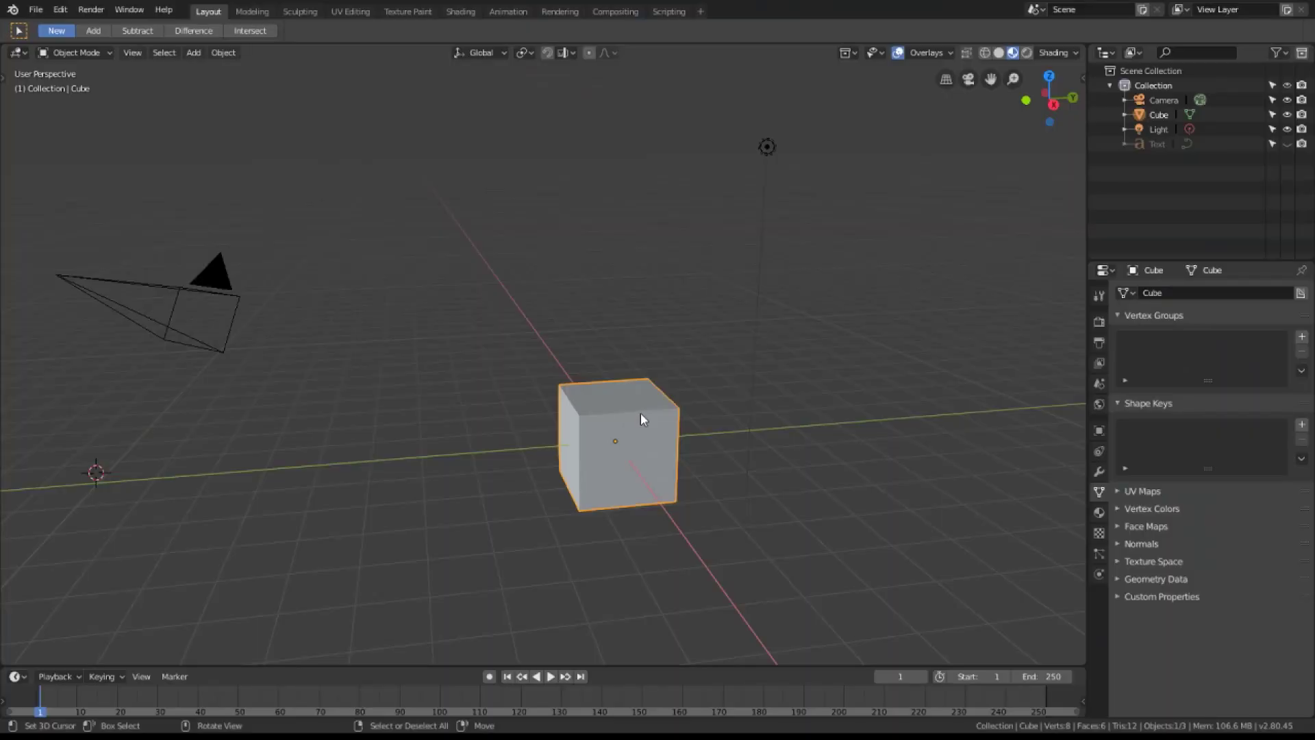
Delete the default cube, leaving only the camera and light in the scene.
{"action": "key", "text": "x"}
{"action": "left_click", "coordinate": [642, 416]}
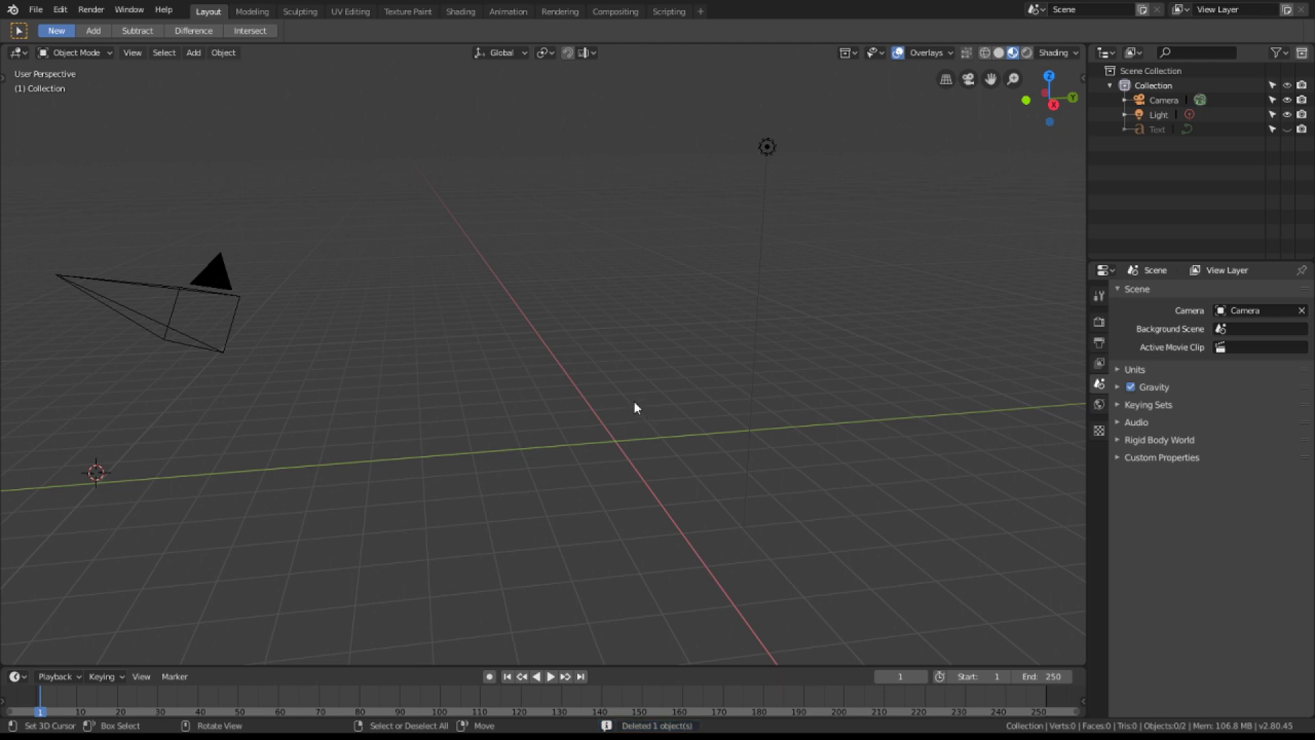
Add a mesh plane to the empty scene.
{"action": "middle_click_drag", "start_coordinate": [622, 350], "coordinate": [665, 356], "text": "shift"}
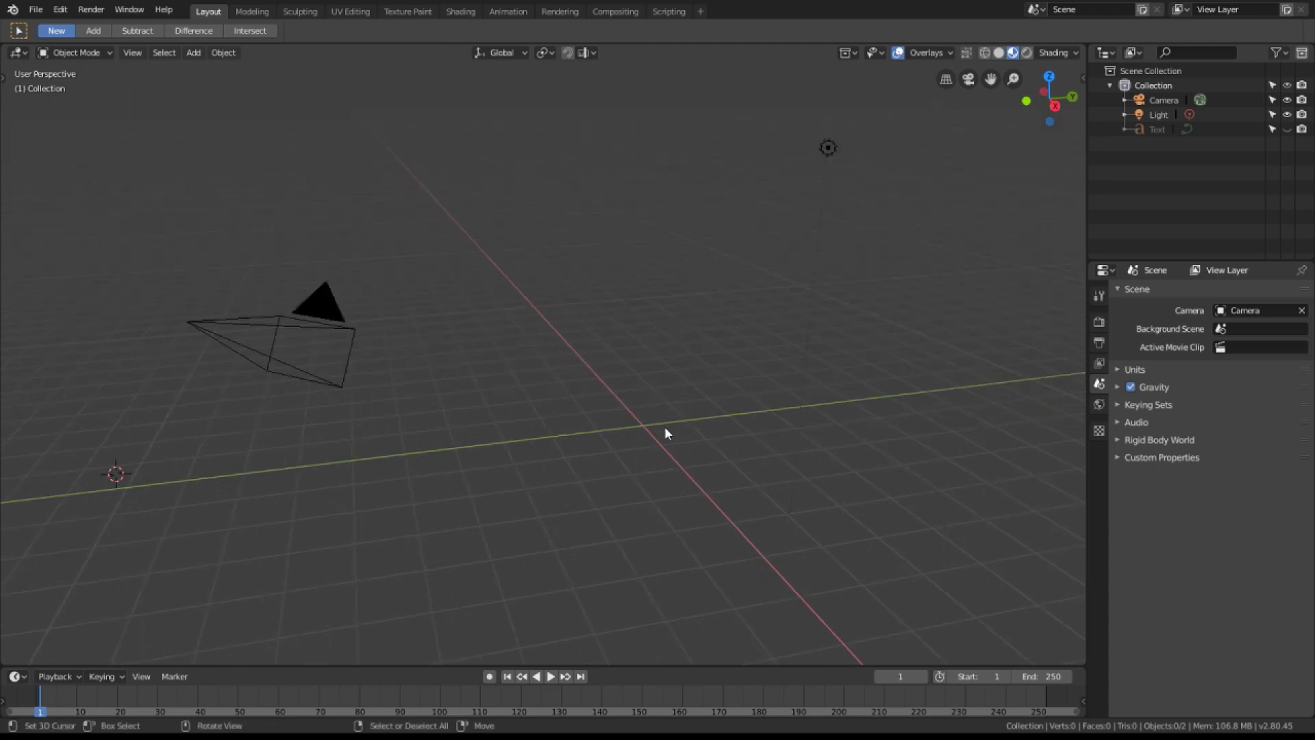
{"action": "left_click", "coordinate": [643, 422]}
{"action": "key", "text": "shift+a"}
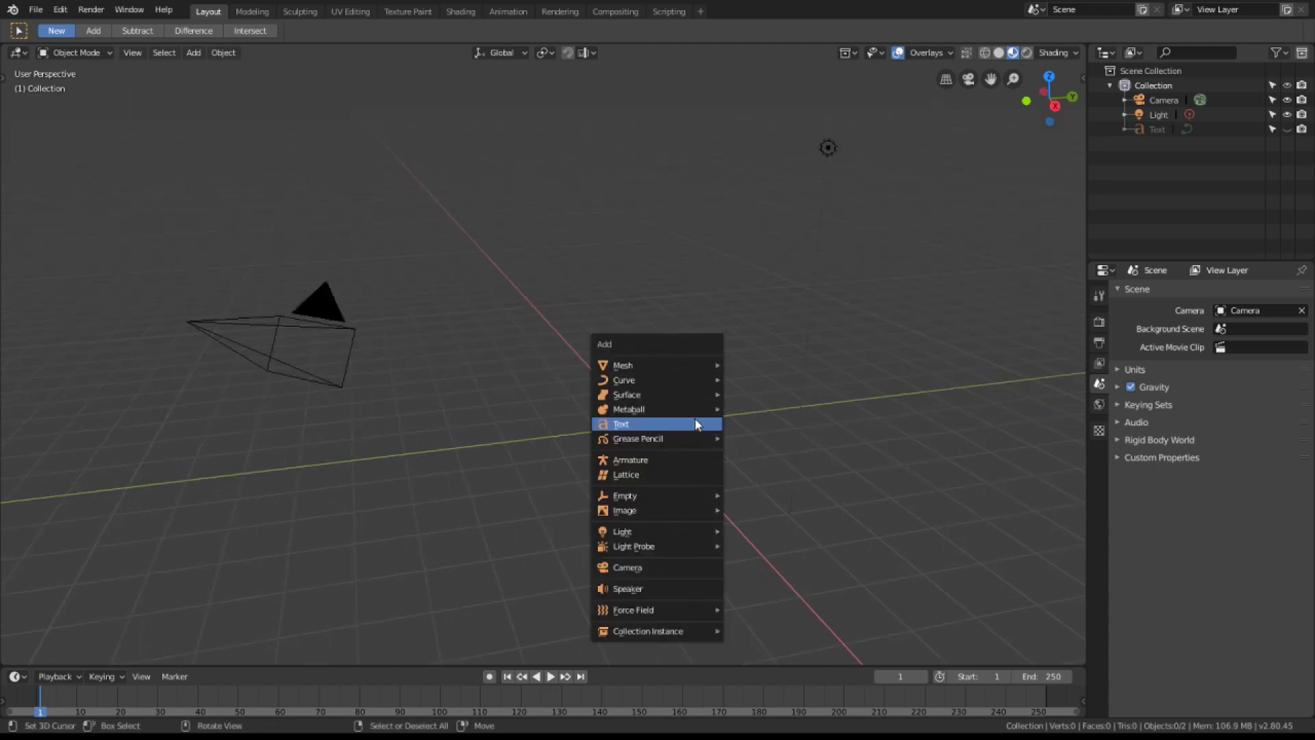
{"action": "mouse_move", "coordinate": [641, 365]}
{"action": "left_click", "coordinate": [753, 364]}
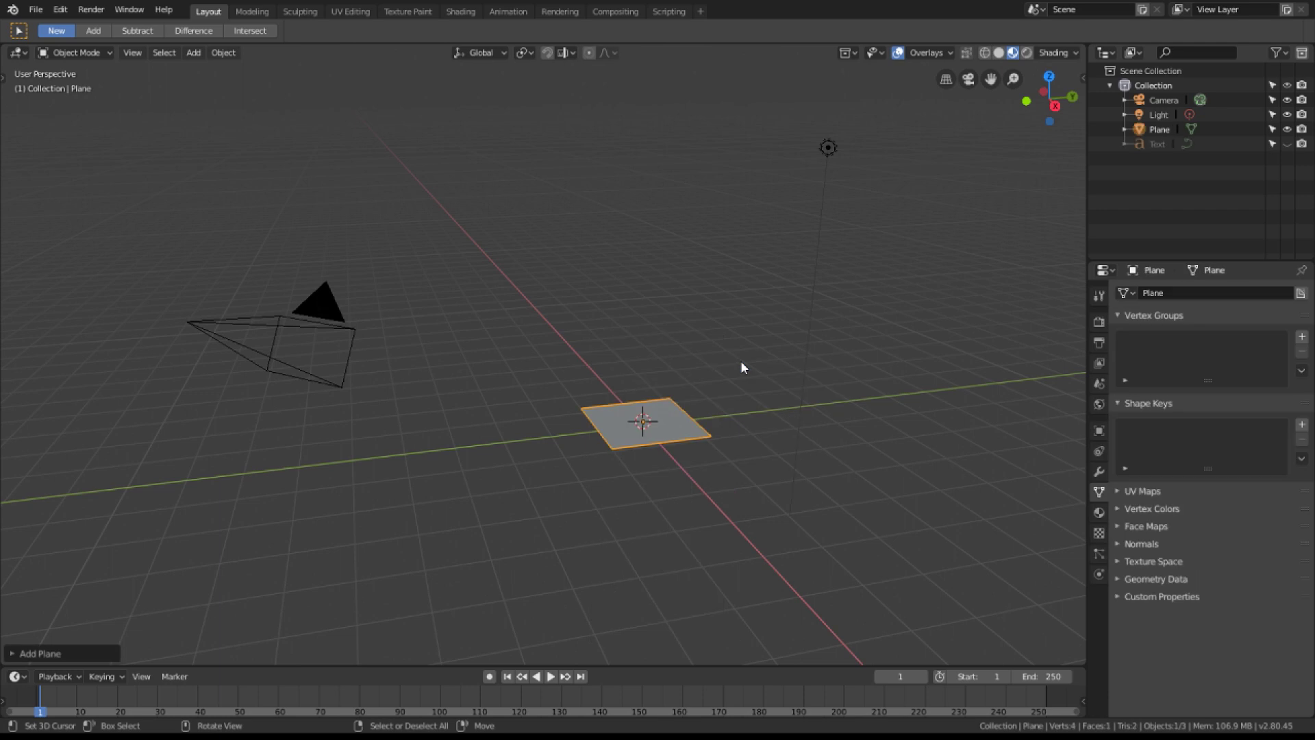
Clear the plane's location and rotation to the origin and view it from the top, centred.
{"action": "key", "text": "alt+g"}
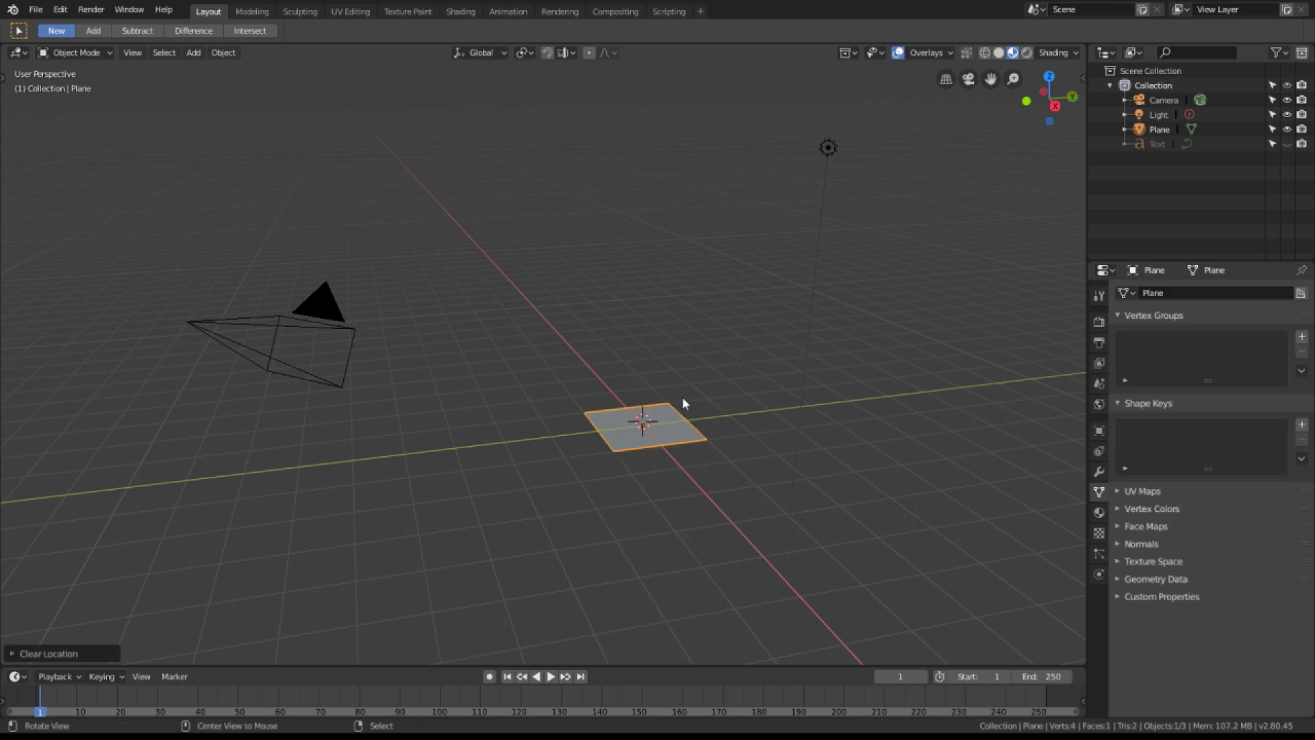
{"action": "key", "text": "alt+r"}
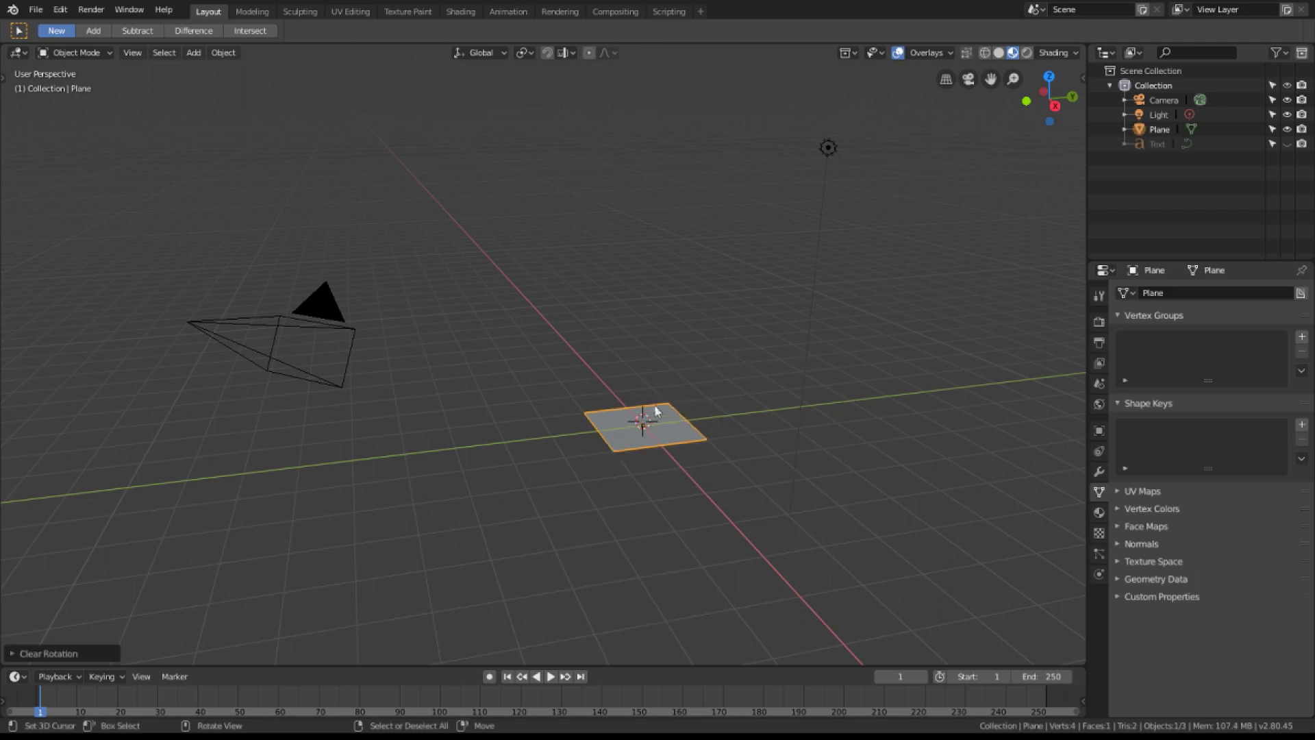
{"action": "key", "text": "KP_7"}
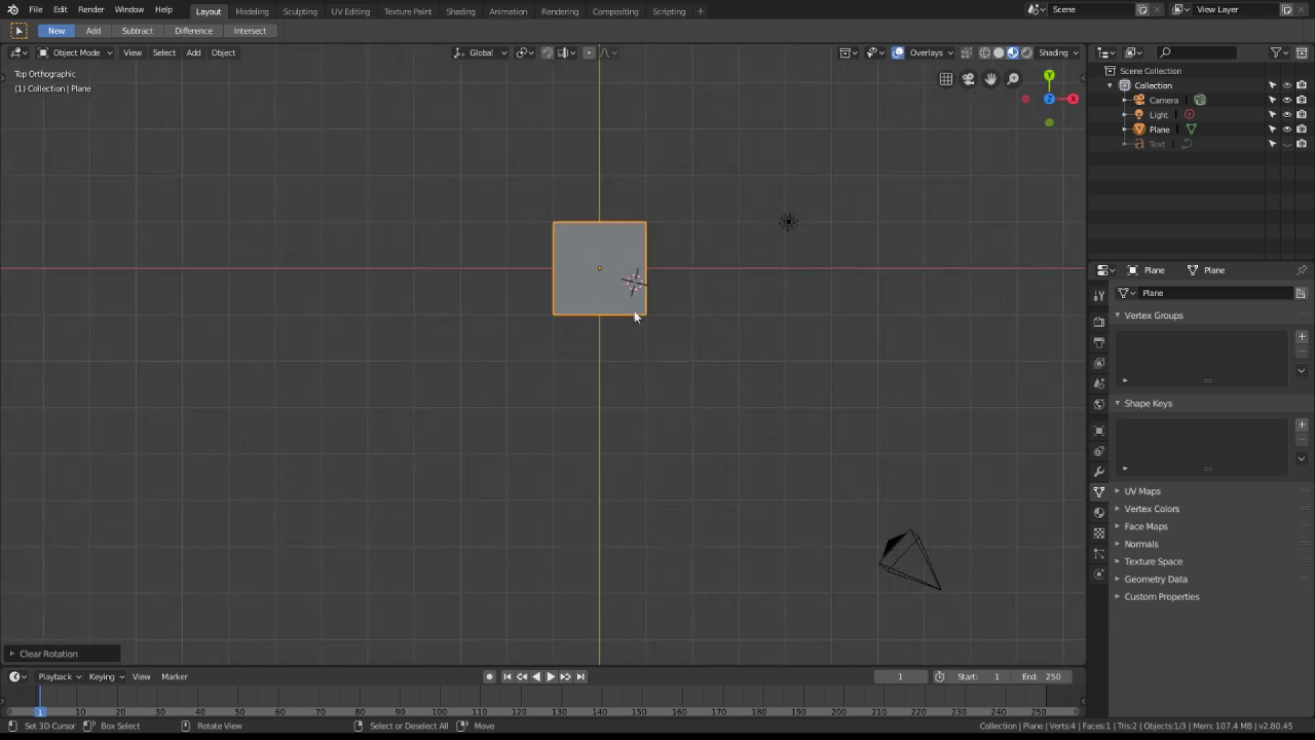
{"action": "middle_click_drag", "start_coordinate": [635, 309], "coordinate": [619, 370], "text": "shift"}
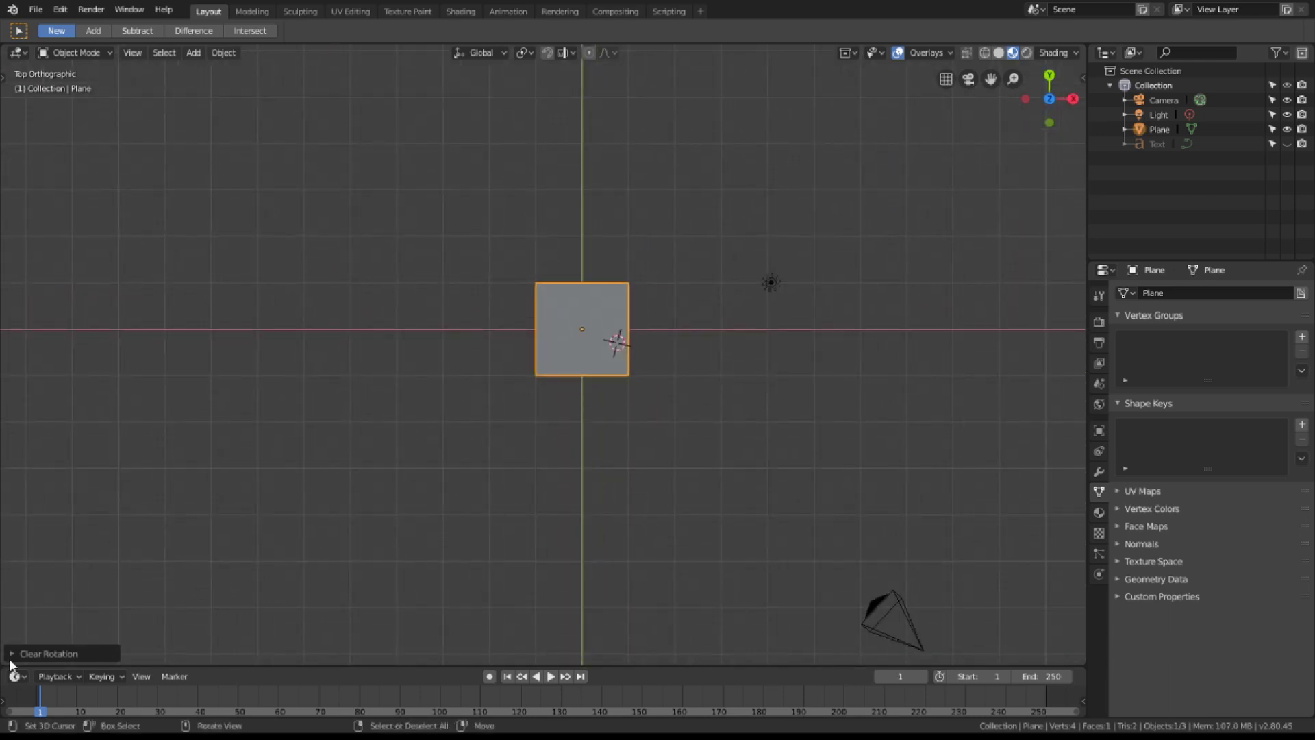
Split the viewport and turn the lower area into a Shader Editor.
{"action": "left_click_drag", "start_coordinate": [6, 658], "coordinate": [54, 293]}
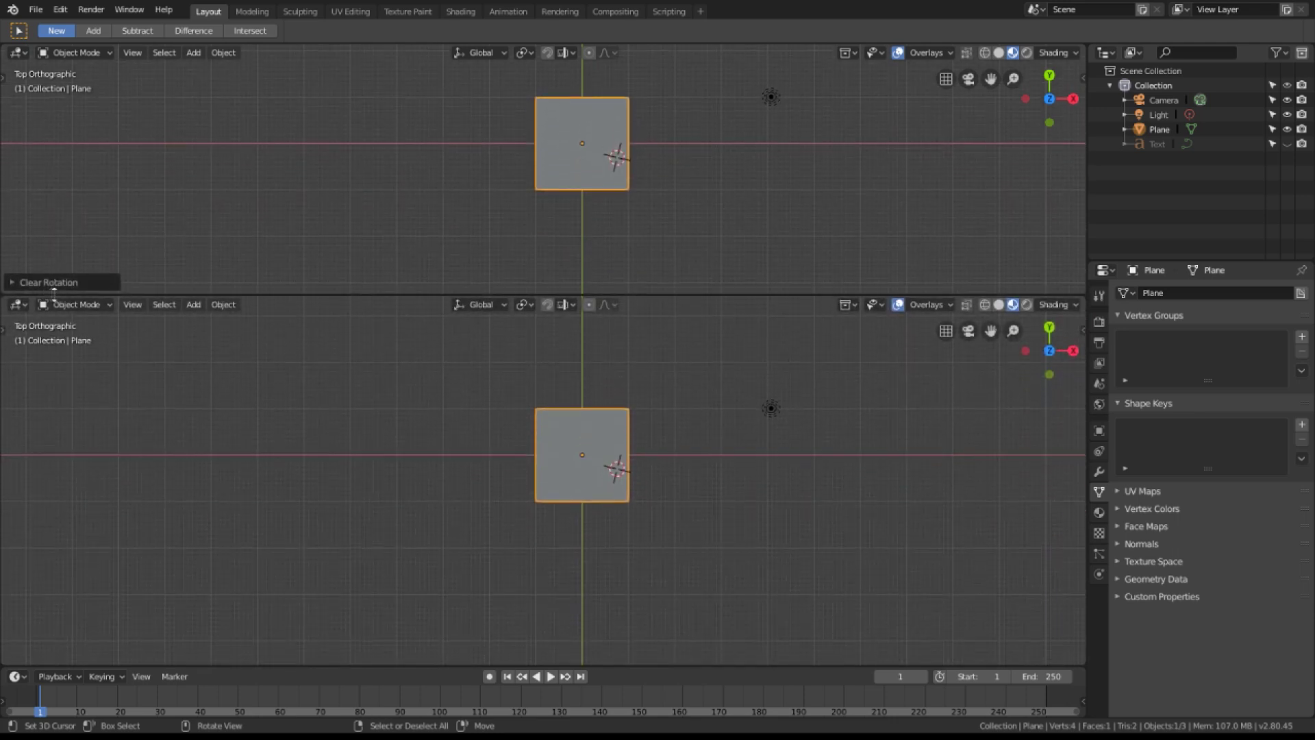
{"action": "left_click", "coordinate": [19, 305]}
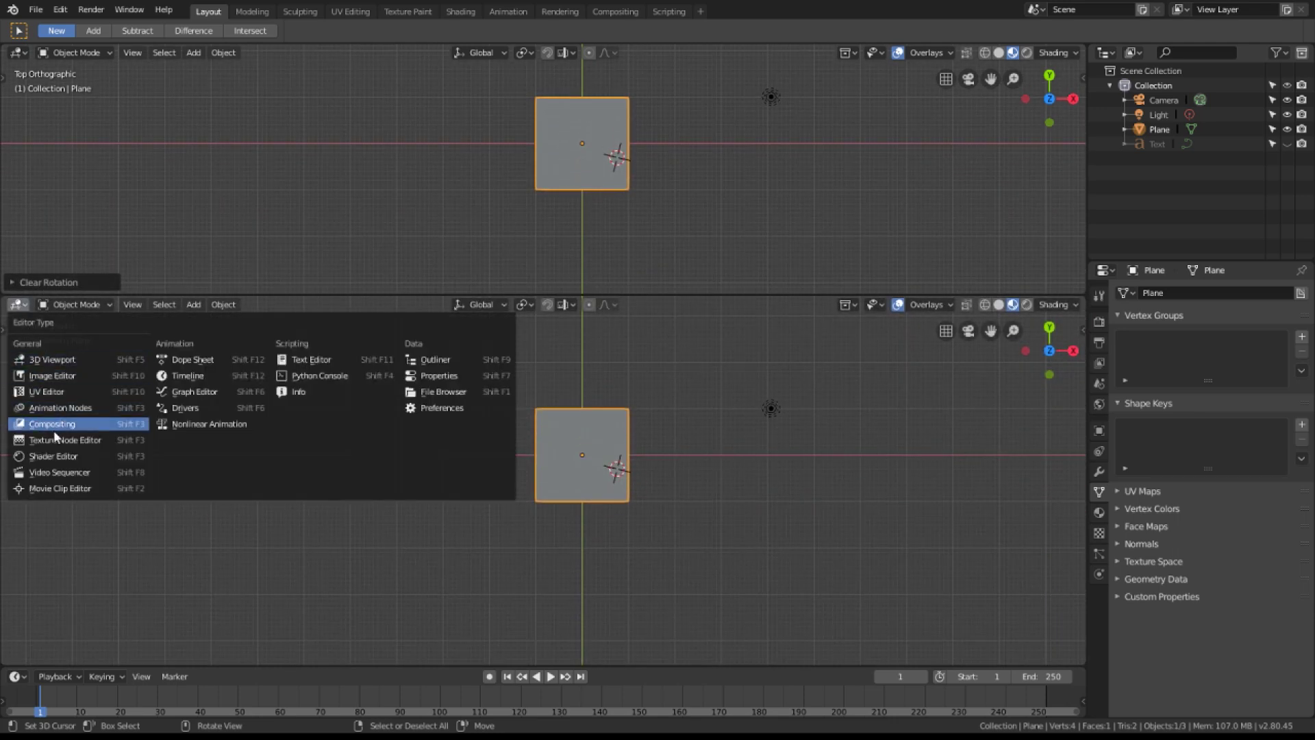
{"action": "left_click", "coordinate": [65, 456]}
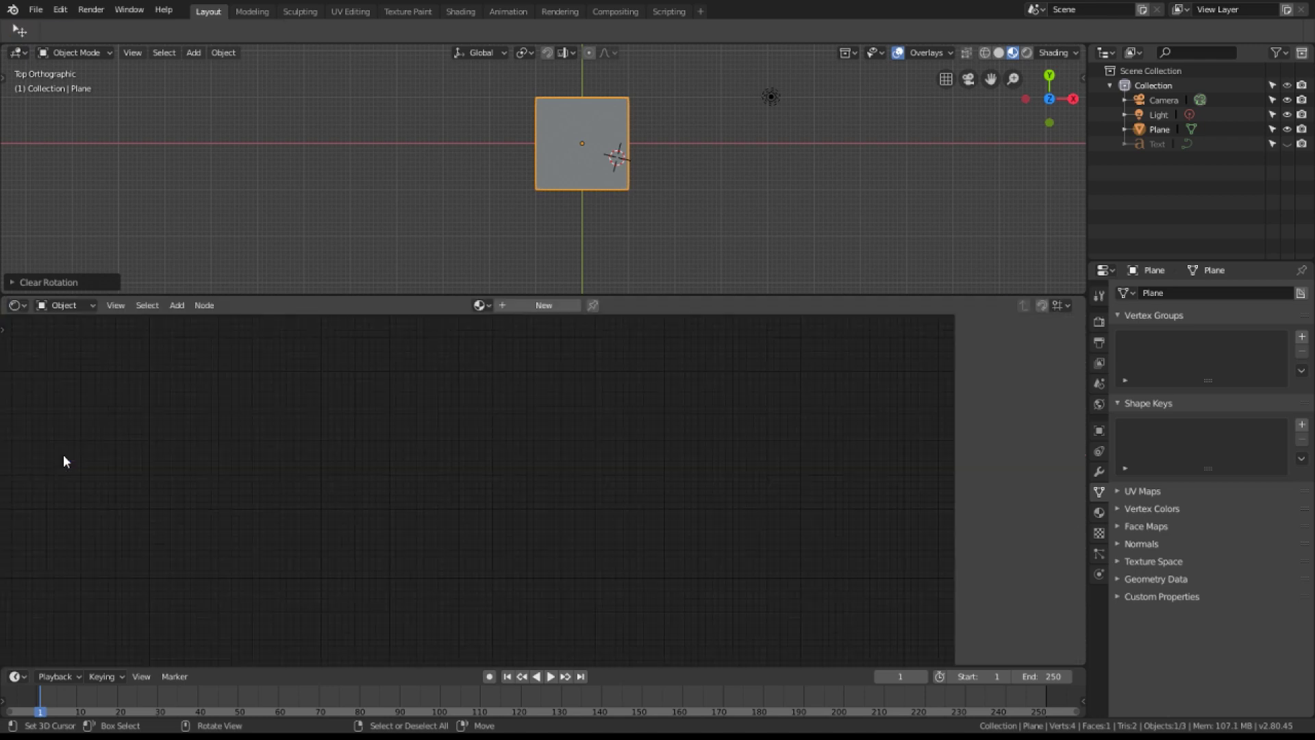
{"action": "scroll", "coordinate": [608, 180], "scroll_direction": "up", "scroll_amount": 2}
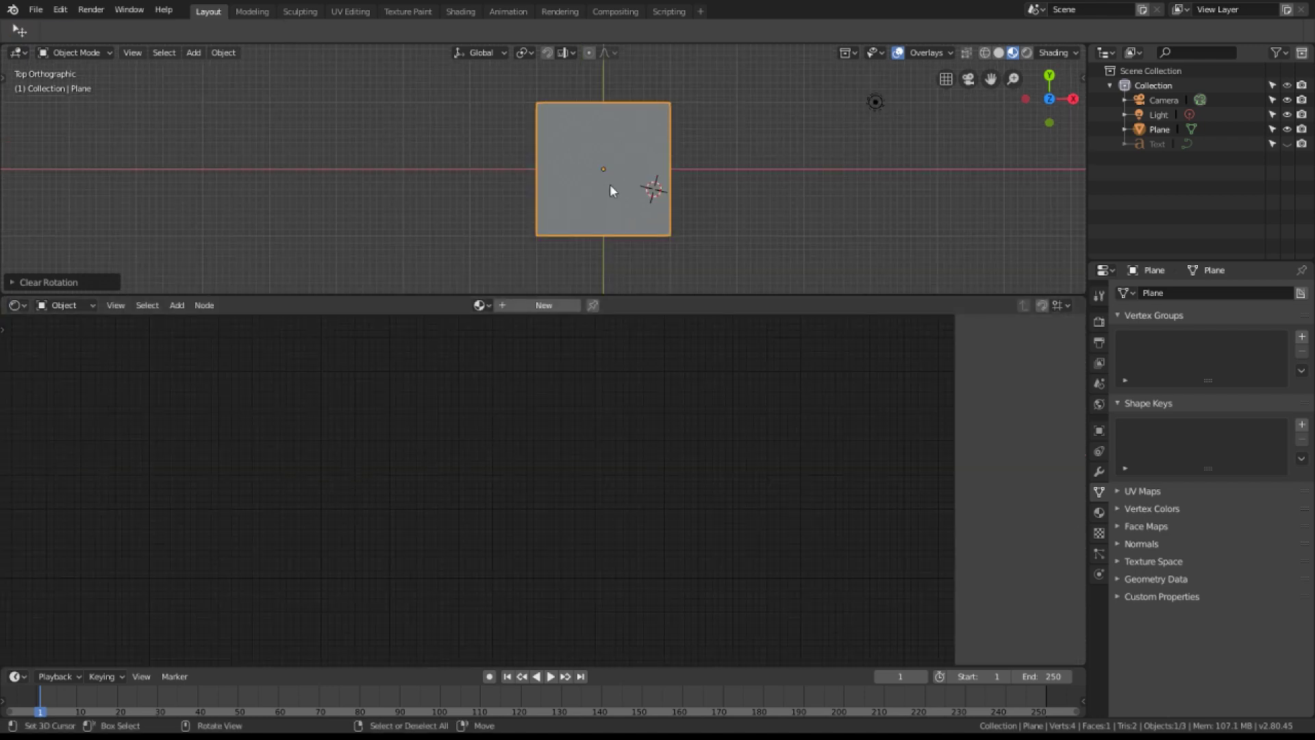
Rename the plane object to 'Particle element'.
{"action": "double_click", "coordinate": [1160, 129]}
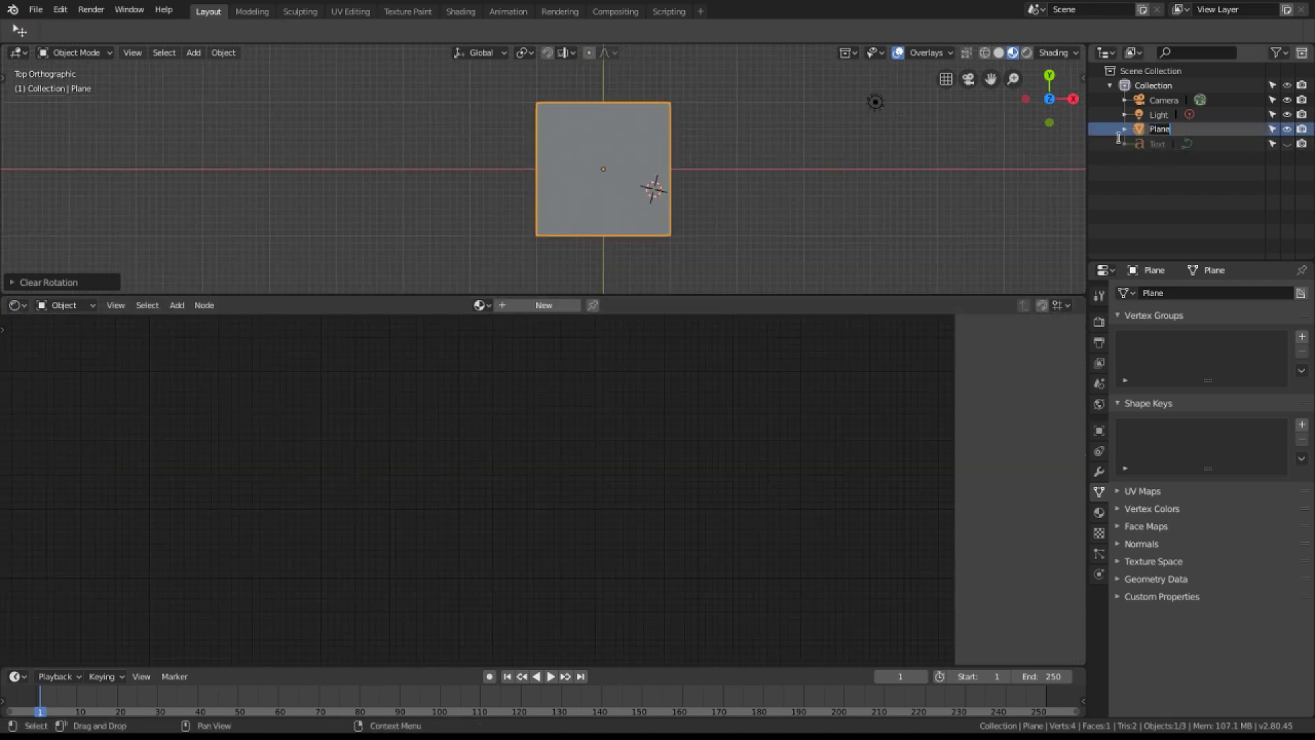
{"action": "type", "text": "Particle element"}
{"action": "key", "text": "Return"}
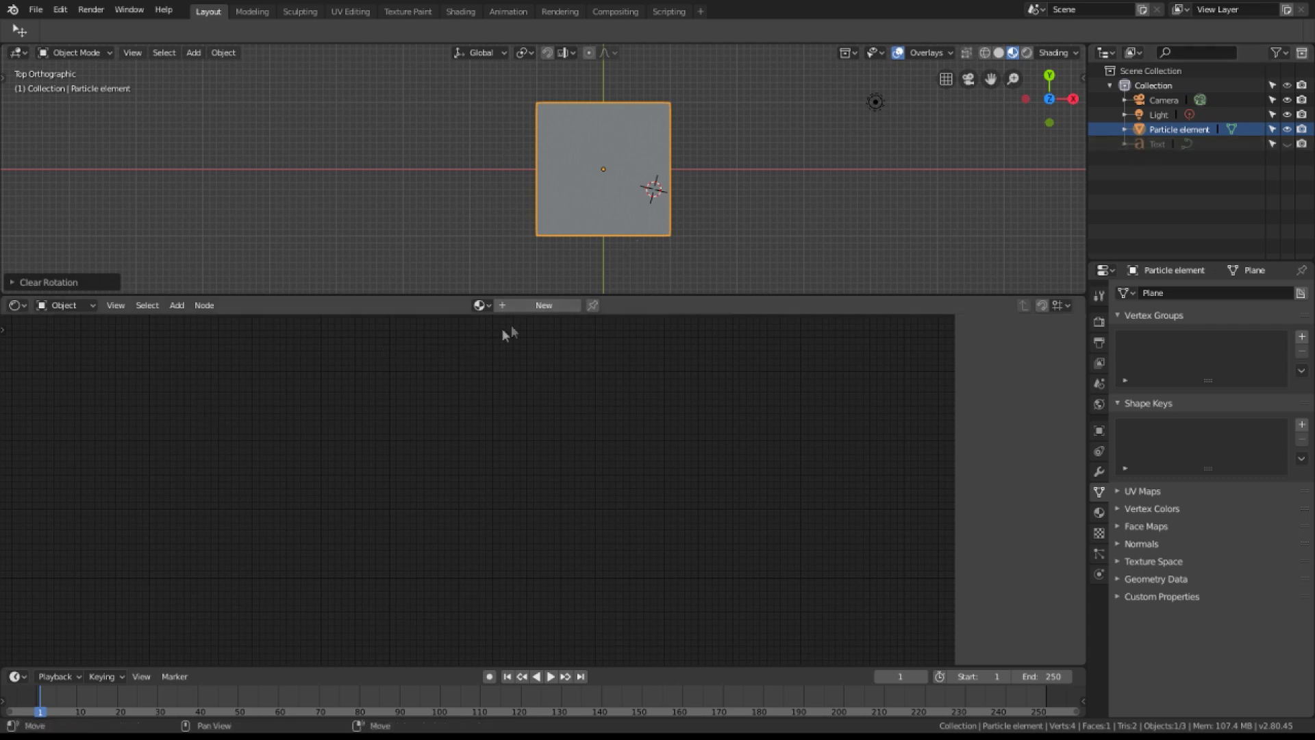
Create a new material, replace Principled BSDF with a Diffuse BSDF wired to the output.
{"action": "left_click", "coordinate": [540, 308]}
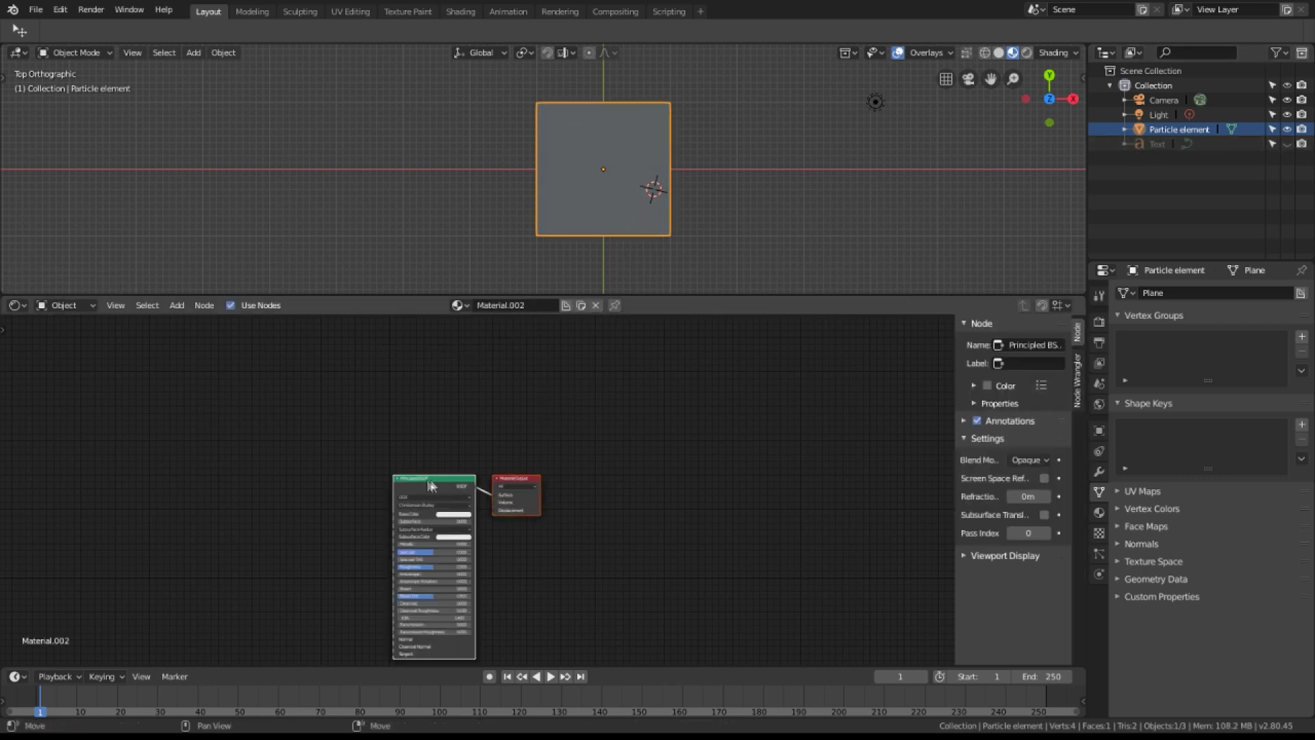
{"action": "scroll", "coordinate": [539, 447], "scroll_direction": "up", "scroll_amount": 3}
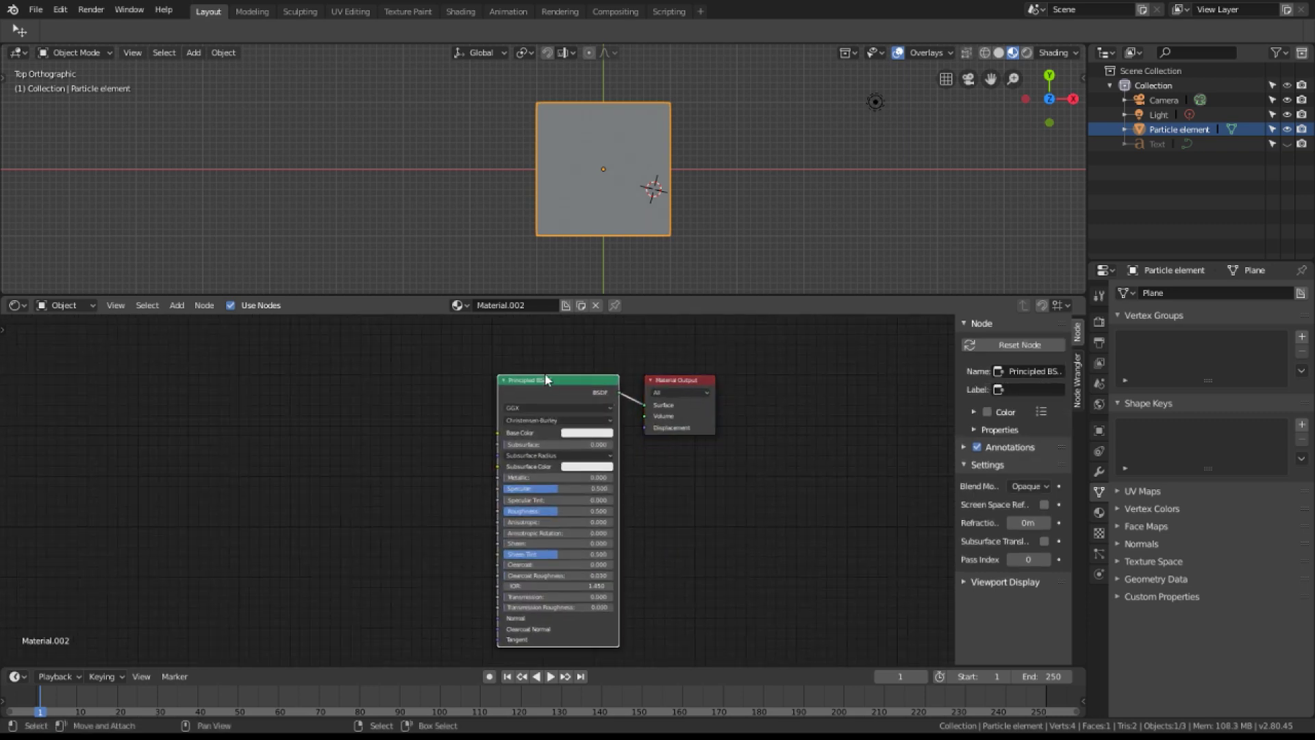
{"action": "key", "text": "x"}
{"action": "key", "text": "shift+a"}
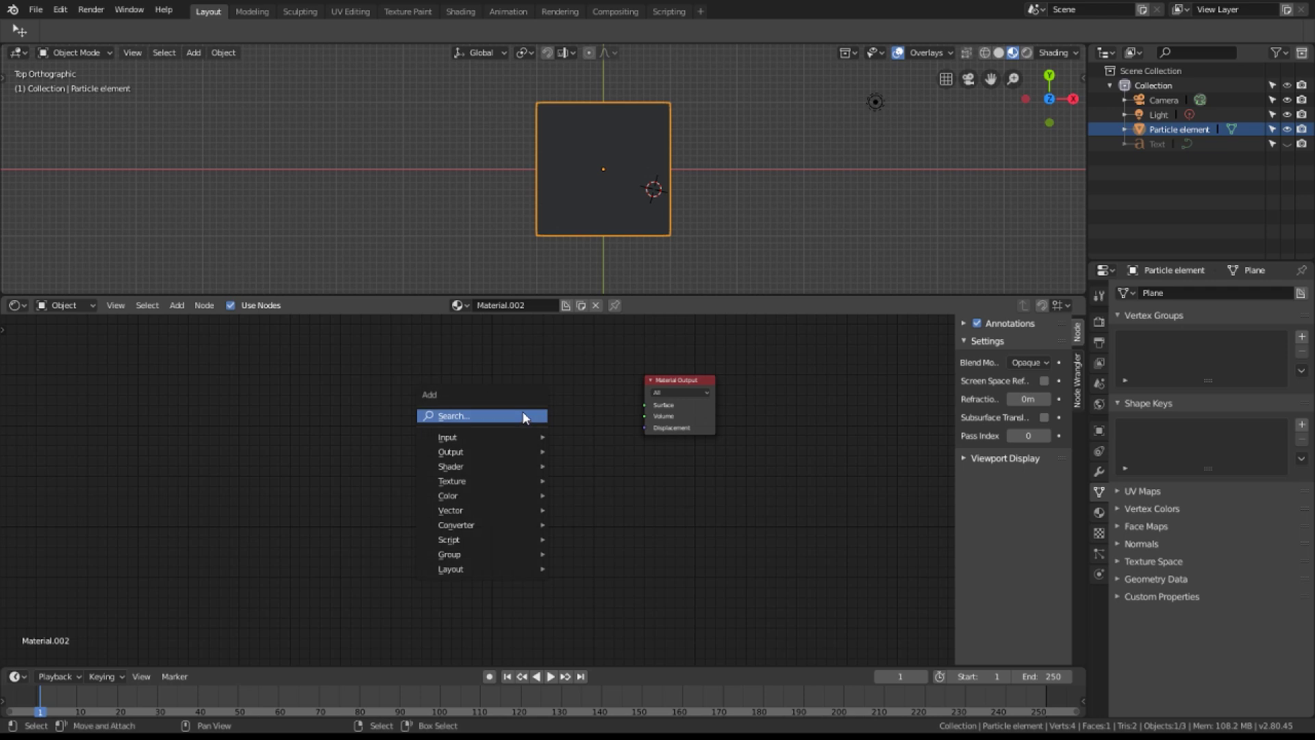
{"action": "mouse_move", "coordinate": [500, 436]}
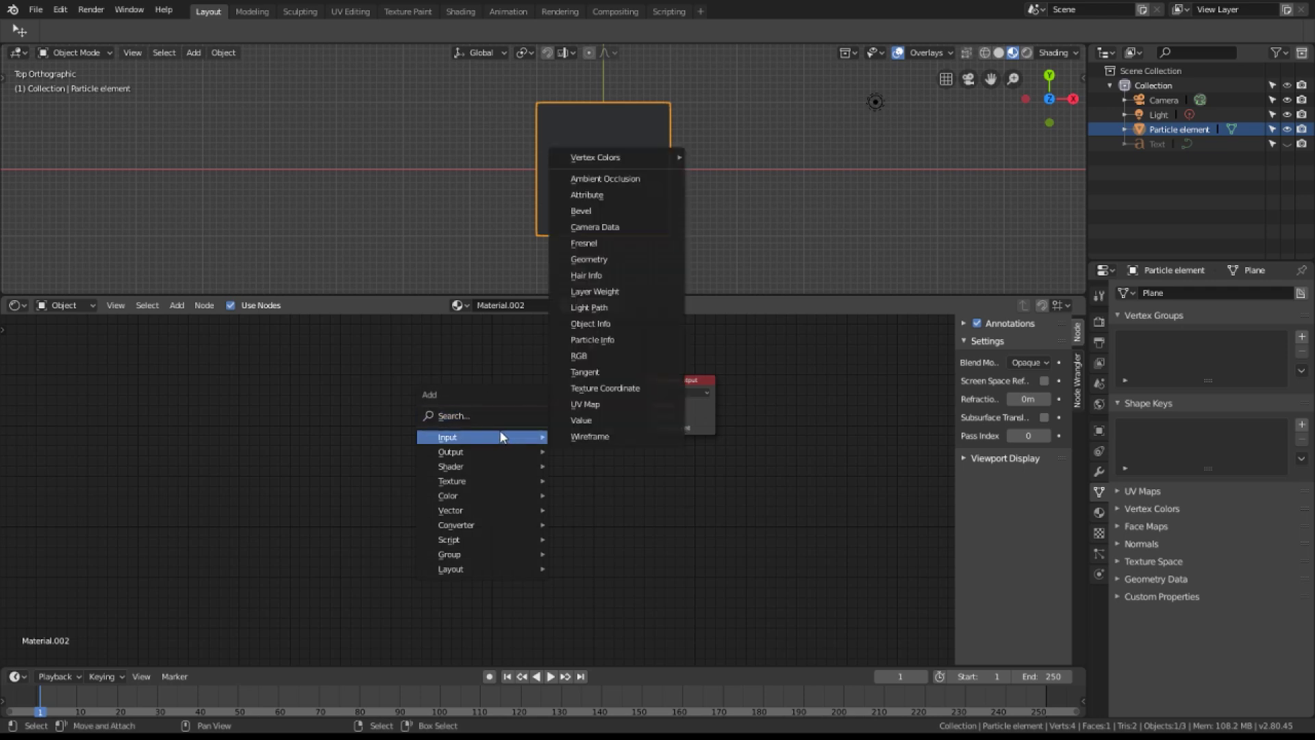
{"action": "mouse_move", "coordinate": [474, 465]}
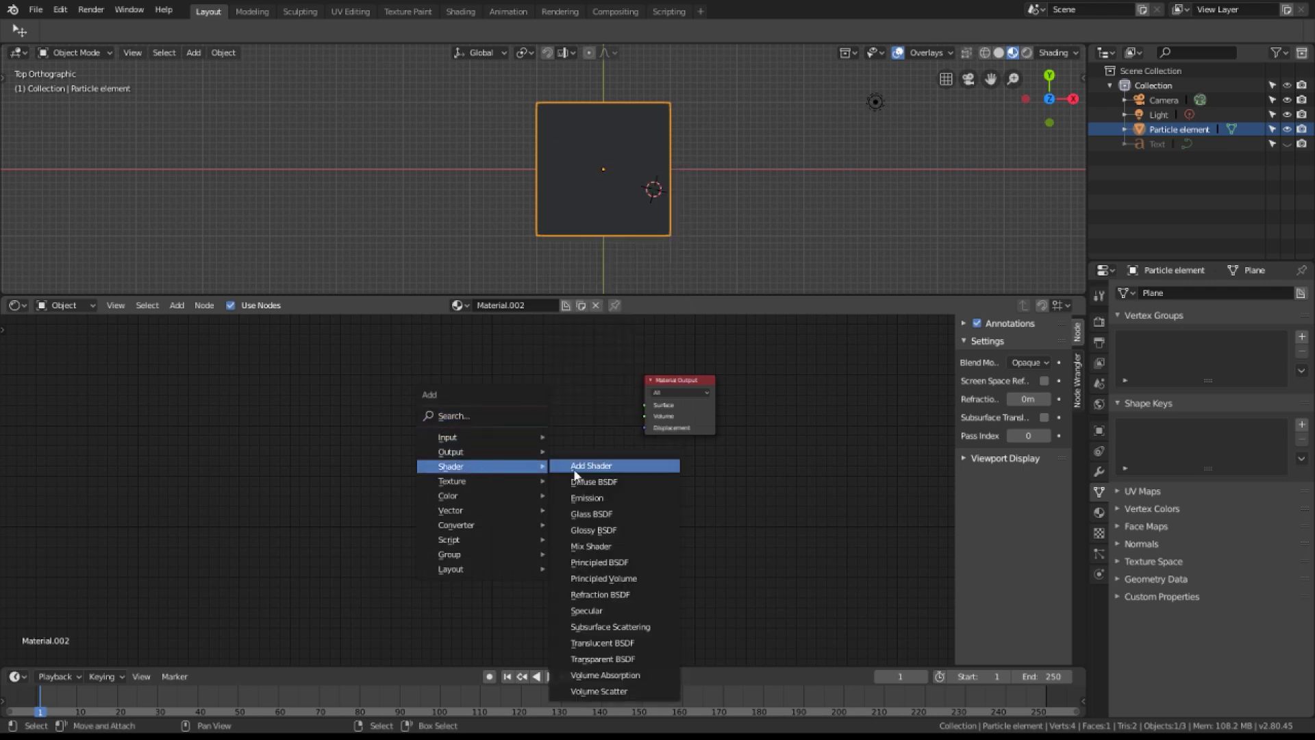
{"action": "left_click", "coordinate": [593, 482]}
{"action": "left_click", "coordinate": [572, 436]}
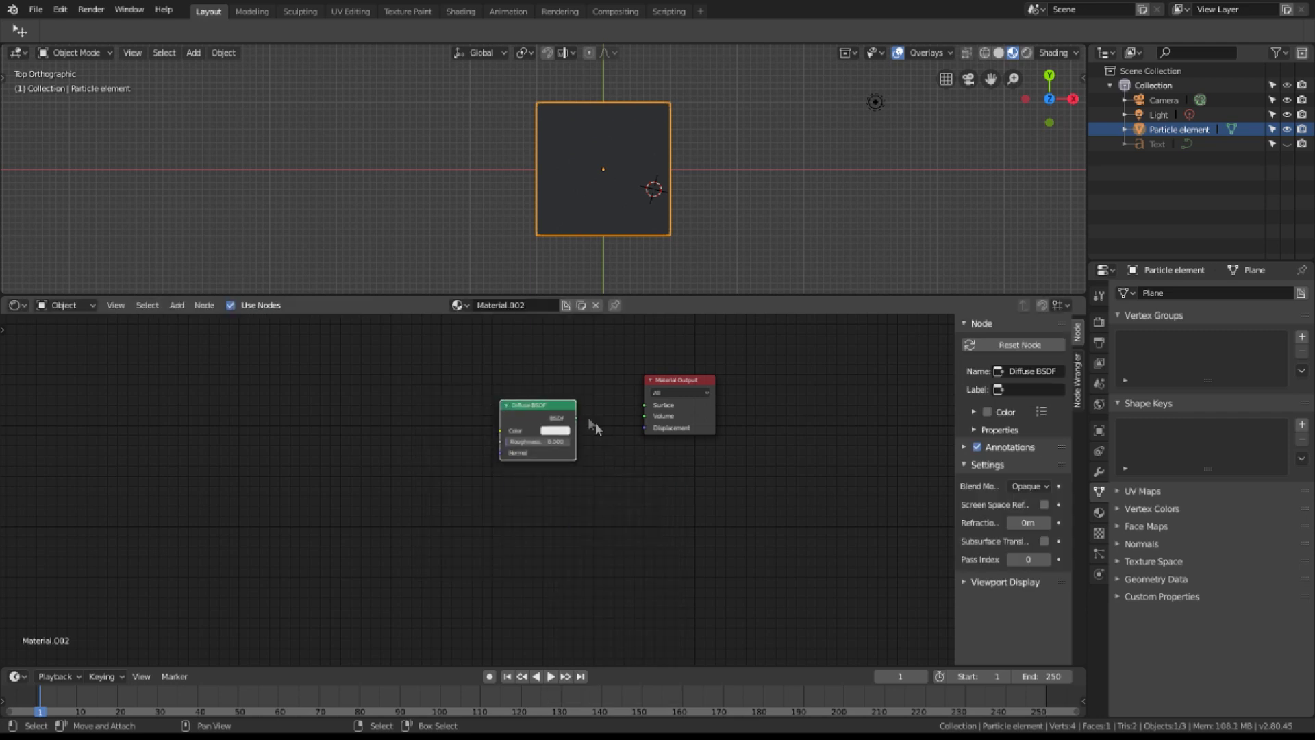
{"action": "left_click_drag", "start_coordinate": [577, 420], "coordinate": [644, 405]}
{"action": "left_click_drag", "start_coordinate": [539, 405], "coordinate": [486, 452]}
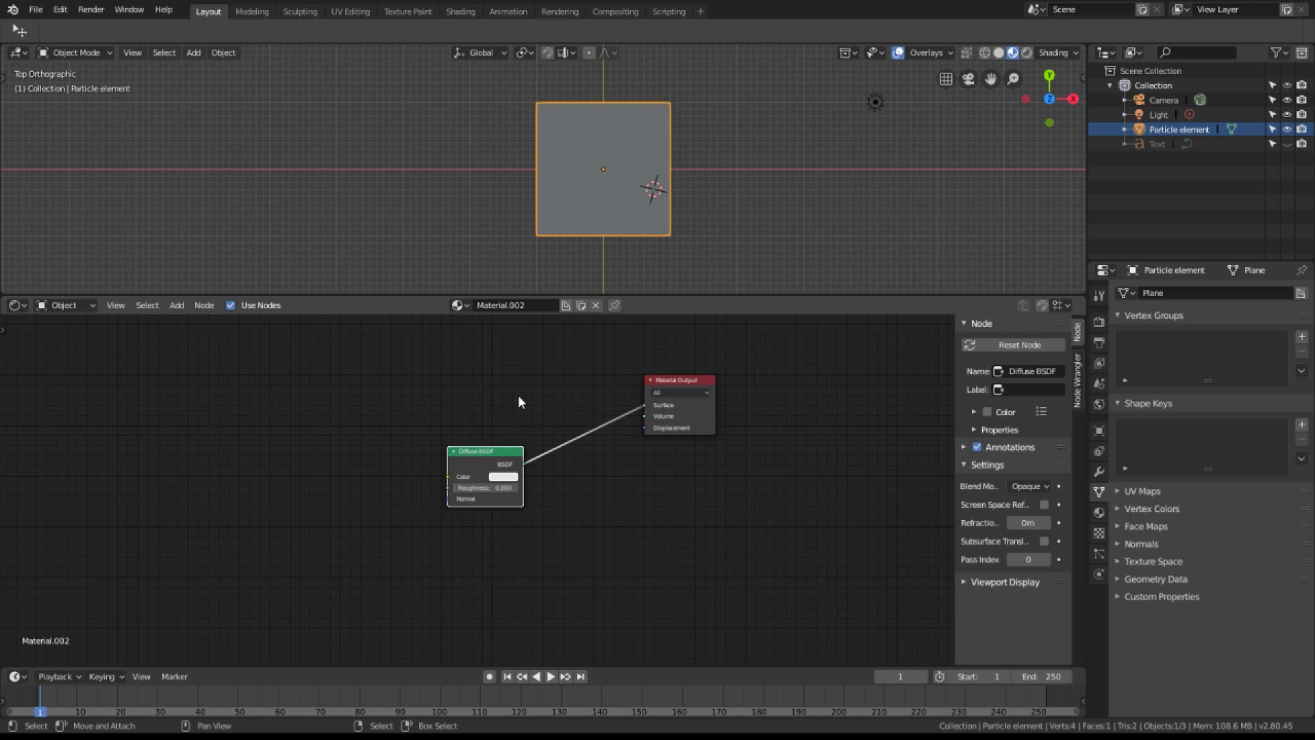
Insert a Mix Shader on the link and feed a Transparent BSDF into it.
{"action": "key", "text": "shift+a"}
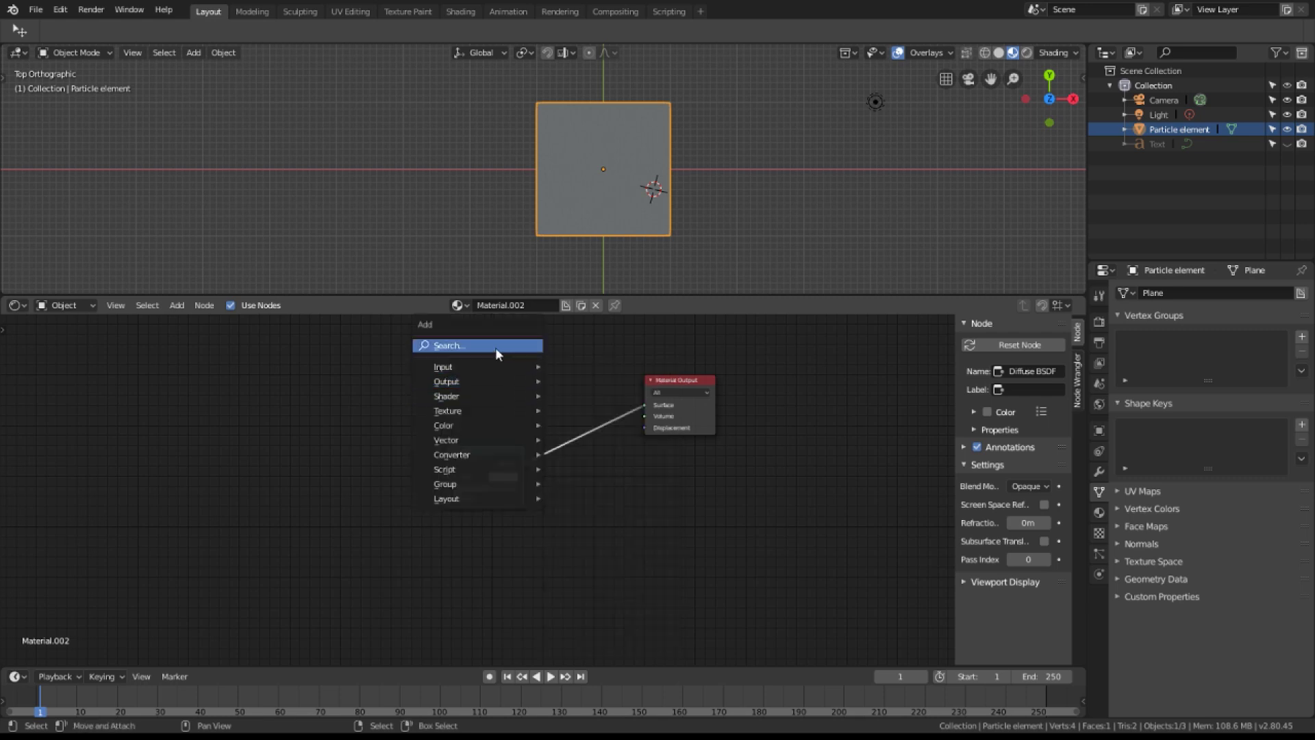
{"action": "left_click", "coordinate": [495, 348]}
{"action": "type", "text": "mix"}
{"action": "key", "text": "Return"}
{"action": "left_click", "coordinate": [527, 424]}
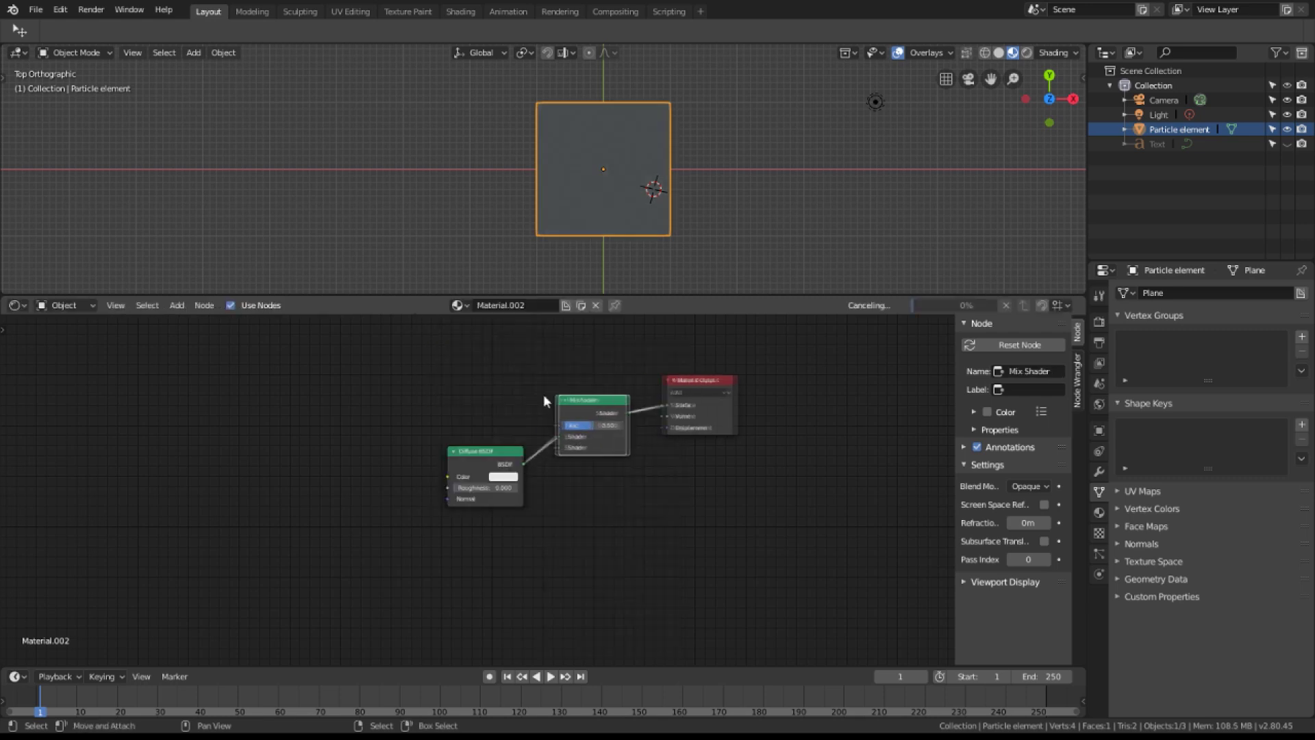
{"action": "key", "text": "shift+a"}
{"action": "left_click", "coordinate": [527, 425]}
{"action": "type", "text": "transp"}
{"action": "key", "text": "Return"}
{"action": "left_click", "coordinate": [513, 539]}
{"action": "left_click_drag", "start_coordinate": [513, 540], "coordinate": [563, 447]}
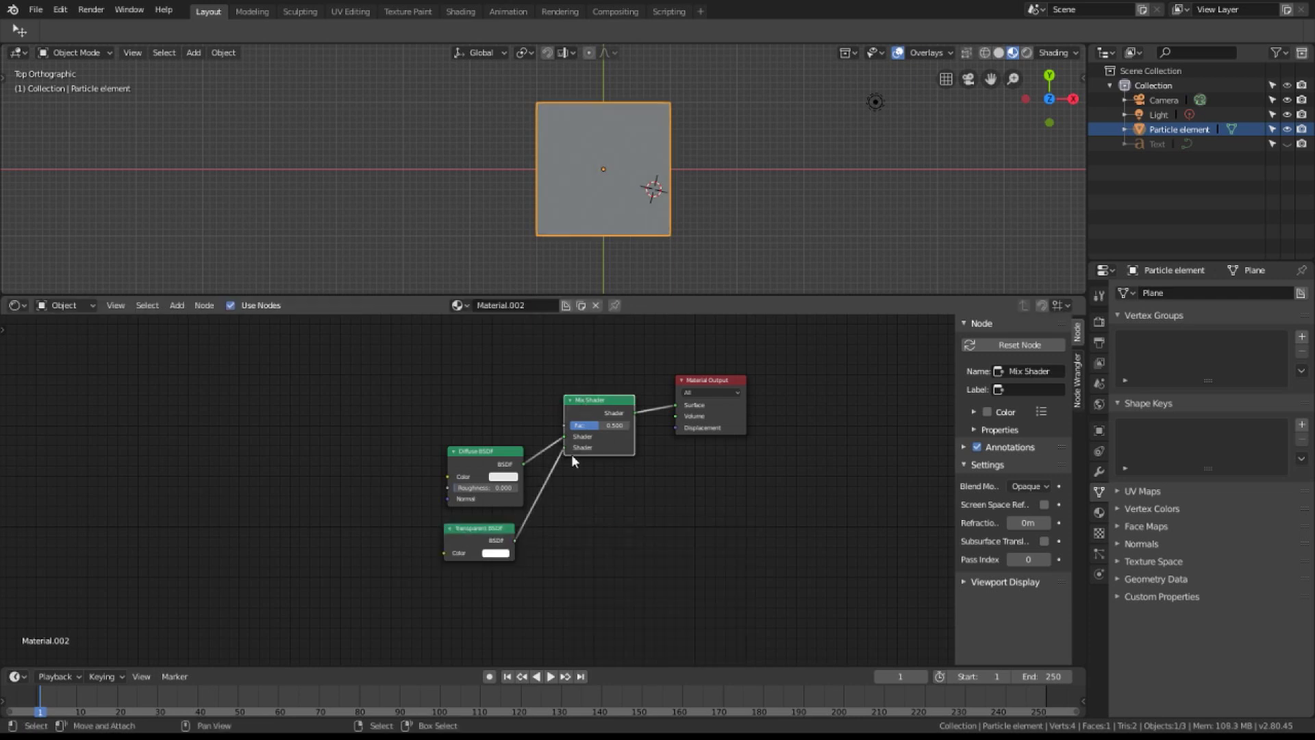
Set the Mix Shader factor to 1 and preview its effect on the plane.
{"action": "mouse_move", "coordinate": [625, 187]}
{"action": "middle_mouse_down"}
{"action": "mouse_move", "coordinate": [622, 200]}
{"action": "mouse_move", "coordinate": [663, 206]}
{"action": "mouse_move", "coordinate": [630, 194]}
{"action": "mouse_move", "coordinate": [643, 188]}
{"action": "middle_mouse_up"}
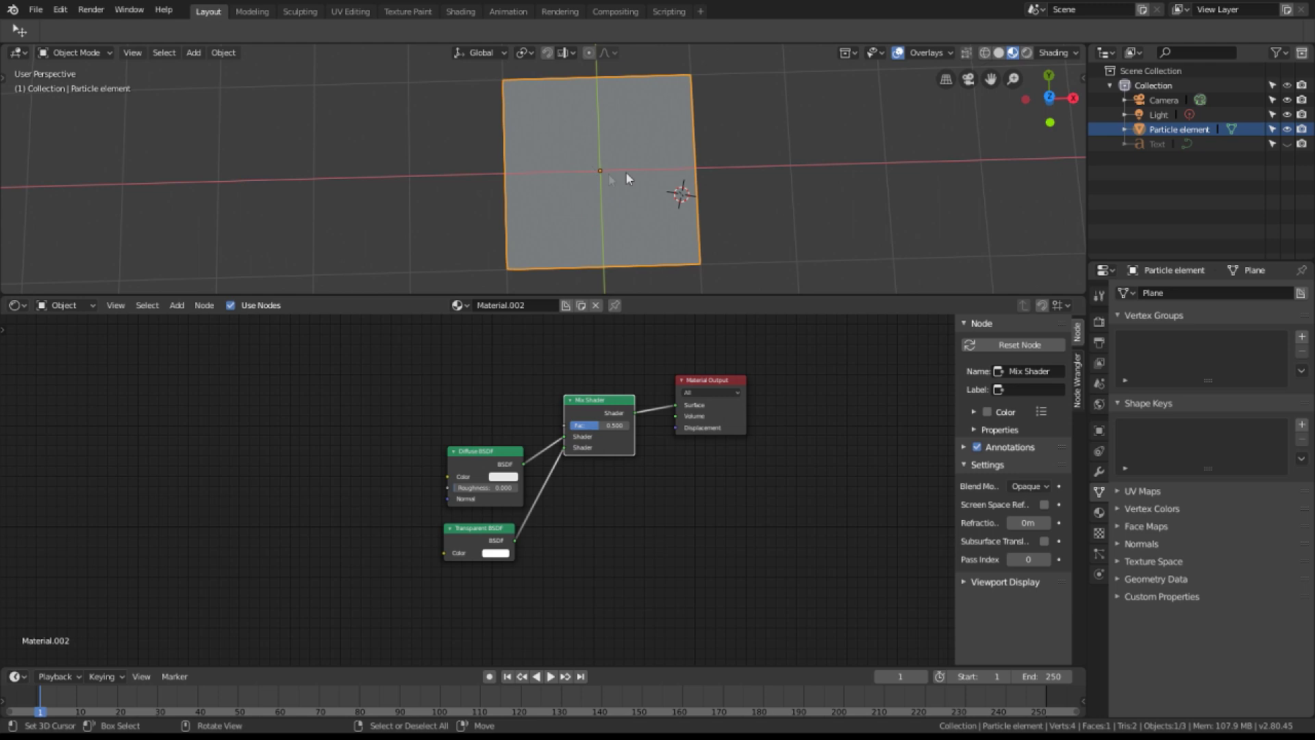
{"action": "left_click", "coordinate": [600, 425]}
{"action": "type", "text": "1"}
{"action": "key", "text": "Return"}
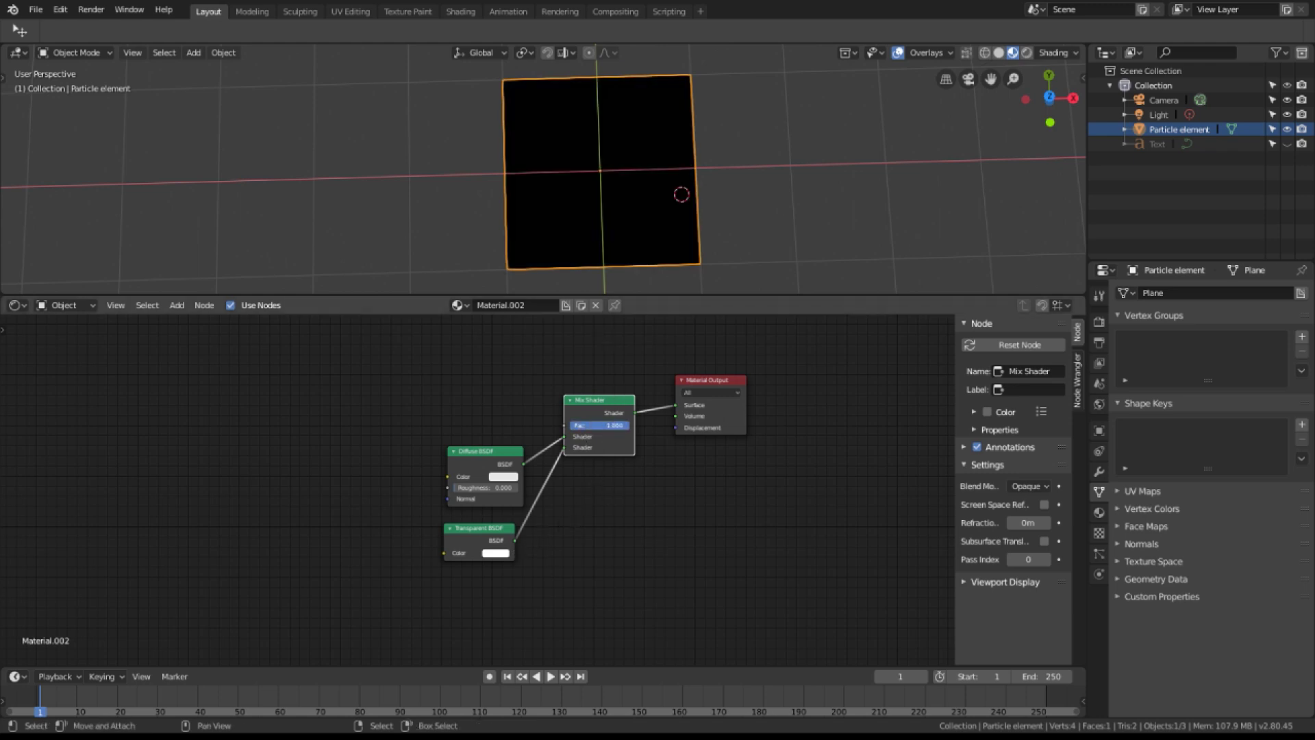
{"action": "mouse_move", "coordinate": [629, 425]}
{"action": "left_mouse_down"}
{"action": "mouse_move", "coordinate": [600, 425]}
{"action": "mouse_move", "coordinate": [633, 425]}
{"action": "left_mouse_up"}
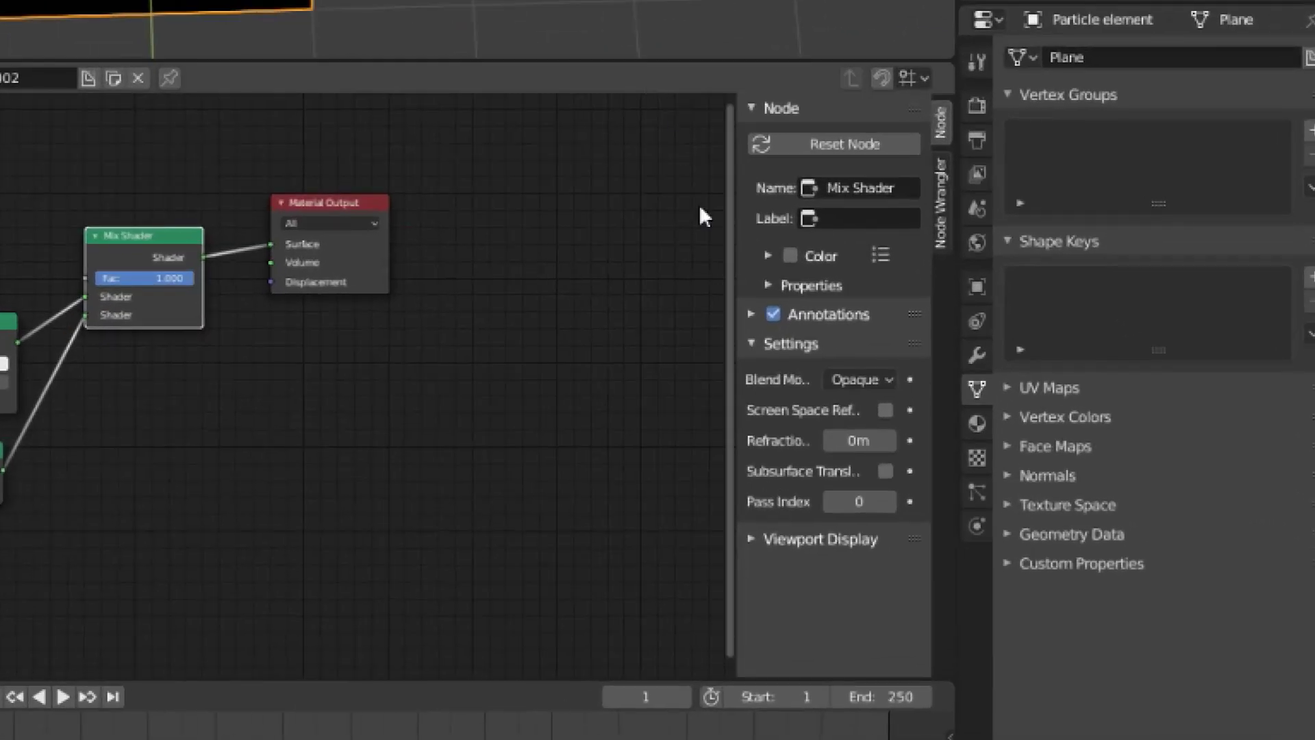
Switch the material's blend mode to Alpha Blend.
{"action": "left_click", "coordinate": [978, 423]}
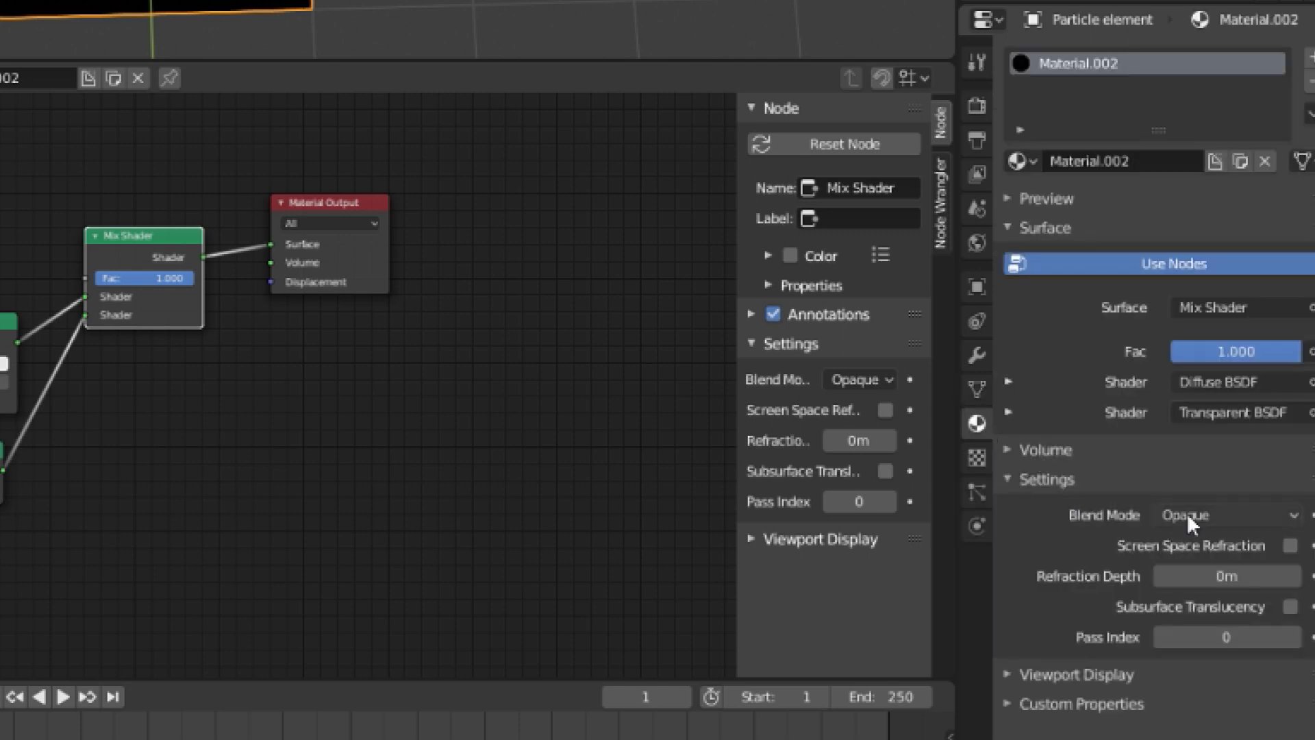
{"action": "left_click", "coordinate": [1218, 515]}
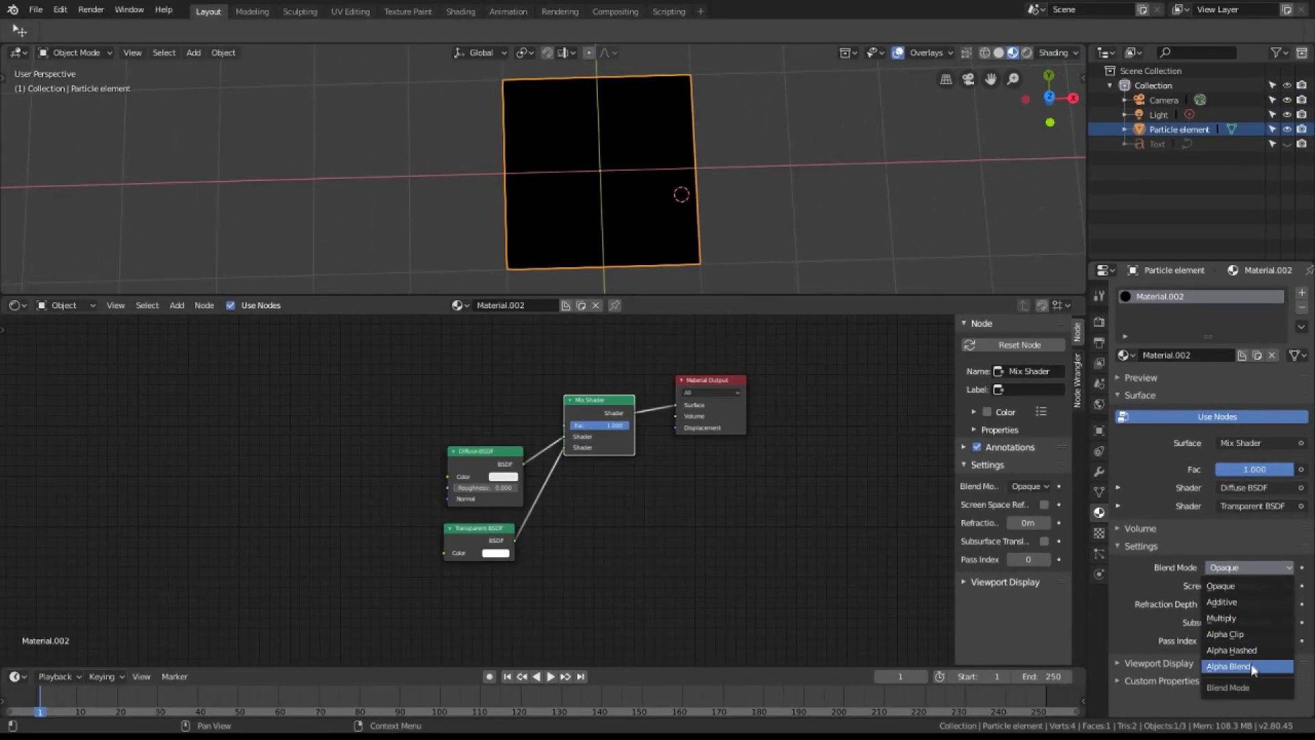
{"action": "left_click", "coordinate": [1251, 665]}
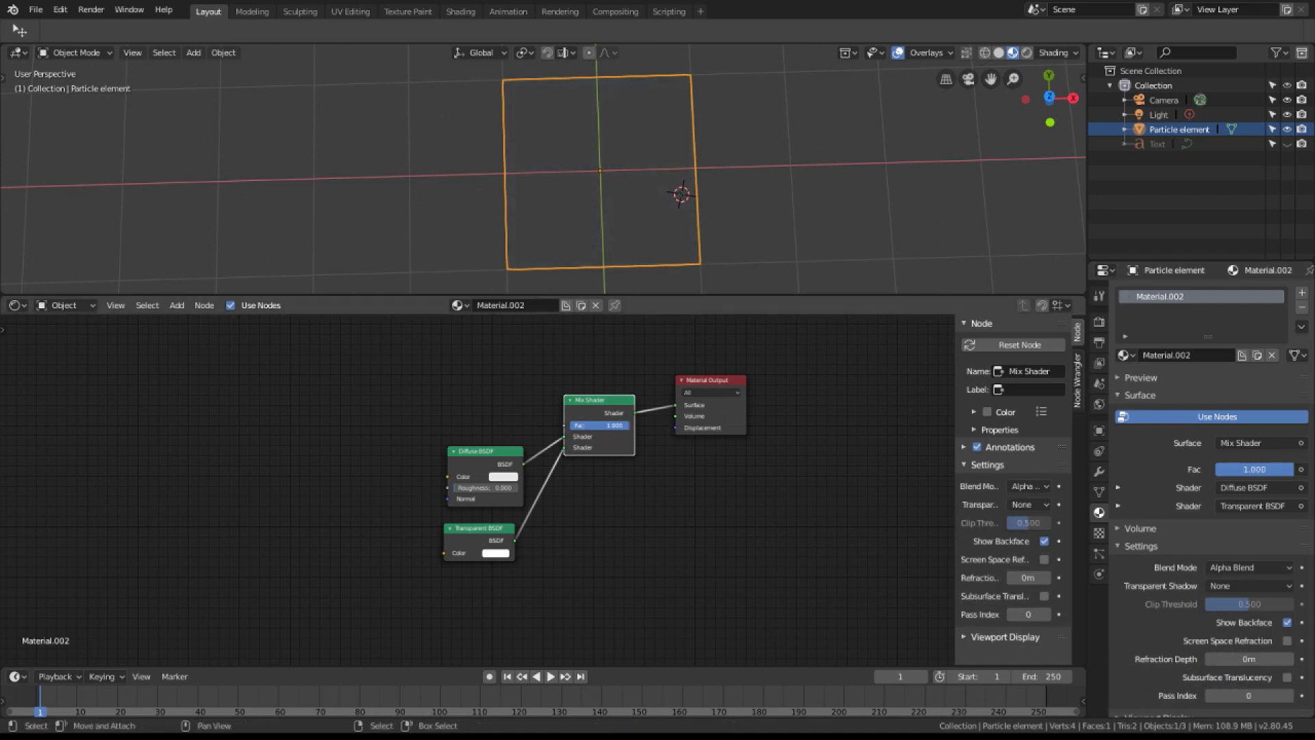
Adjust the Mix Shader factor to 0.545 for a semi-transparent plane.
{"action": "mouse_move", "coordinate": [1291, 469]}
{"action": "left_mouse_down"}
{"action": "mouse_move", "coordinate": [1219, 469]}
{"action": "mouse_move", "coordinate": [1266, 469]}
{"action": "left_mouse_up"}
{"action": "scroll", "coordinate": [595, 408], "scroll_direction": "up", "scroll_amount": 2}
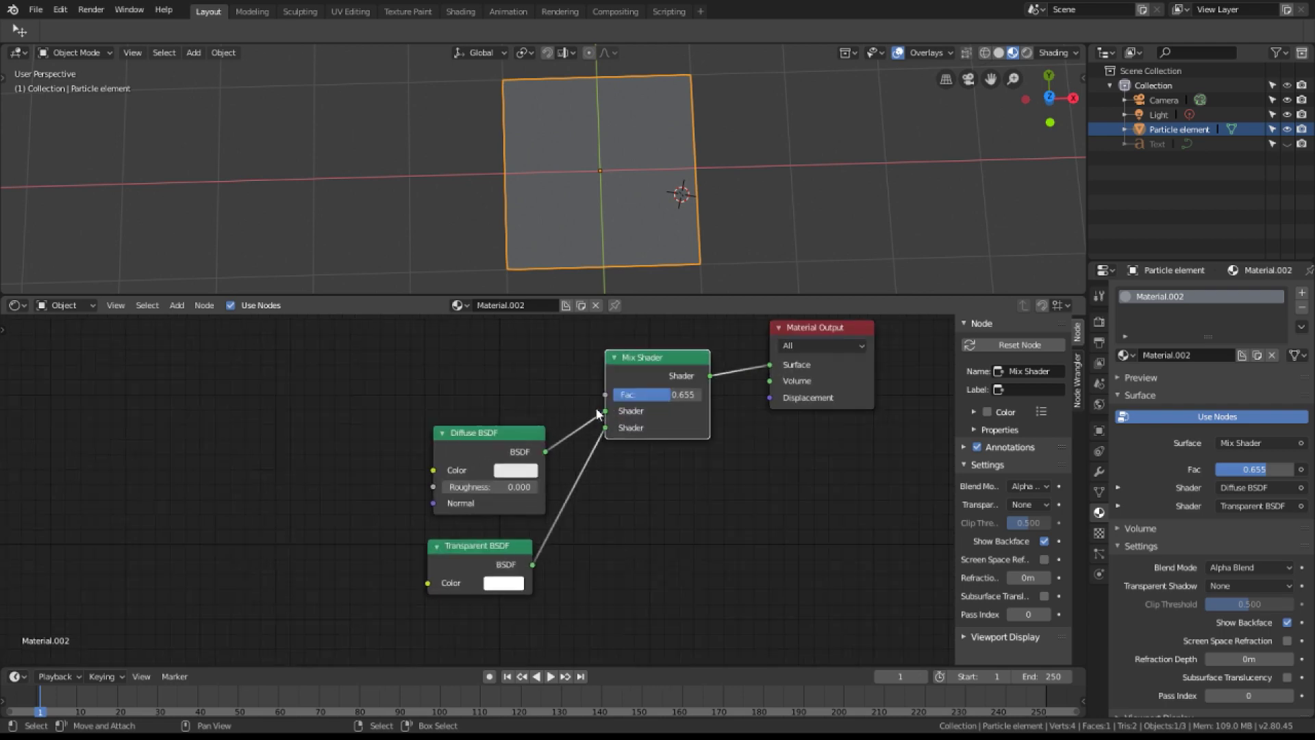
{"action": "mouse_move", "coordinate": [691, 444]}
{"action": "left_mouse_down"}
{"action": "mouse_move", "coordinate": [640, 444]}
{"action": "mouse_move", "coordinate": [718, 444]}
{"action": "mouse_move", "coordinate": [680, 444]}
{"action": "mouse_move", "coordinate": [688, 433]}
{"action": "left_mouse_up"}
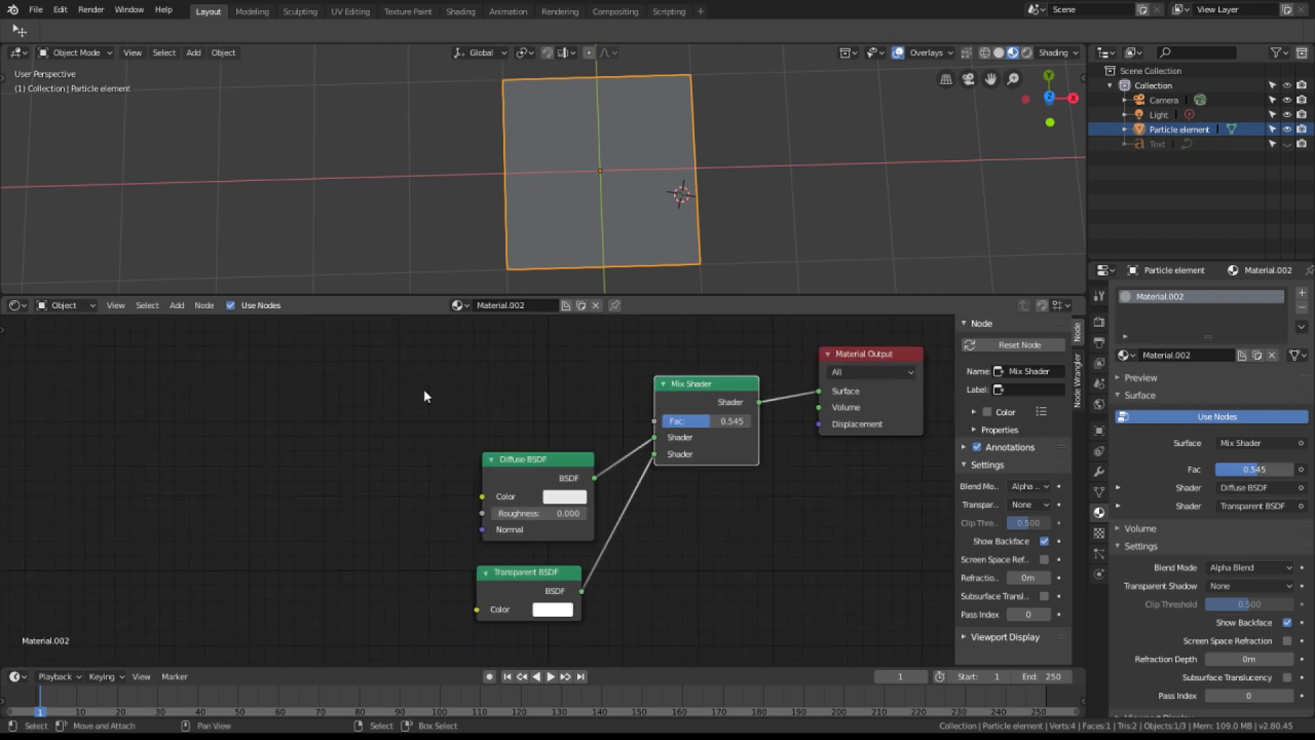
{"action": "scroll", "coordinate": [423, 389], "scroll_direction": "down", "scroll_amount": 1}
{"action": "middle_click_drag", "start_coordinate": [383, 408], "coordinate": [485, 404]}
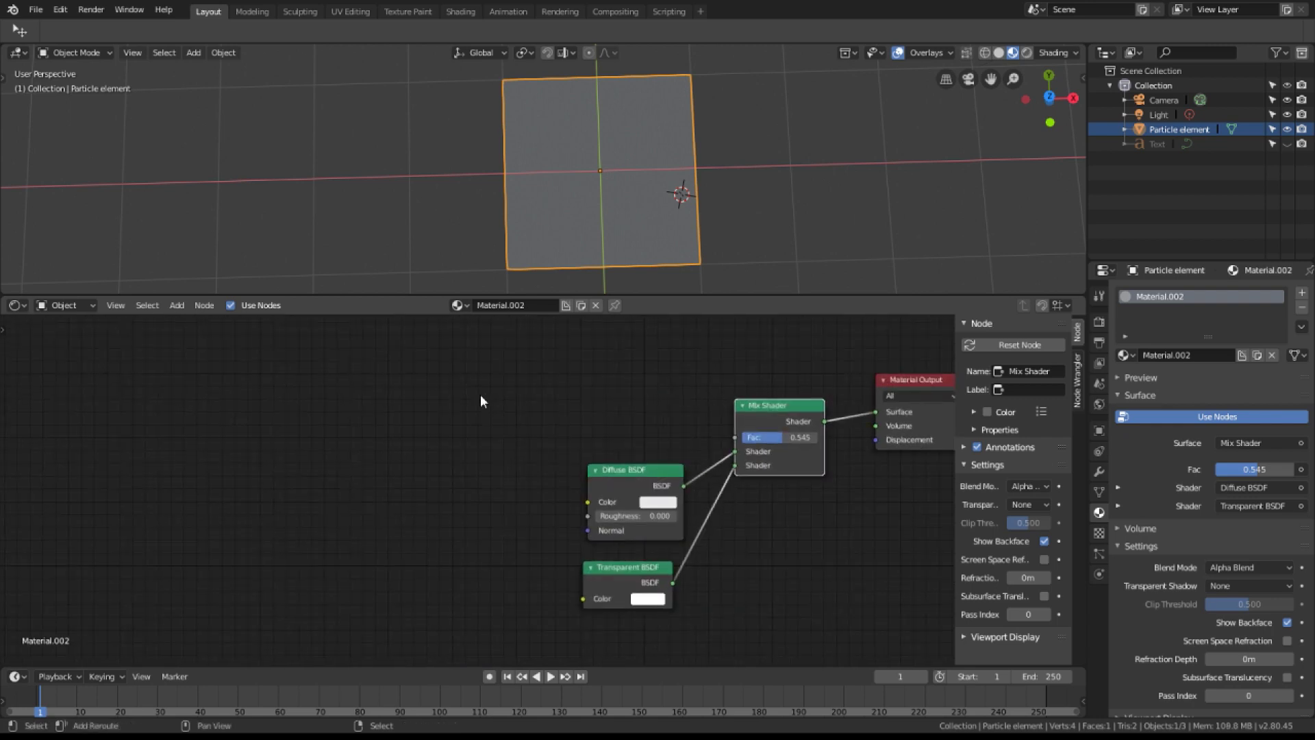
Add a Gradient Texture set to Quadratic sphere, its Fac driving the Mix Shader factor.
{"action": "key", "text": "shift+a"}
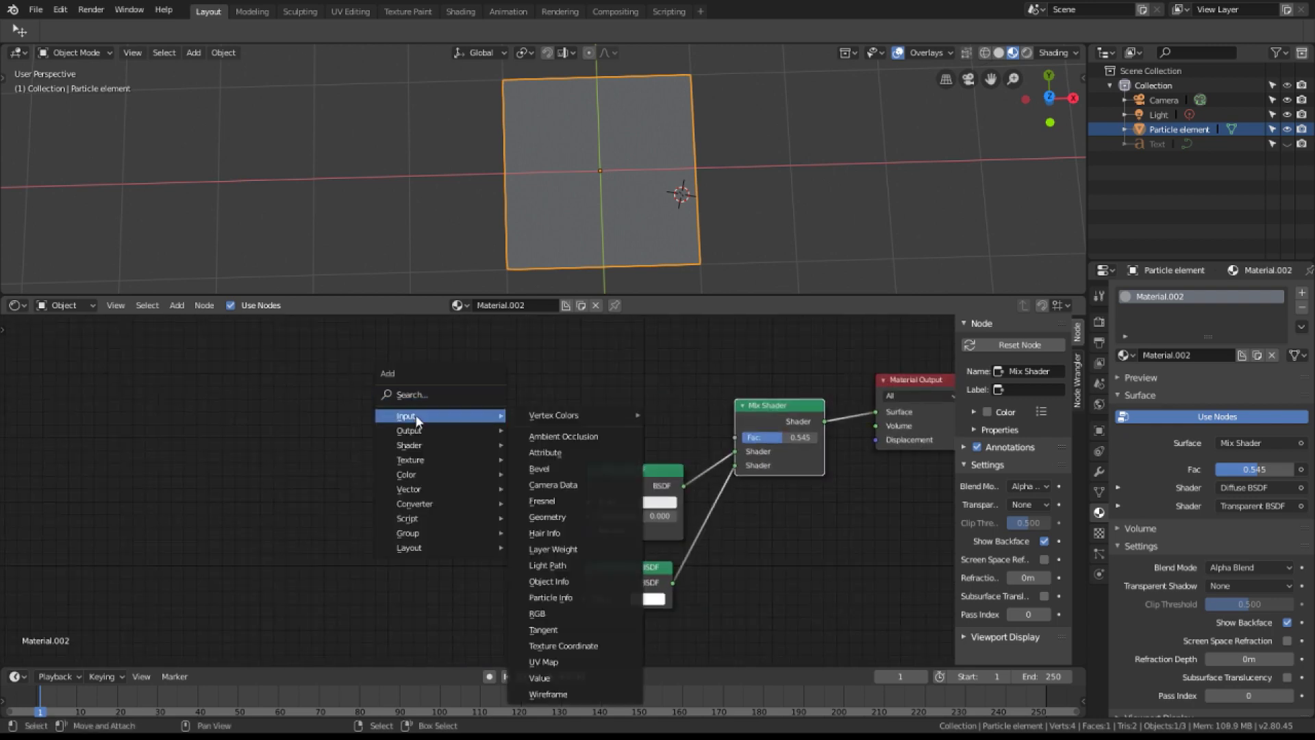
{"action": "mouse_move", "coordinate": [416, 458]}
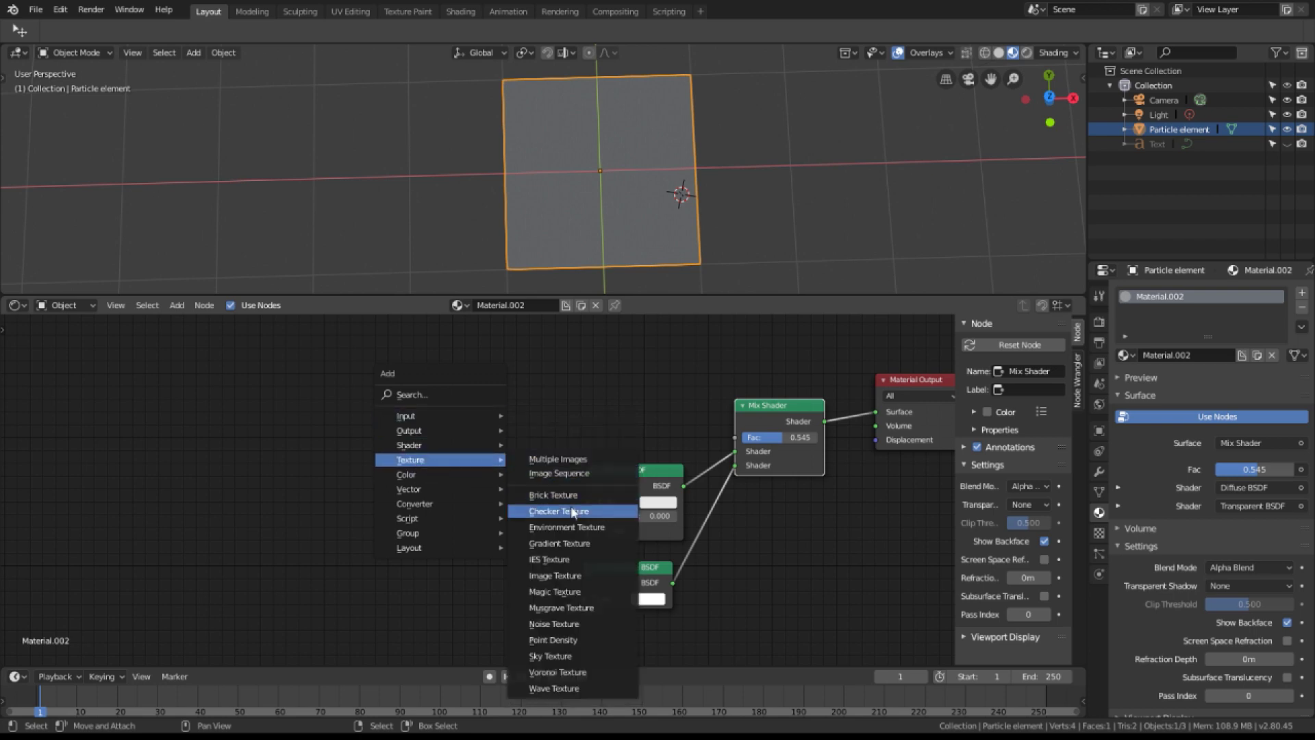
{"action": "left_click", "coordinate": [570, 543]}
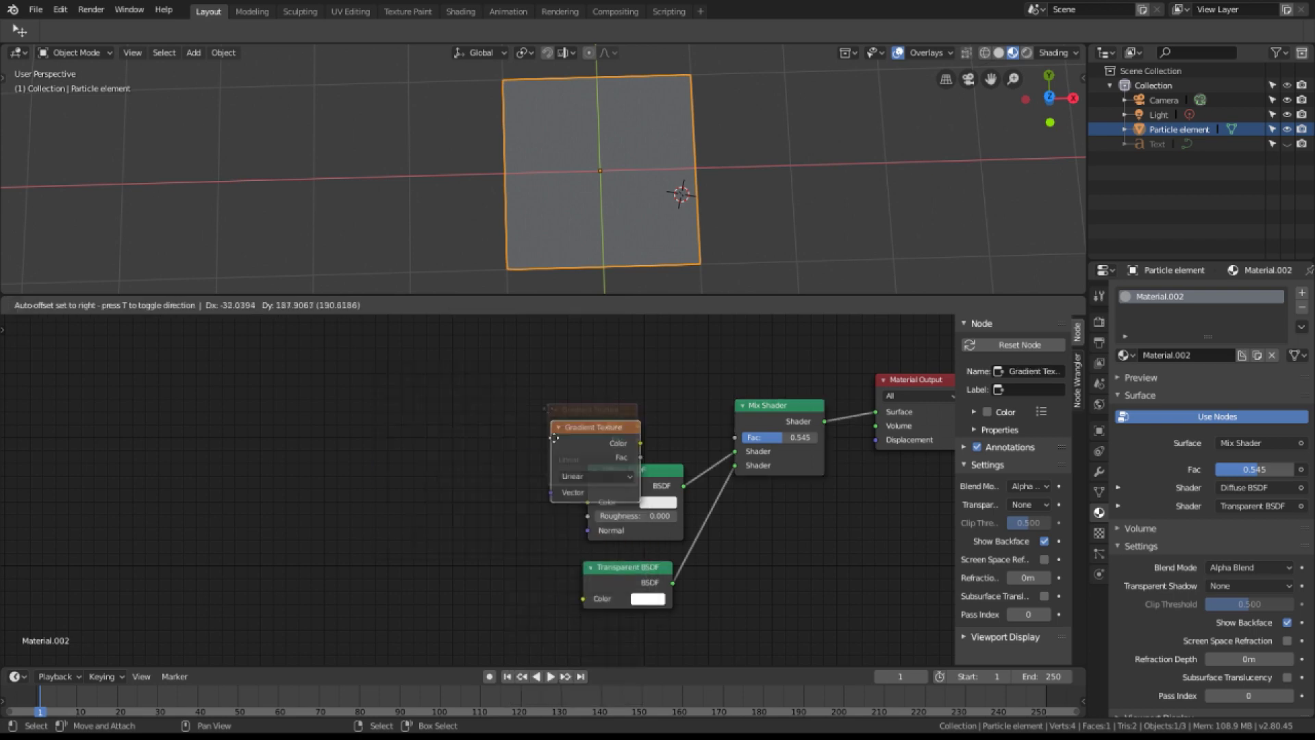
{"action": "left_click", "coordinate": [523, 347]}
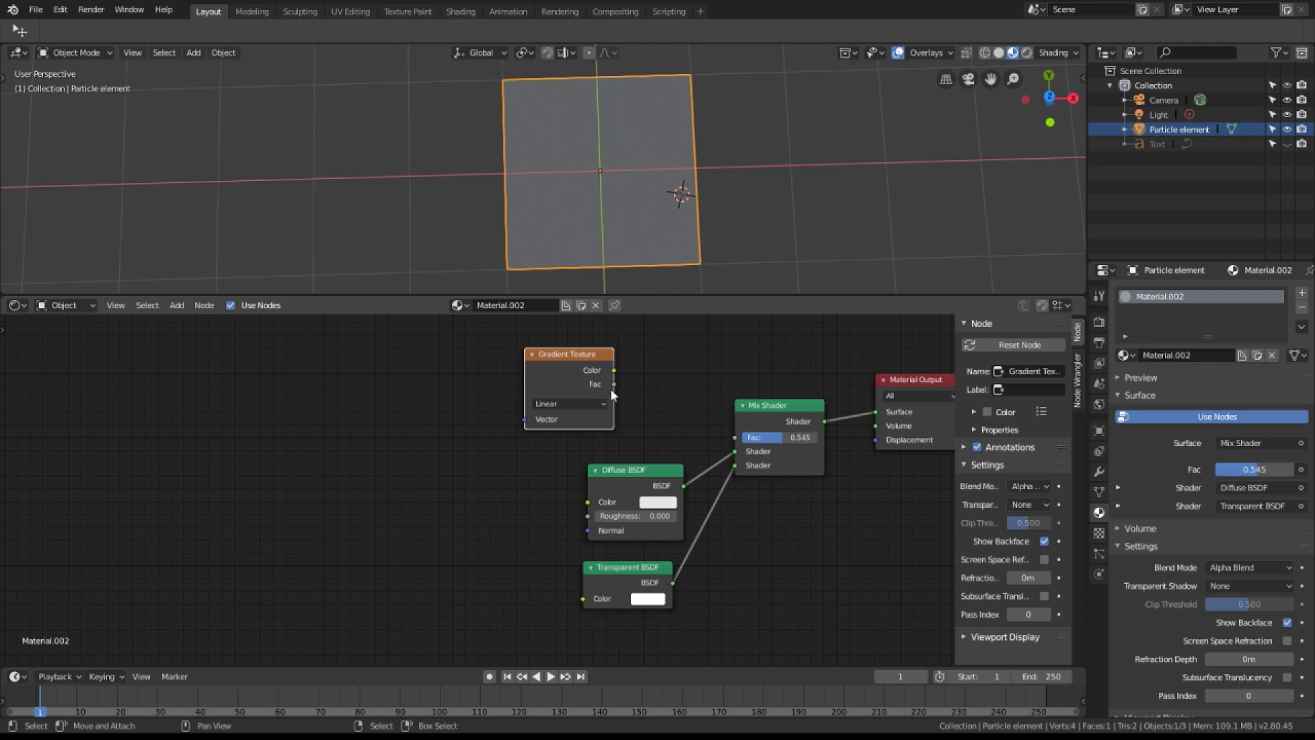
{"action": "left_click_drag", "start_coordinate": [614, 391], "coordinate": [740, 438]}
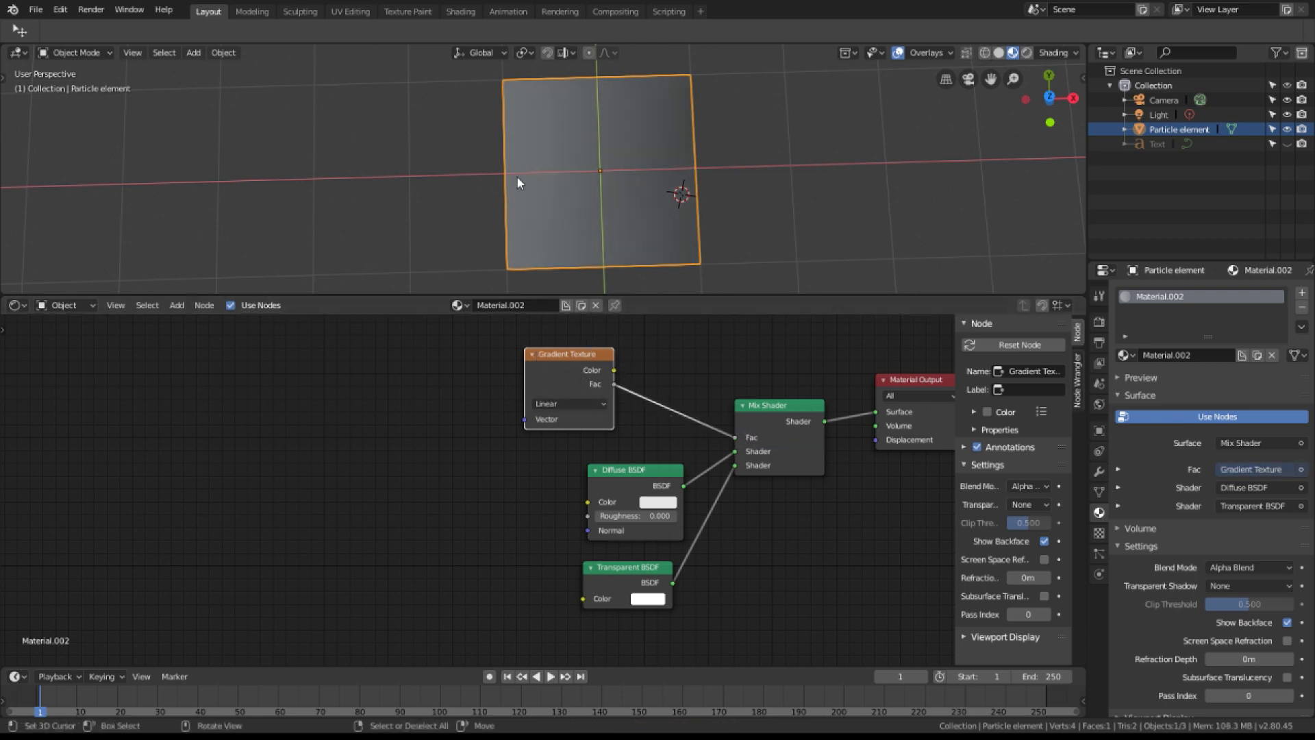
{"action": "left_click", "coordinate": [561, 404]}
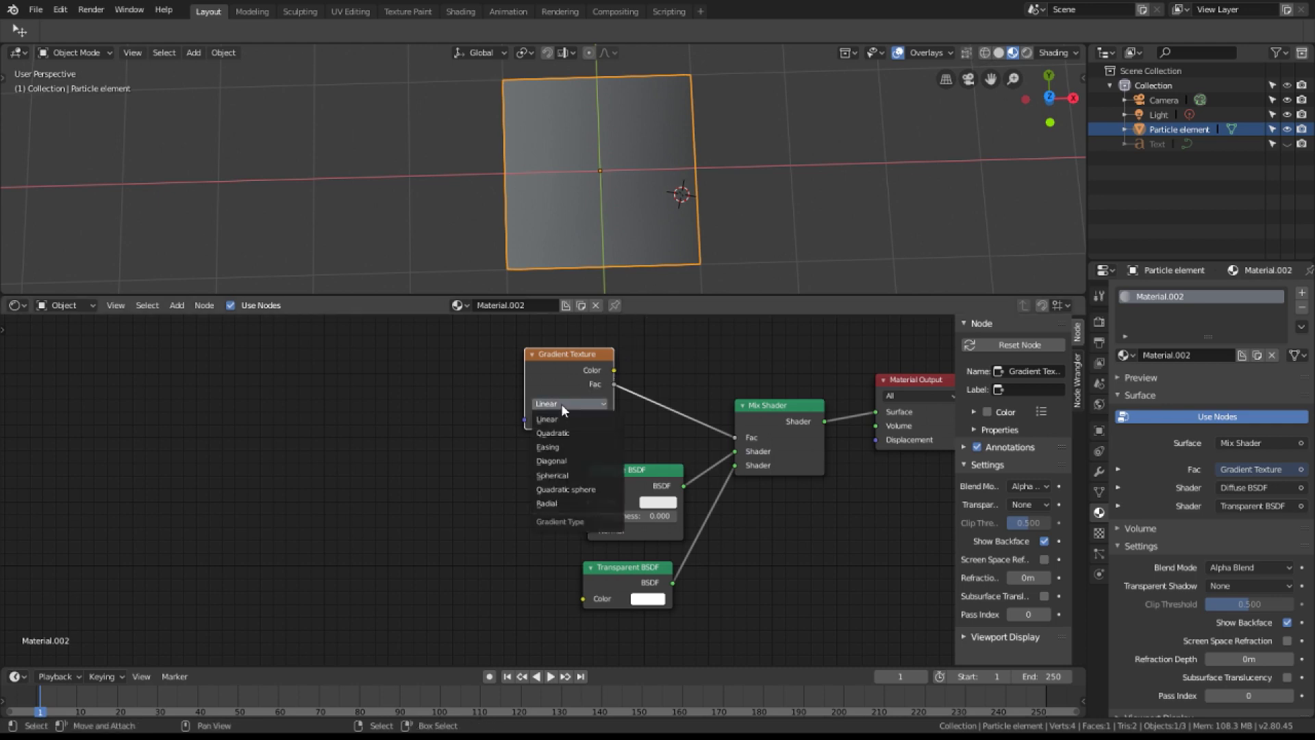
{"action": "left_click", "coordinate": [575, 490]}
{"action": "middle_click_drag", "start_coordinate": [651, 206], "coordinate": [636, 177]}
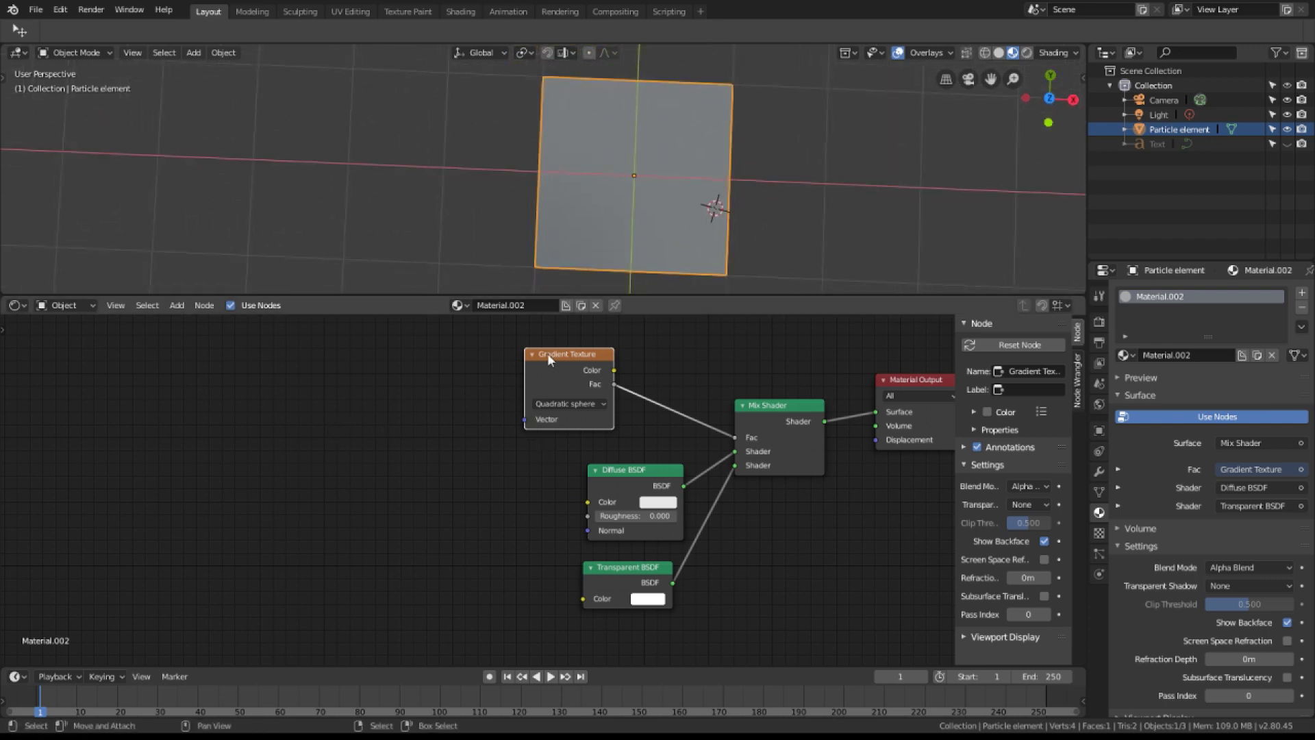
Add a Texture Coordinate node linking Generated into the gradient's Vector input.
{"action": "key", "text": "shift+a"}
{"action": "mouse_move", "coordinate": [230, 400]}
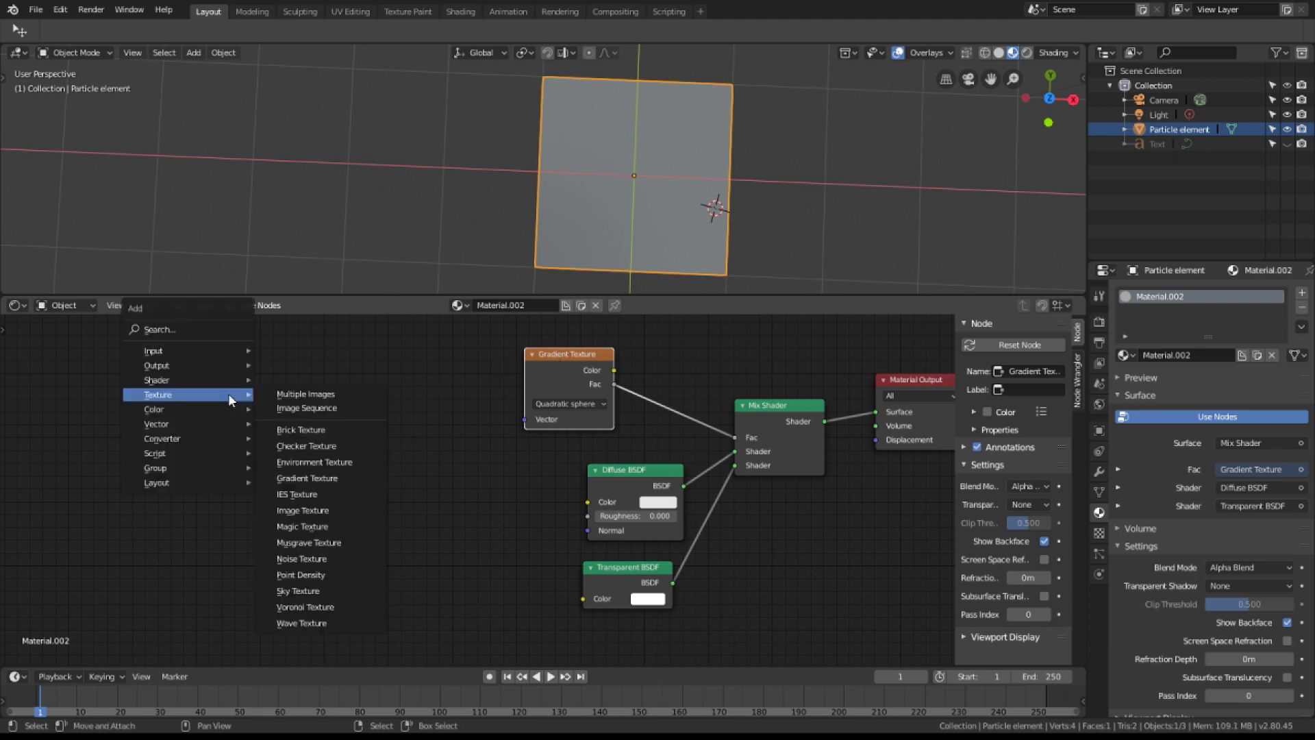
{"action": "mouse_move", "coordinate": [203, 348]}
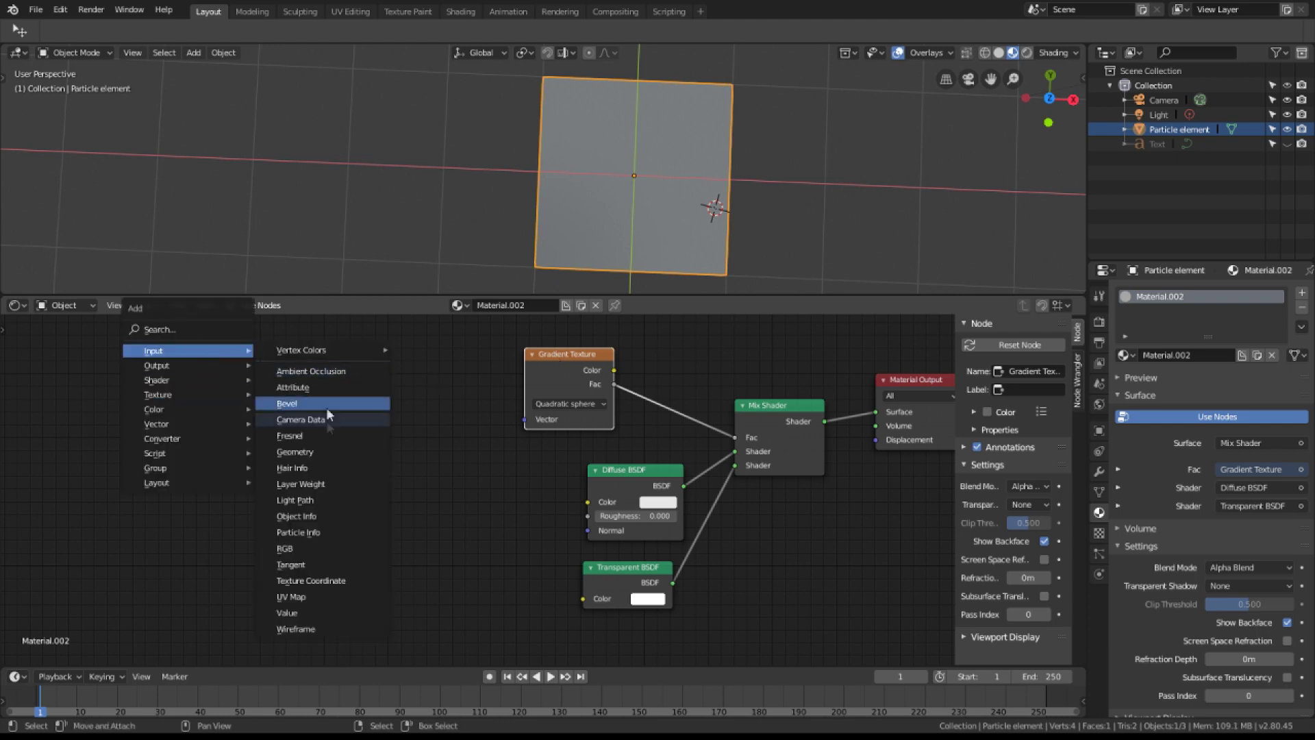
{"action": "left_click", "coordinate": [319, 580]}
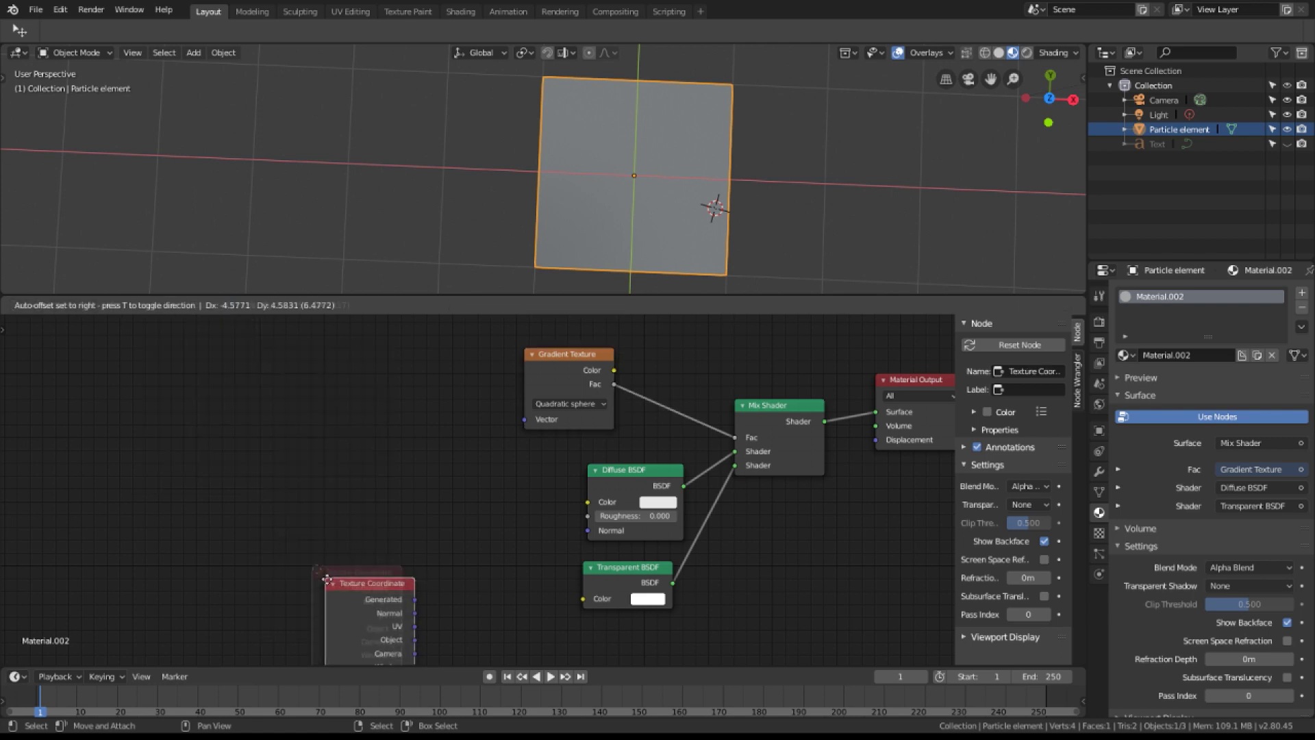
{"action": "left_click", "coordinate": [107, 348]}
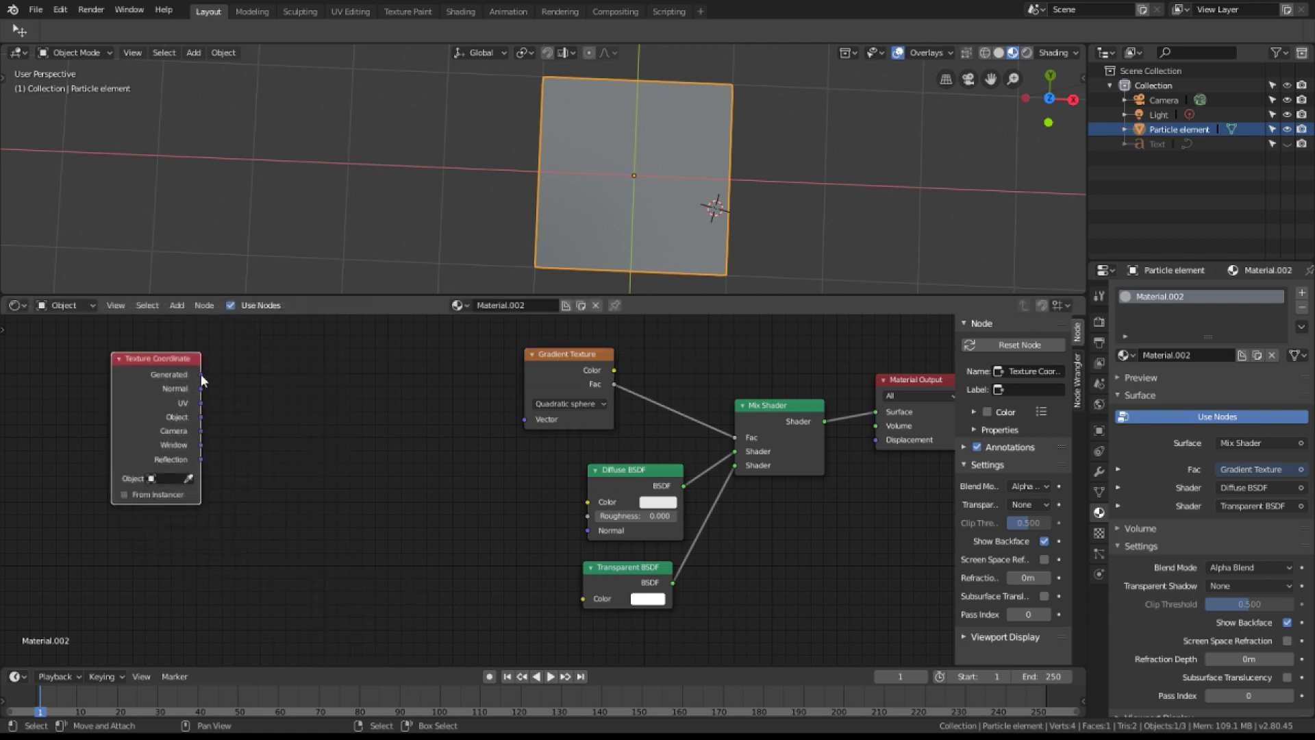
{"action": "left_click_drag", "start_coordinate": [200, 374], "coordinate": [525, 419]}
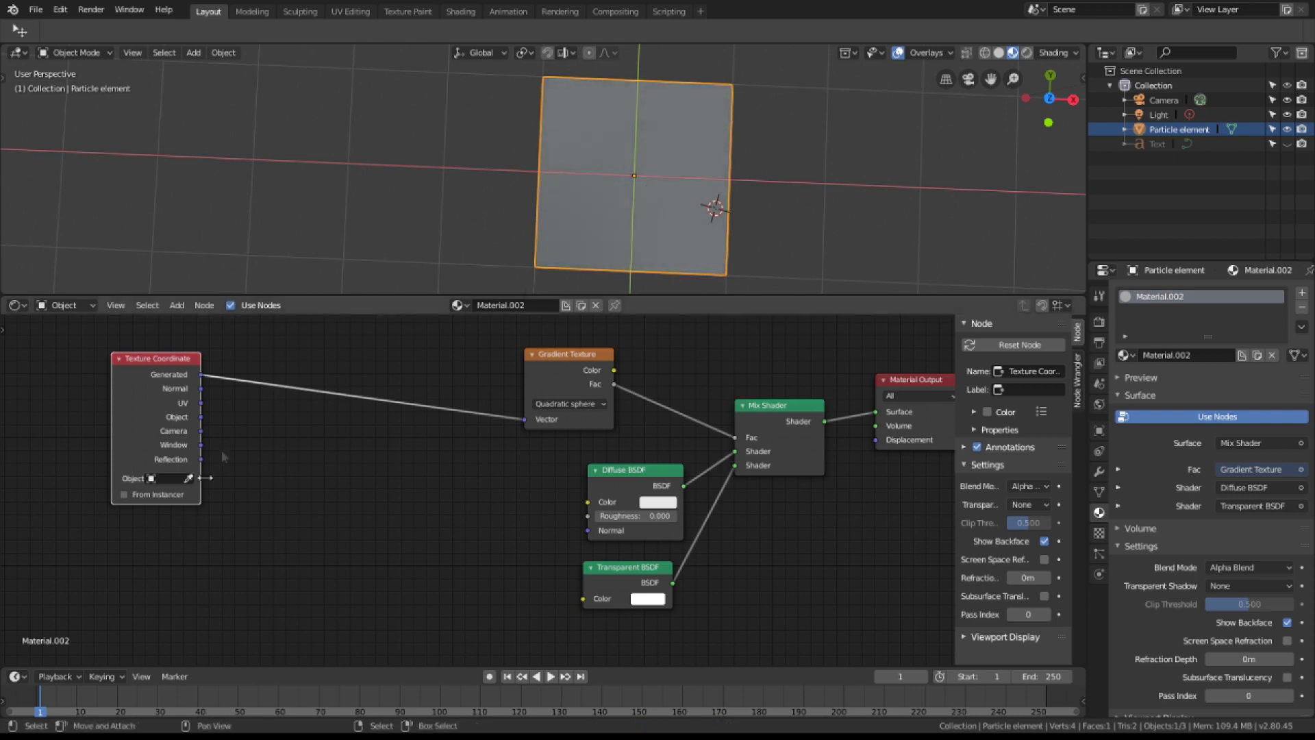
{"action": "left_click_drag", "start_coordinate": [141, 404], "coordinate": [66, 378]}
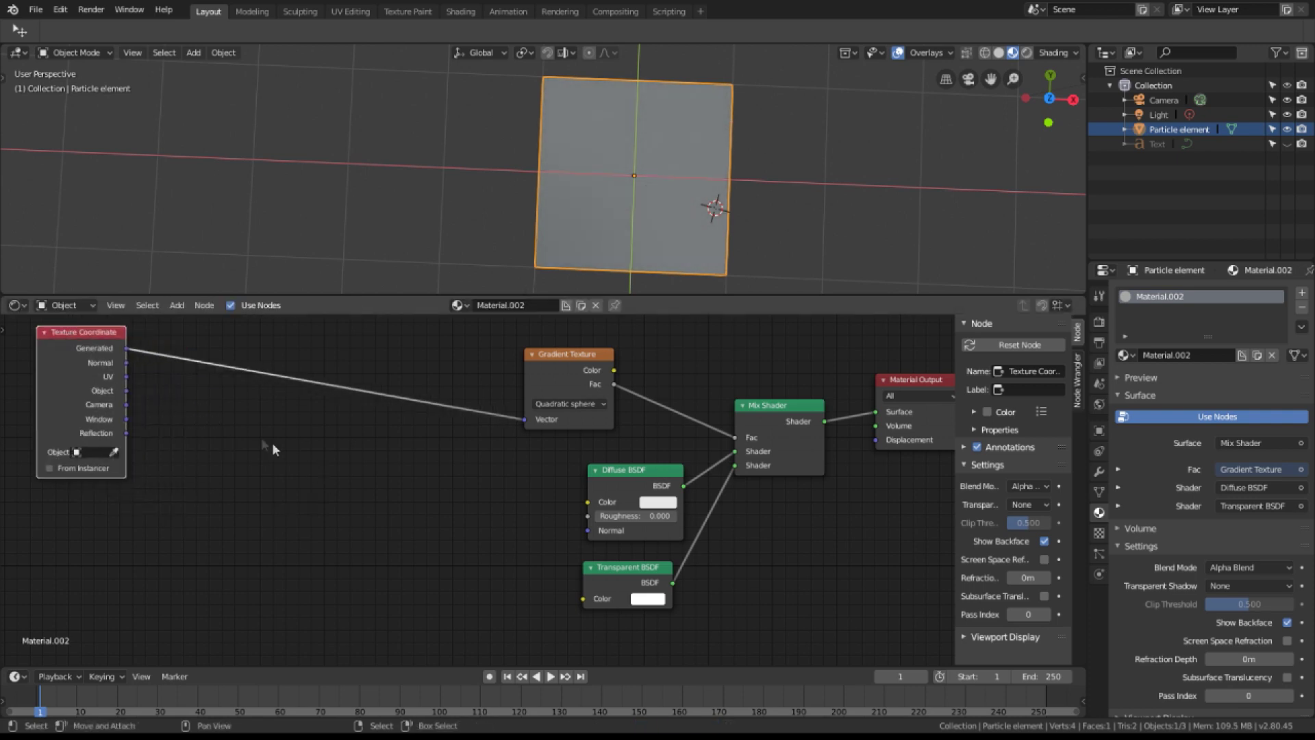
Insert a Texture-type Mapping node before the gradient with Location 0.5m on X, Y and Z.
{"action": "key", "text": "shift+a"}
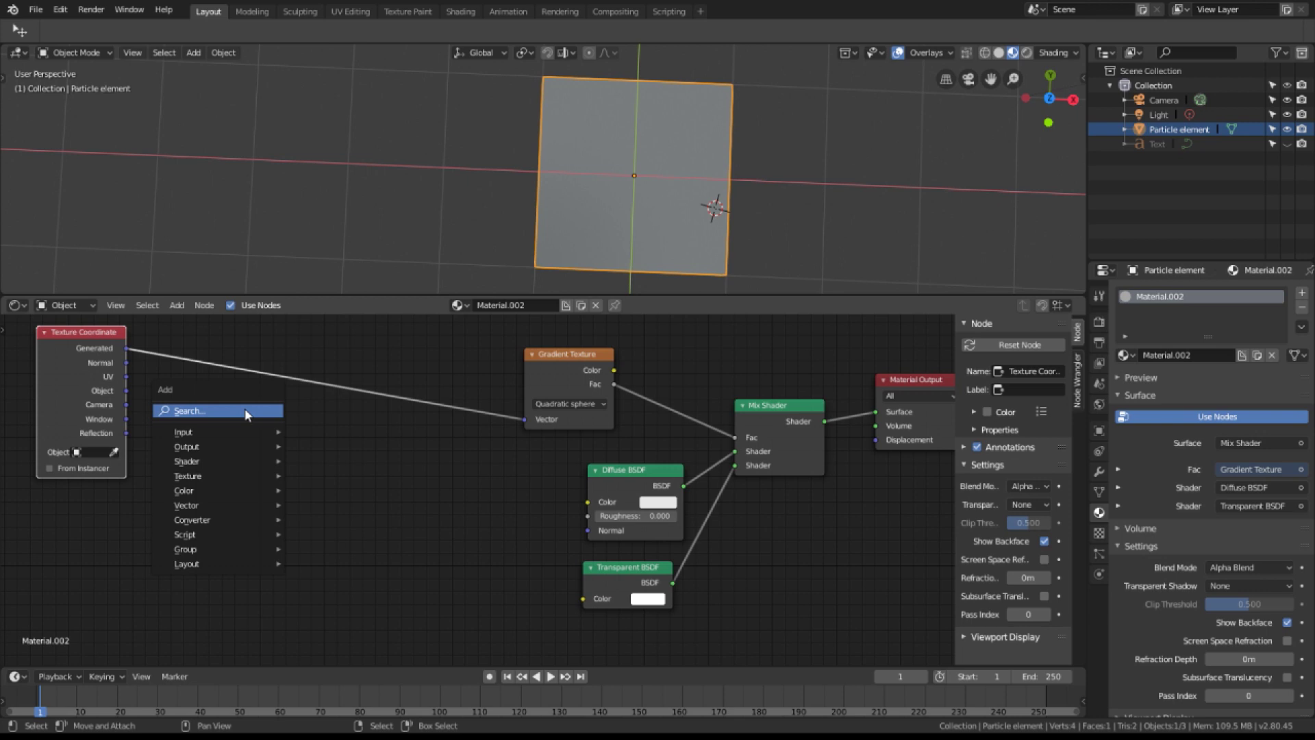
{"action": "type", "text": "map"}
{"action": "key", "text": "Return"}
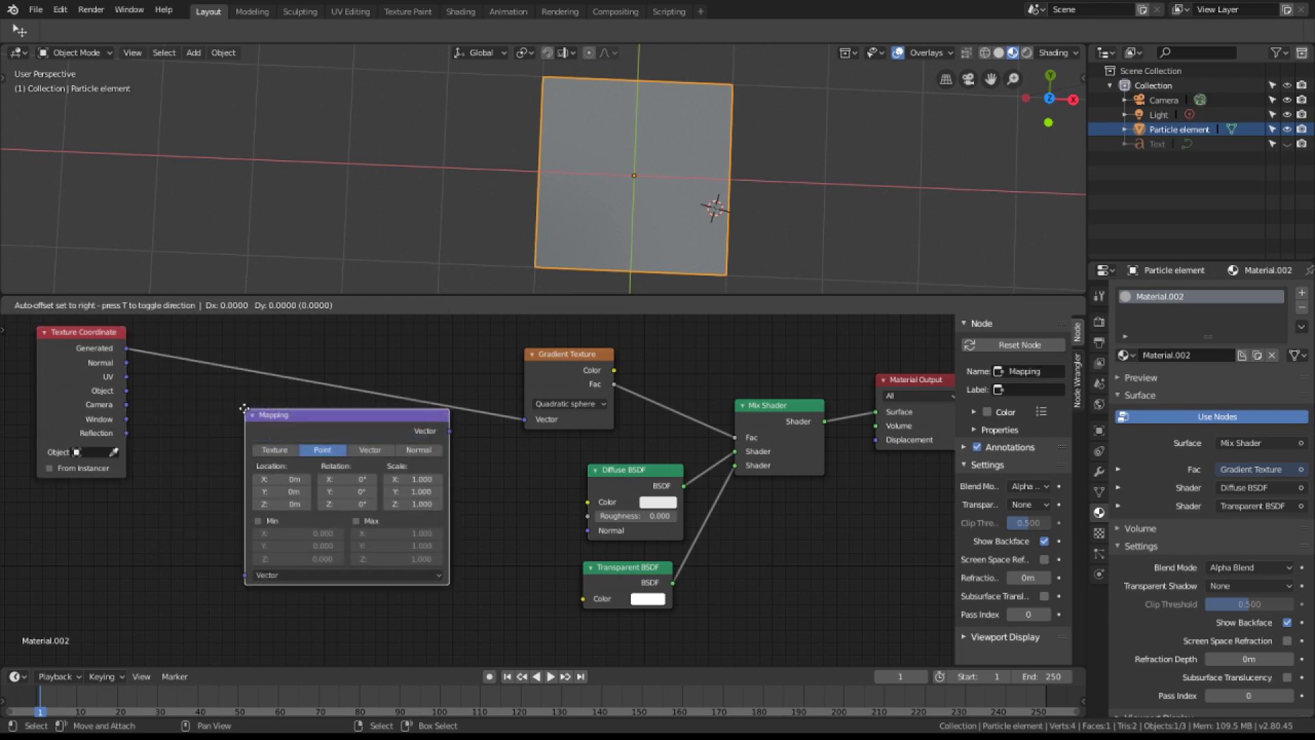
{"action": "left_click", "coordinate": [151, 315]}
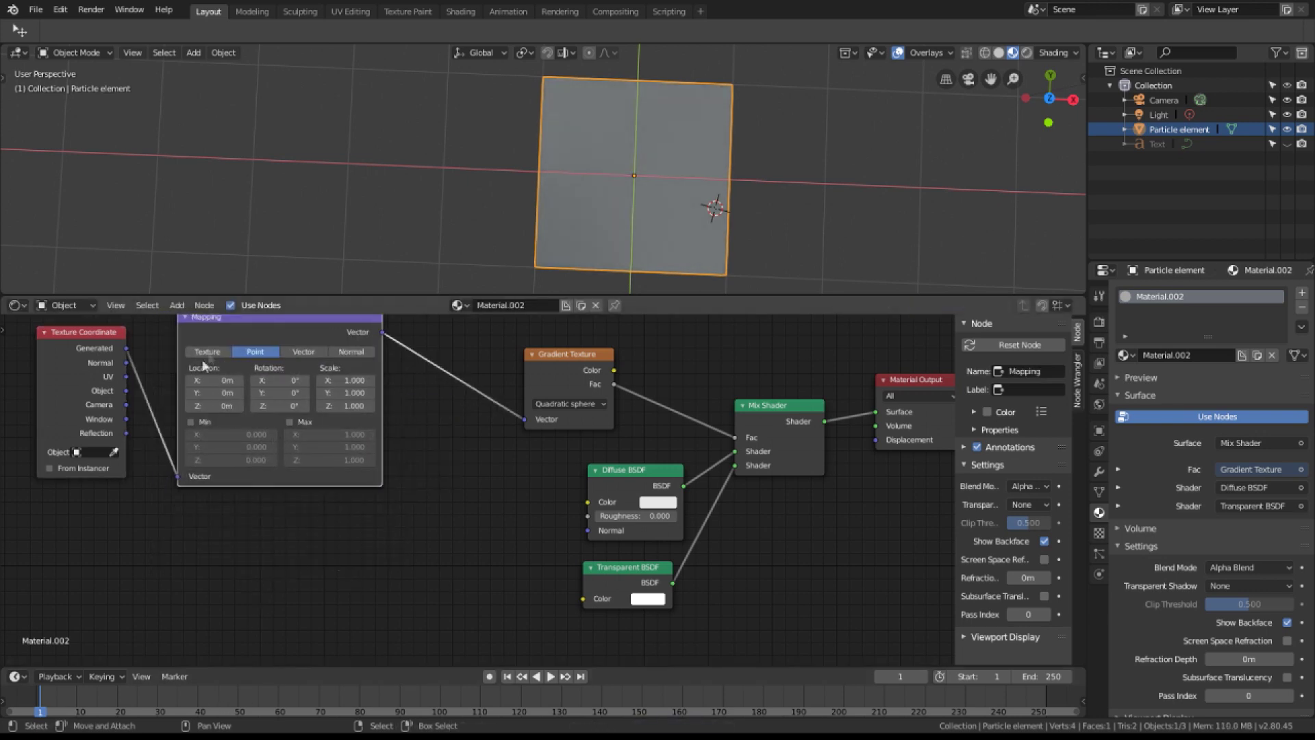
{"action": "left_click", "coordinate": [209, 352]}
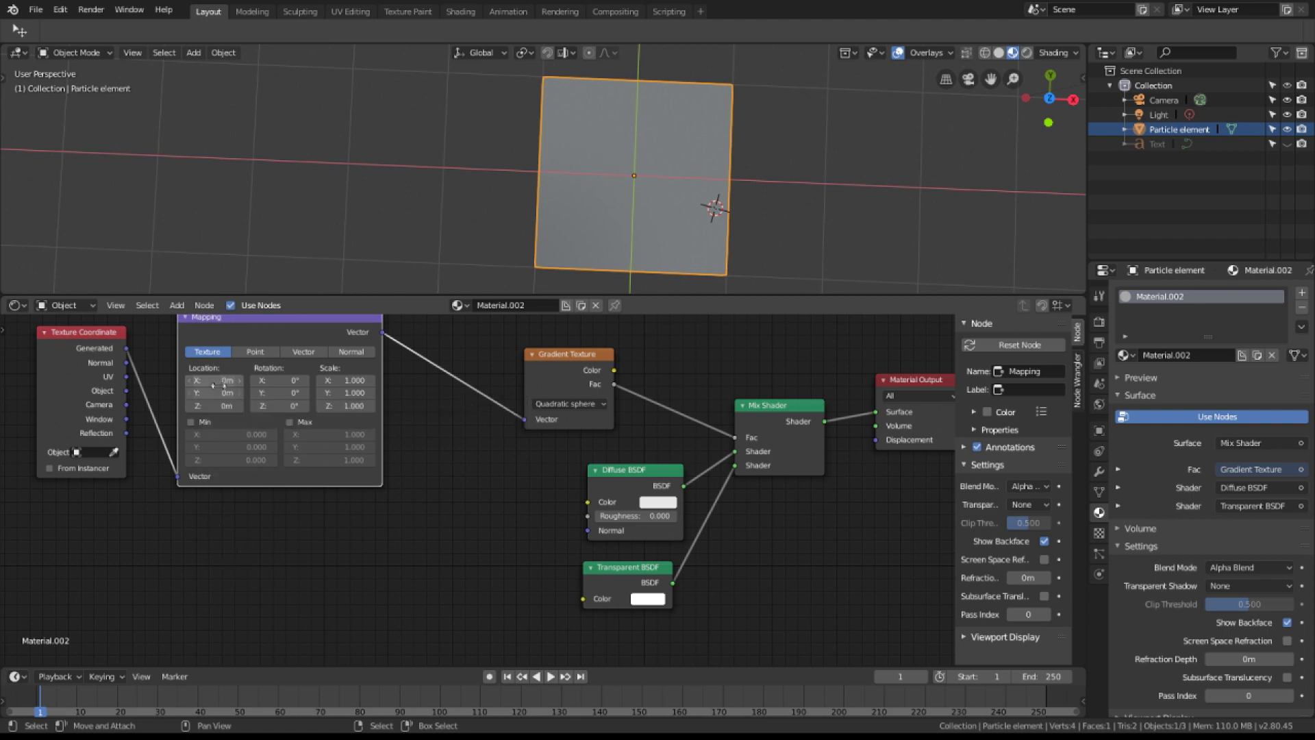
{"action": "left_click", "coordinate": [222, 381]}
{"action": "type", "text": ".5"}
{"action": "key", "text": "Tab"}
{"action": "type", "text": ".5"}
{"action": "key", "text": "Tab"}
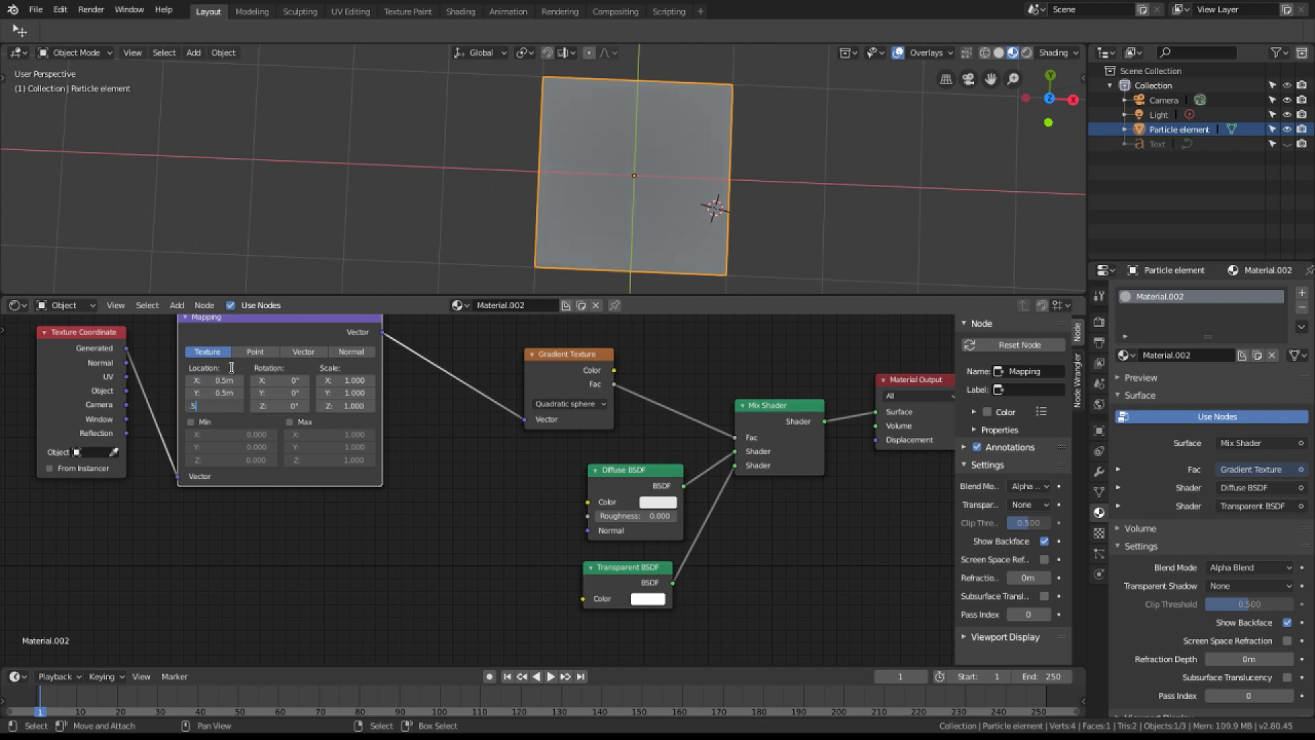
{"action": "type", "text": ".5"}
{"action": "key", "text": "Return"}
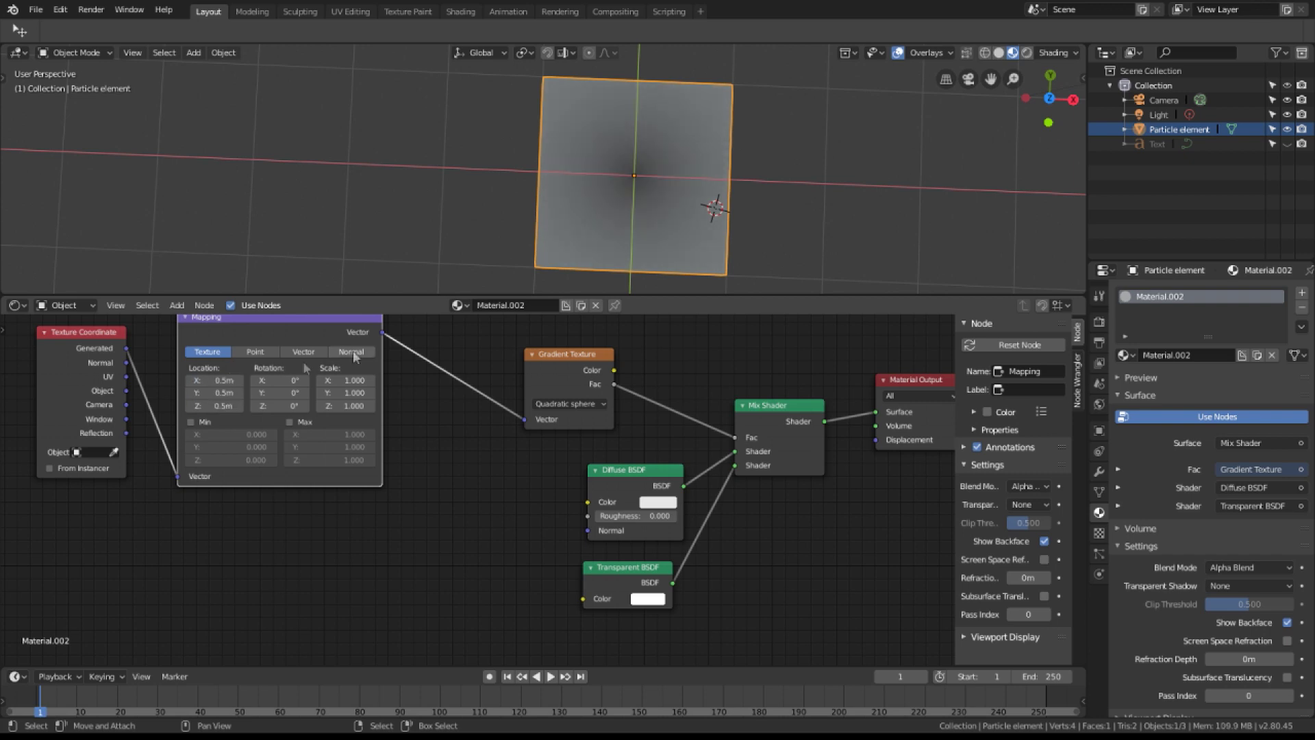
{"action": "middle_click_drag", "start_coordinate": [606, 209], "coordinate": [622, 195]}
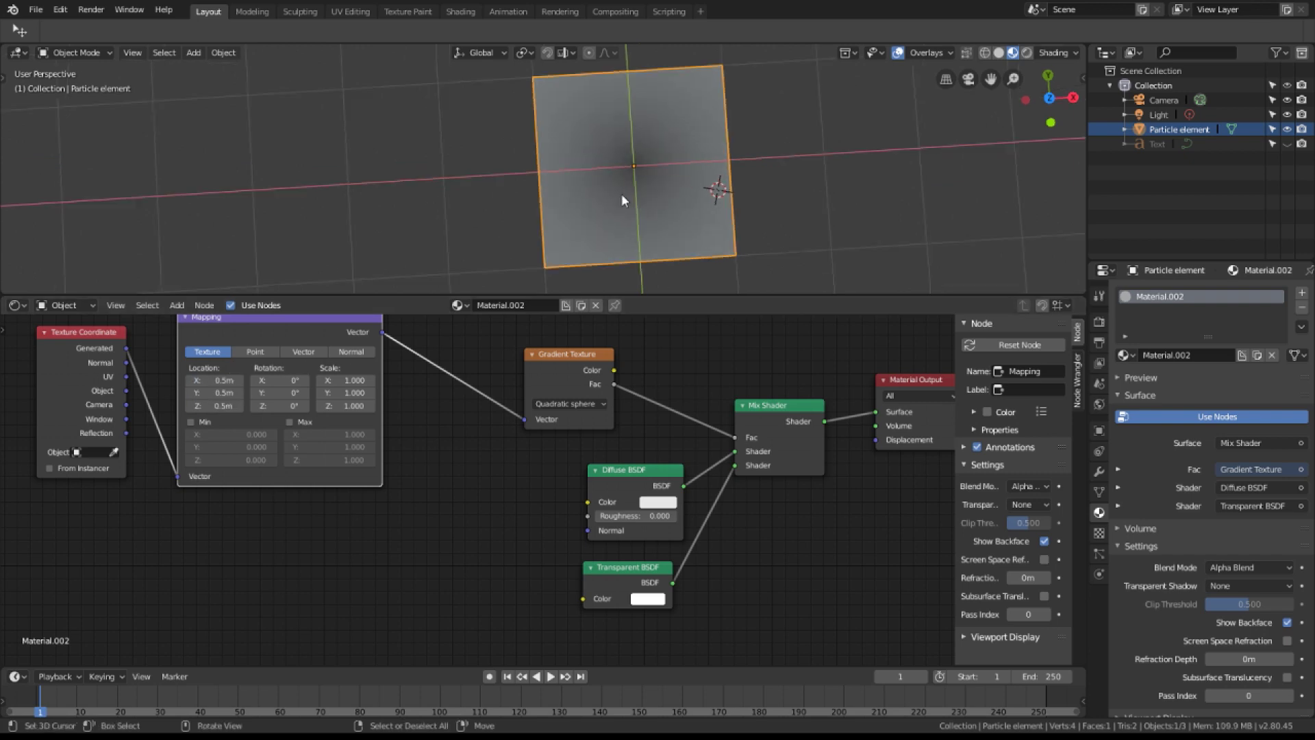
Set the Mapping node's Scale to 3 on all axes.
{"action": "left_click", "coordinate": [344, 380]}
{"action": "type", "text": "1.03"}
{"action": "key", "text": "Tab"}
{"action": "type", "text": "3"}
{"action": "key", "text": "Tab"}
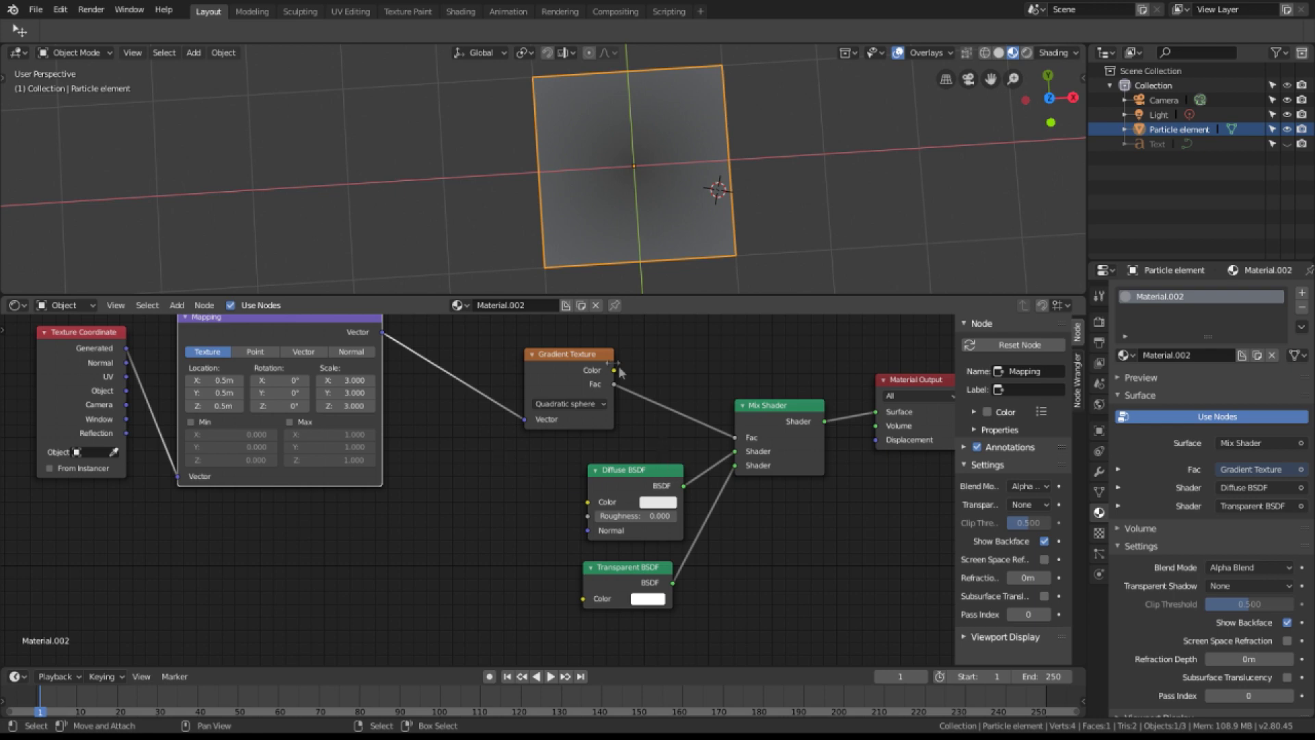
{"action": "left_click_drag", "start_coordinate": [572, 361], "coordinate": [574, 354]}
{"action": "middle_click_drag", "start_coordinate": [616, 377], "coordinate": [540, 360]}
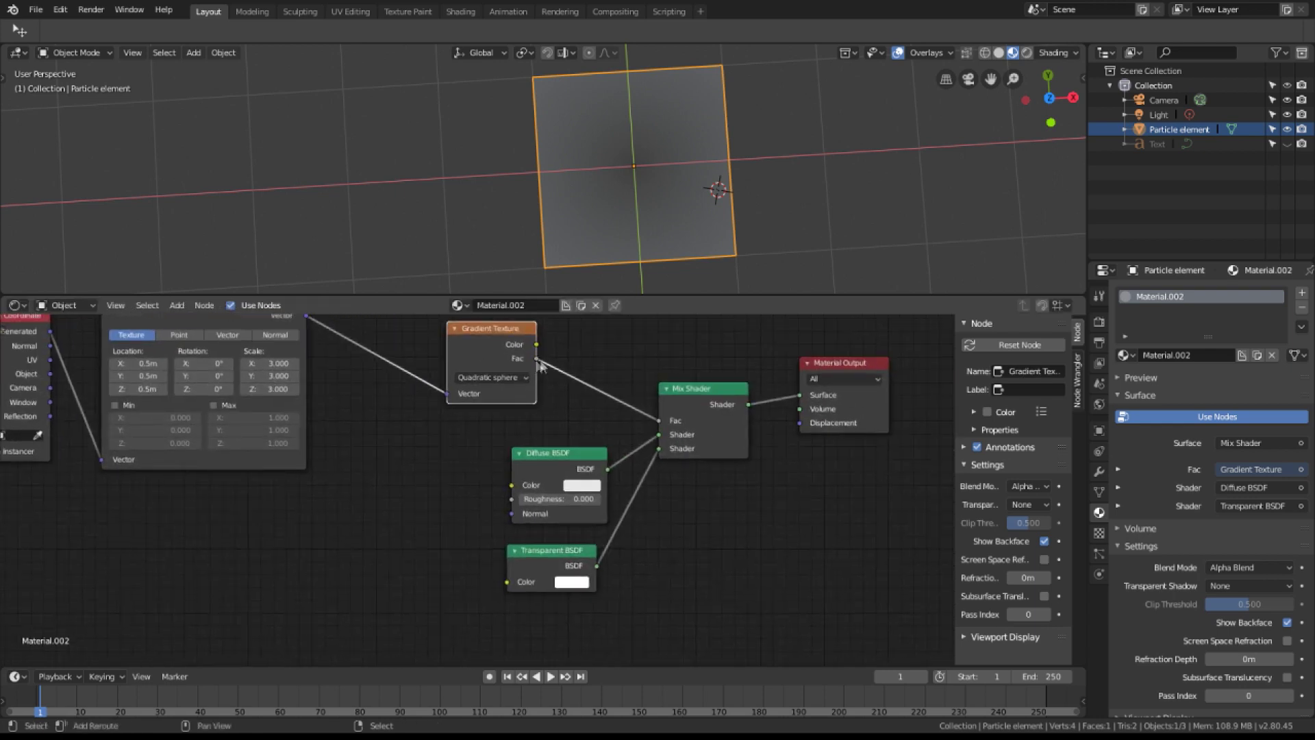
Insert a ColorRamp before the Mix Shader, reversed white-to-black with stops set for radial falloff.
{"action": "key", "text": "shift+a"}
{"action": "left_click", "coordinate": [588, 356]}
{"action": "type", "text": "color ramp"}
{"action": "key", "text": "Return"}
{"action": "left_click", "coordinate": [585, 322]}
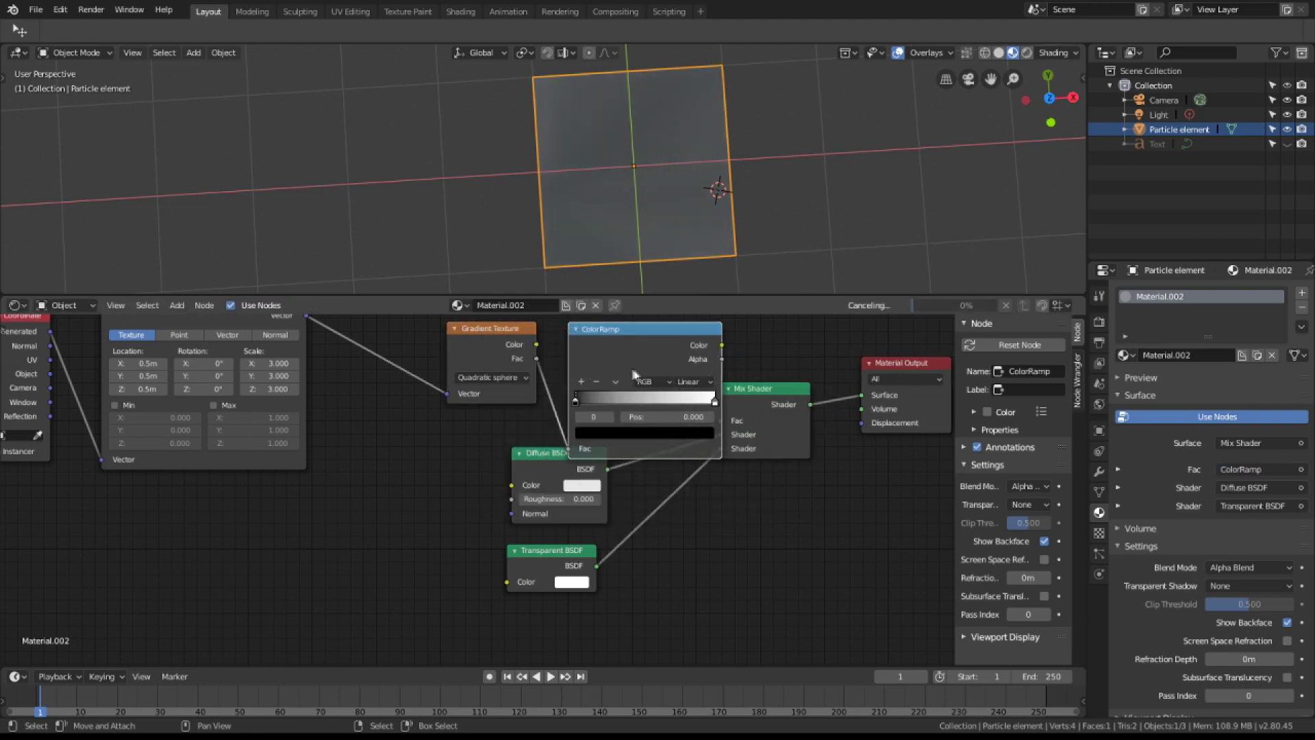
{"action": "left_click_drag", "start_coordinate": [595, 399], "coordinate": [627, 400]}
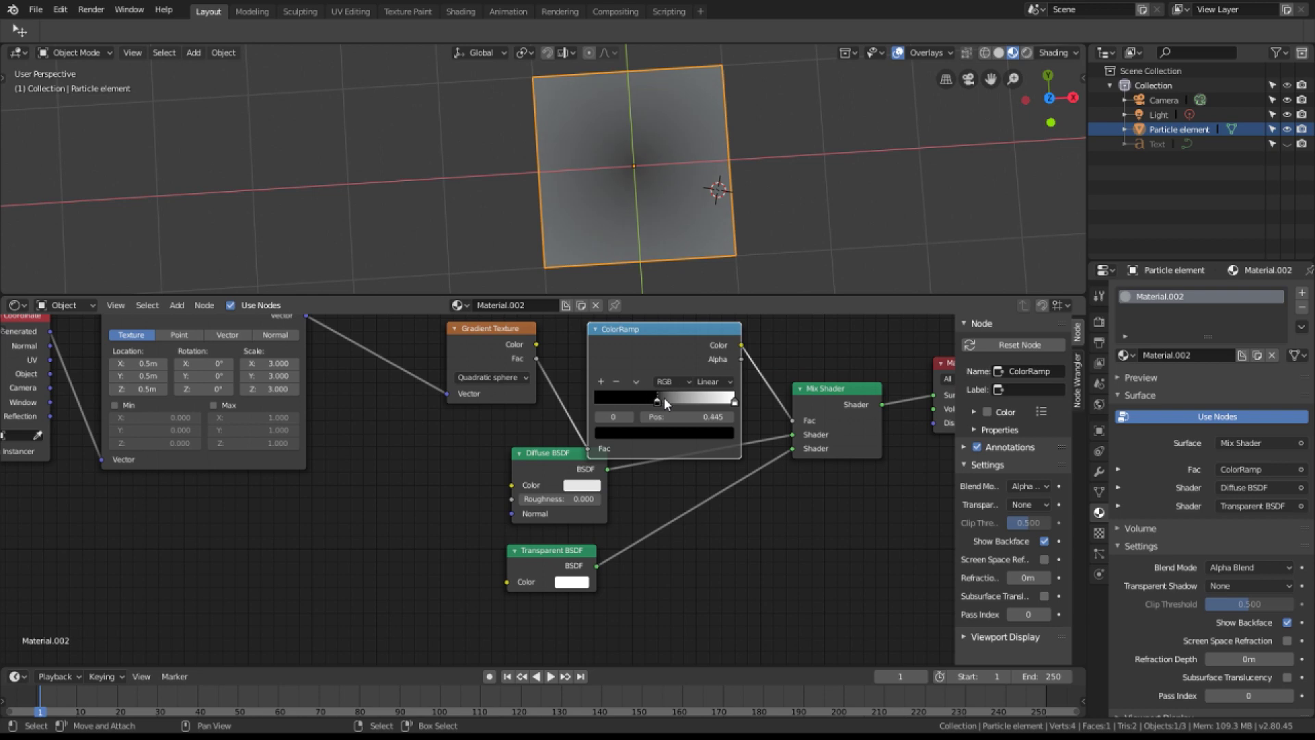
{"action": "left_click_drag", "start_coordinate": [675, 396], "coordinate": [684, 395]}
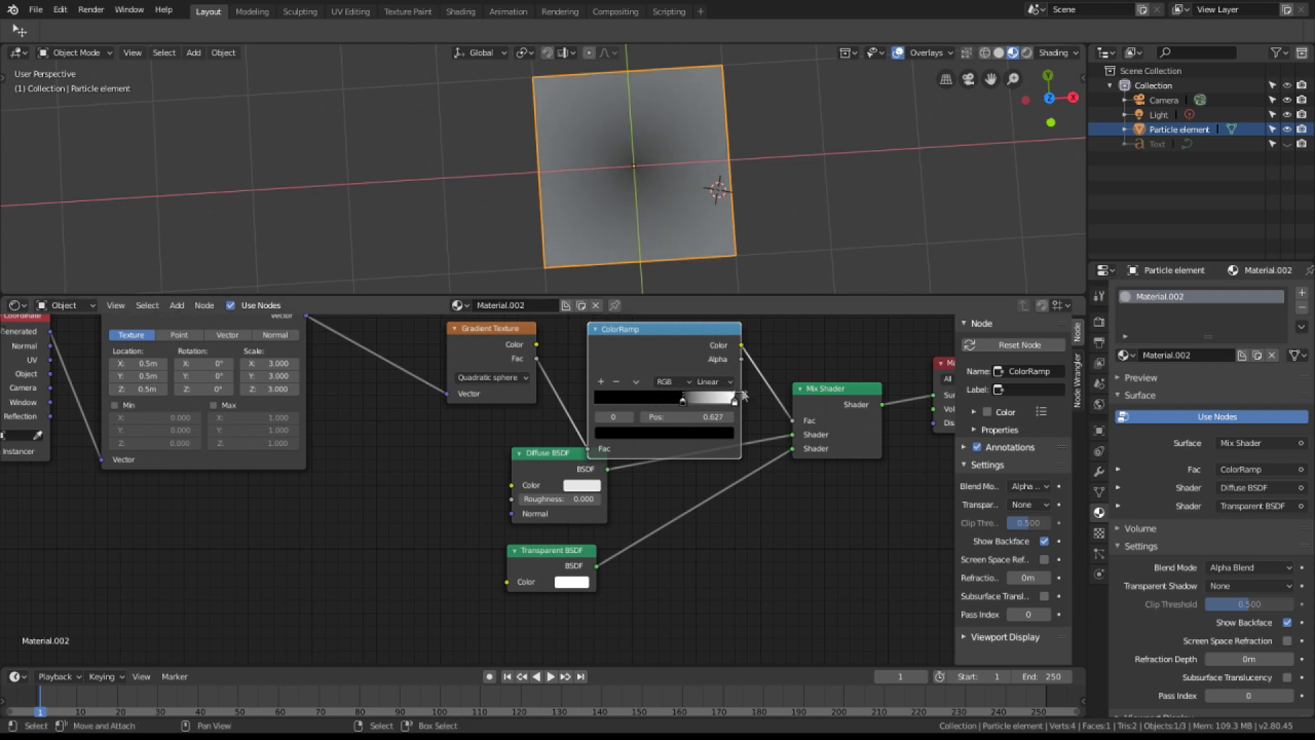
{"action": "mouse_move", "coordinate": [735, 406]}
{"action": "left_mouse_down"}
{"action": "mouse_move", "coordinate": [670, 406]}
{"action": "mouse_move", "coordinate": [711, 404]}
{"action": "left_mouse_up"}
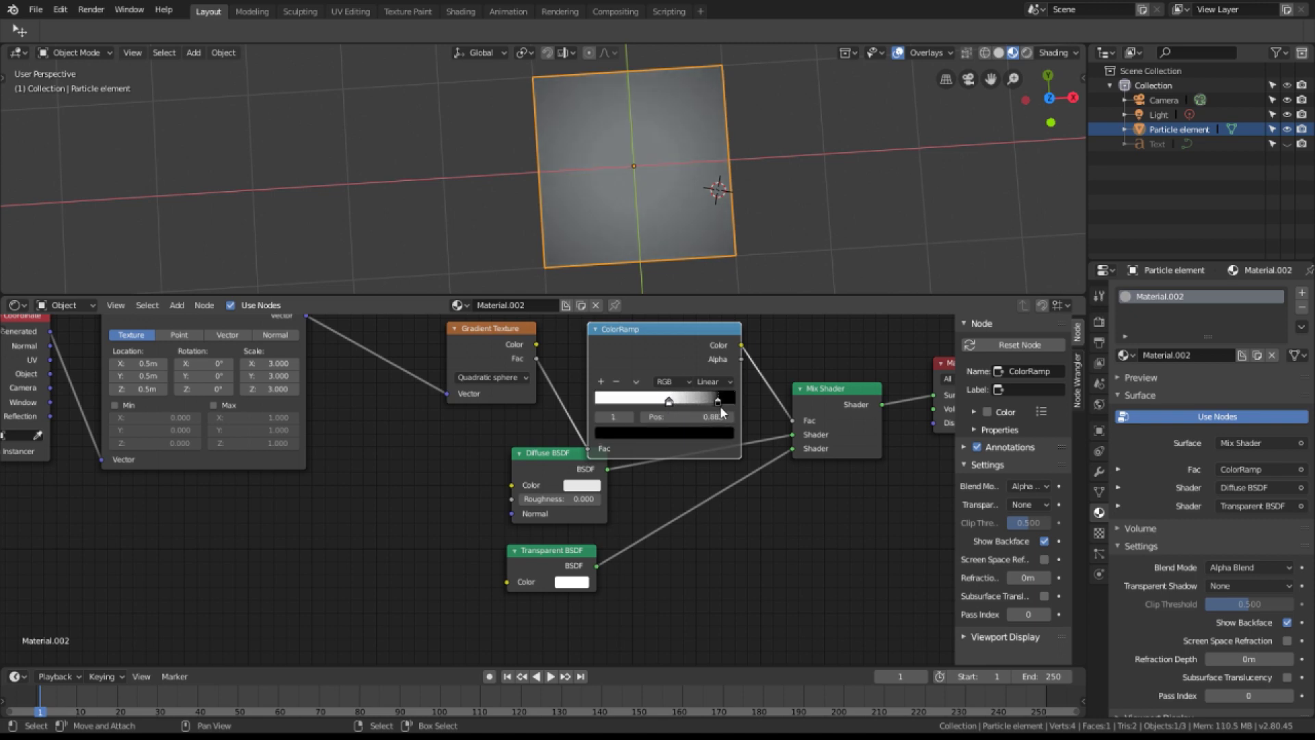
{"action": "left_click_drag", "start_coordinate": [669, 402], "coordinate": [700, 404]}
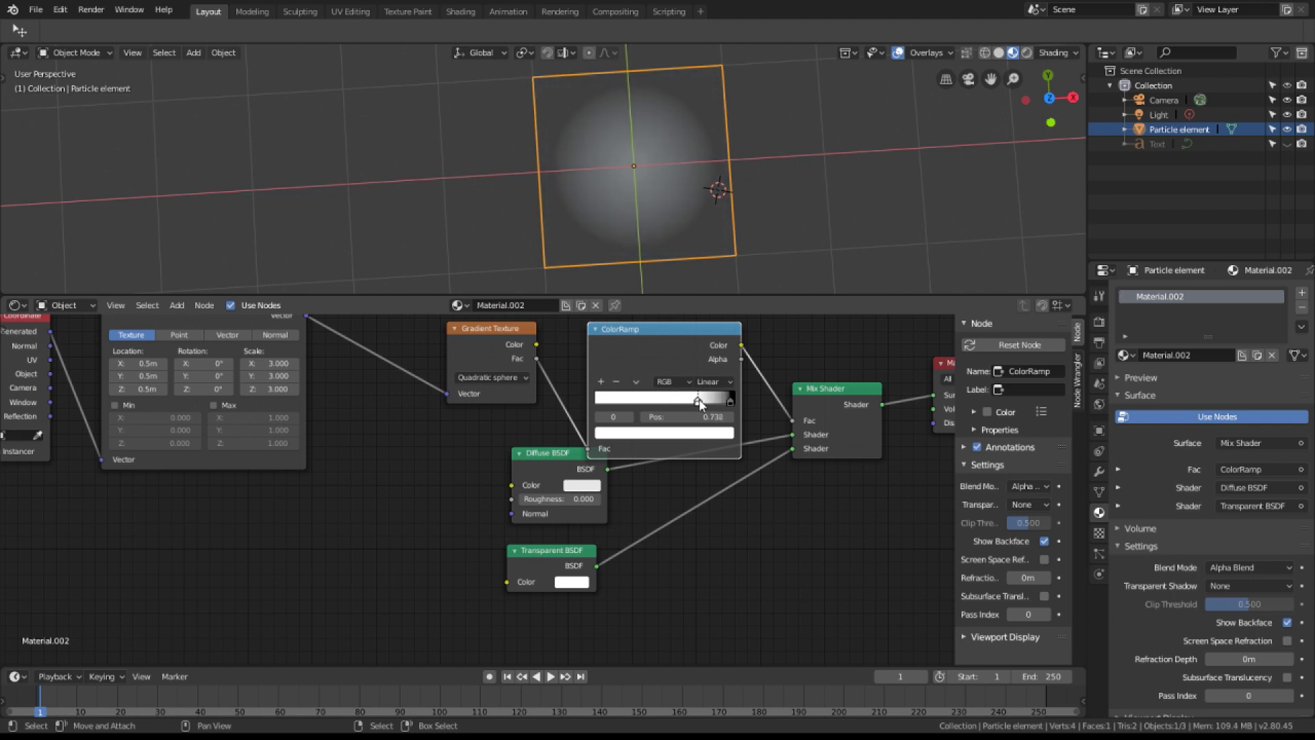
Lower the Mapping node's Z location to 0.44m and inspect the glowing plane.
{"action": "middle_click_drag", "start_coordinate": [666, 258], "coordinate": [626, 223]}
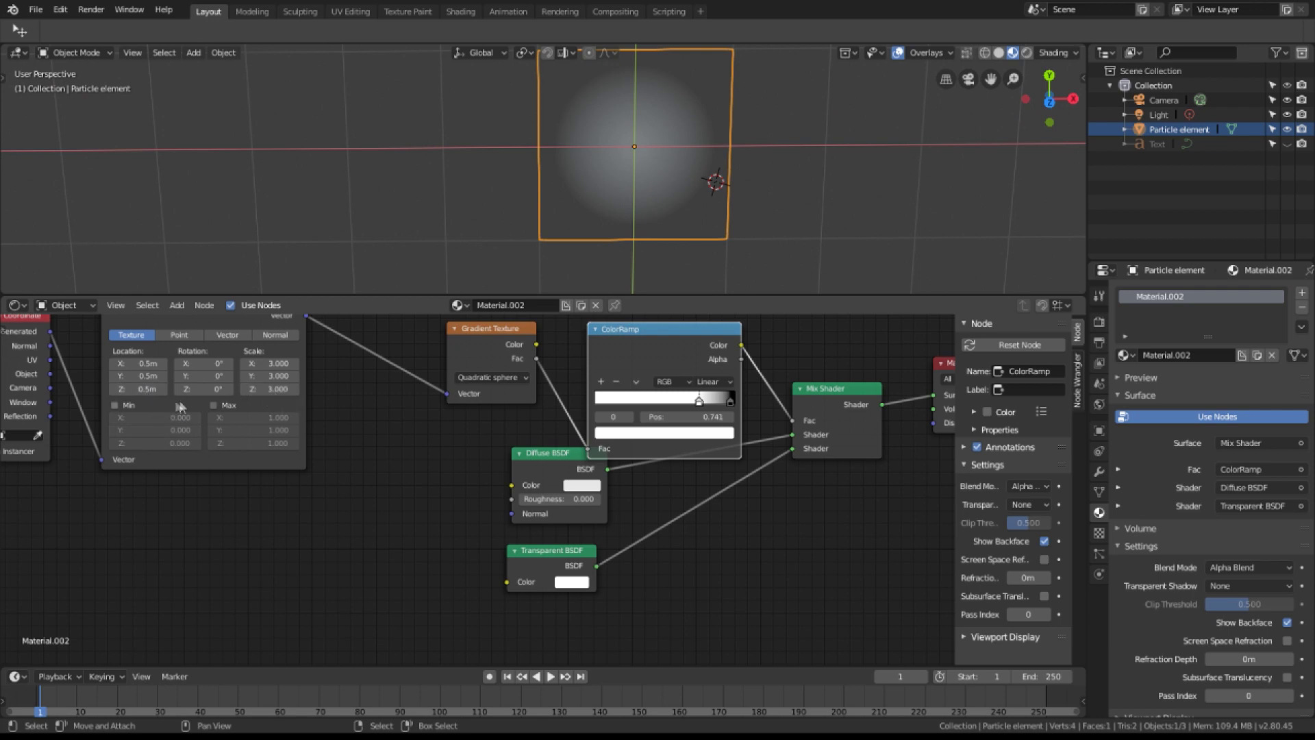
{"action": "mouse_move", "coordinate": [147, 389]}
{"action": "left_mouse_down"}
{"action": "mouse_move", "coordinate": [175, 389]}
{"action": "mouse_move", "coordinate": [154, 389]}
{"action": "left_mouse_up"}
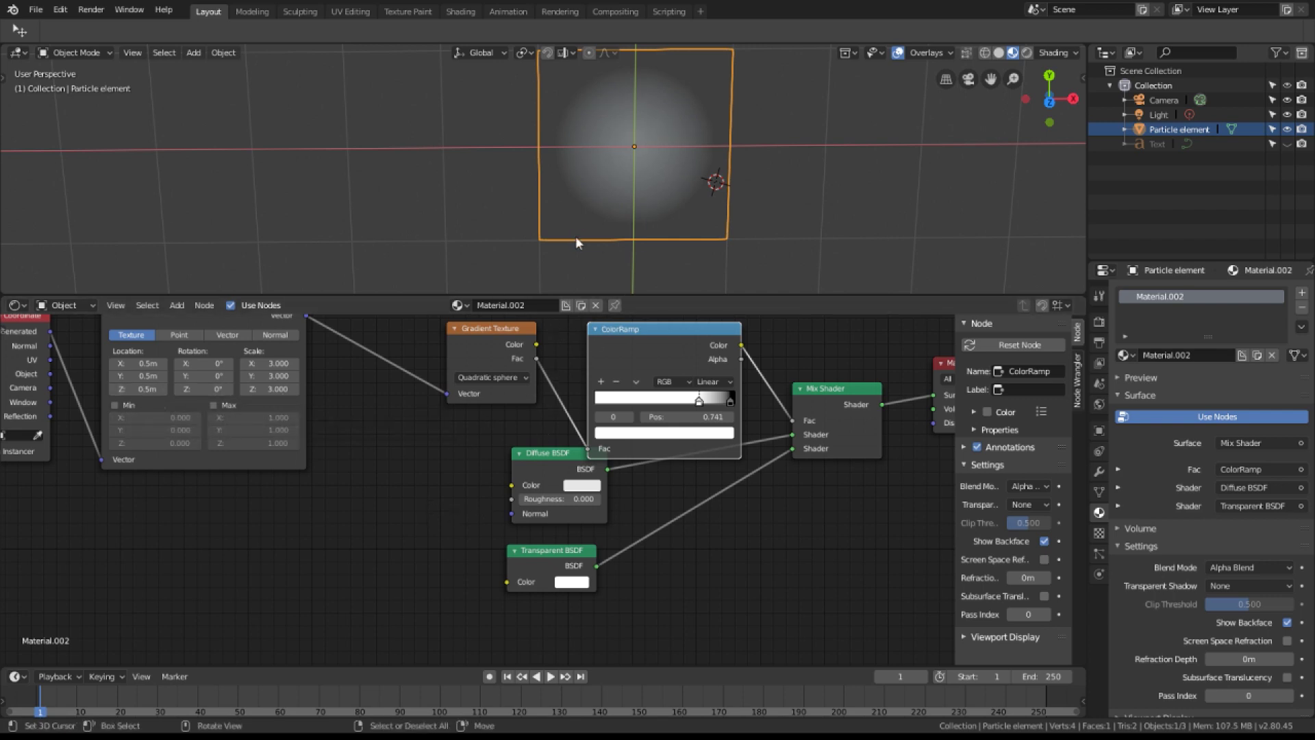
{"action": "middle_click_drag", "start_coordinate": [614, 215], "coordinate": [552, 150]}
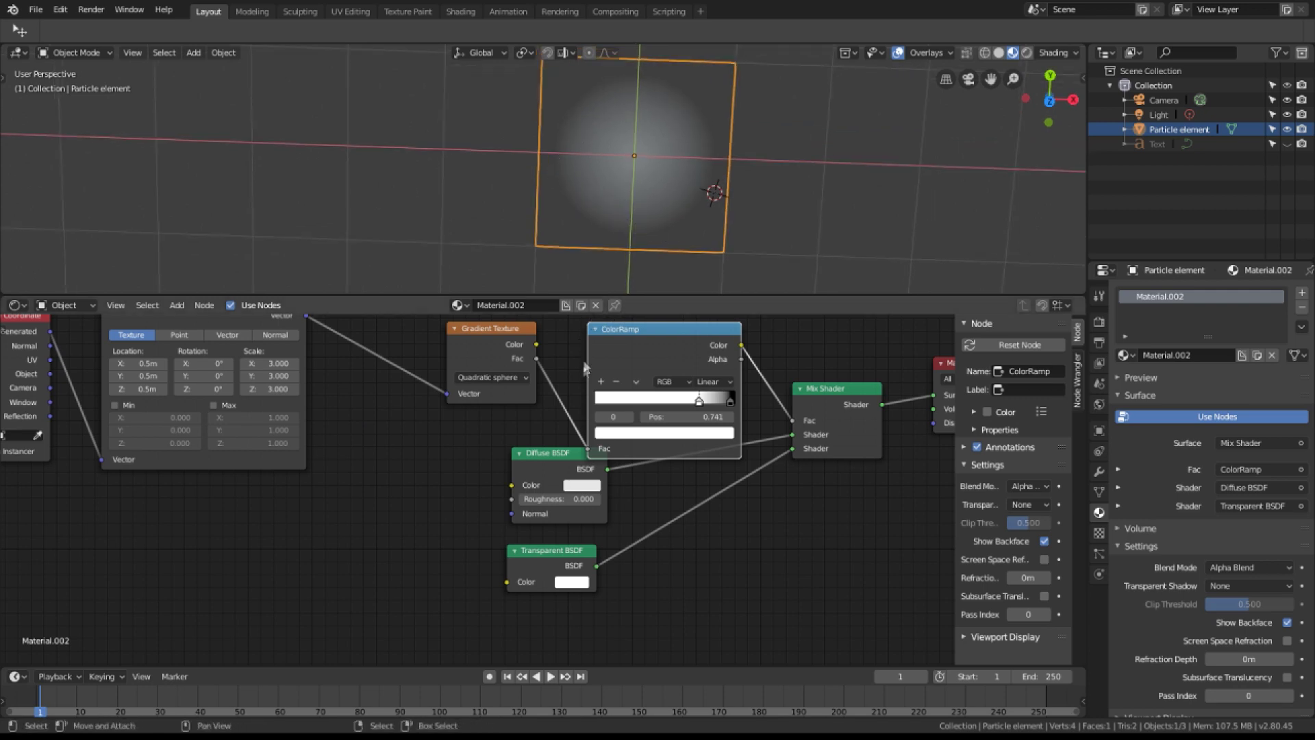
{"action": "middle_click_drag", "start_coordinate": [346, 444], "coordinate": [503, 470]}
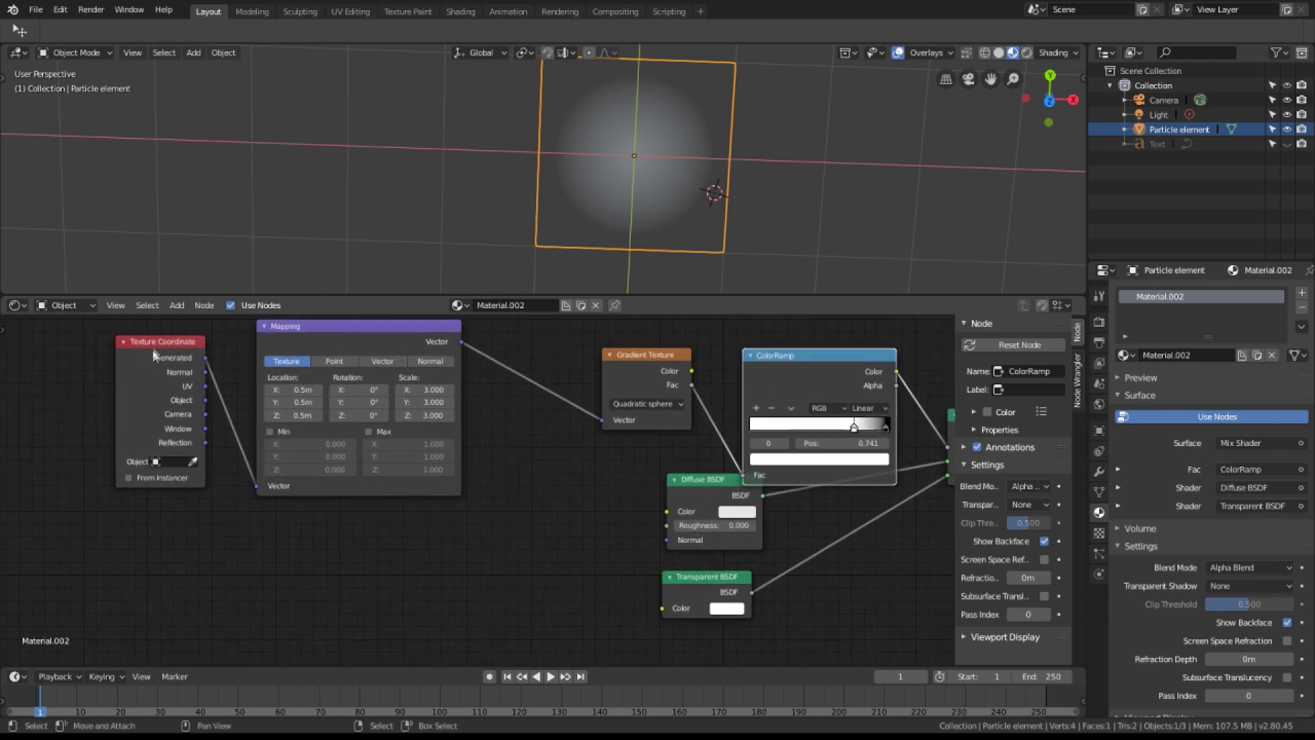
Shift the existing nodes left and add a second Mapping node below the first.
{"action": "left_click_drag", "start_coordinate": [154, 351], "coordinate": [57, 341]}
{"action": "left_click_drag", "start_coordinate": [317, 329], "coordinate": [221, 331]}
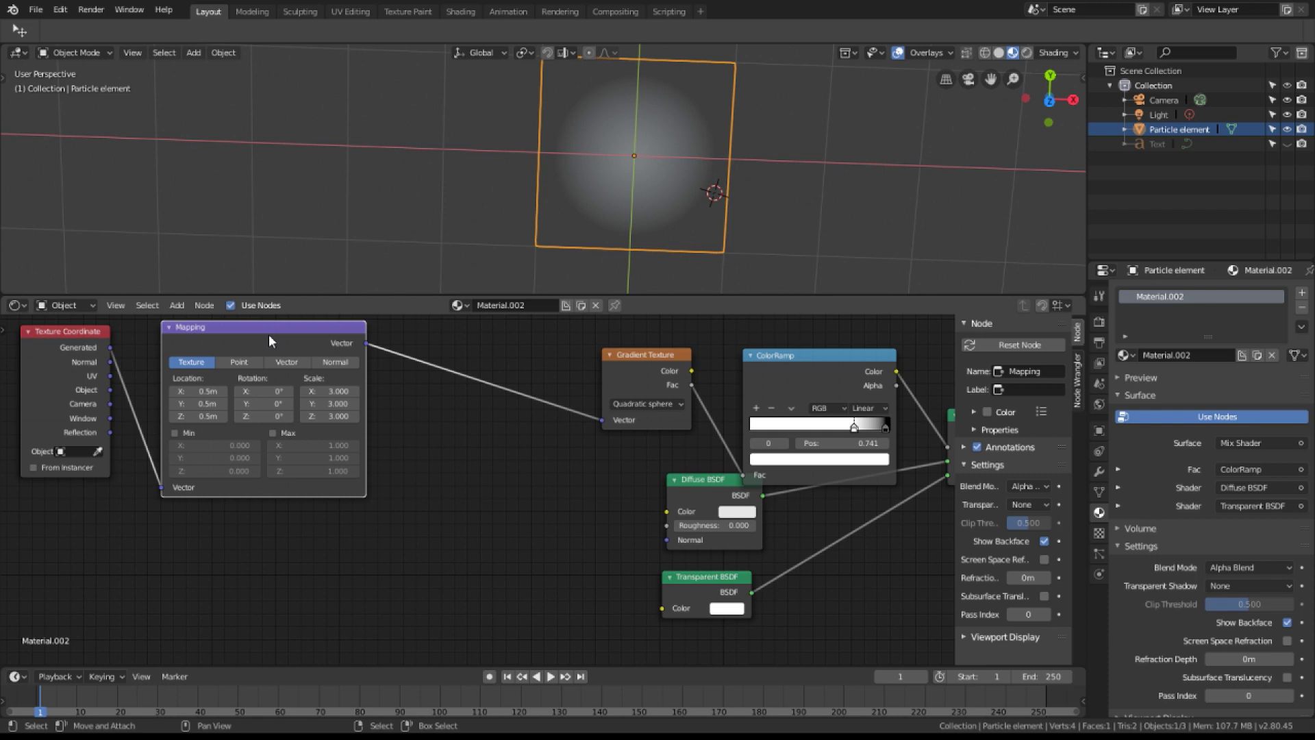
{"action": "key", "text": "shift+a"}
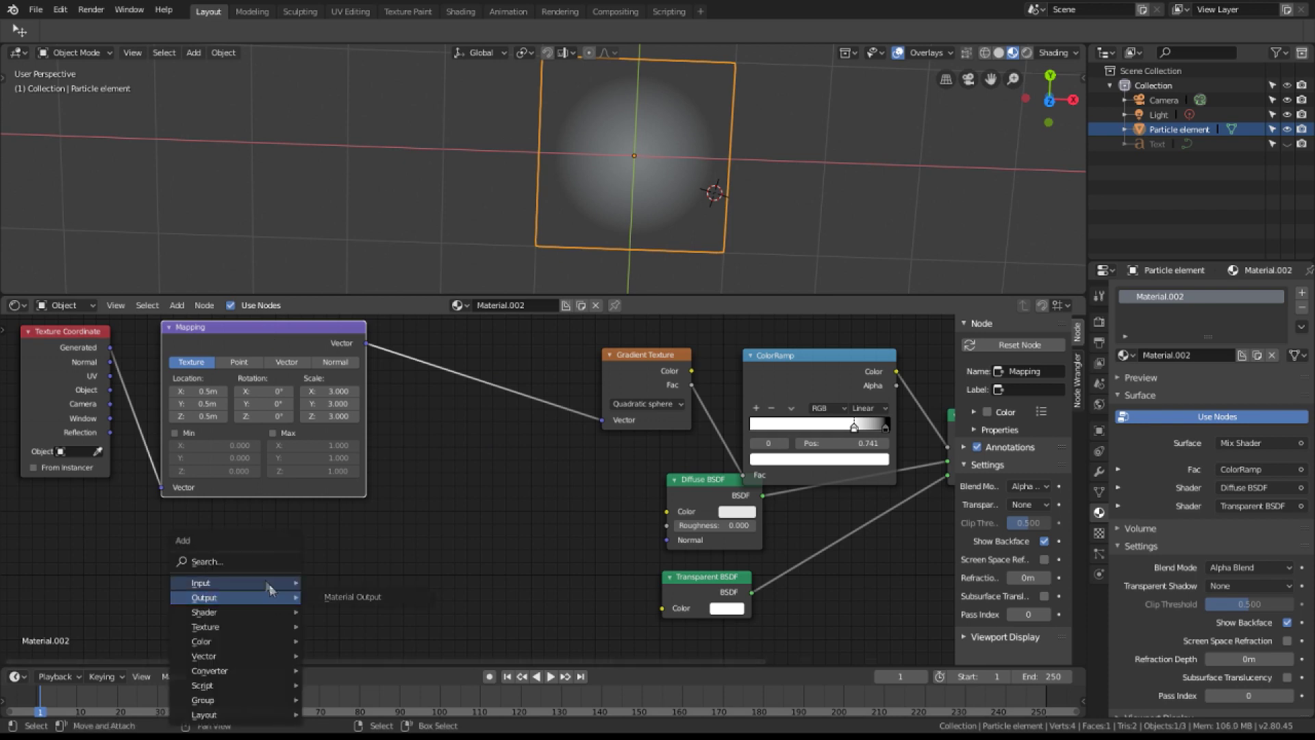
{"action": "left_click", "coordinate": [257, 562]}
{"action": "type", "text": "mapp"}
{"action": "key", "text": "Return"}
{"action": "left_click", "coordinate": [180, 538]}
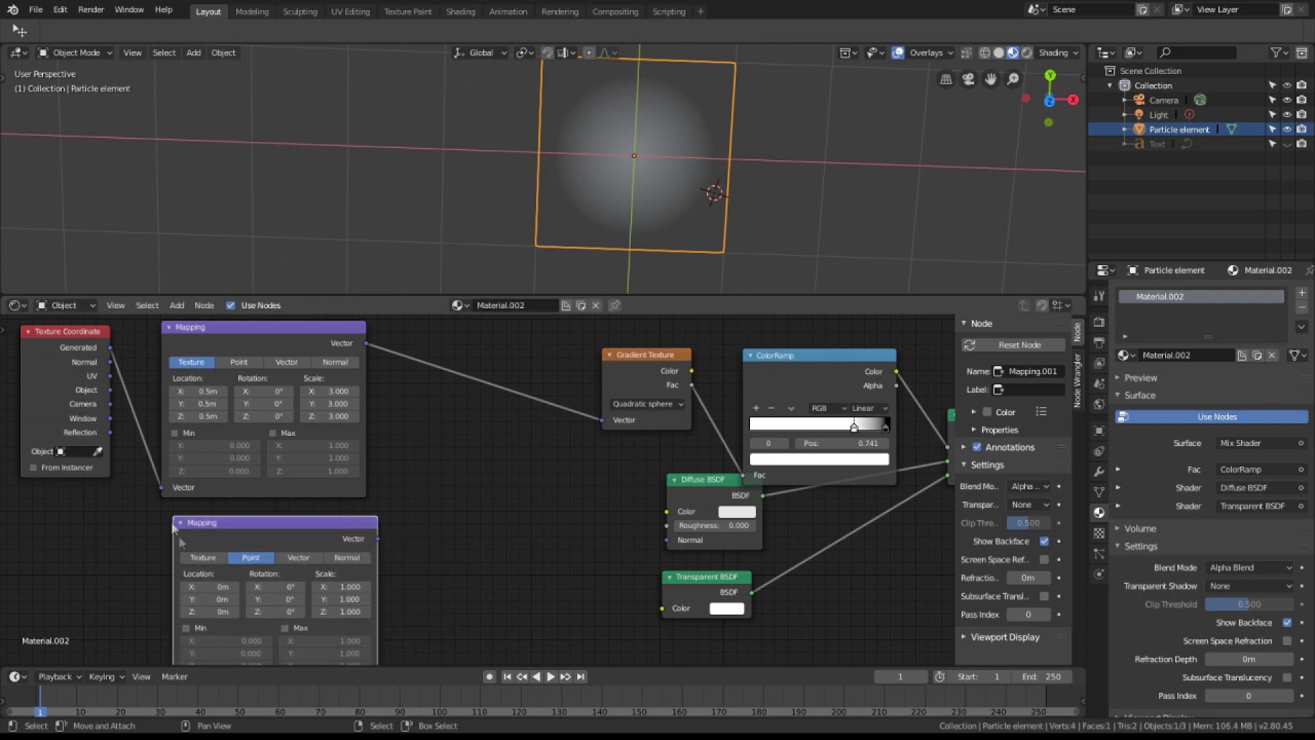
Enlarge the node editor and link Generated coordinates into the new Mapping node.
{"action": "middle_click_drag", "start_coordinate": [104, 354], "coordinate": [147, 322]}
{"action": "left_click_drag", "start_coordinate": [295, 295], "coordinate": [295, 248]}
{"action": "middle_click_drag", "start_coordinate": [159, 293], "coordinate": [173, 304]}
{"action": "left_click_drag", "start_coordinate": [166, 301], "coordinate": [228, 637]}
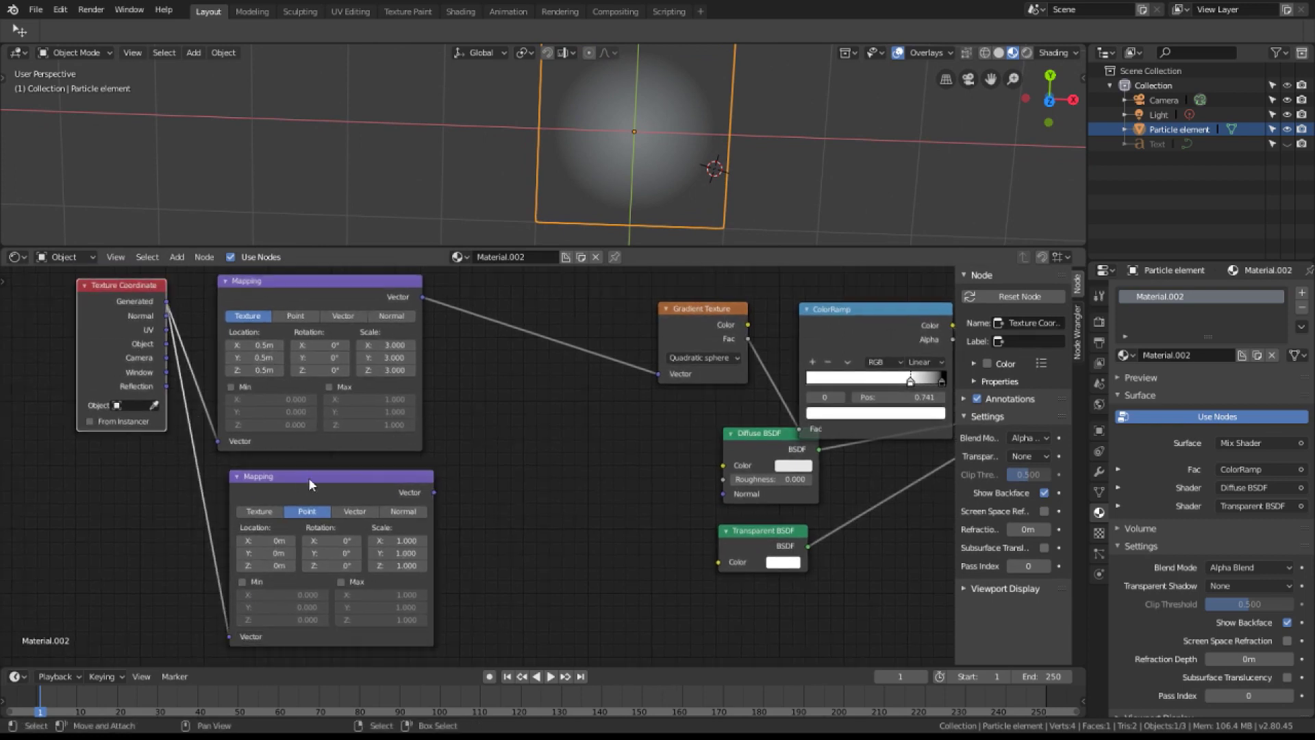
{"action": "left_click_drag", "start_coordinate": [308, 478], "coordinate": [297, 475]}
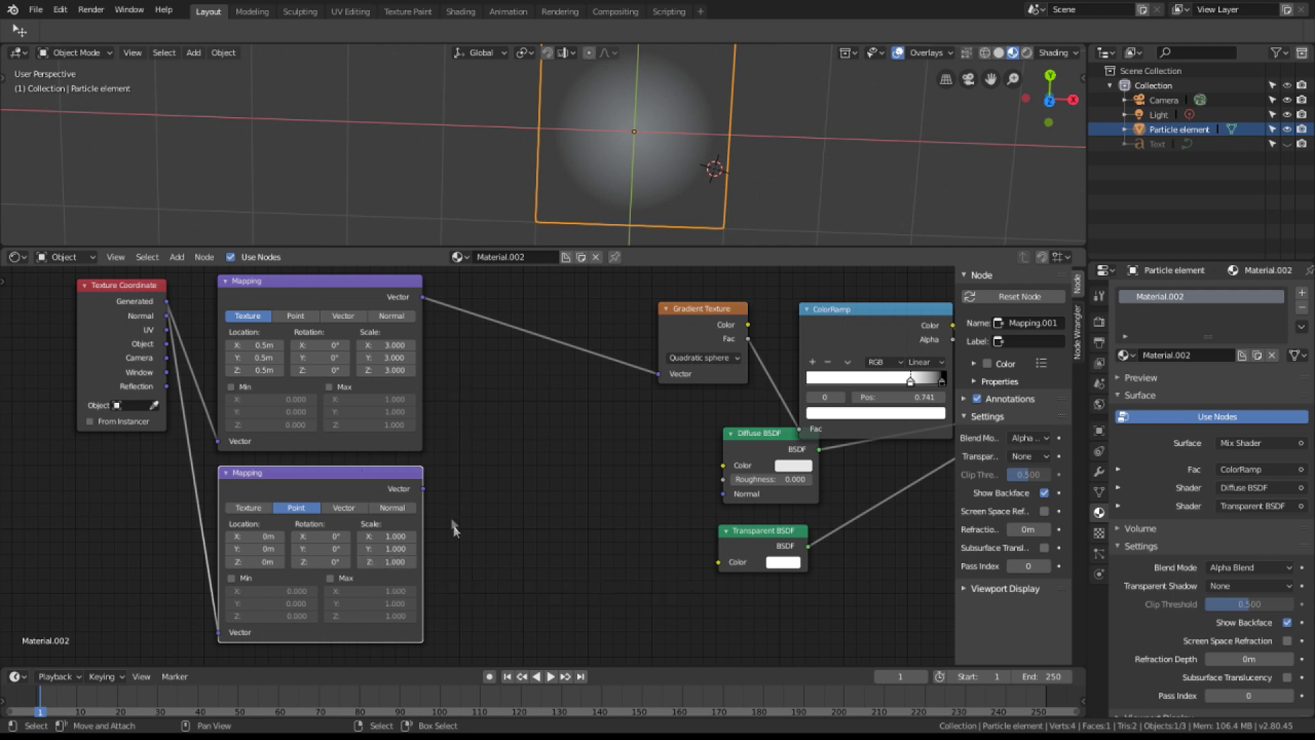
Add a Voronoi Texture fed by the second Mapping node's Vector, with Scale 6.5.
{"action": "key", "text": "shift+a"}
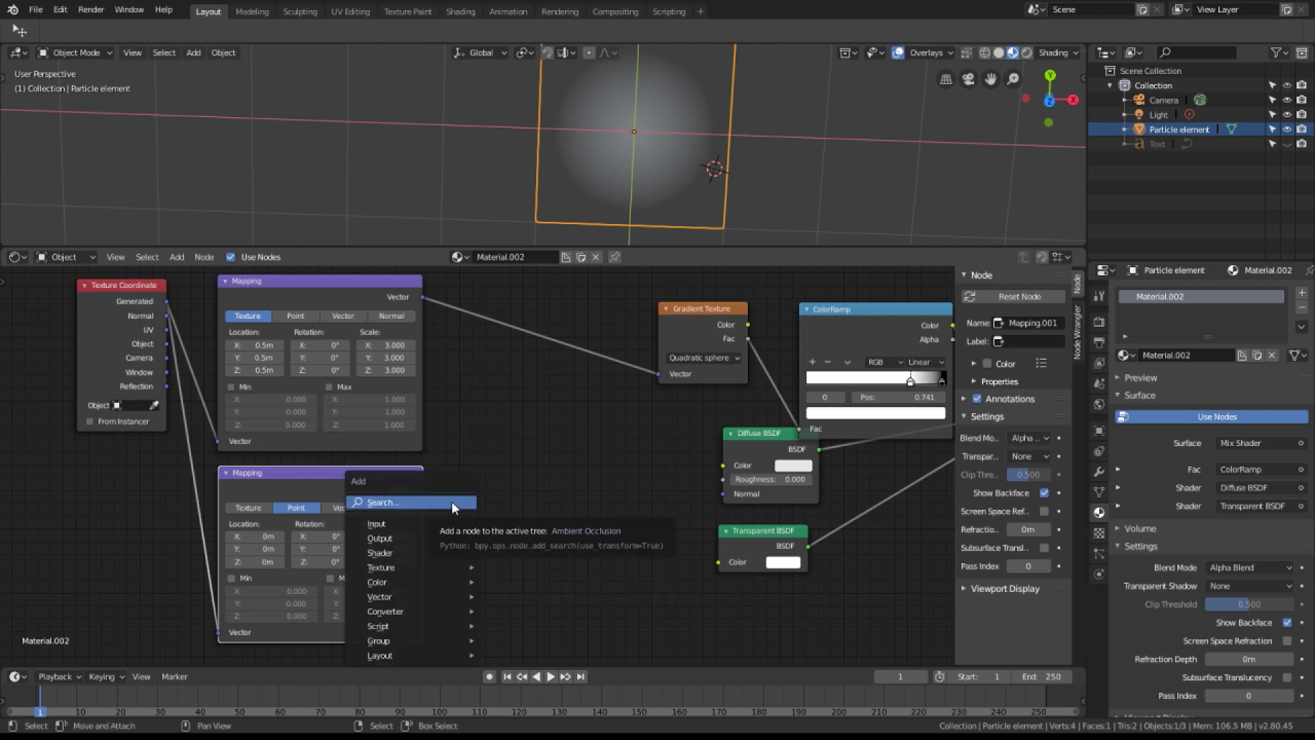
{"action": "mouse_move", "coordinate": [429, 565]}
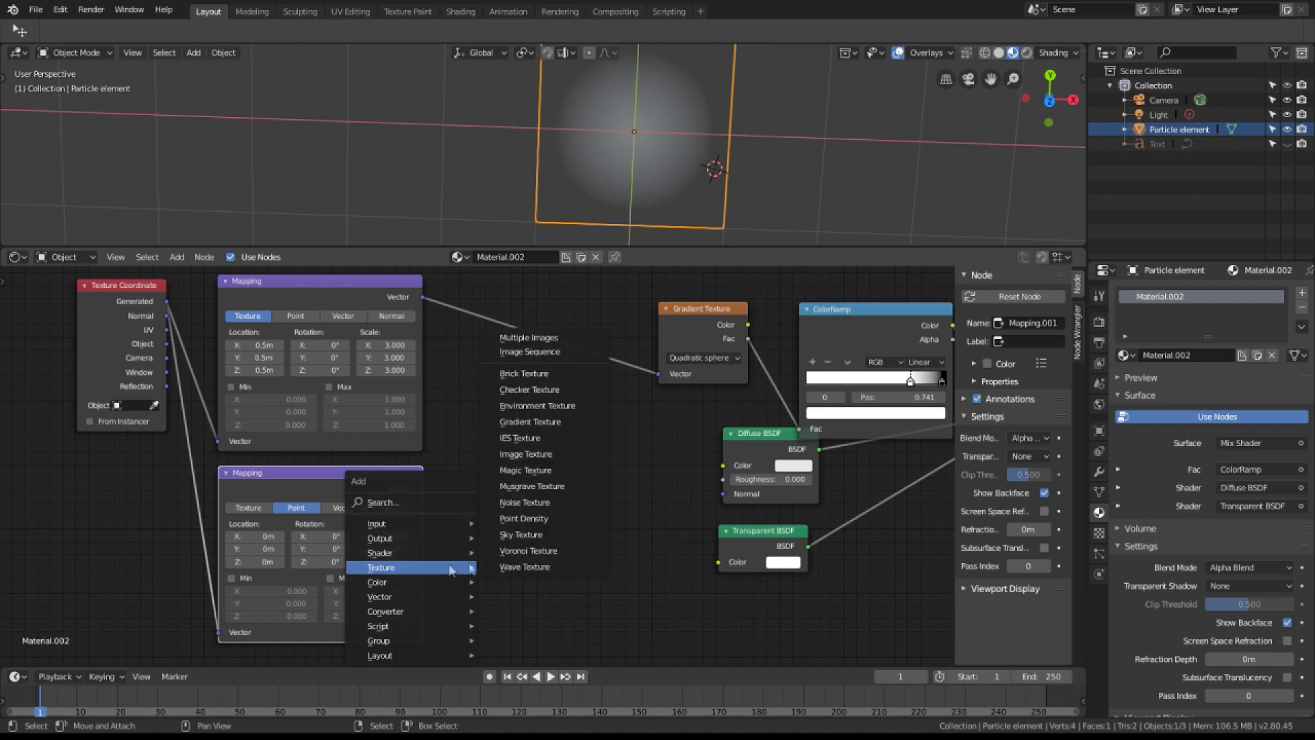
{"action": "left_click", "coordinate": [529, 552]}
{"action": "left_click", "coordinate": [470, 455]}
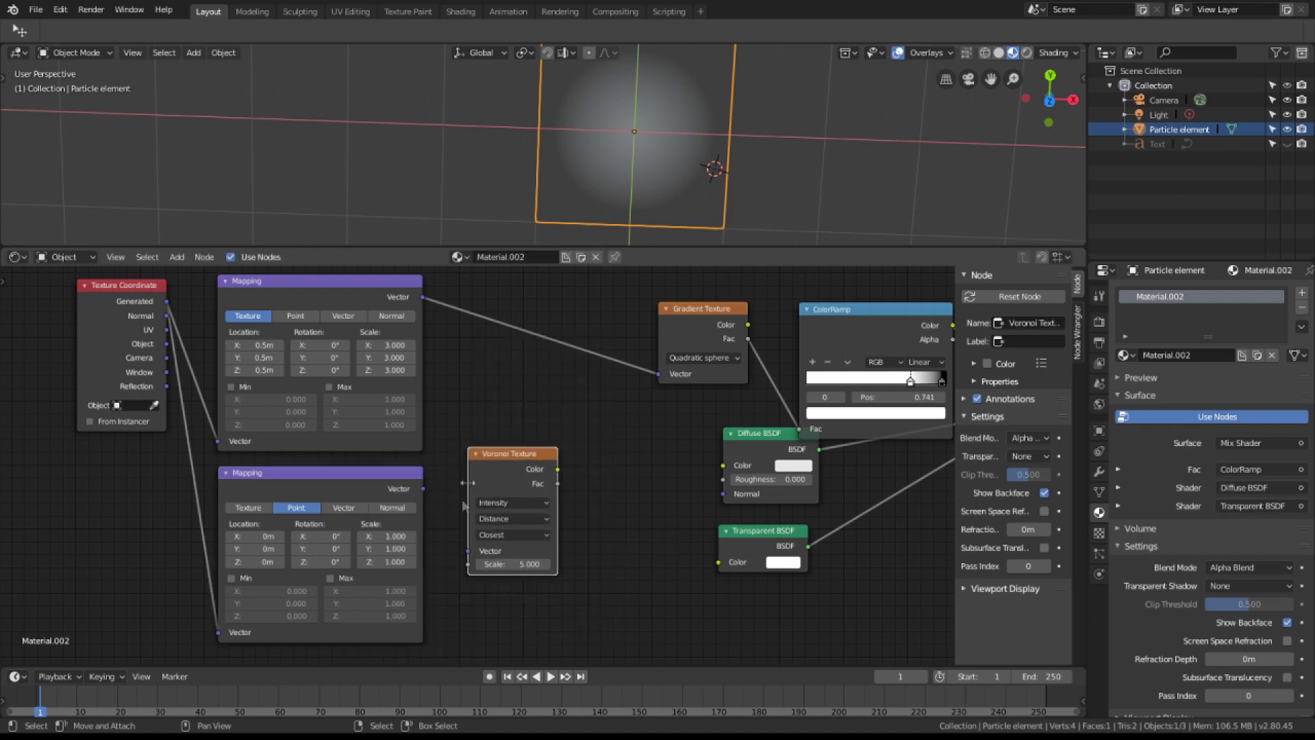
{"action": "left_click_drag", "start_coordinate": [422, 488], "coordinate": [468, 550]}
{"action": "left_click_drag", "start_coordinate": [496, 458], "coordinate": [487, 475]}
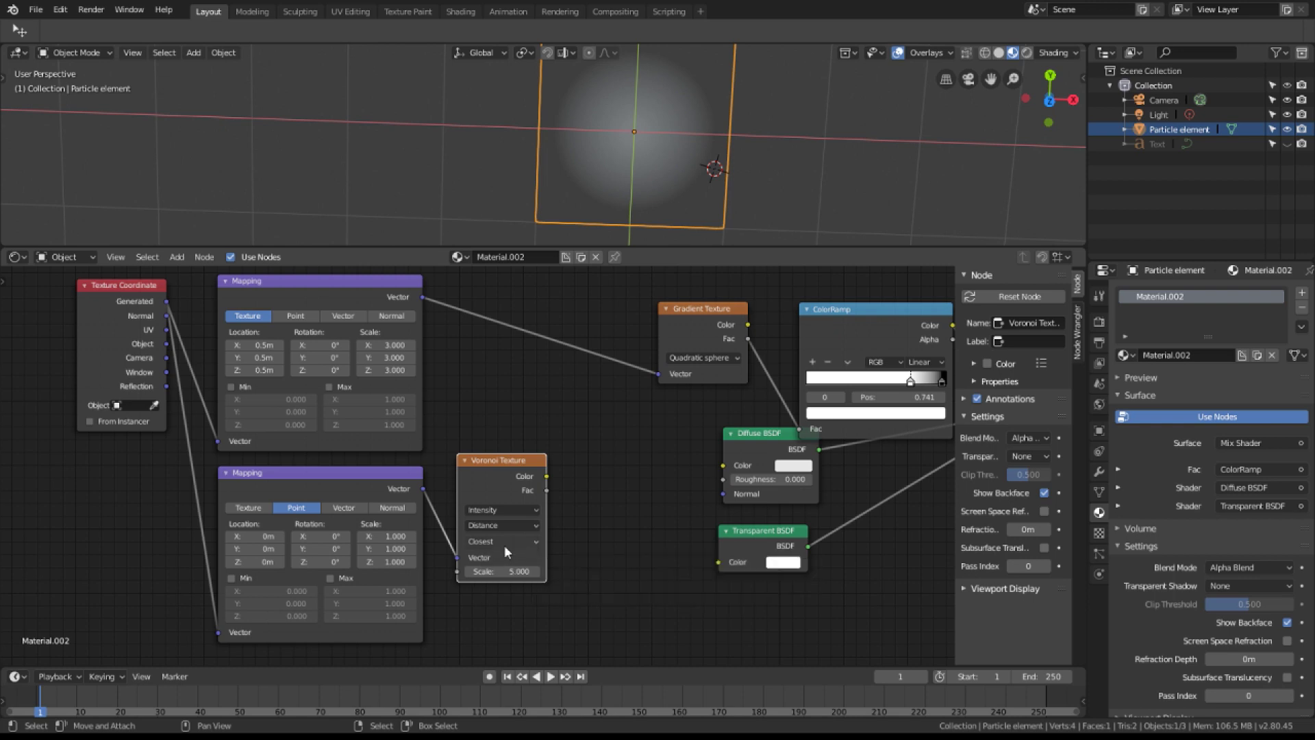
{"action": "left_click", "coordinate": [512, 572]}
{"action": "type", "text": "6.5"}
{"action": "key", "text": "Return"}
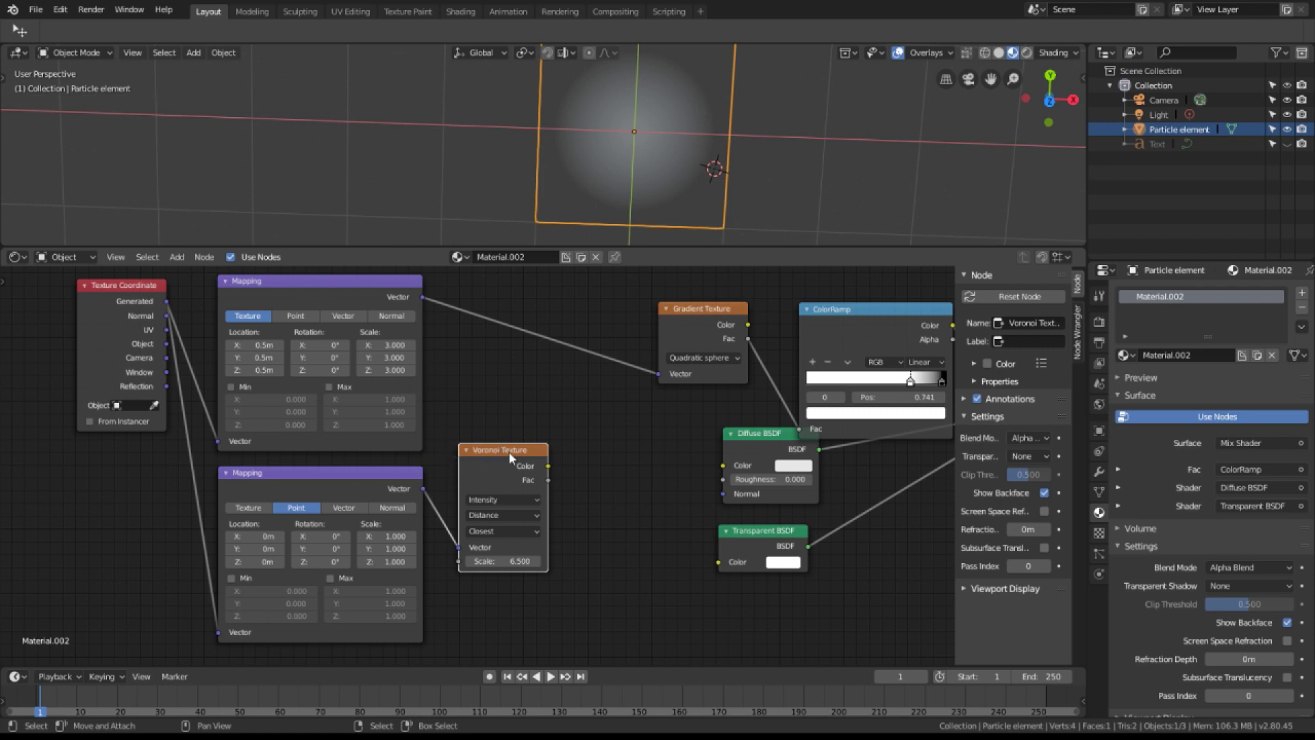
Insert a MixRGB node into the Mapping-to-Gradient link and plug Voronoi Color into its Color2.
{"action": "key", "text": "shift+a"}
{"action": "mouse_move", "coordinate": [546, 380]}
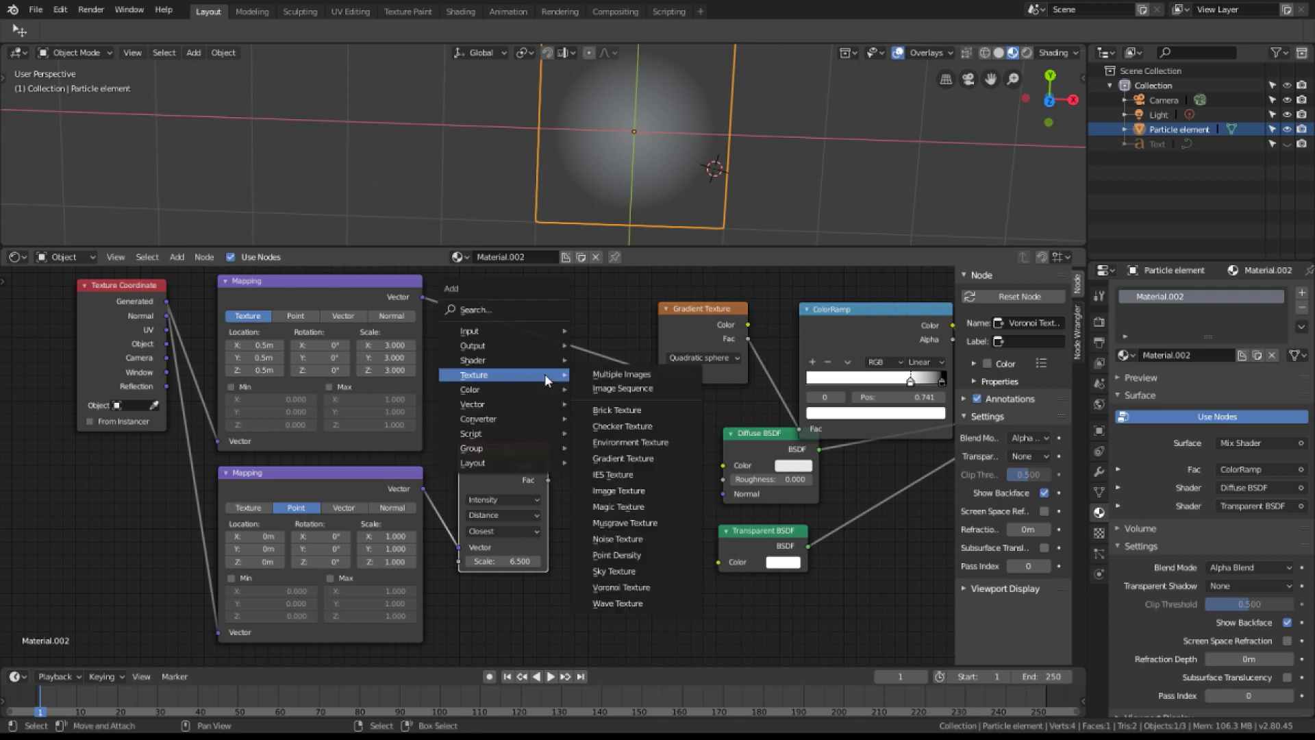
{"action": "mouse_move", "coordinate": [507, 394]}
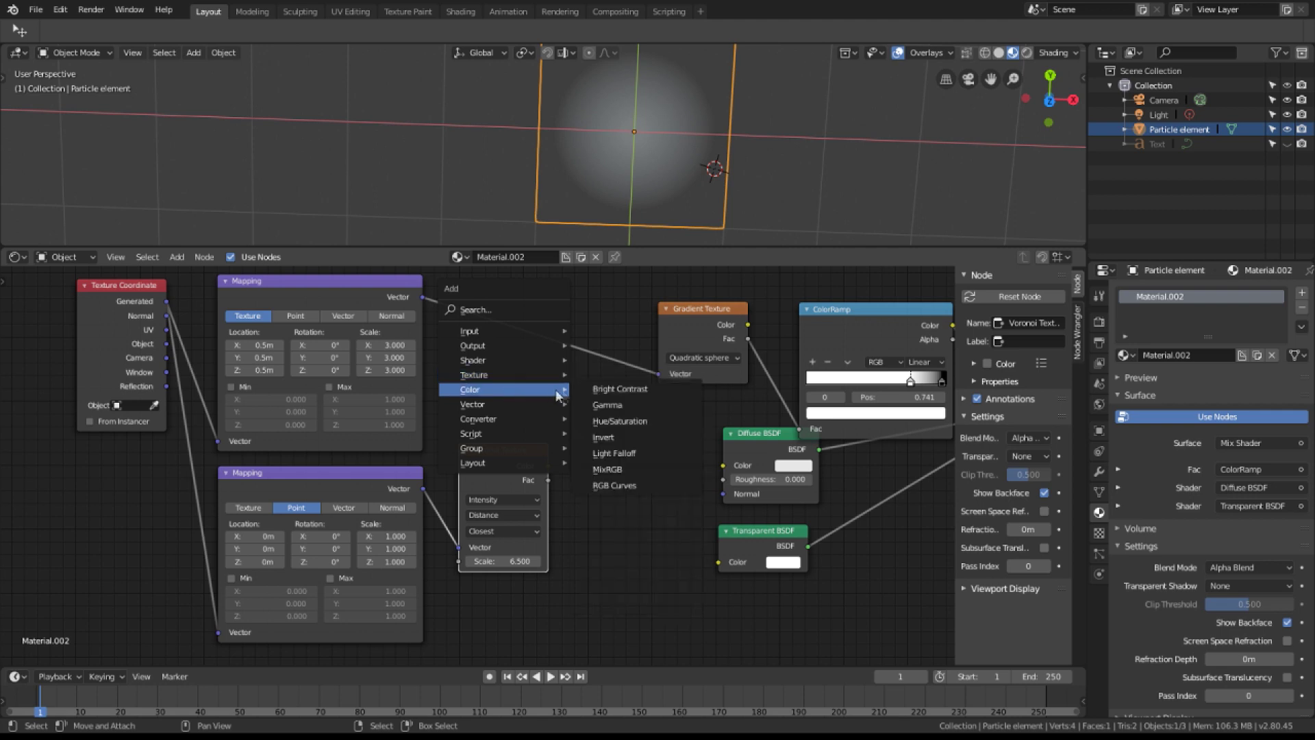
{"action": "left_click", "coordinate": [614, 471]}
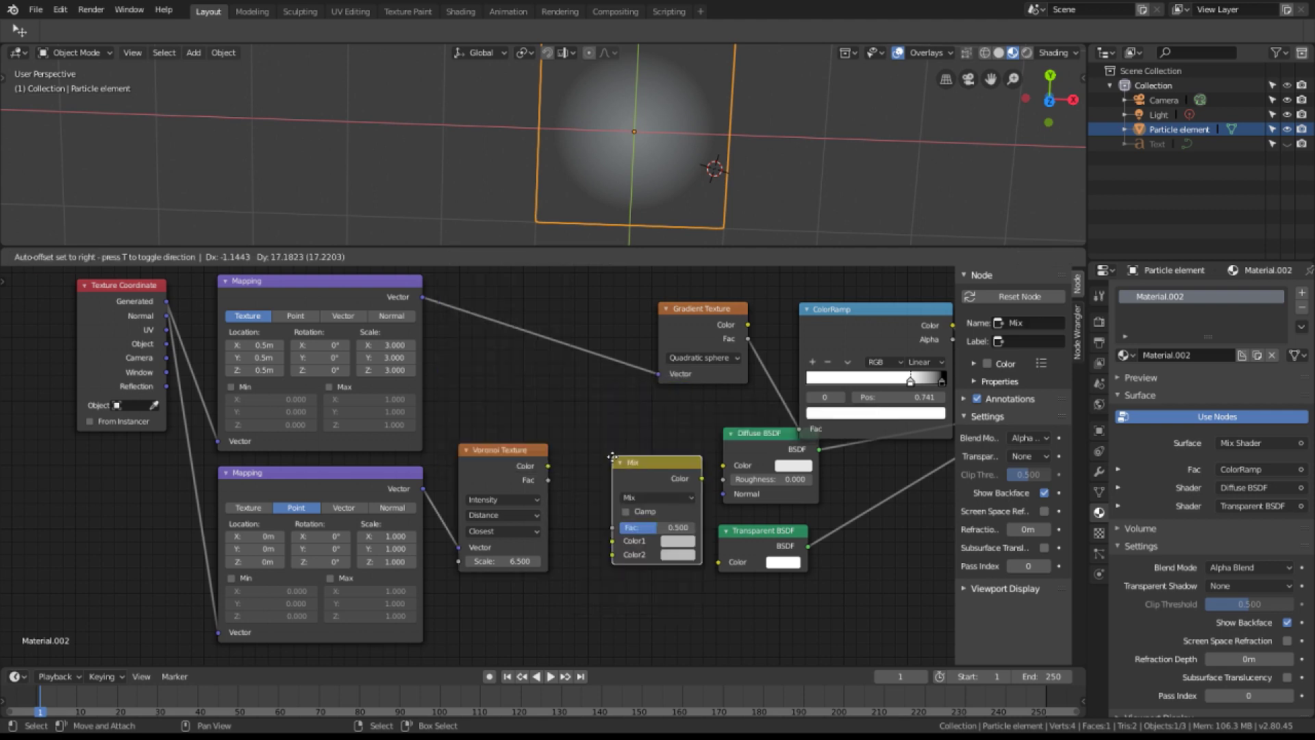
{"action": "left_click", "coordinate": [537, 327]}
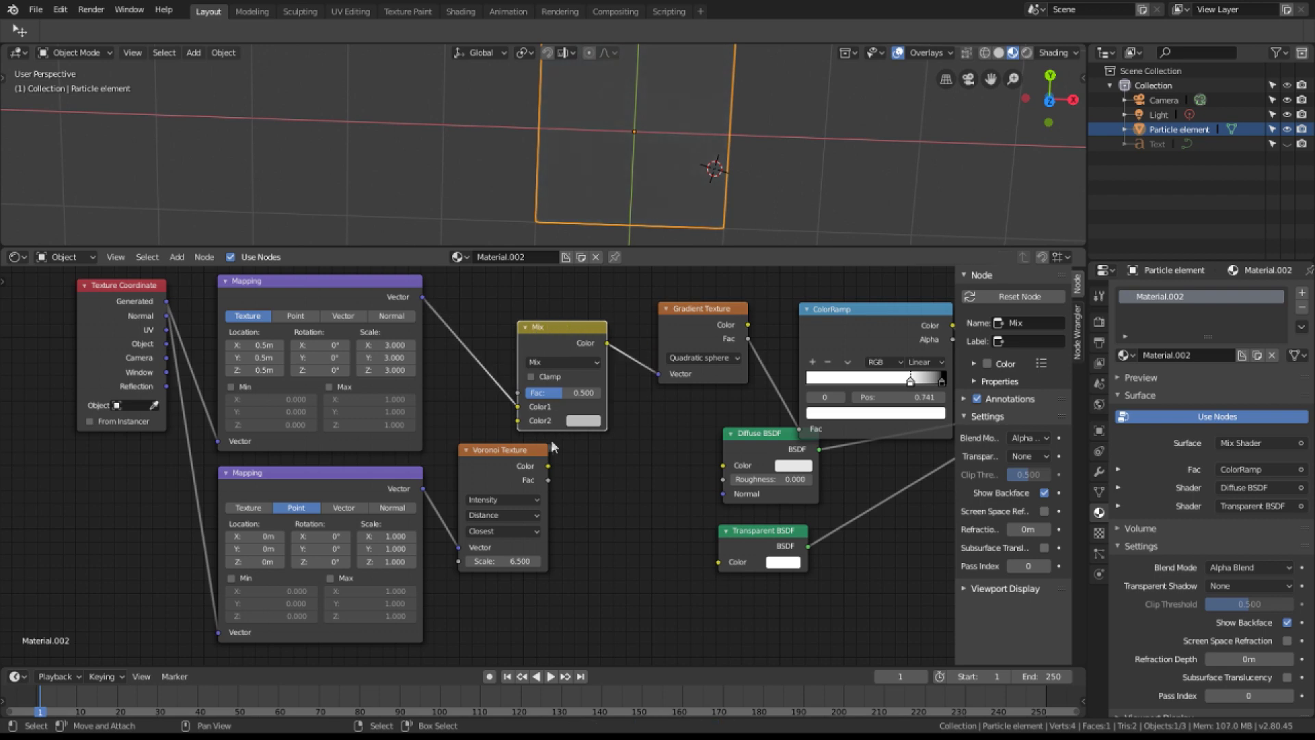
{"action": "left_click", "coordinate": [525, 451]}
{"action": "left_click_drag", "start_coordinate": [524, 455], "coordinate": [517, 420]}
{"action": "left_click_drag", "start_coordinate": [561, 327], "coordinate": [572, 325]}
{"action": "middle_click_drag", "start_coordinate": [630, 182], "coordinate": [659, 179]}
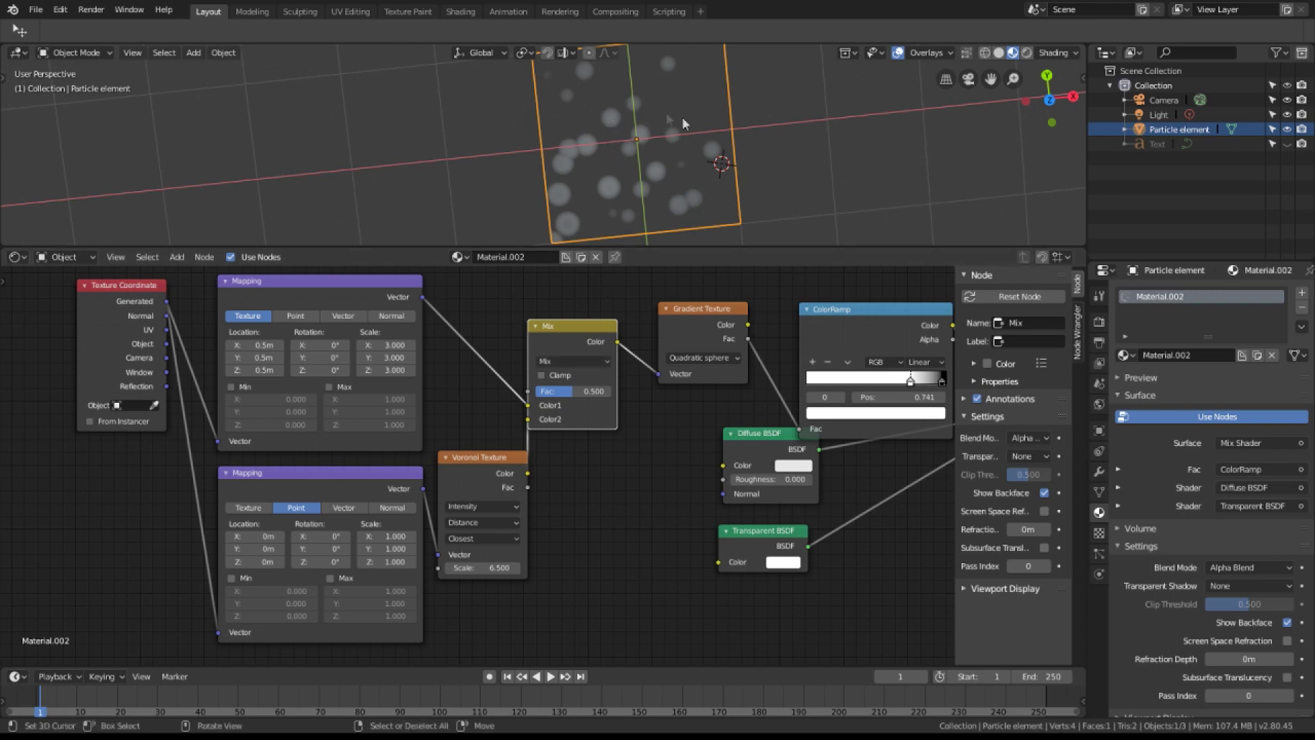
Switch the Mix node's blend type to Dodge and tidy the Mapping and Voronoi nodes.
{"action": "left_click", "coordinate": [570, 360]}
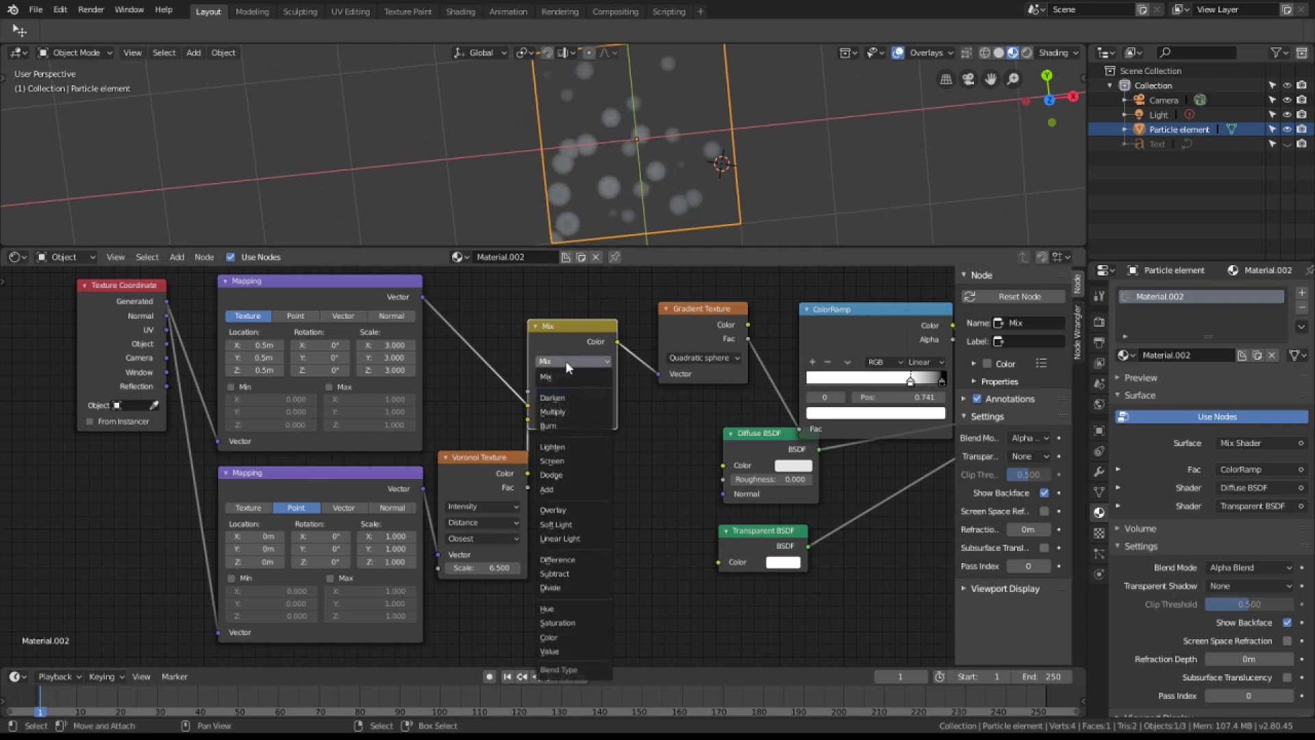
{"action": "left_click", "coordinate": [567, 474]}
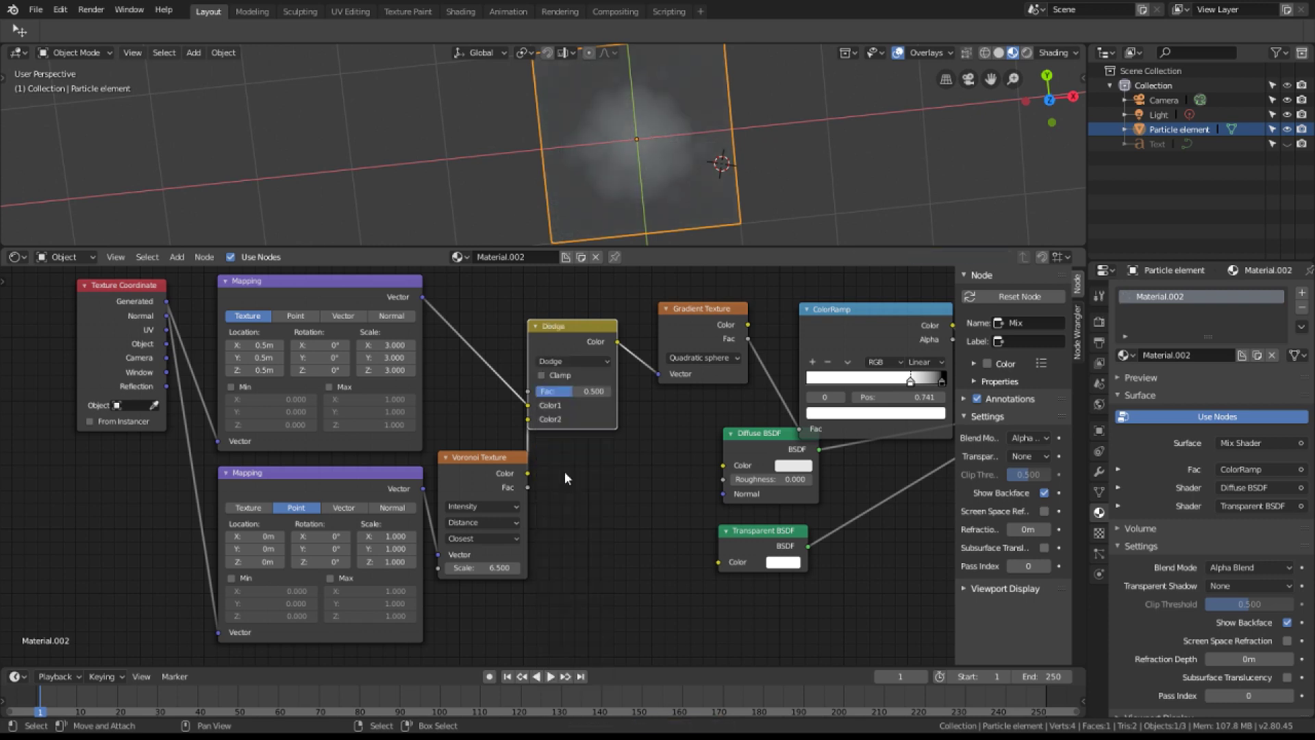
{"action": "middle_click_drag", "start_coordinate": [633, 142], "coordinate": [668, 192]}
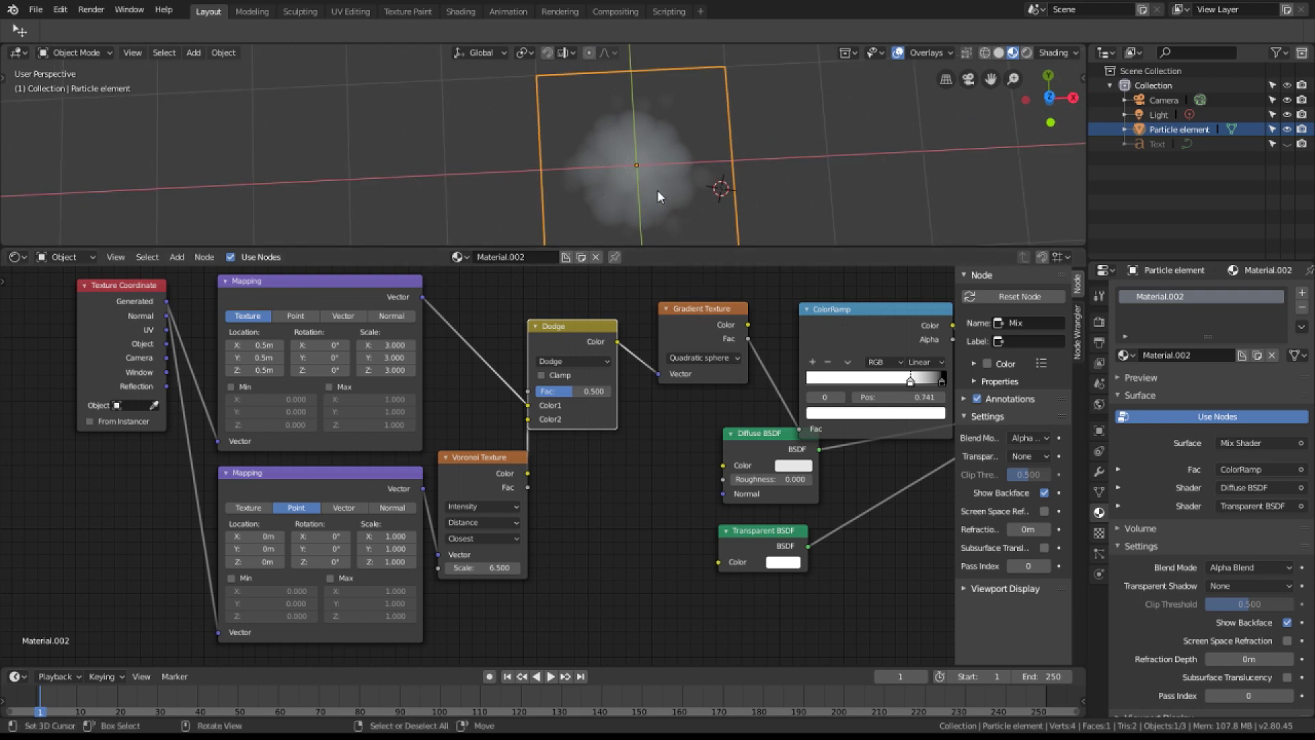
{"action": "middle_click_drag", "start_coordinate": [657, 194], "coordinate": [655, 191]}
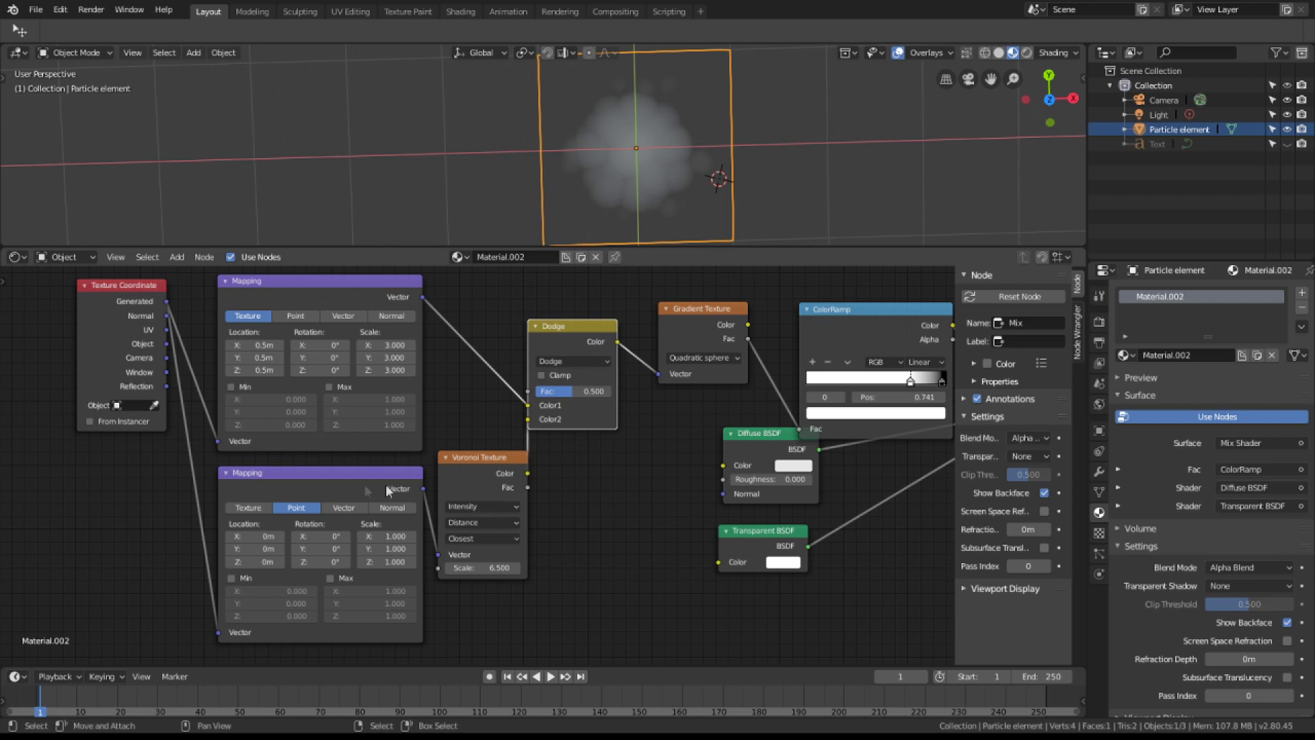
{"action": "left_click_drag", "start_coordinate": [367, 490], "coordinate": [355, 494]}
{"action": "left_click_drag", "start_coordinate": [483, 463], "coordinate": [478, 467]}
Retune the Voronoi Scale and lower the Dodge Fac to 0.364 to soften the cloud.
{"action": "mouse_move", "coordinate": [477, 571]}
{"action": "left_mouse_down"}
{"action": "mouse_move", "coordinate": [613, 570]}
{"action": "mouse_move", "coordinate": [479, 571]}
{"action": "left_mouse_up"}
{"action": "left_click", "coordinate": [495, 574]}
{"action": "type", "text": "5.2"}
{"action": "key", "text": "Return"}
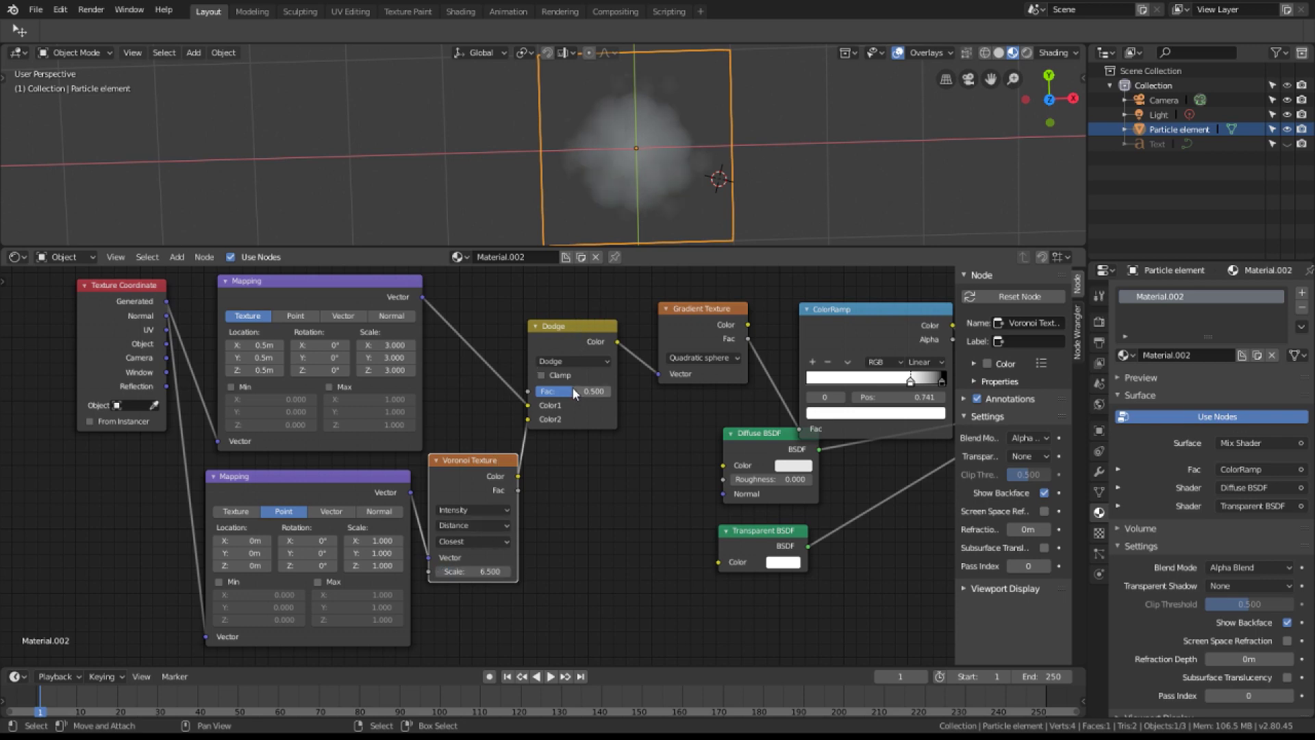
{"action": "mouse_move", "coordinate": [572, 391]}
{"action": "left_mouse_down"}
{"action": "mouse_move", "coordinate": [546, 391]}
{"action": "mouse_move", "coordinate": [562, 390]}
{"action": "left_mouse_up"}
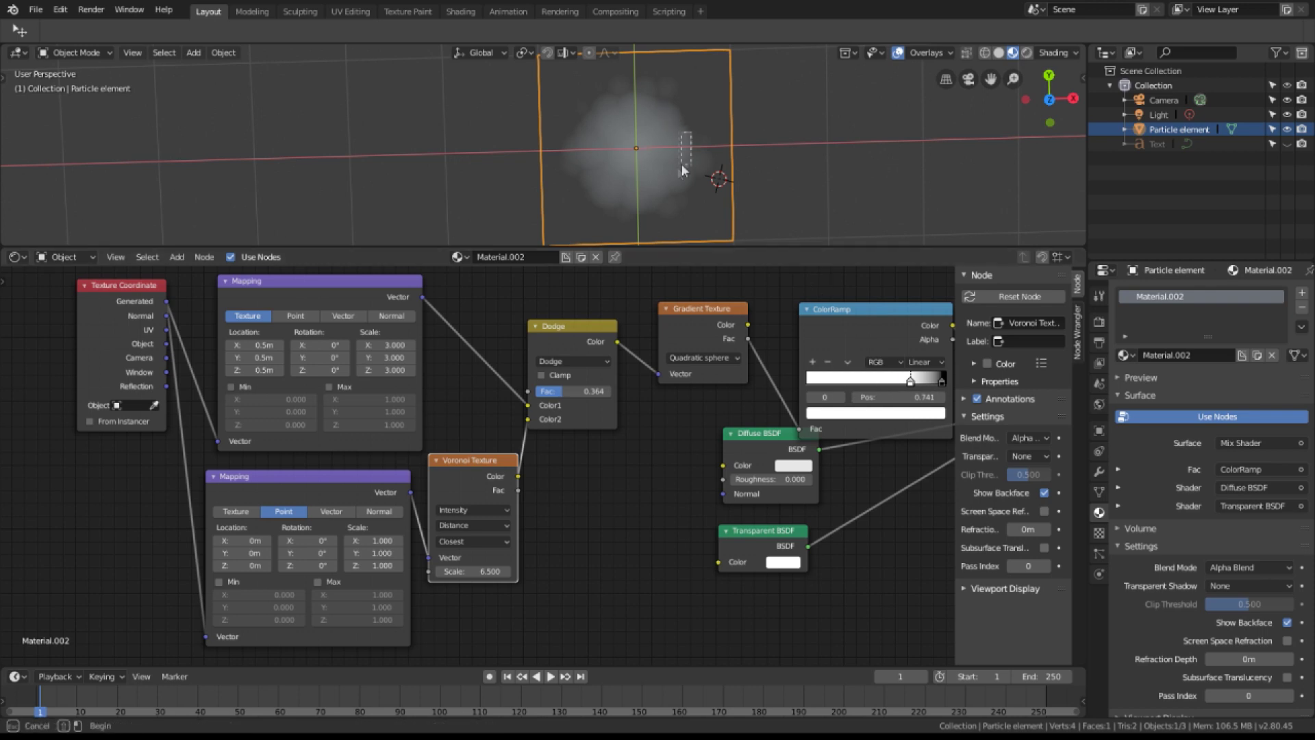
Push the ColorRamp's right stop out to 0.845.
{"action": "middle_click_drag", "start_coordinate": [613, 167], "coordinate": [650, 191]}
{"action": "middle_click_drag", "start_coordinate": [883, 354], "coordinate": [789, 342]}
{"action": "mouse_move", "coordinate": [817, 373]}
{"action": "left_mouse_down"}
{"action": "mouse_move", "coordinate": [846, 371]}
{"action": "mouse_move", "coordinate": [829, 371]}
{"action": "left_mouse_up"}
{"action": "middle_click_drag", "start_coordinate": [684, 126], "coordinate": [667, 183]}
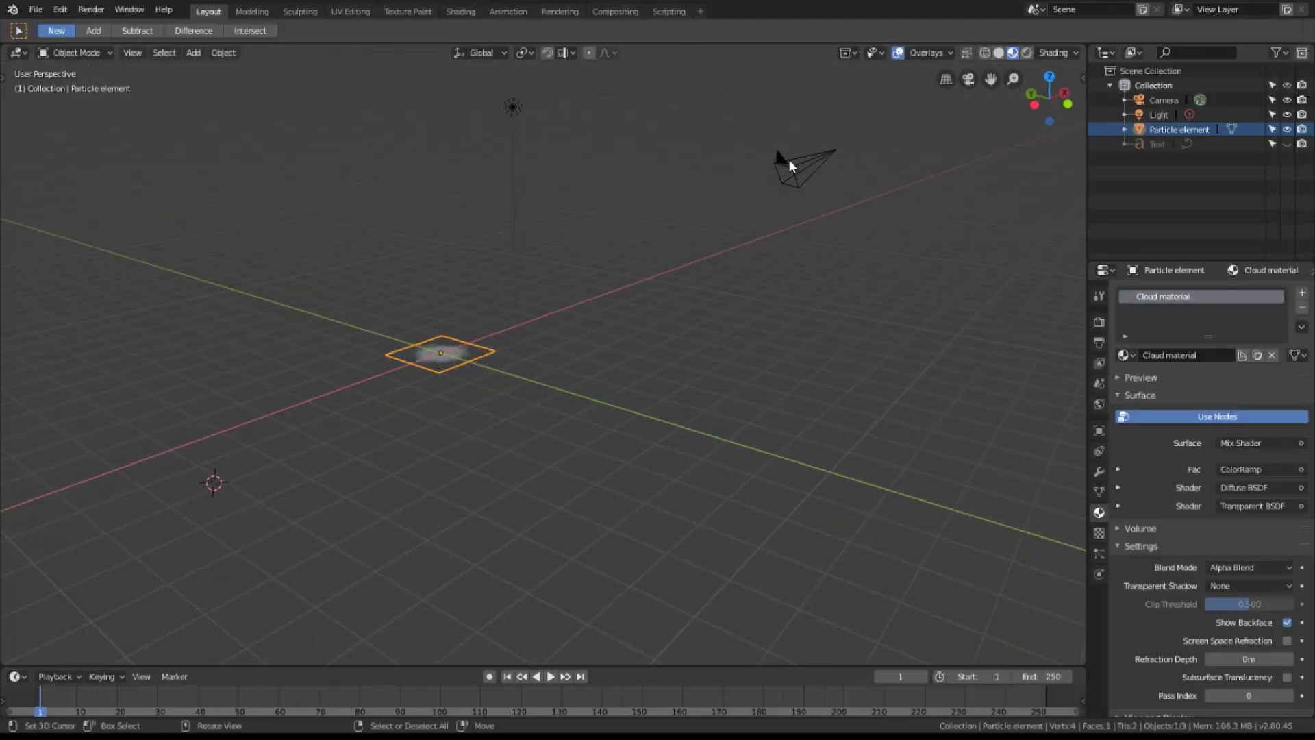
Grab the camera and move it to a new spot near the cloud plane.
{"action": "left_click", "coordinate": [788, 162]}
{"action": "key", "text": "g"}
{"action": "left_click", "coordinate": [623, 250]}
{"action": "middle_click_drag", "start_coordinate": [613, 349], "coordinate": [548, 370]}
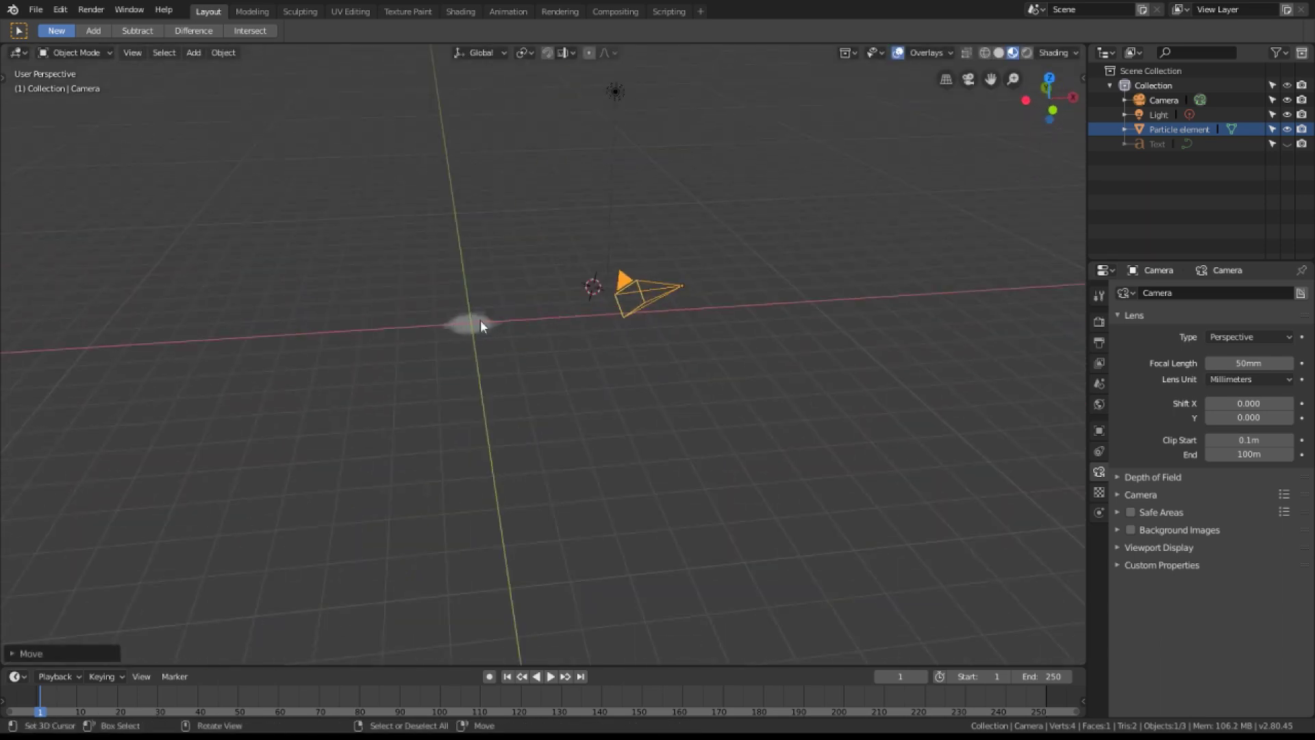
{"action": "mouse_move", "coordinate": [475, 324]}
{"action": "middle_mouse_down"}
{"action": "mouse_move", "coordinate": [476, 349]}
{"action": "mouse_move", "coordinate": [489, 339]}
{"action": "middle_mouse_up"}
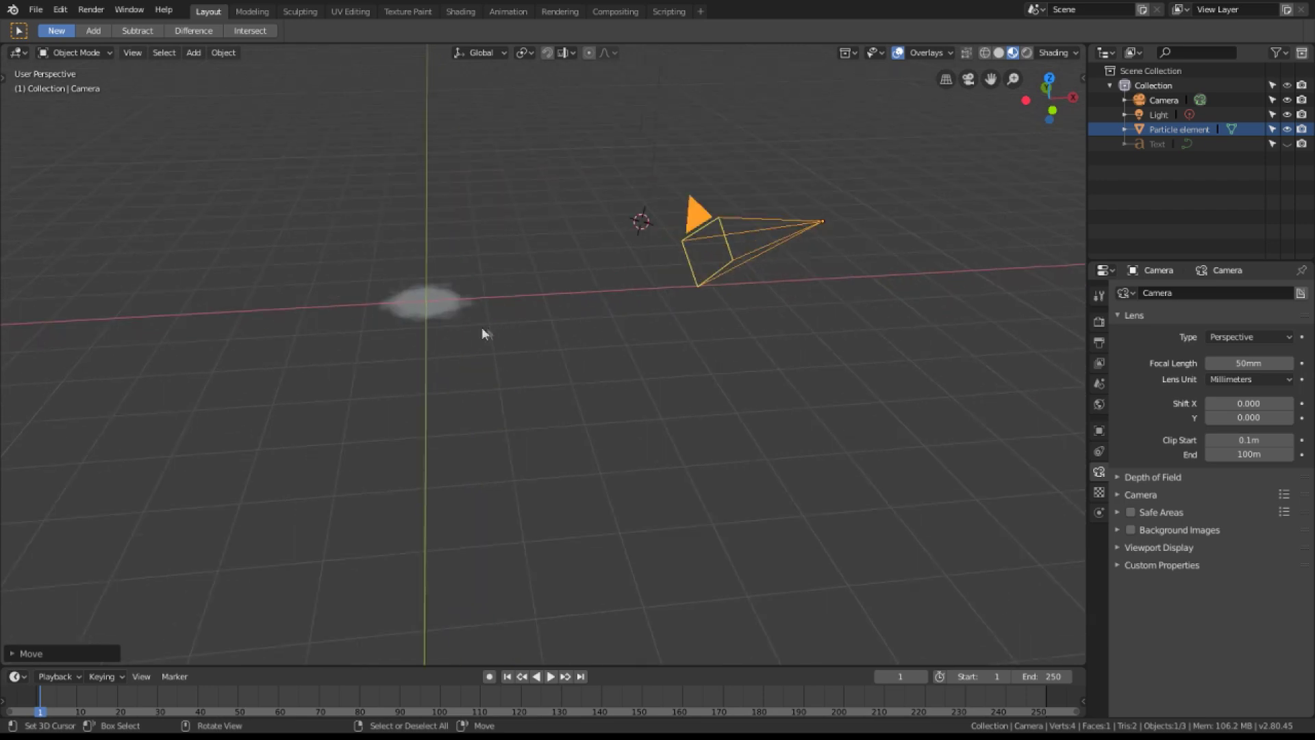
{"action": "middle_click_drag", "start_coordinate": [422, 288], "coordinate": [524, 276]}
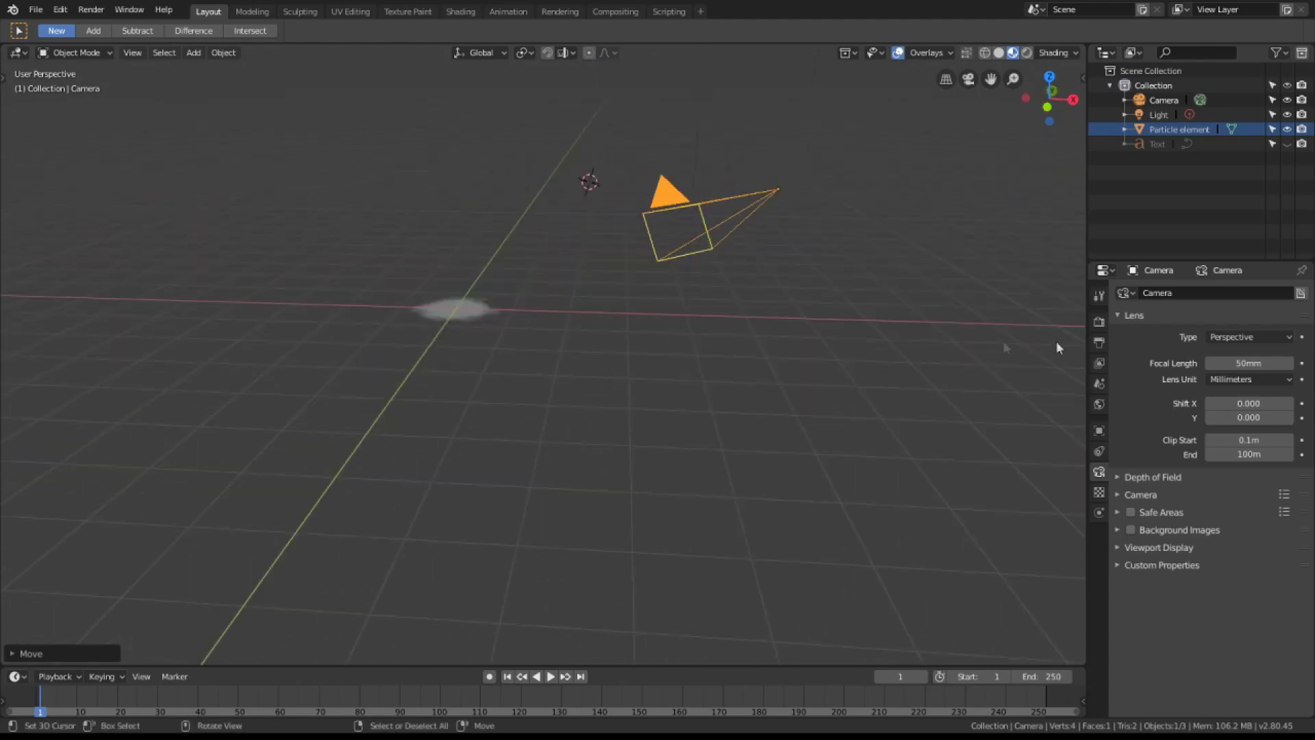
Give the cloud plane a Track To constraint targeting Camera, with Up axis Y and To -Z.
{"action": "left_click", "coordinate": [456, 311]}
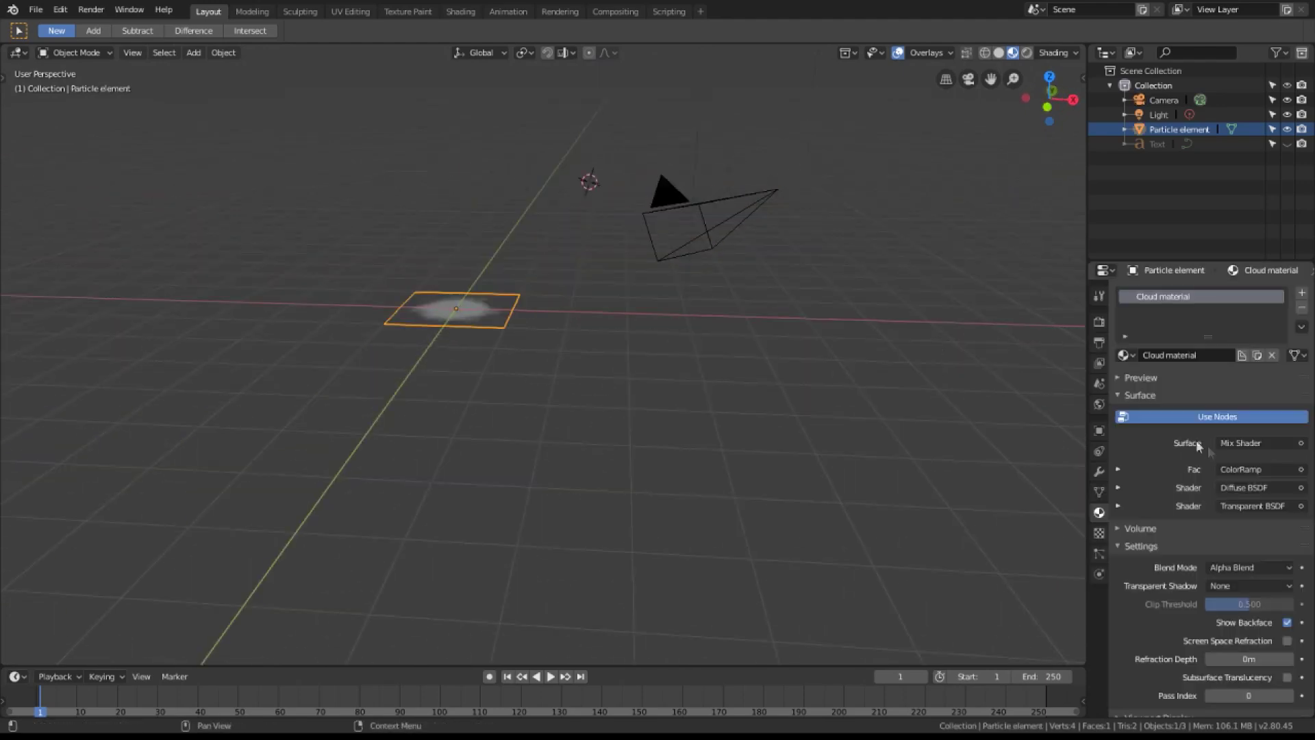
{"action": "left_click", "coordinate": [1099, 450]}
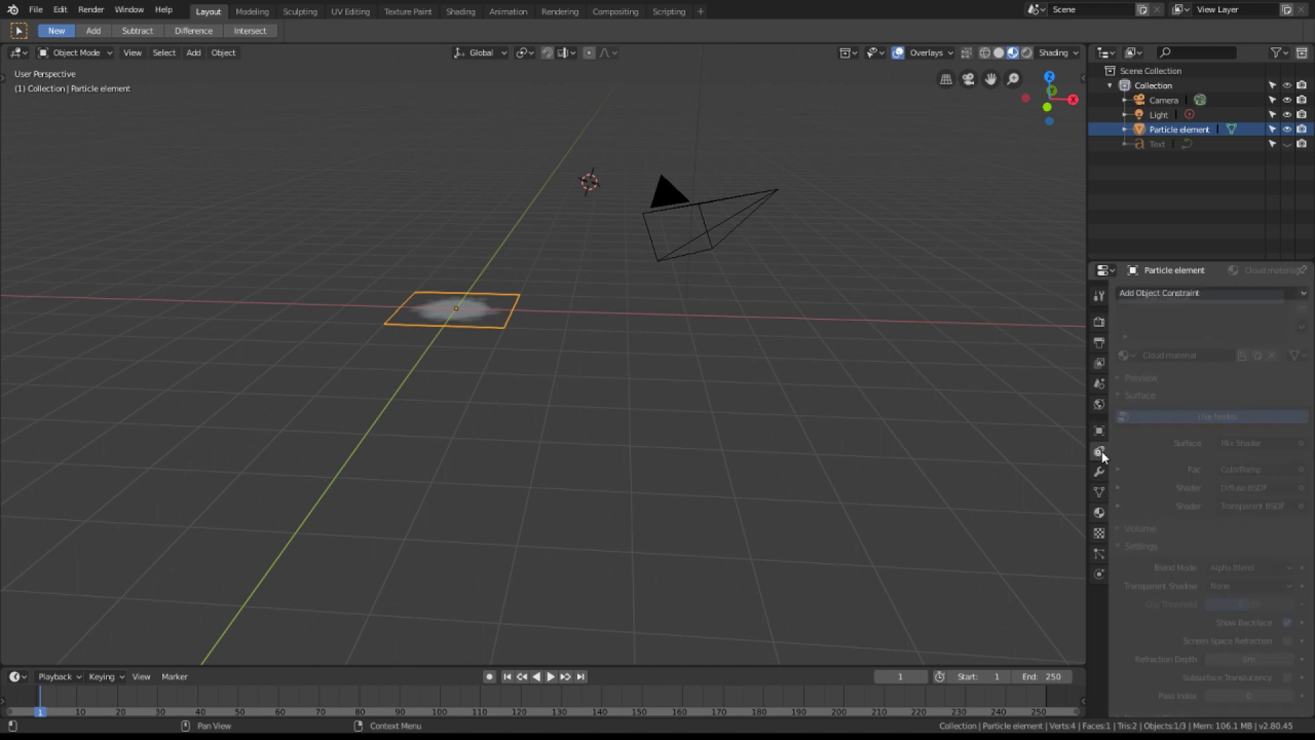
{"action": "left_click", "coordinate": [1174, 294]}
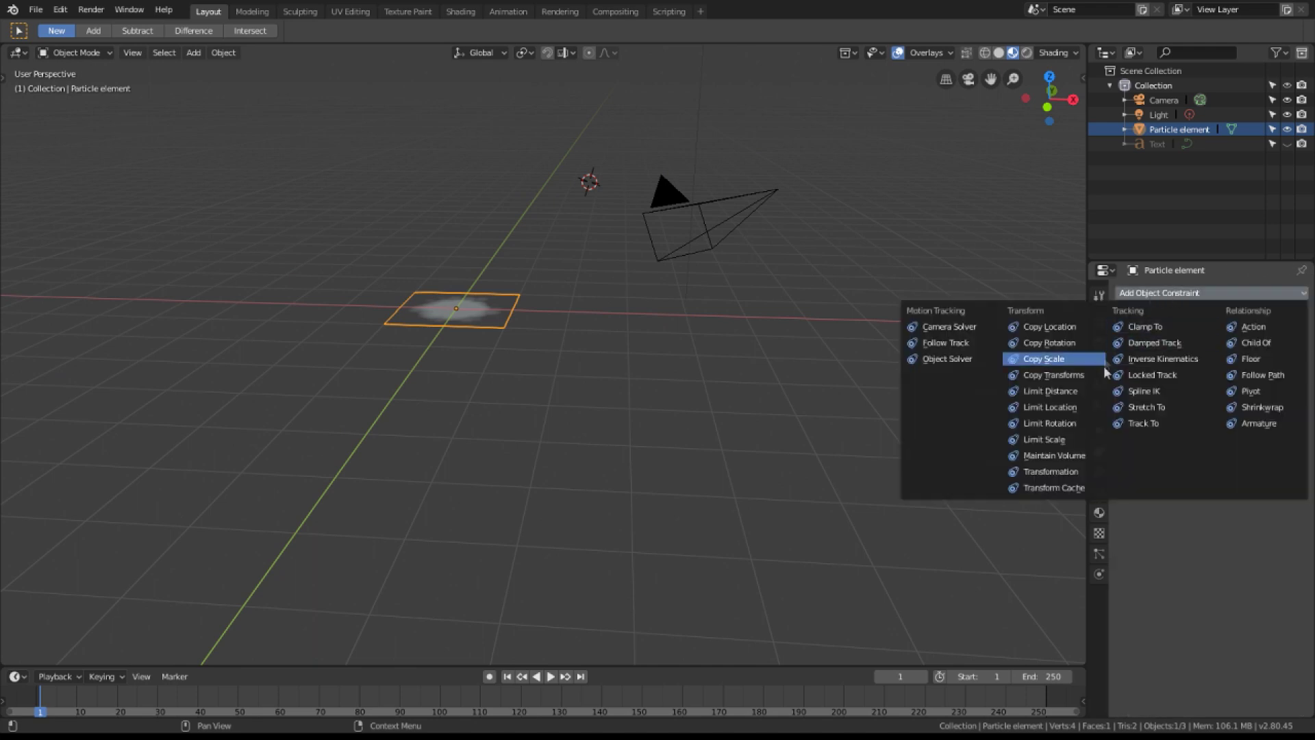
{"action": "left_click", "coordinate": [1143, 424]}
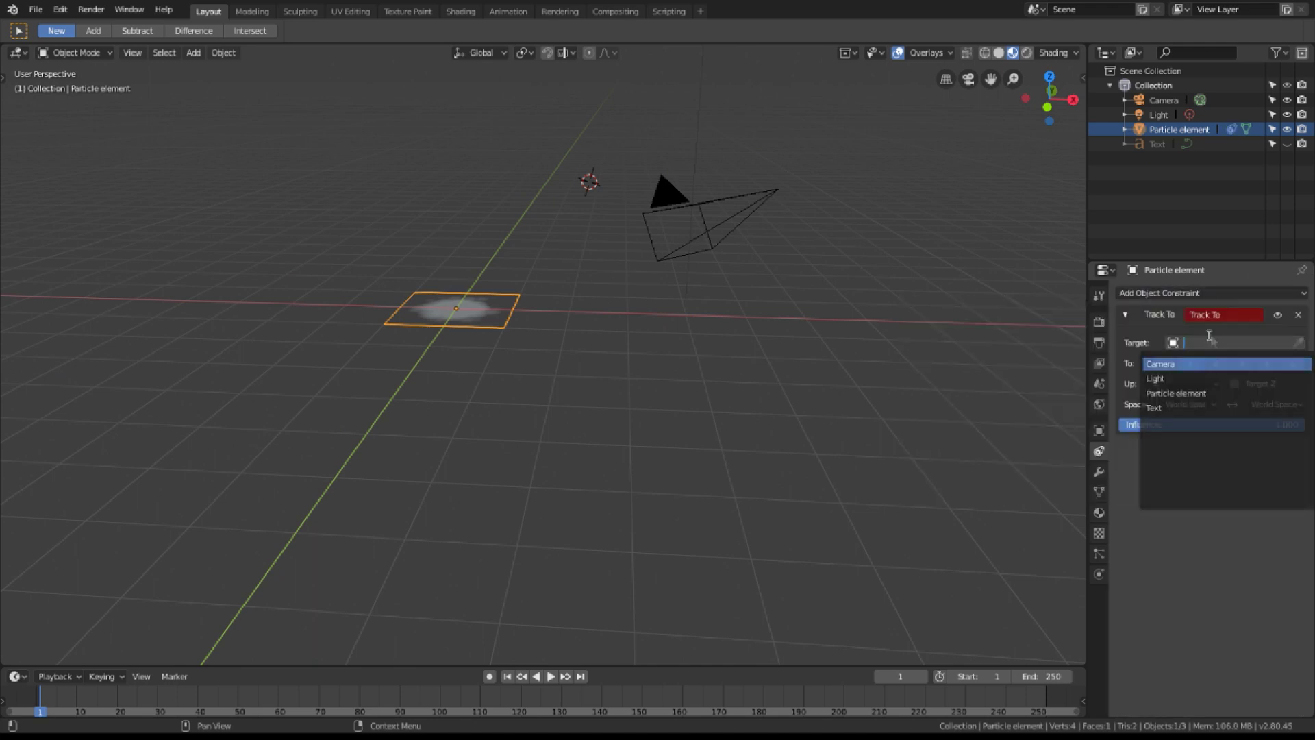
{"action": "left_click", "coordinate": [1209, 343]}
{"action": "left_click", "coordinate": [1174, 365]}
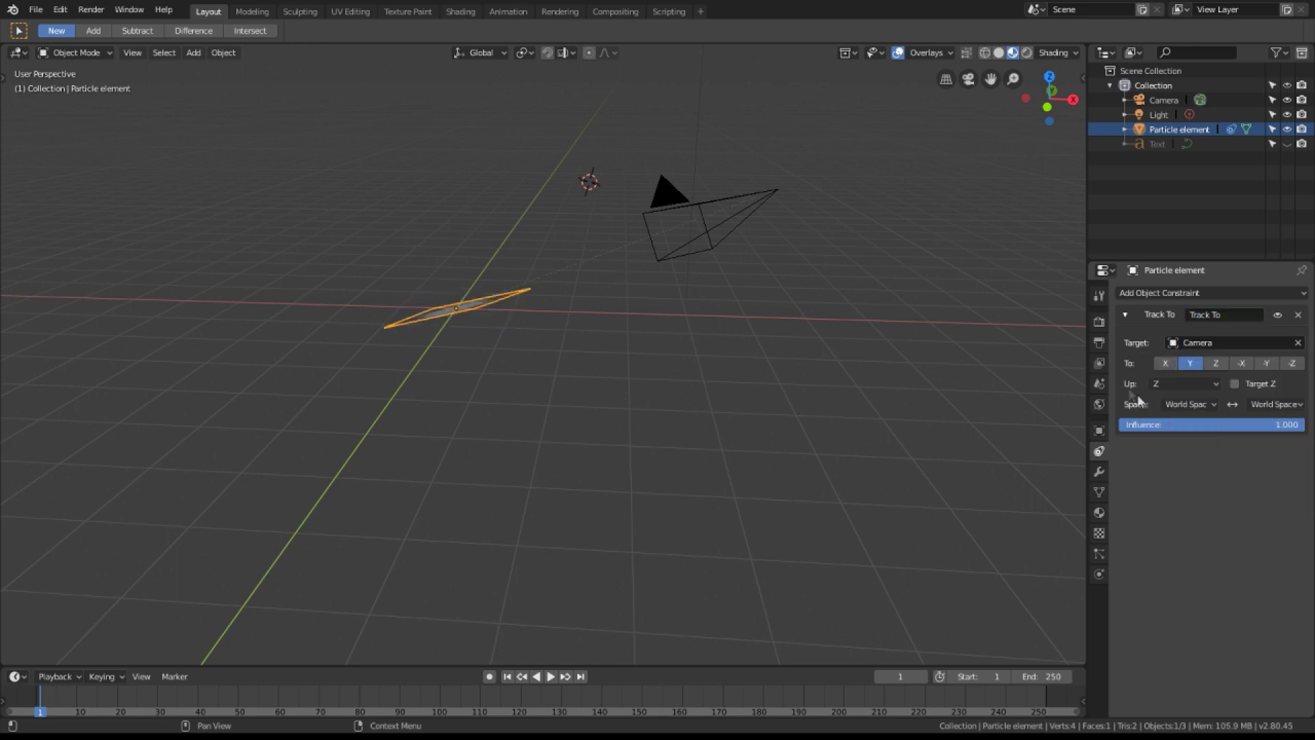
{"action": "left_click", "coordinate": [1162, 387]}
{"action": "left_click", "coordinate": [1177, 421]}
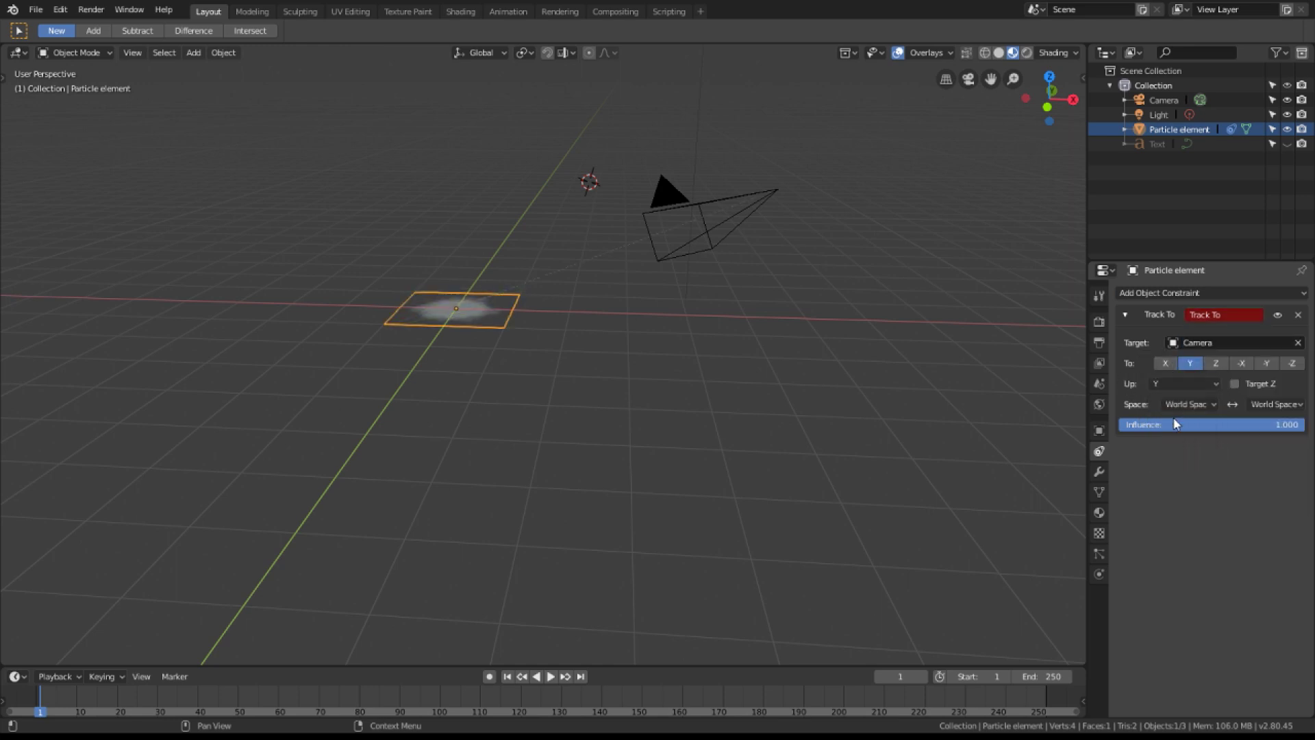
{"action": "middle_click_drag", "start_coordinate": [634, 335], "coordinate": [586, 327]}
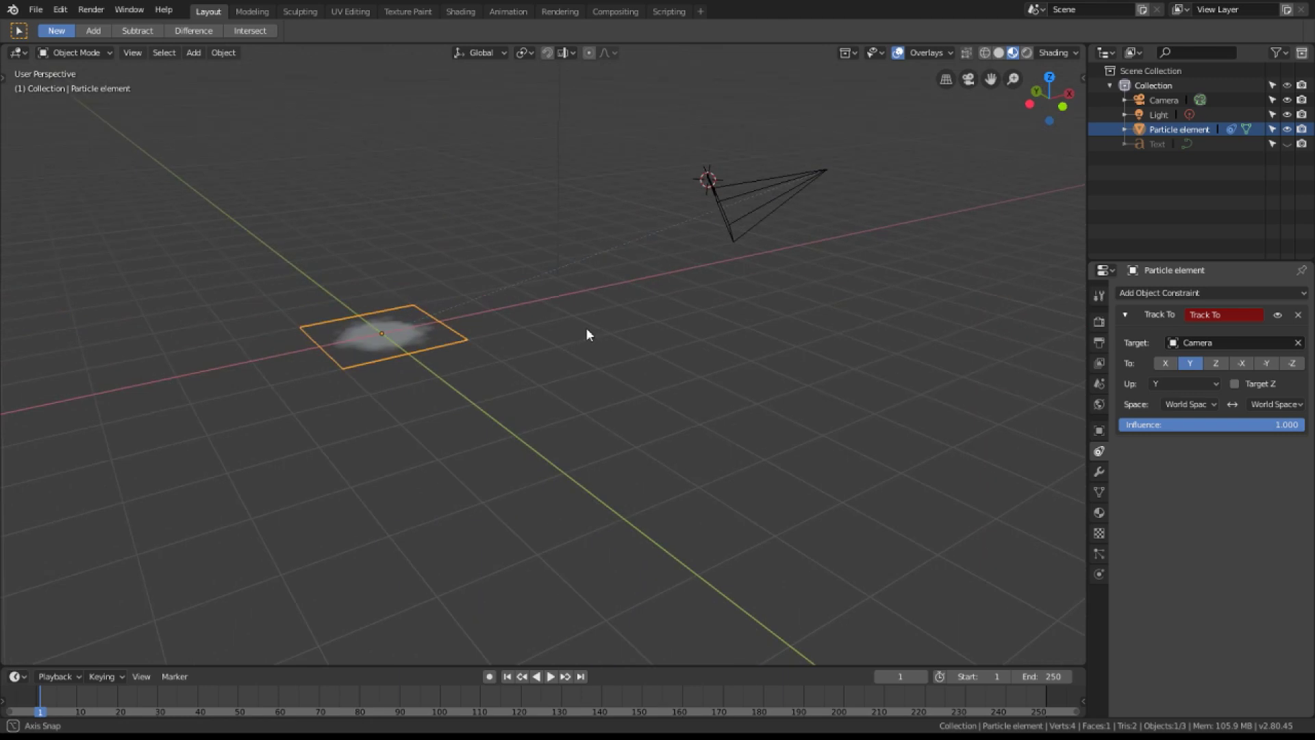
{"action": "left_click", "coordinate": [1293, 364]}
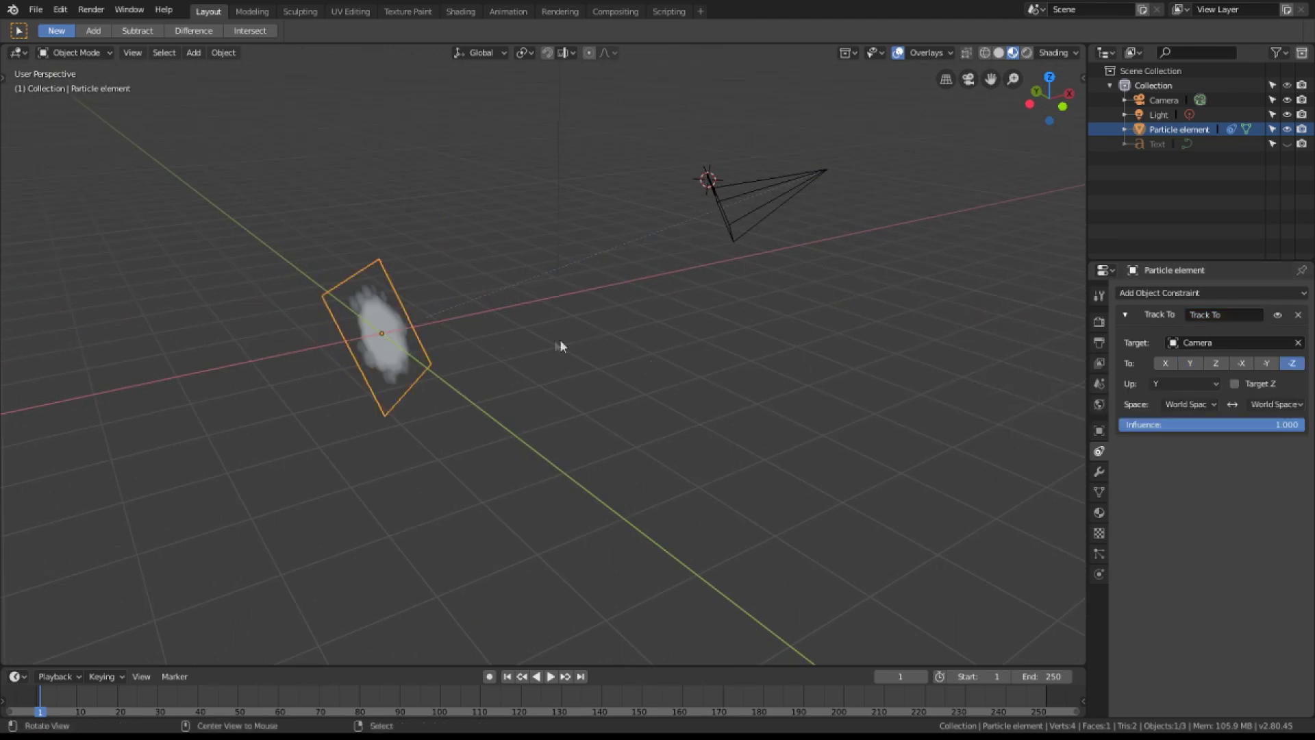
{"action": "middle_click_drag", "start_coordinate": [553, 339], "coordinate": [603, 346]}
Move the camera and adjust it through camera view until the cloud plane is framed, then reselect the plane.
{"action": "left_click", "coordinate": [815, 176]}
{"action": "key", "text": "g"}
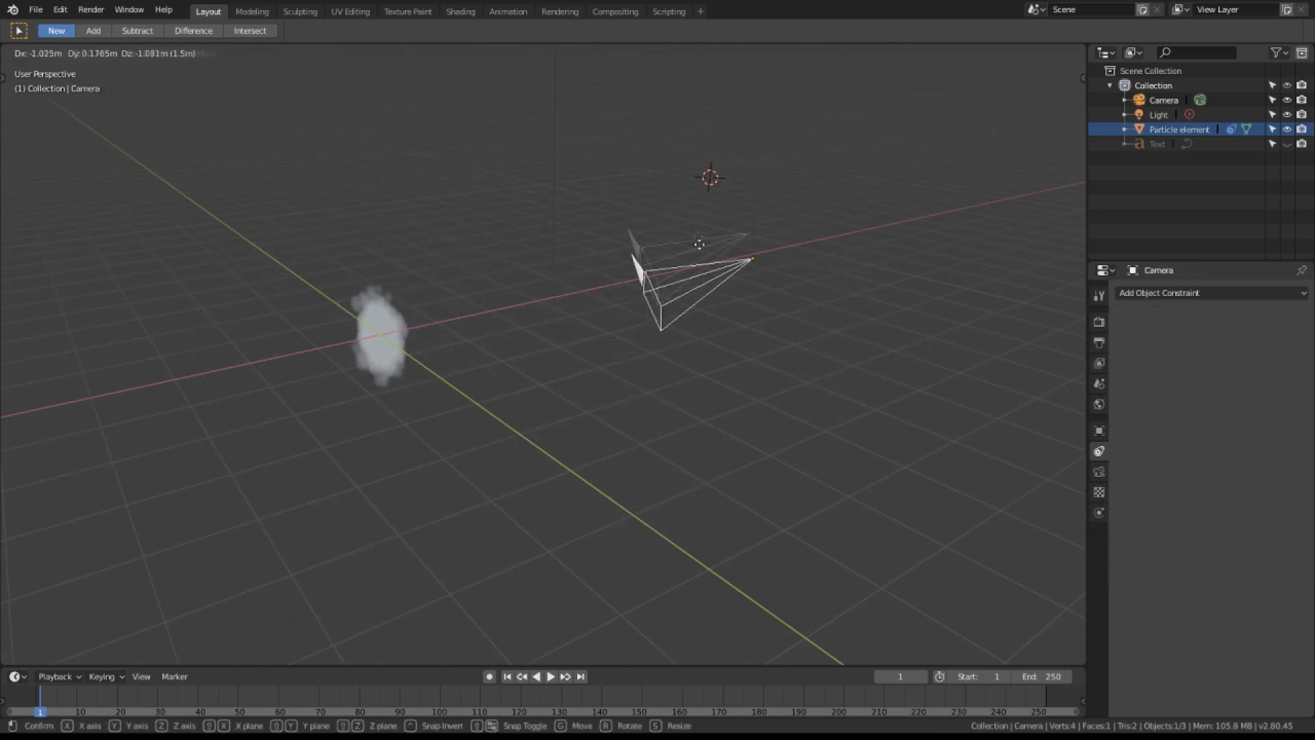
{"action": "left_click", "coordinate": [679, 330]}
{"action": "key", "text": "KP_0"}
{"action": "key", "text": "g"}
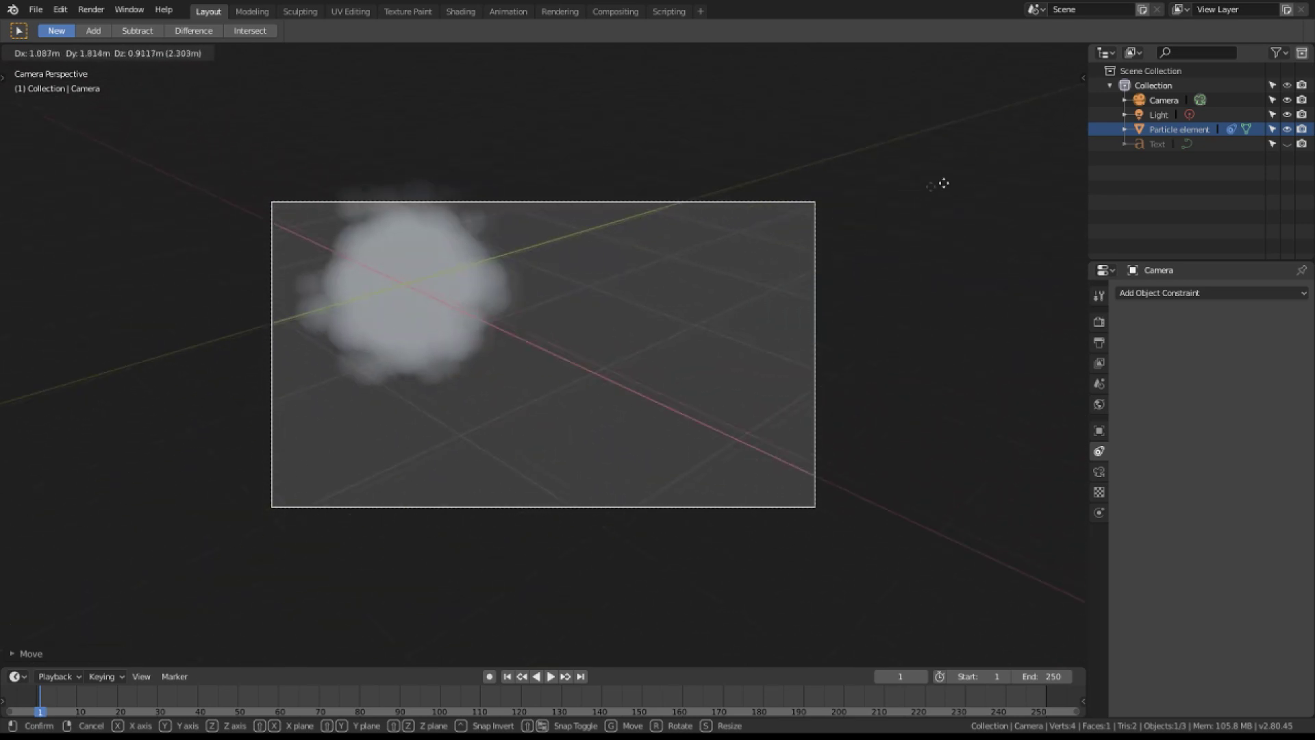
{"action": "left_click", "coordinate": [770, 168]}
{"action": "key", "text": "KP_0"}
{"action": "left_click", "coordinate": [491, 362]}
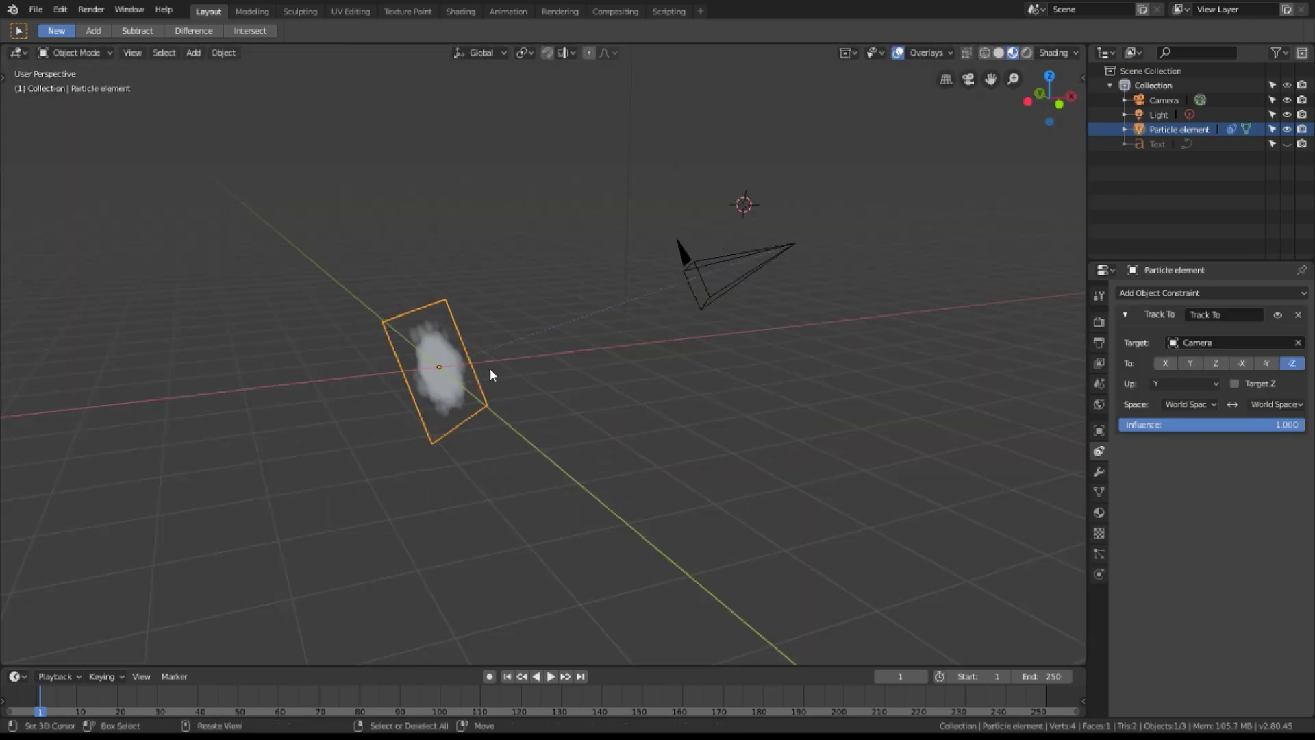
{"action": "key", "text": "shift+a"}
Add a cube and clear its location to the world origin.
{"action": "mouse_move", "coordinate": [491, 363]}
{"action": "left_click", "coordinate": [562, 379]}
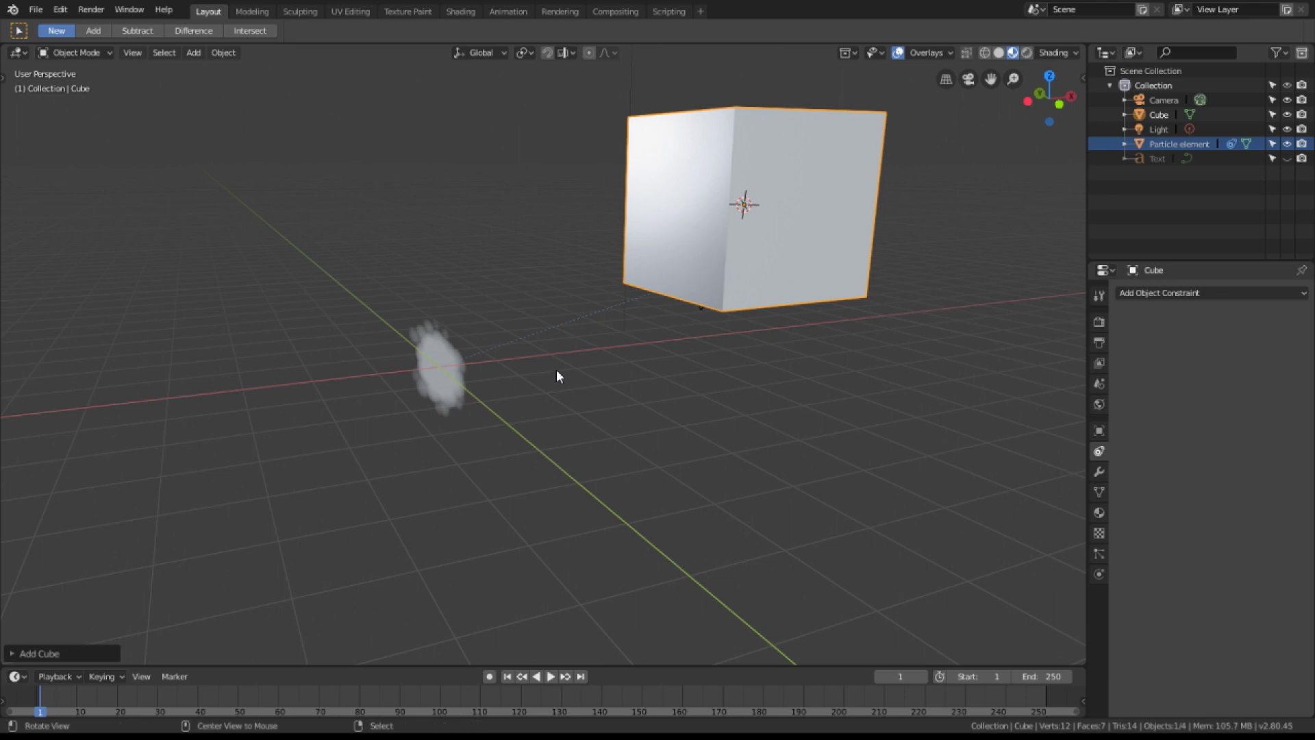
{"action": "key", "text": "alt+g"}
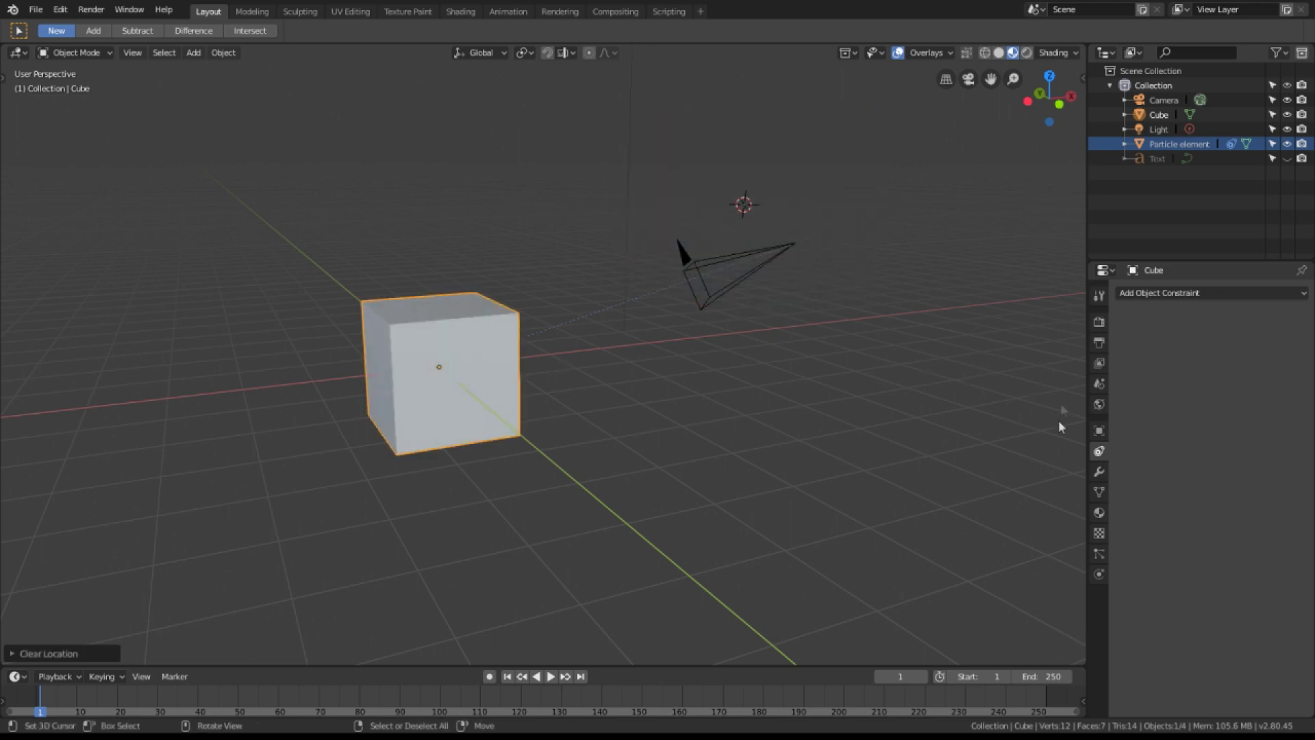
Give the cube a Particle System modifier and bring up its particle settings.
{"action": "left_click", "coordinate": [1099, 472]}
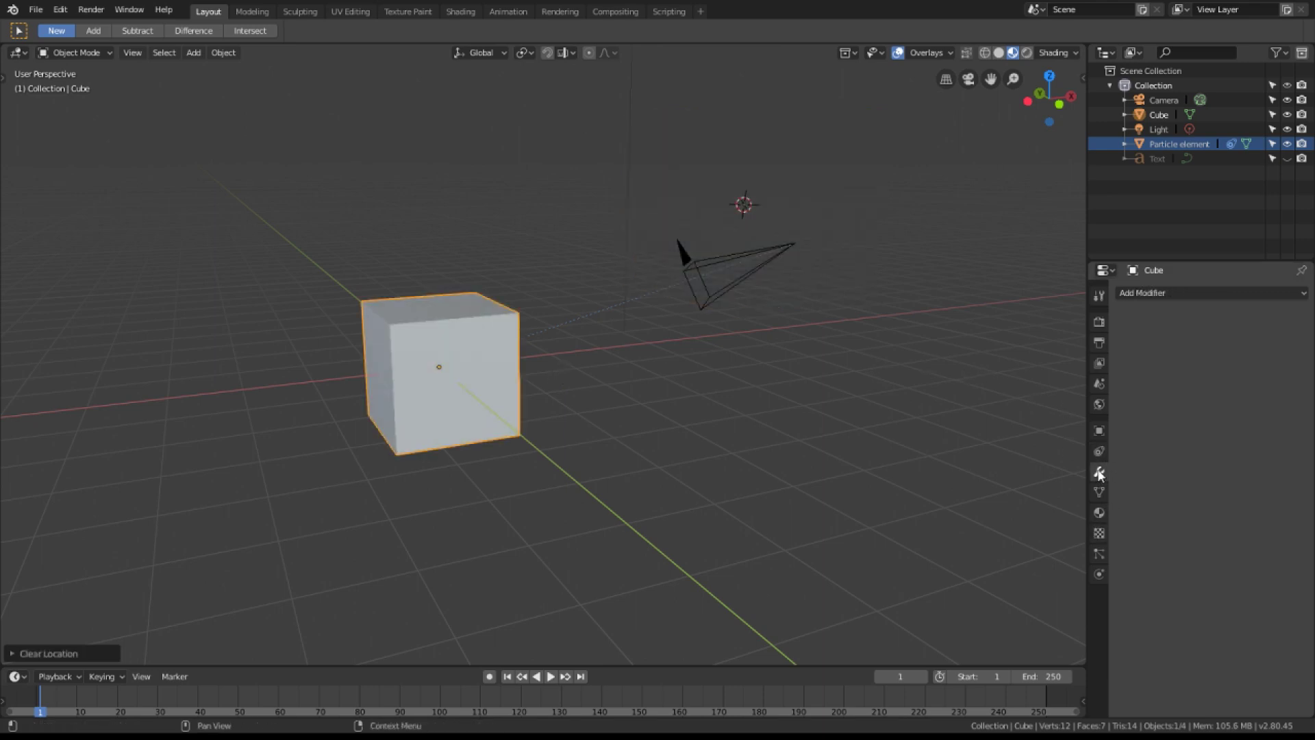
{"action": "left_click", "coordinate": [1205, 294]}
{"action": "left_click", "coordinate": [1255, 439]}
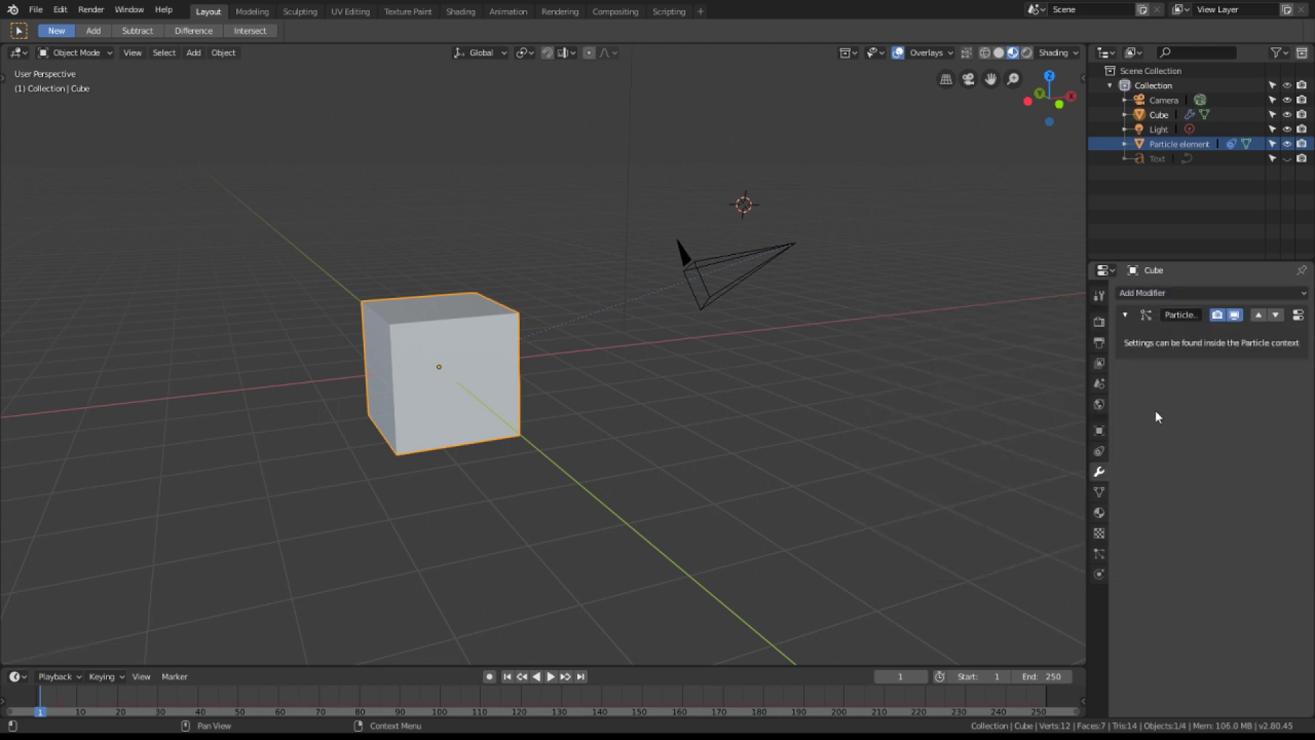
{"action": "left_click", "coordinate": [1297, 315]}
{"action": "middle_click_drag", "start_coordinate": [1077, 375], "coordinate": [810, 302]}
{"action": "key", "text": "z"}
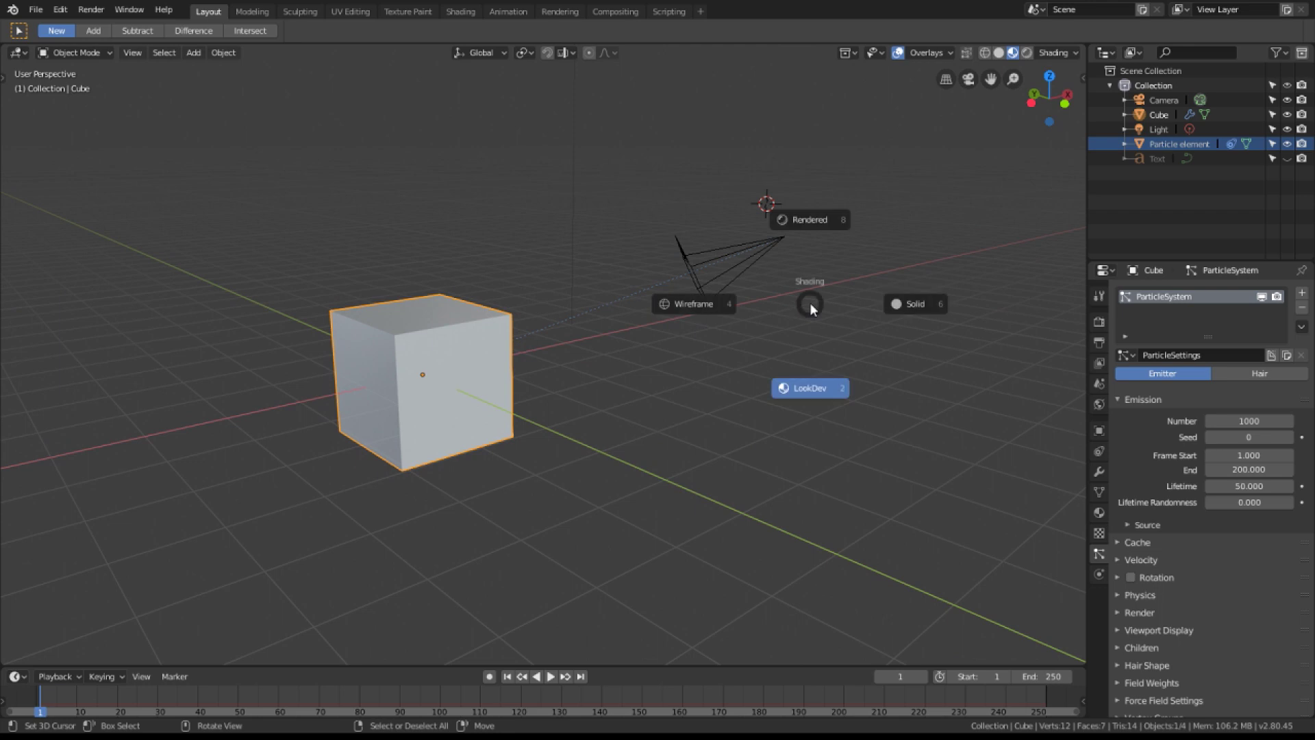
In wireframe shading, make particles emit from the cube's Volume using the modifier stack.
{"action": "left_click", "coordinate": [694, 306]}
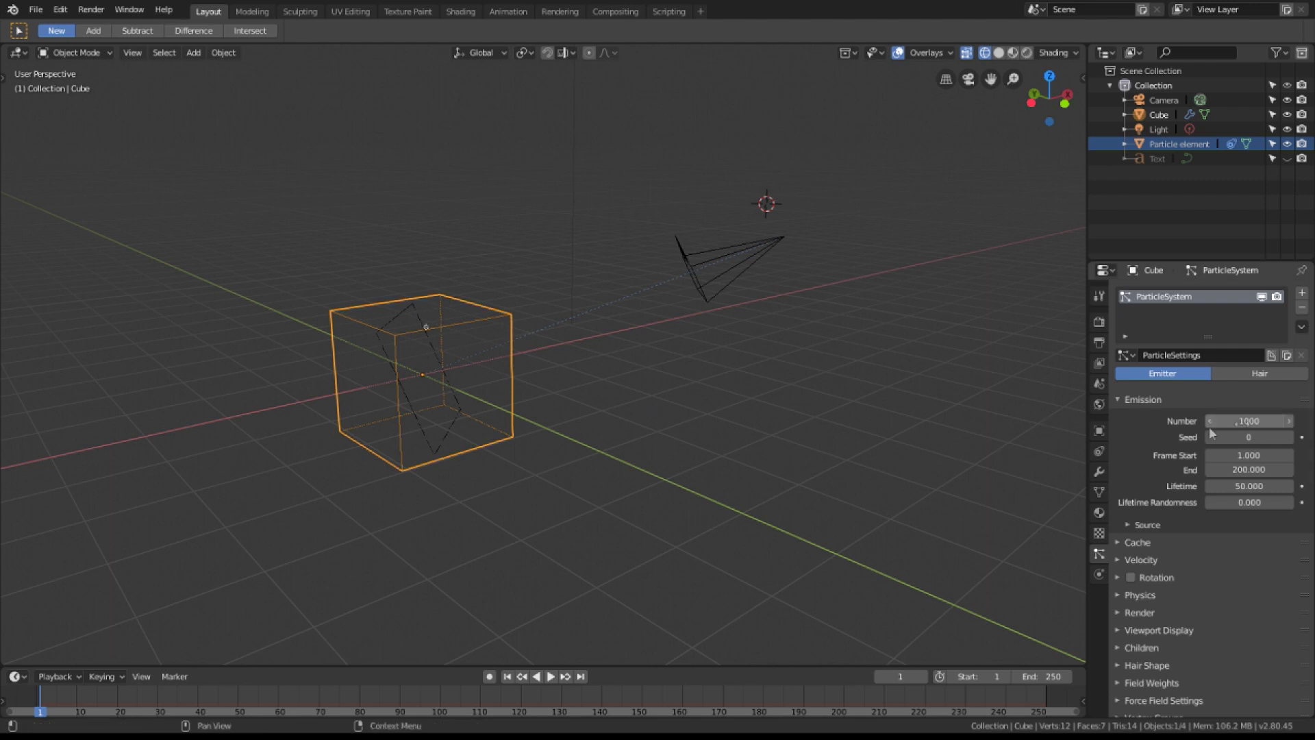
{"action": "left_click", "coordinate": [1128, 523]}
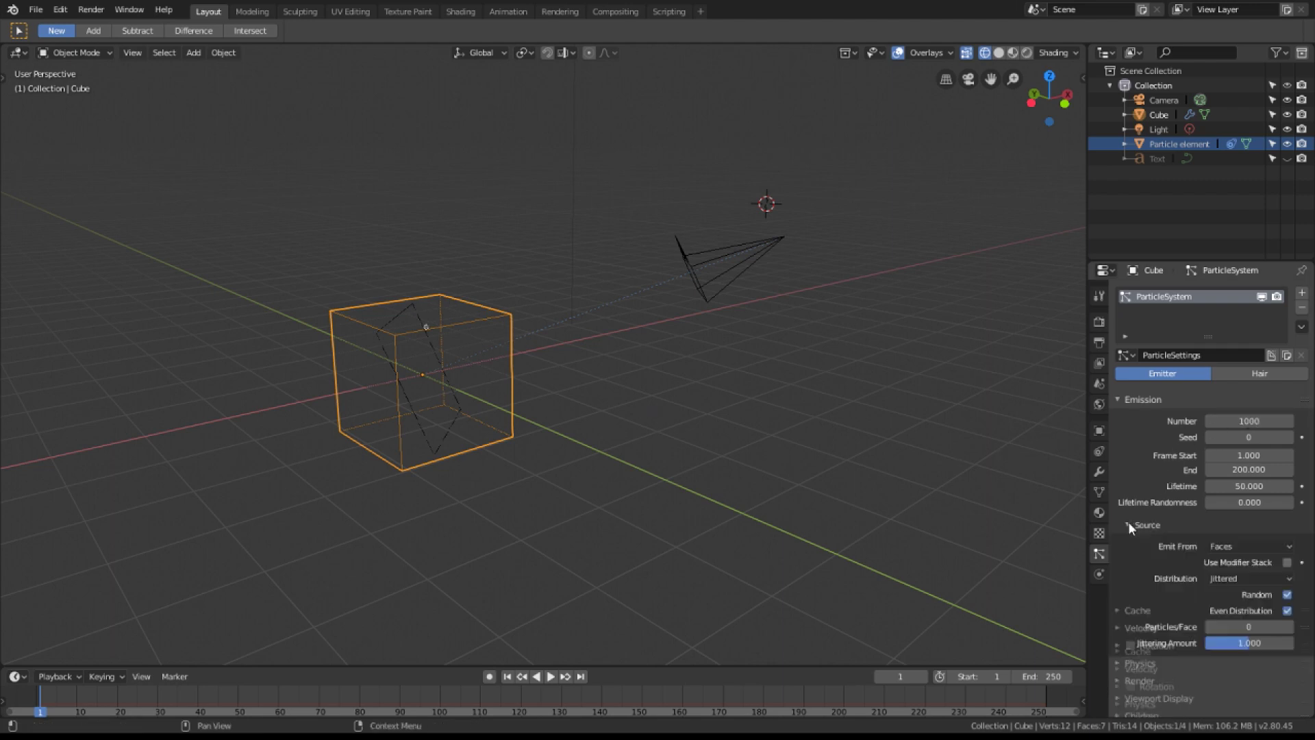
{"action": "left_click", "coordinate": [1249, 547]}
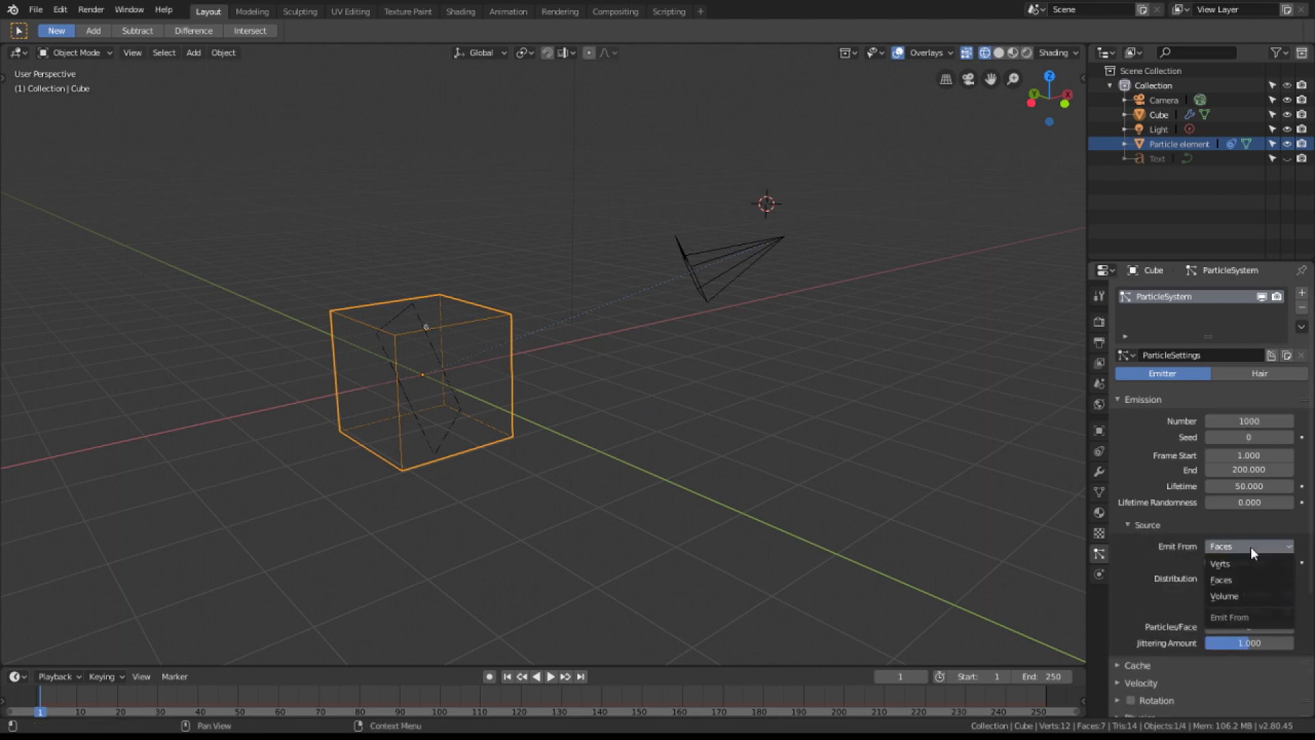
{"action": "left_click", "coordinate": [1225, 595]}
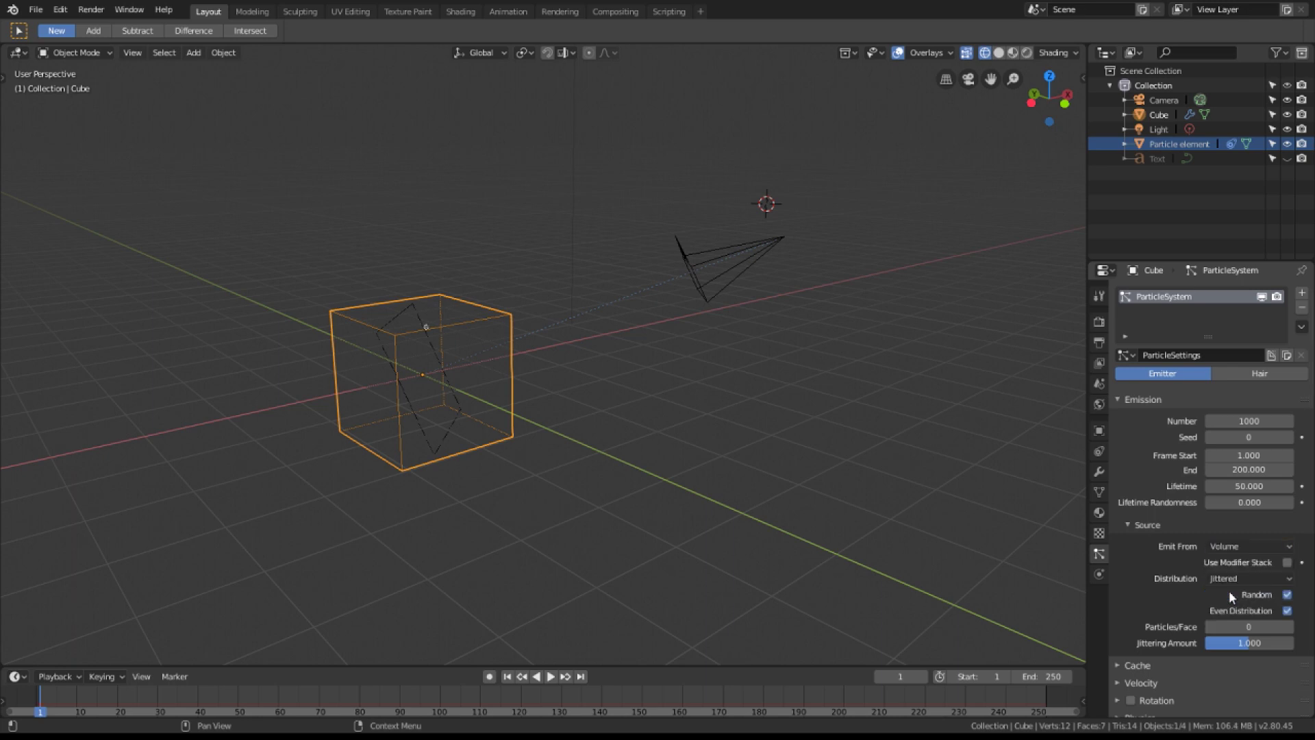
{"action": "left_click", "coordinate": [1287, 561]}
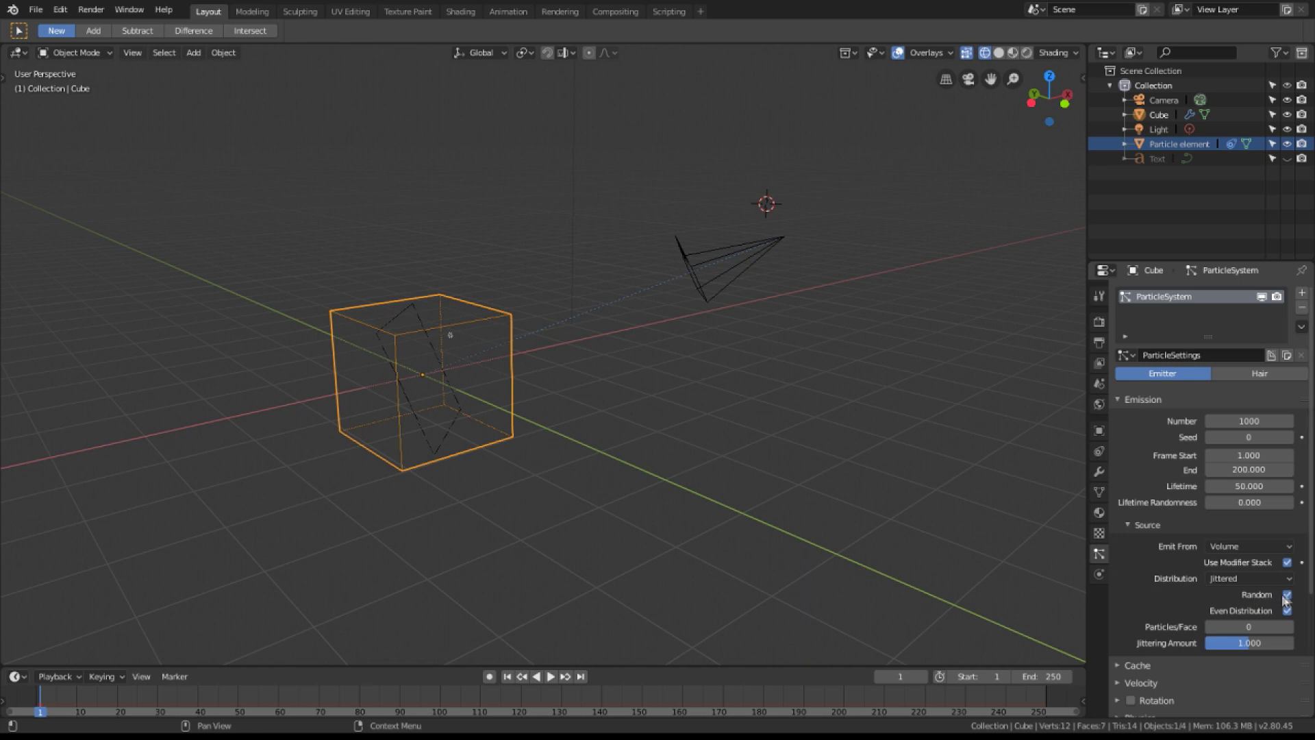
Distribute the particles on a Grid with Resolution 3 and Random 1.000.
{"action": "left_click", "coordinate": [1242, 576]}
{"action": "left_click", "coordinate": [1223, 629]}
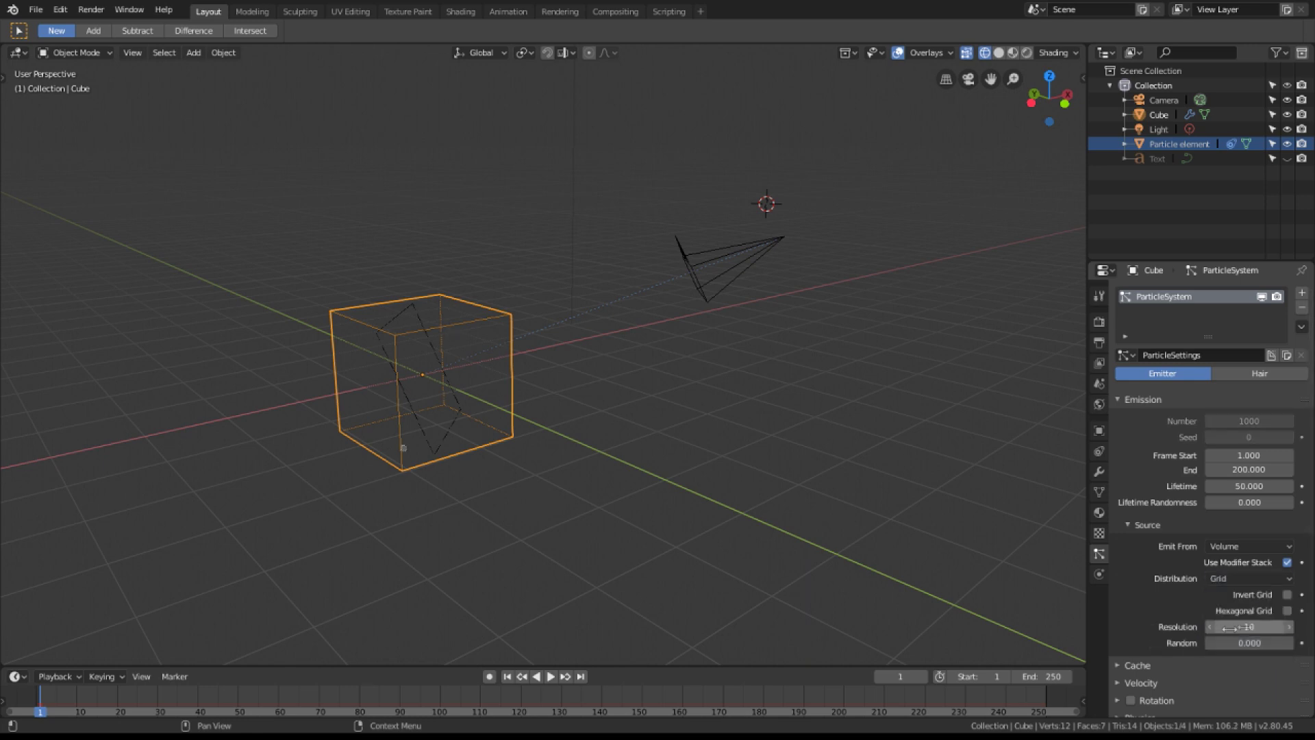
{"action": "left_click", "coordinate": [1241, 627]}
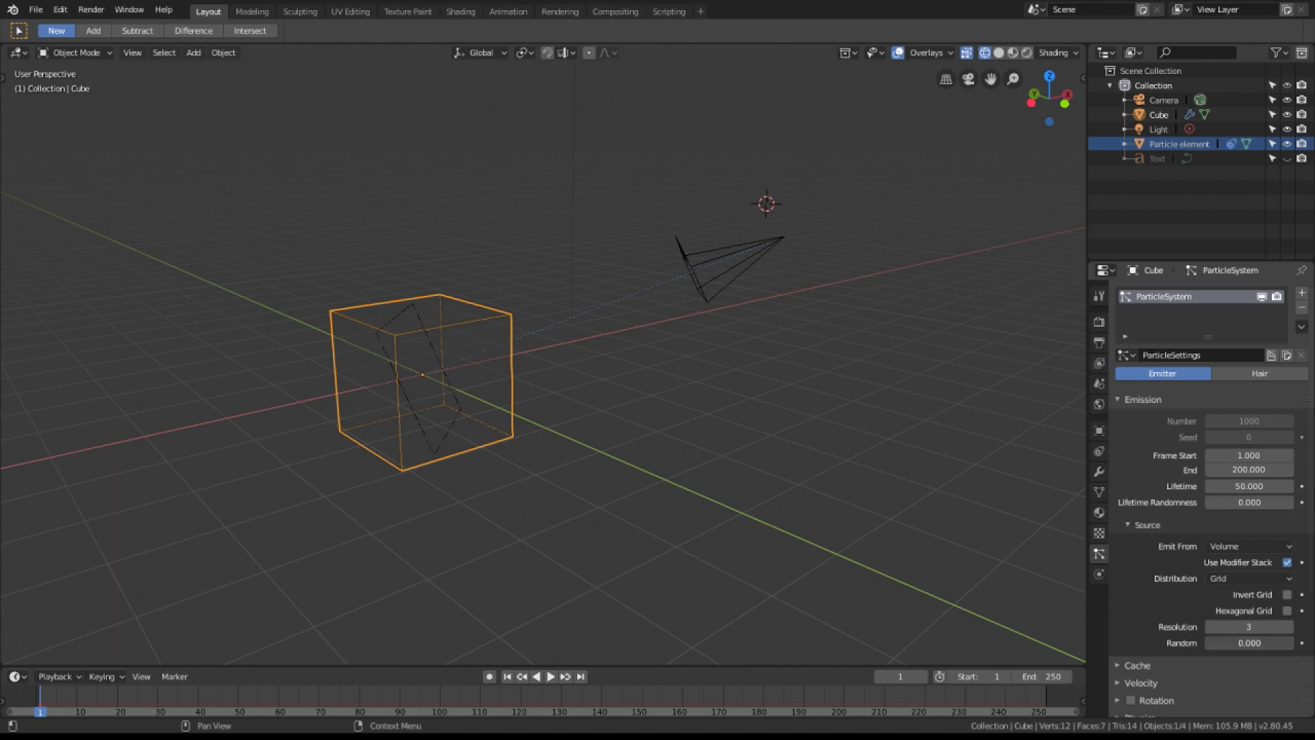
{"action": "left_click_drag", "start_coordinate": [1243, 642], "coordinate": [1296, 646]}
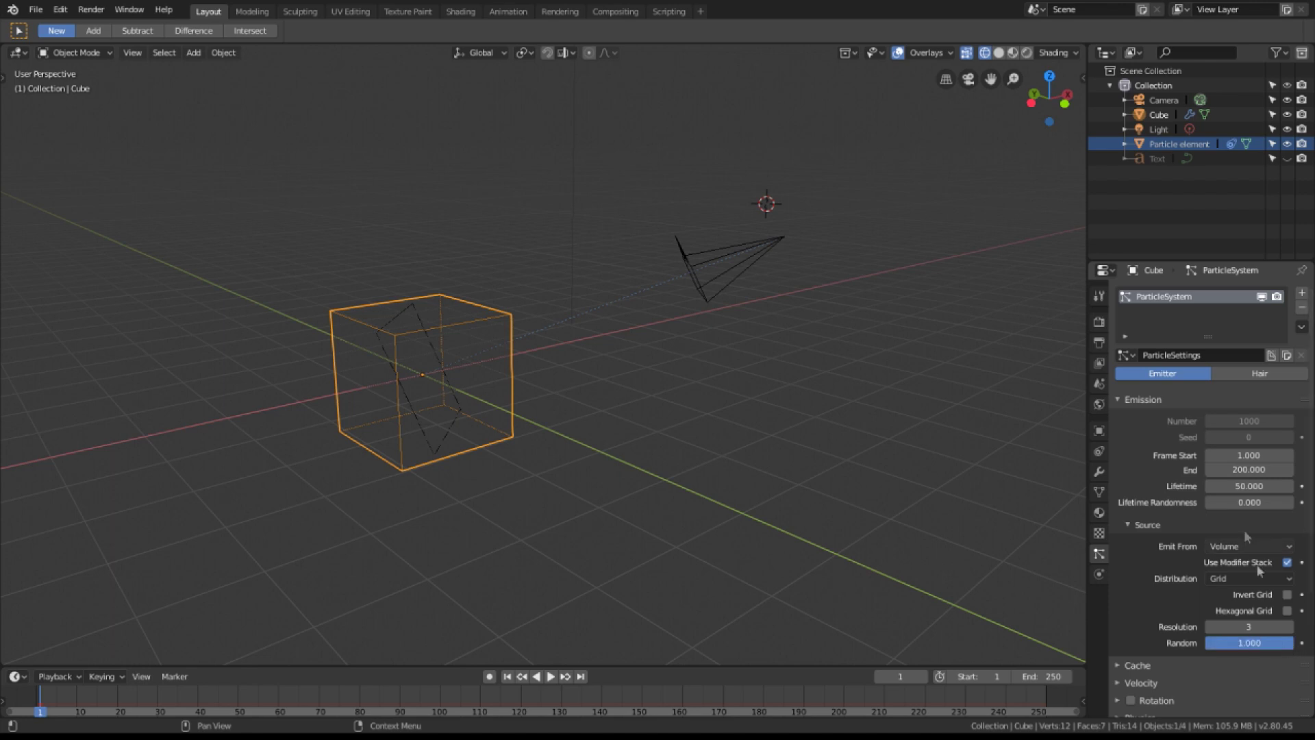
{"action": "scroll", "coordinate": [450, 383], "scroll_direction": "up", "scroll_amount": 4}
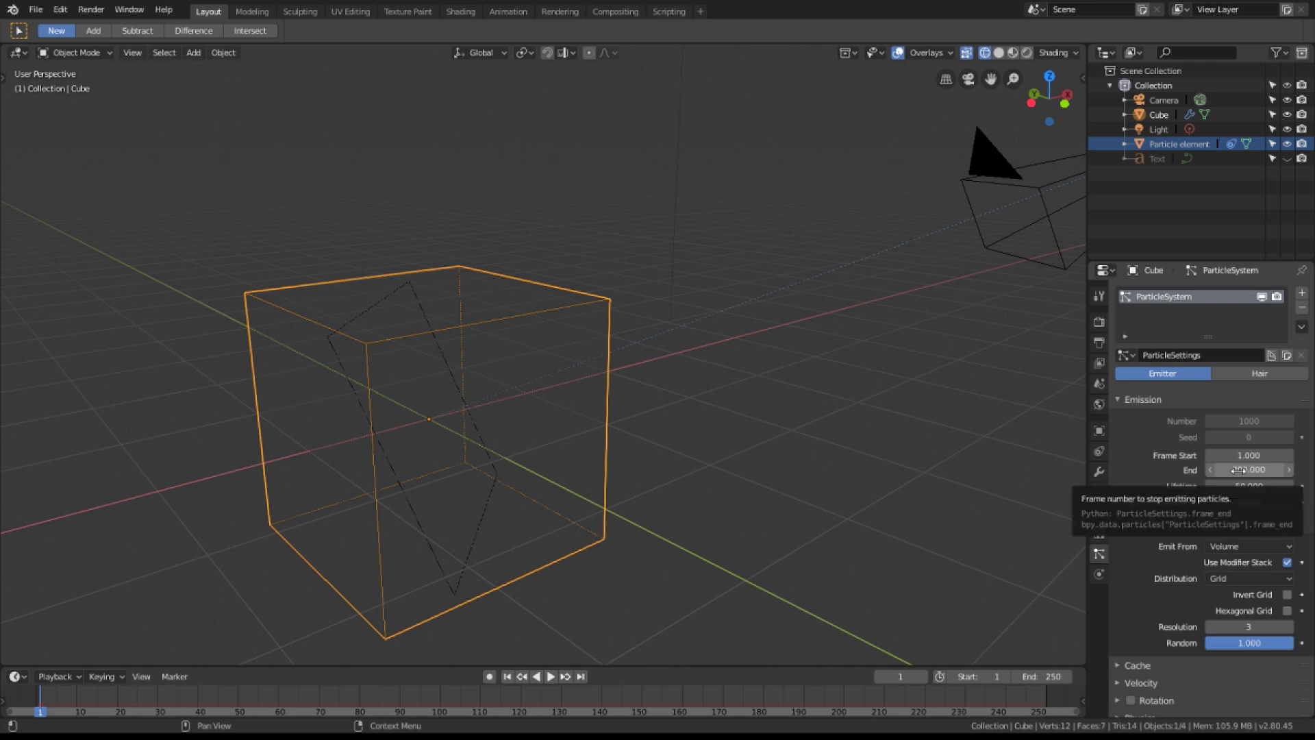
Set emission End to frame 1 and Lifetime to 250, then preview playback and rewind.
{"action": "left_click", "coordinate": [1239, 470]}
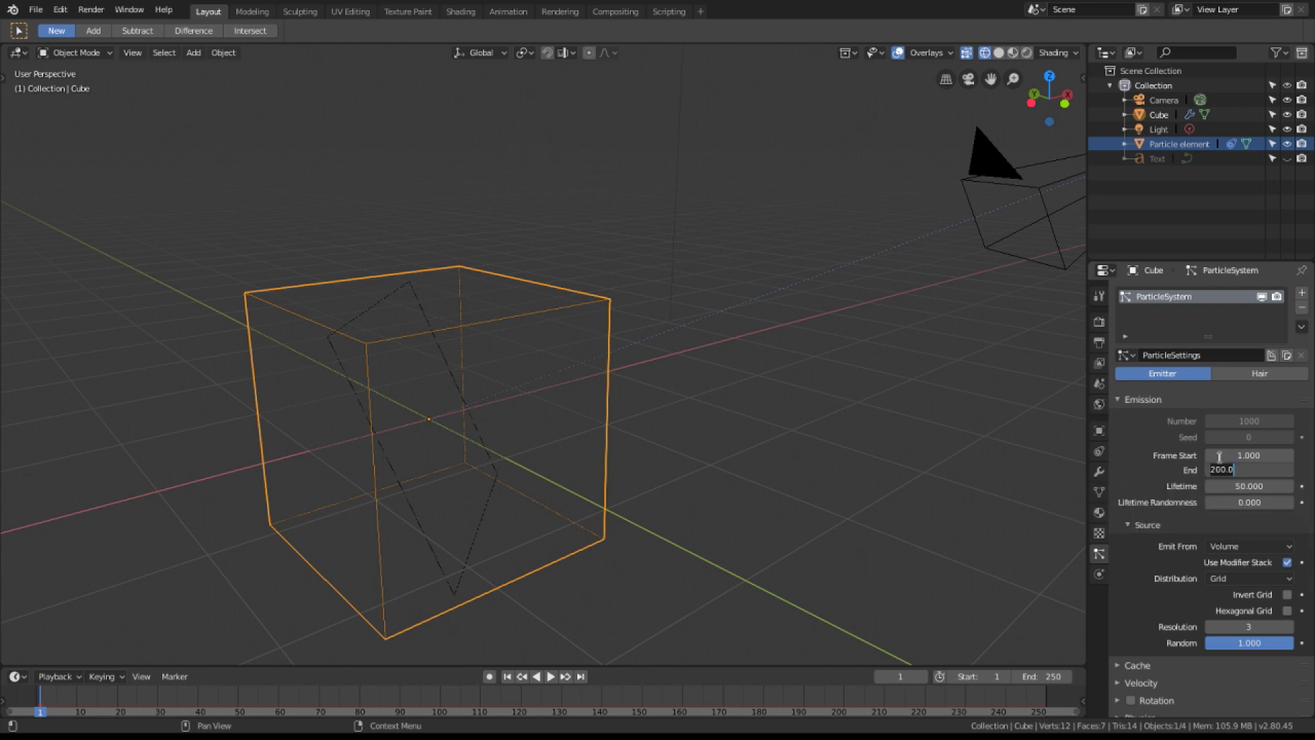
{"action": "type", "text": "1"}
{"action": "key", "text": "Return"}
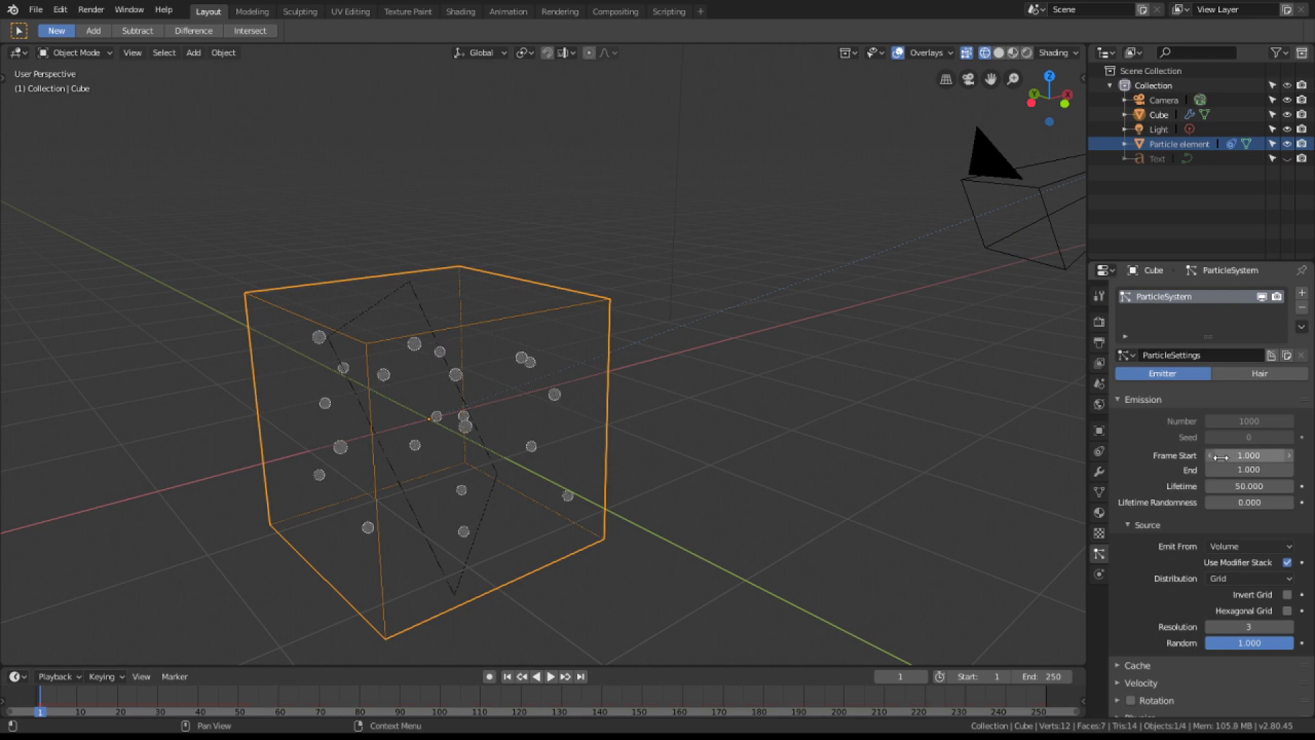
{"action": "left_click", "coordinate": [1243, 485]}
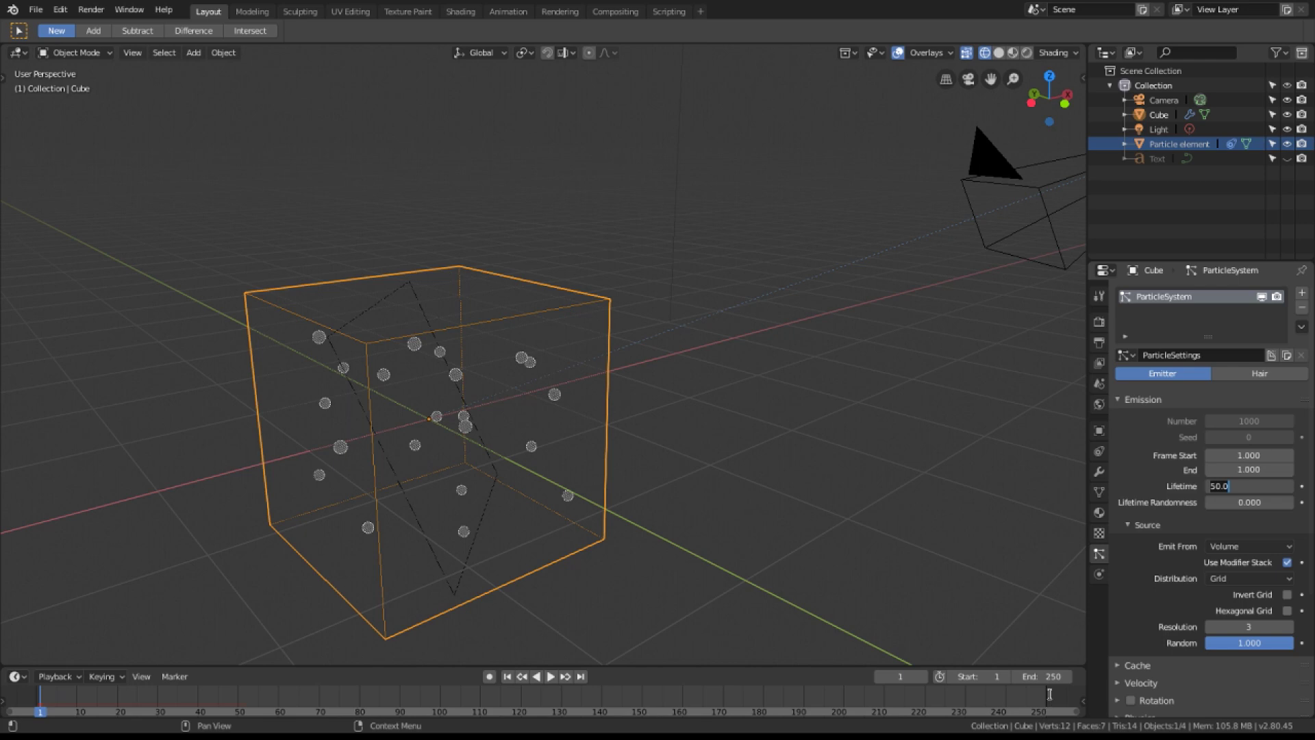
{"action": "type", "text": "250"}
{"action": "key", "text": "Return"}
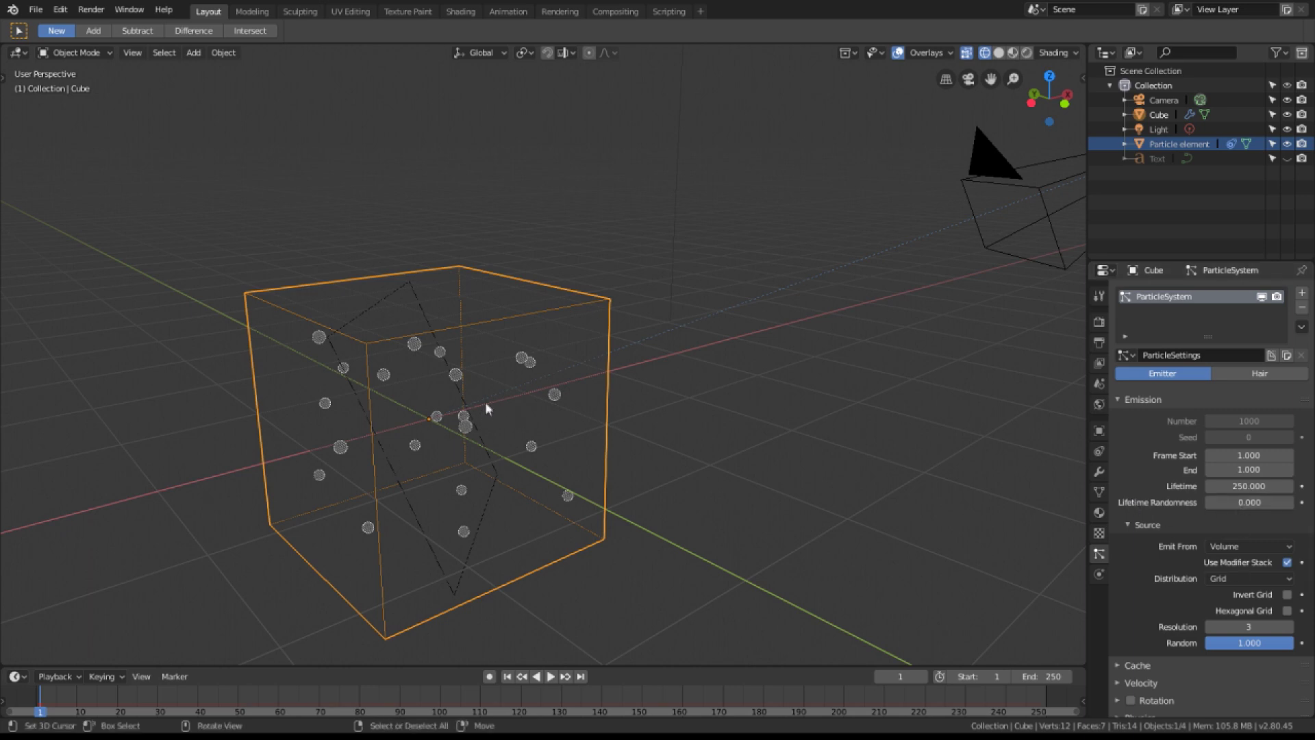
{"action": "key", "text": "space"}
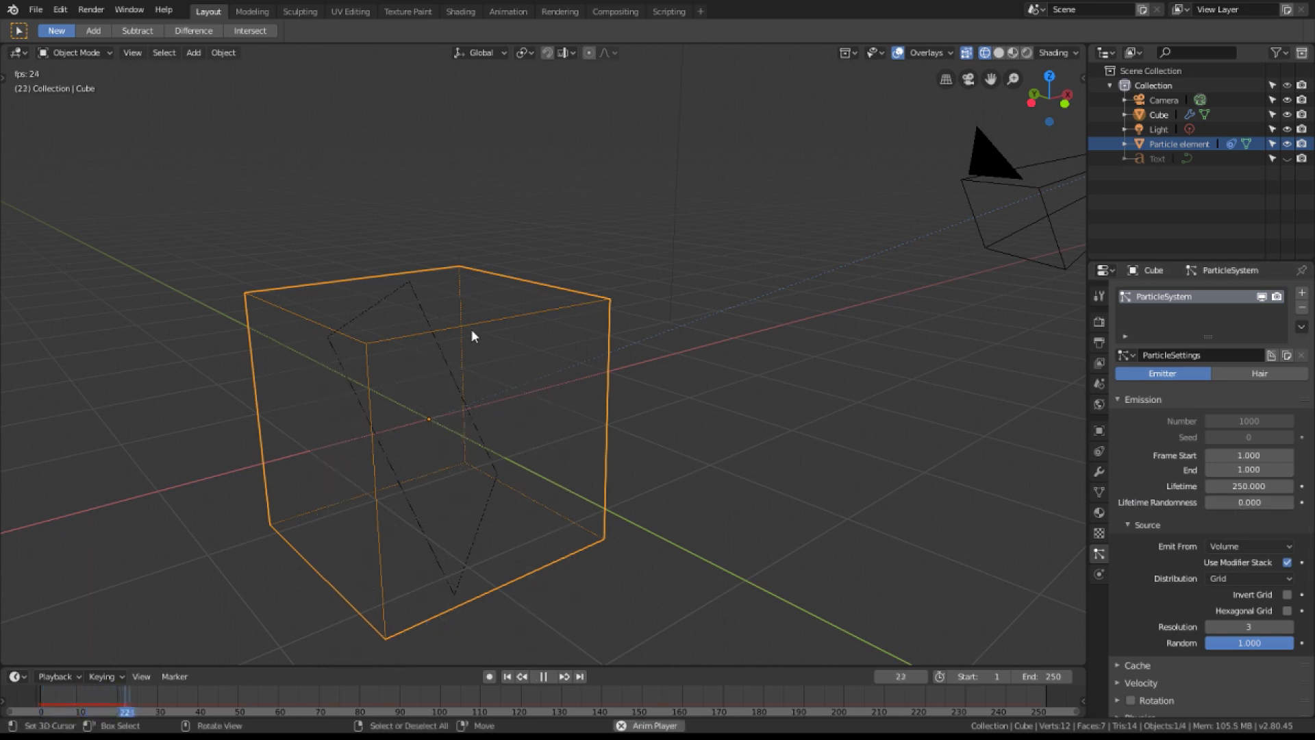
{"action": "key", "text": "shift+Left"}
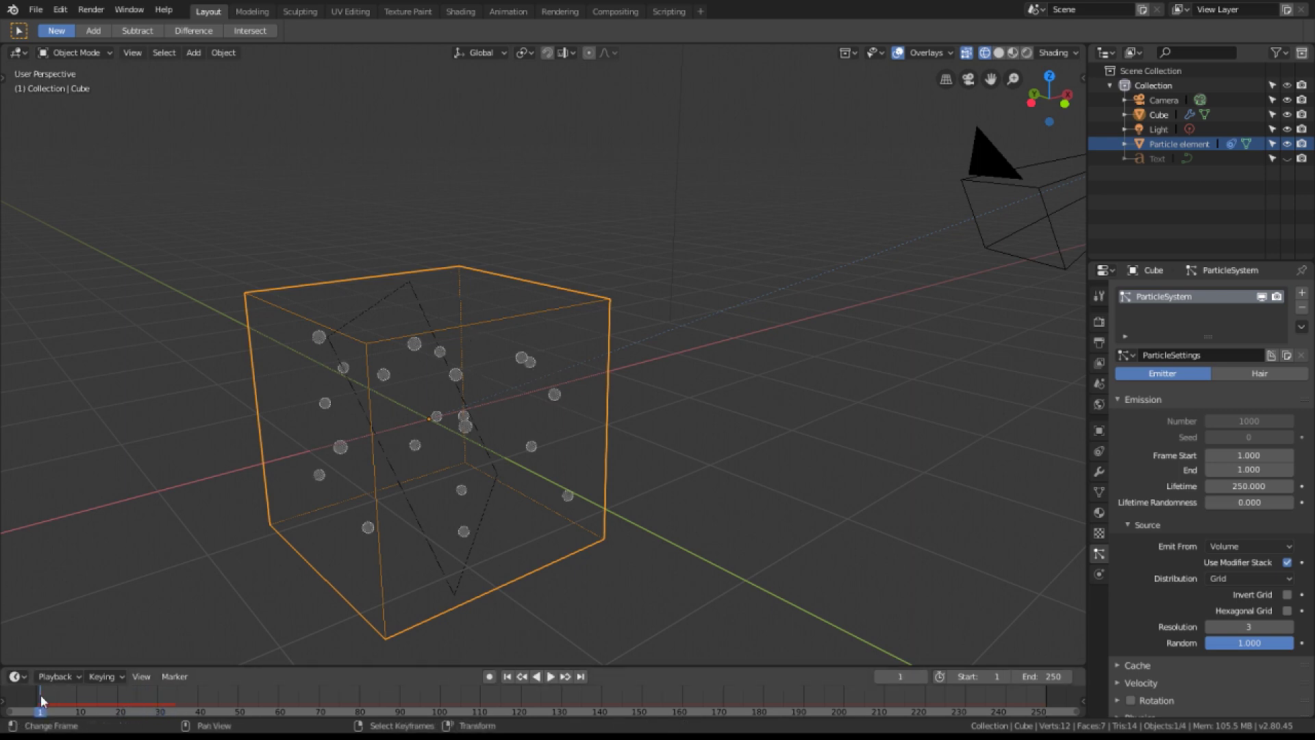
Set the Gravity field weight to 0 so particles stay in place.
{"action": "scroll", "coordinate": [1192, 570], "scroll_direction": "down", "scroll_amount": 6}
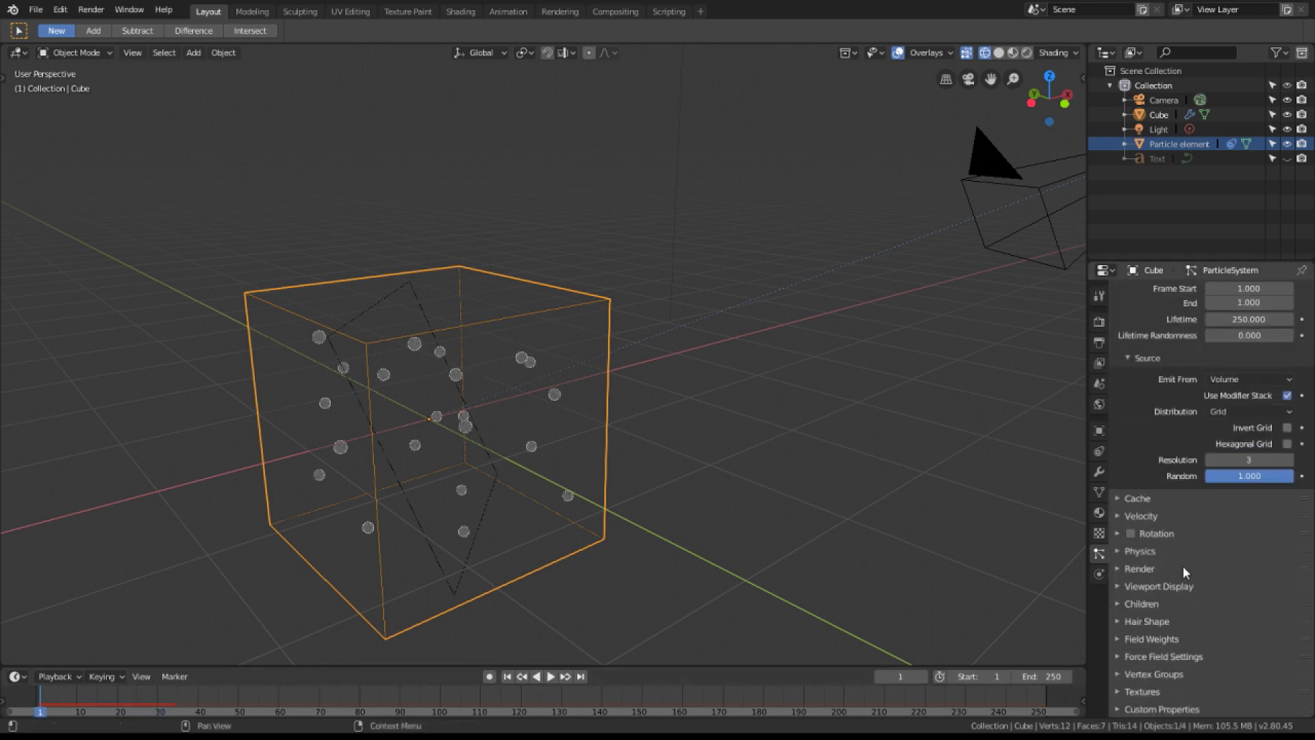
{"action": "left_click", "coordinate": [1116, 639]}
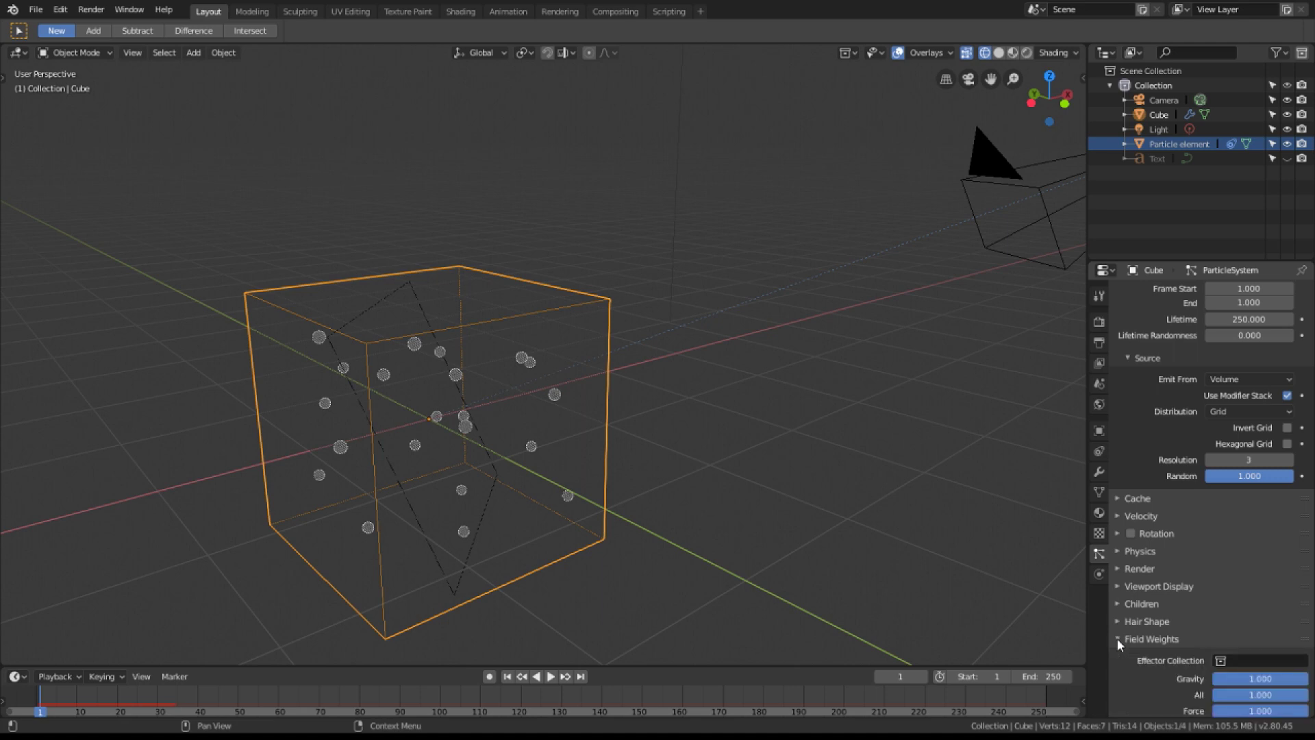
{"action": "left_click", "coordinate": [1259, 678]}
{"action": "type", "text": "0"}
{"action": "key", "text": "Return"}
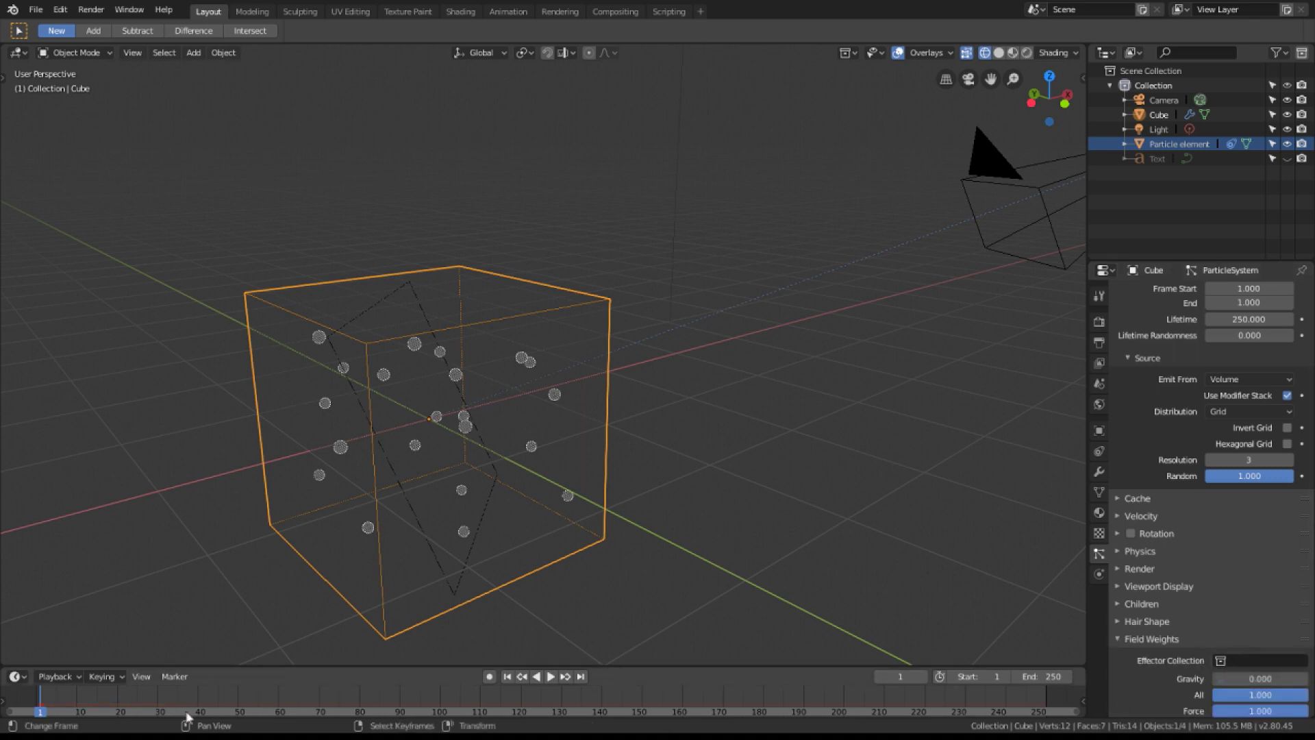
Replay the animation, test-move the cube, then stop playback and return Random to 1.000.
{"action": "left_click", "coordinate": [31, 700]}
{"action": "key", "text": "space"}
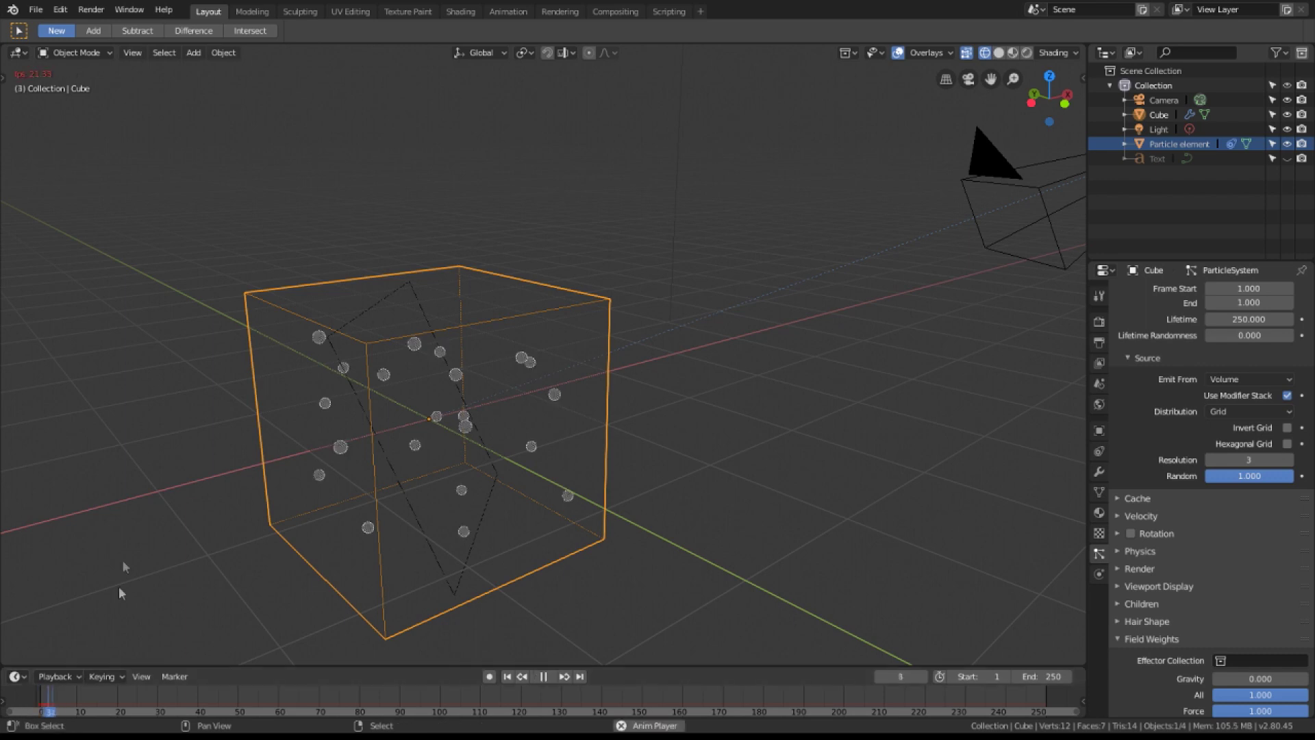
{"action": "middle_click_drag", "start_coordinate": [151, 530], "coordinate": [535, 434]}
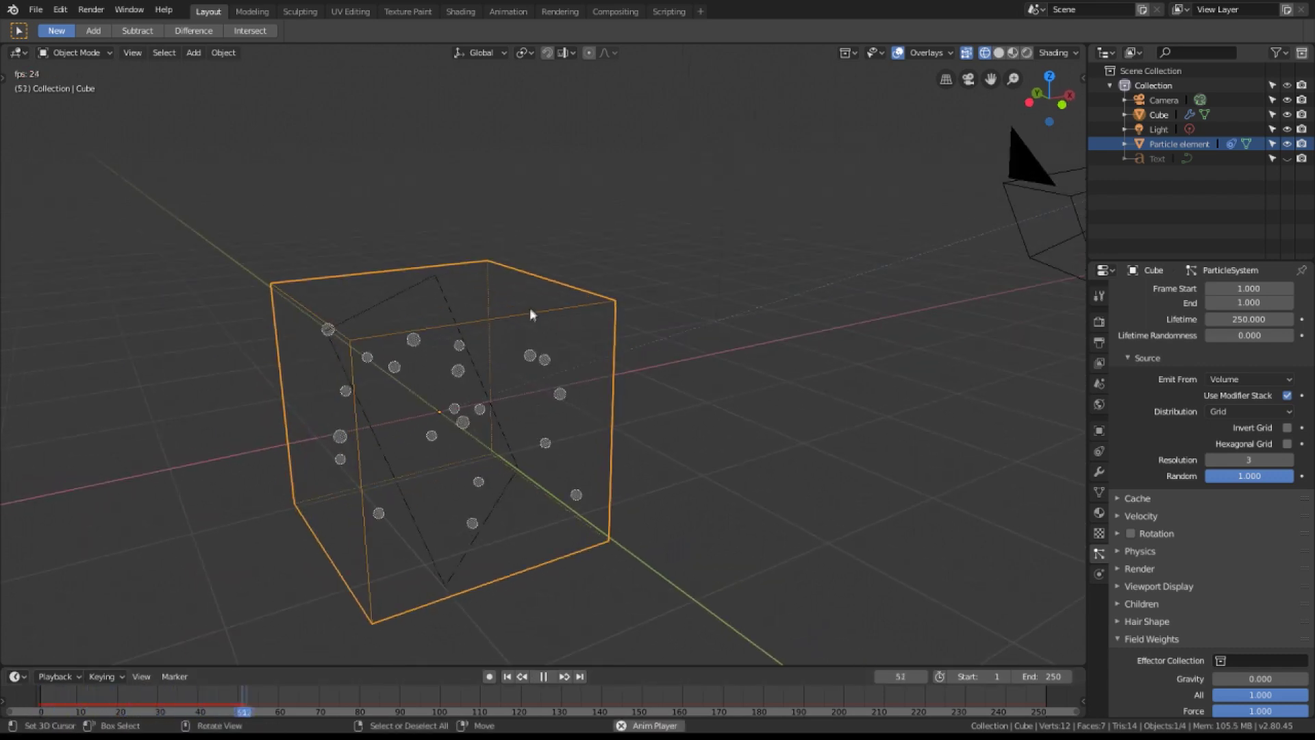
{"action": "key", "text": "g"}
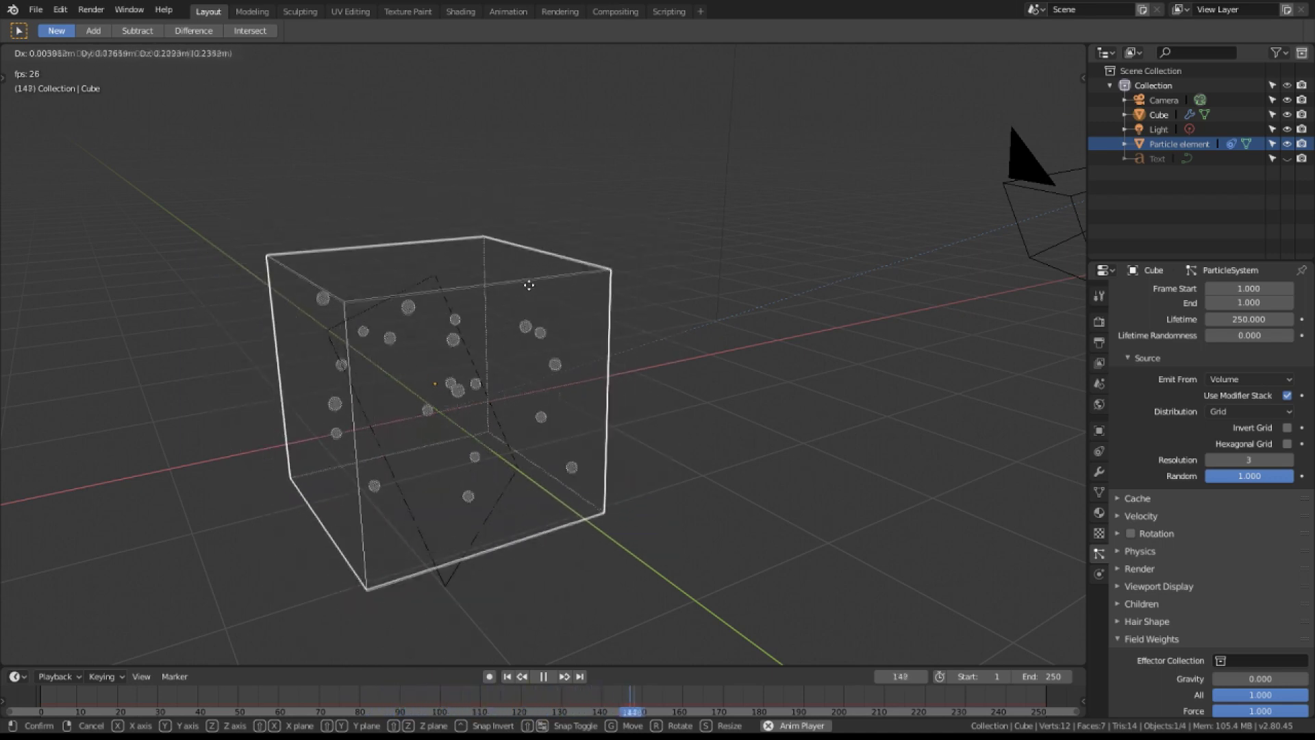
{"action": "left_click", "coordinate": [511, 316]}
{"action": "key", "text": "Escape"}
{"action": "left_click_drag", "start_coordinate": [1249, 475], "coordinate": [1117, 475]}
{"action": "left_click_drag", "start_coordinate": [1226, 475], "coordinate": [1294, 476]}
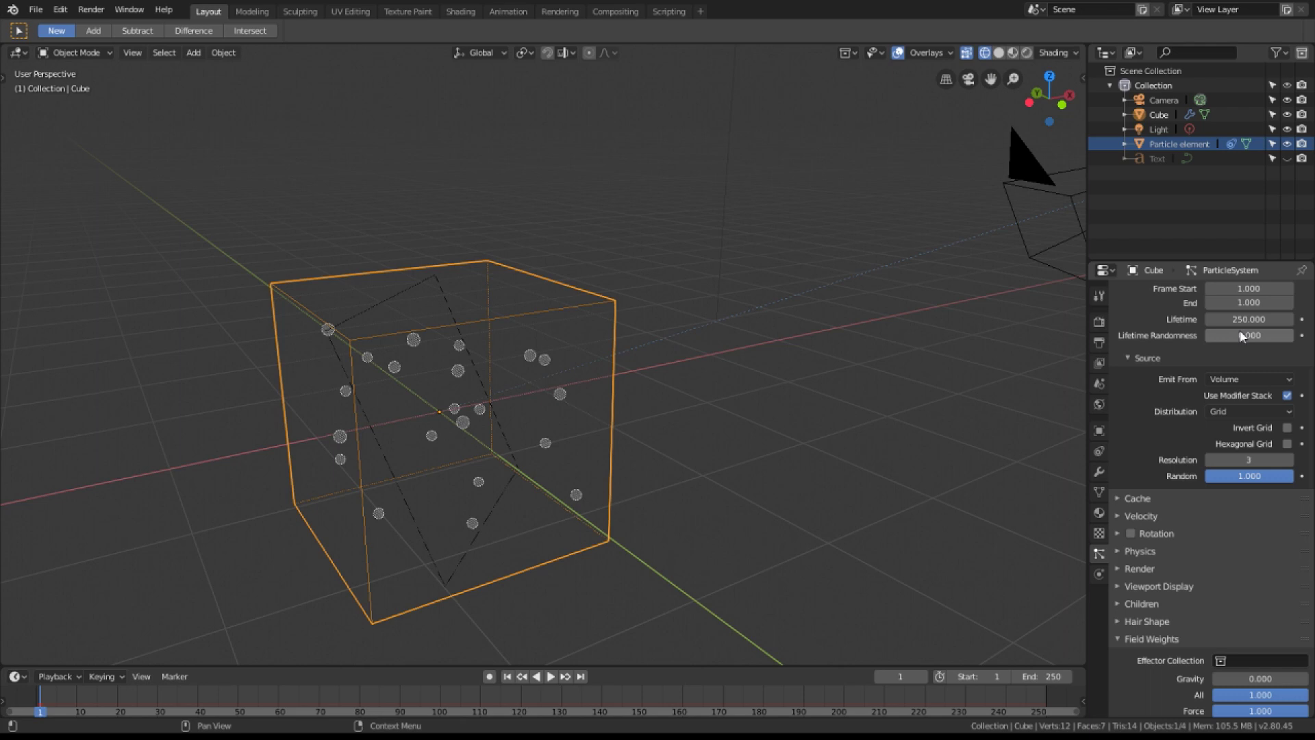
Render the cube's particles as Particle element instances using object rotation, at scale 0.500.
{"action": "left_click", "coordinate": [1119, 569]}
{"action": "scroll", "coordinate": [1197, 586], "scroll_direction": "down", "scroll_amount": 2}
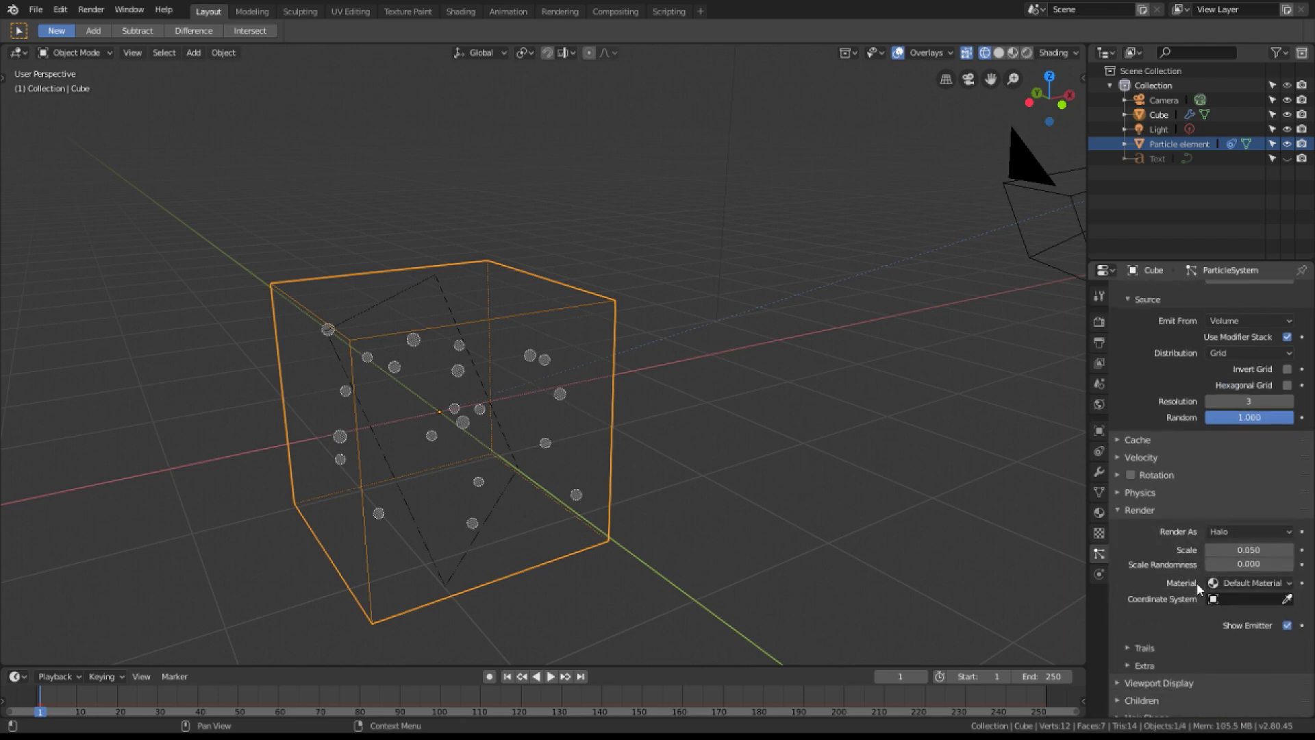
{"action": "scroll", "coordinate": [1197, 586], "scroll_direction": "down", "scroll_amount": 1}
{"action": "left_click", "coordinate": [1236, 502]}
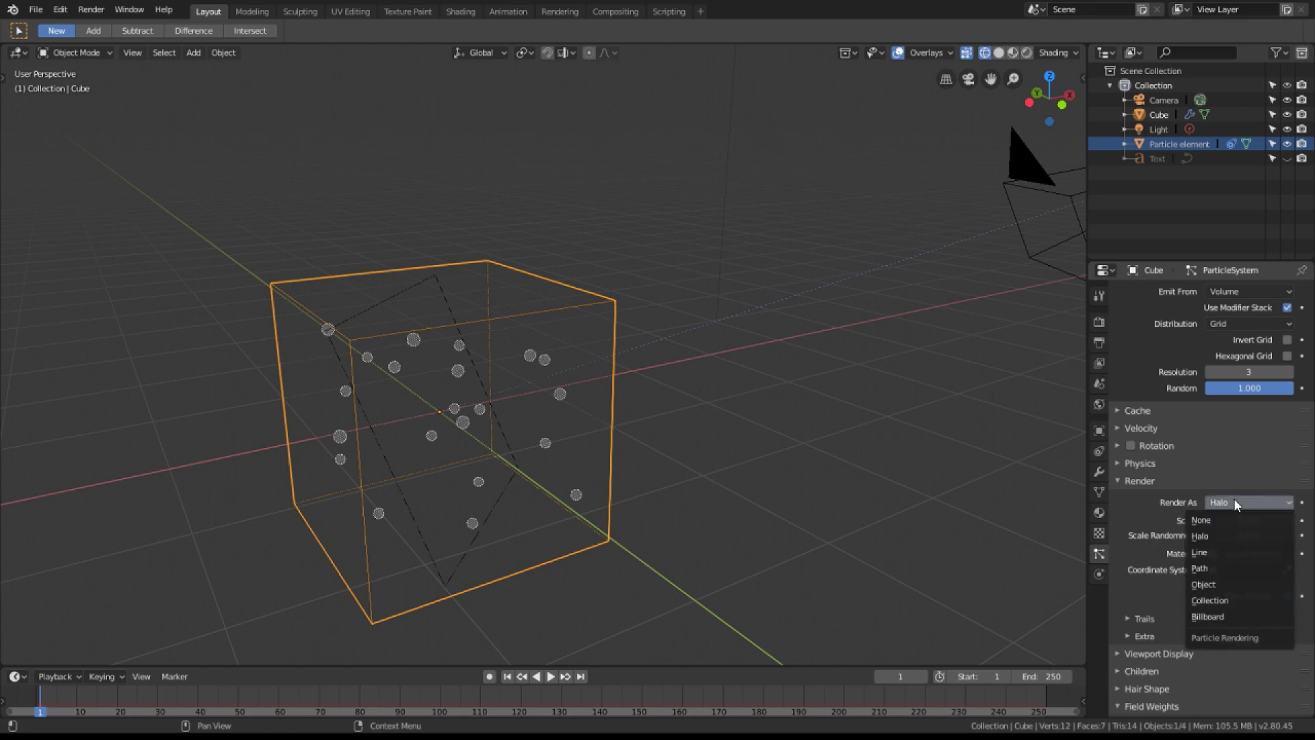
{"action": "left_click", "coordinate": [1211, 584]}
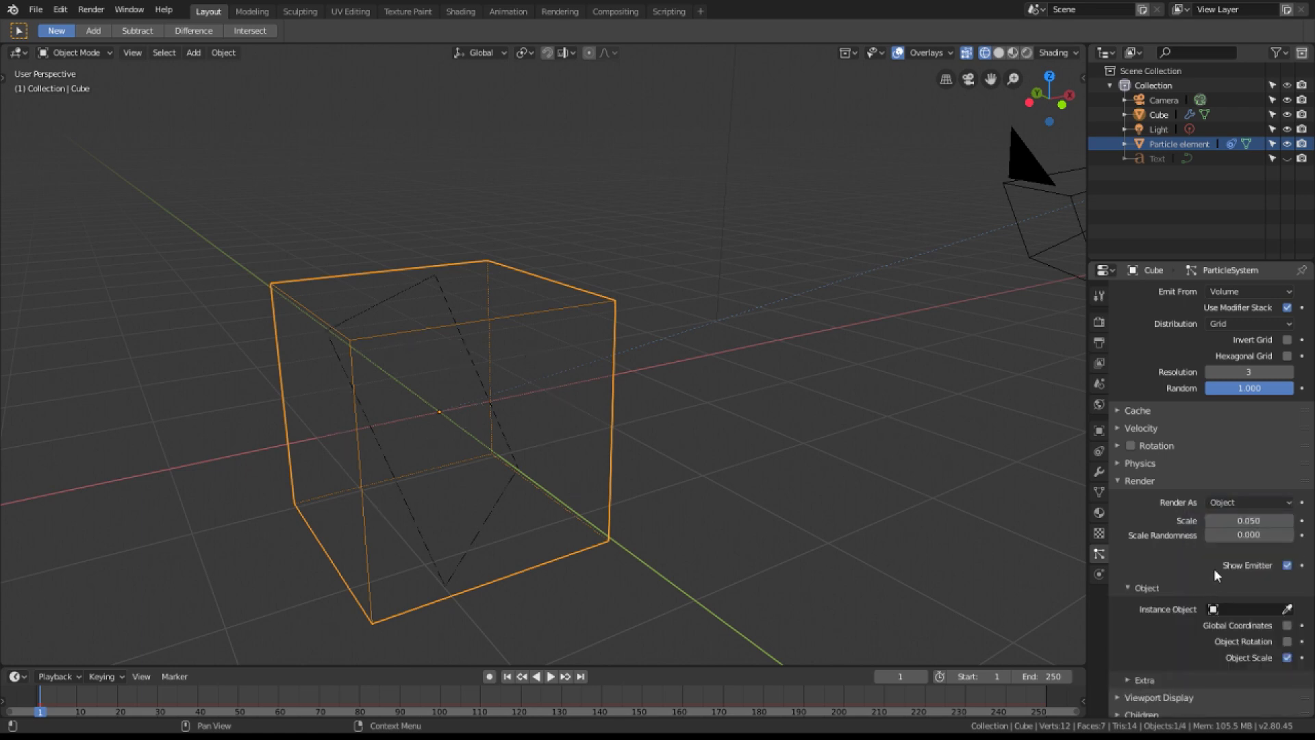
{"action": "left_click", "coordinate": [1234, 608]}
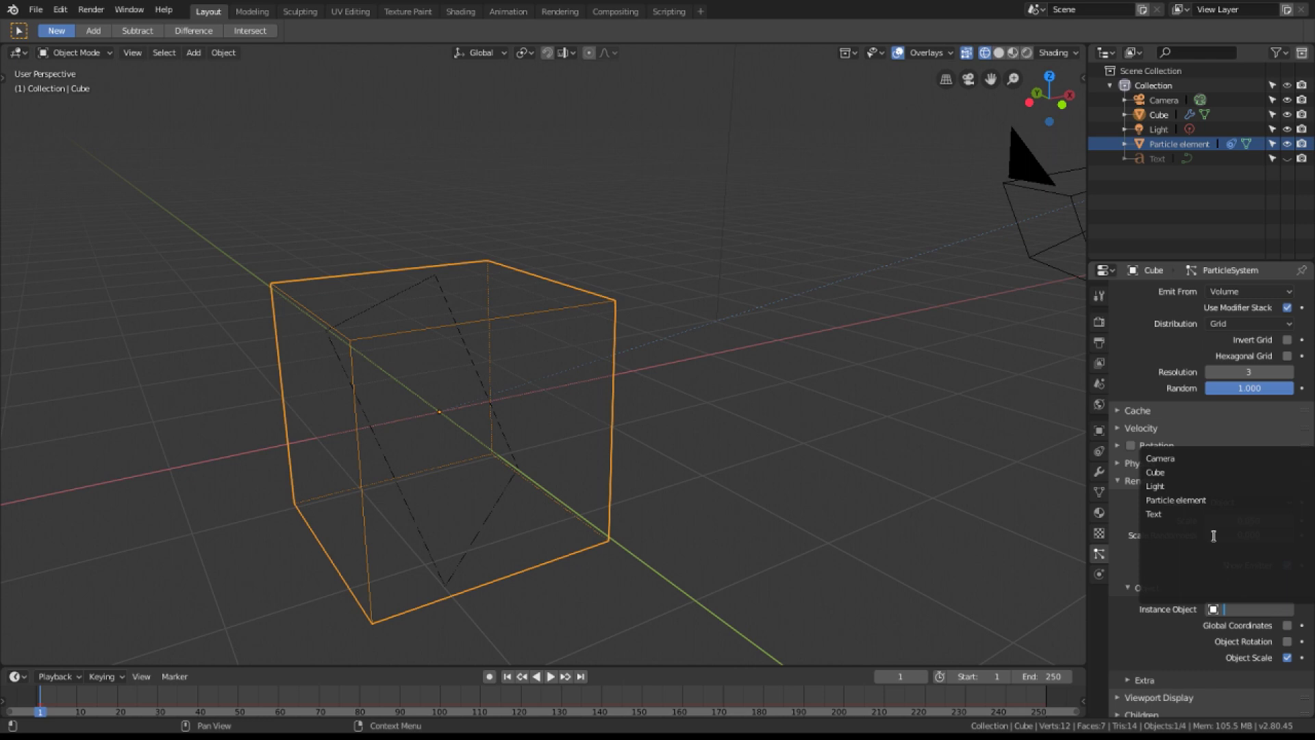
{"action": "left_click", "coordinate": [1178, 499]}
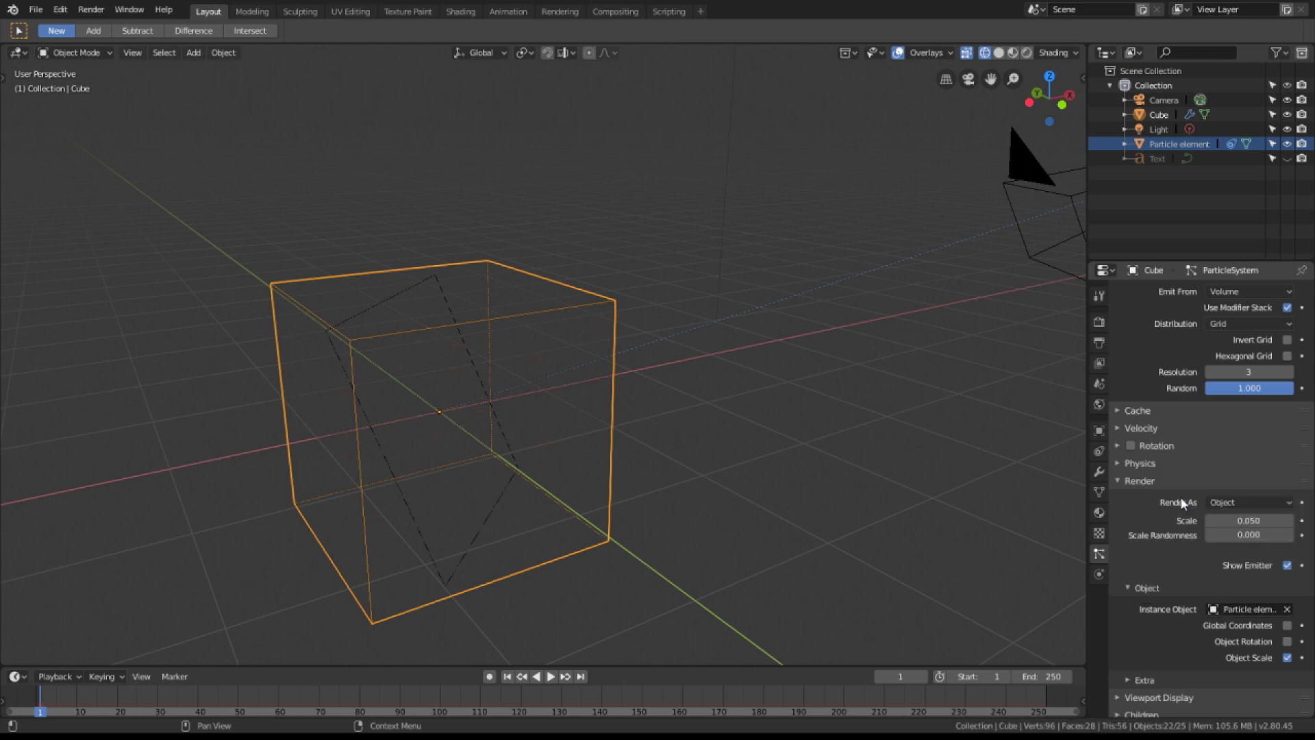
{"action": "left_click", "coordinate": [1287, 642]}
{"action": "scroll", "coordinate": [552, 363], "scroll_direction": "up", "scroll_amount": 4}
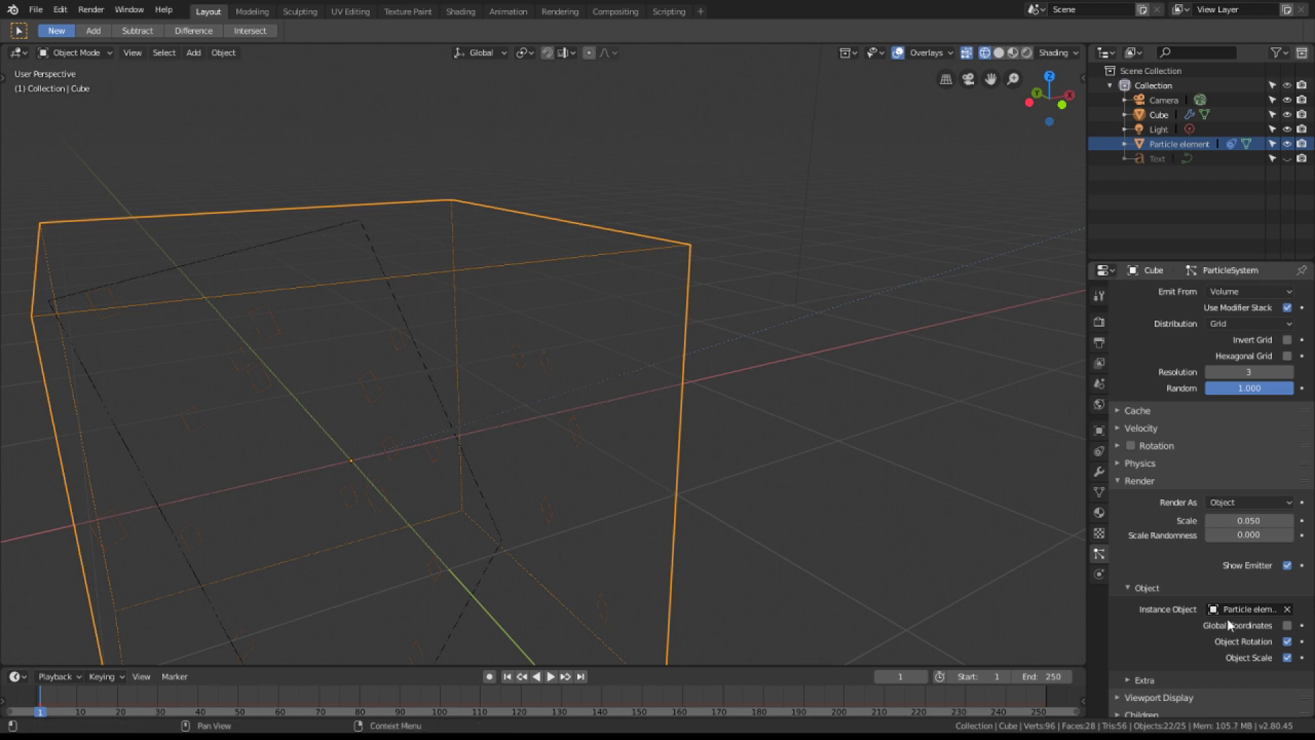
{"action": "left_click_drag", "start_coordinate": [1248, 520], "coordinate": [1301, 520]}
{"action": "left_click_drag", "start_coordinate": [988, 482], "coordinate": [589, 427], "text": "alt"}
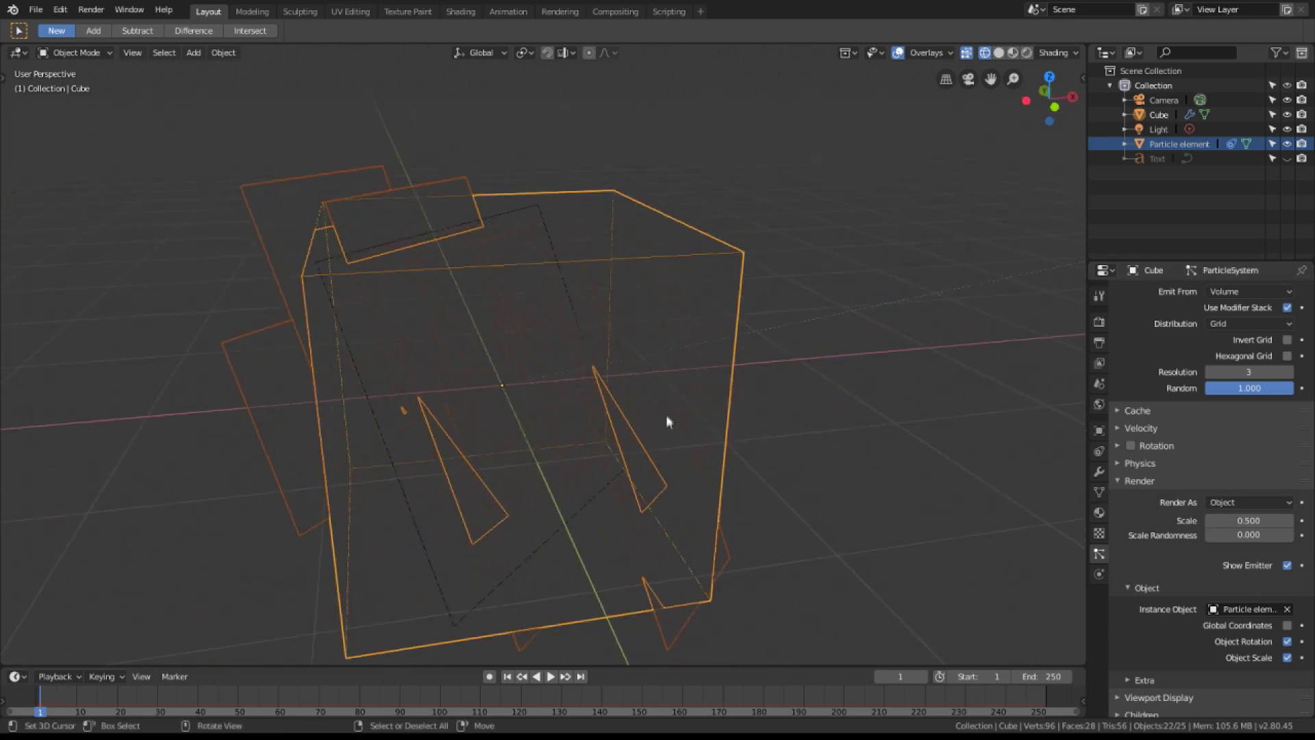
Switch the viewport to LookDev material preview and orbit around the cloud cube.
{"action": "left_click", "coordinate": [999, 53]}
{"action": "left_click", "coordinate": [1014, 52]}
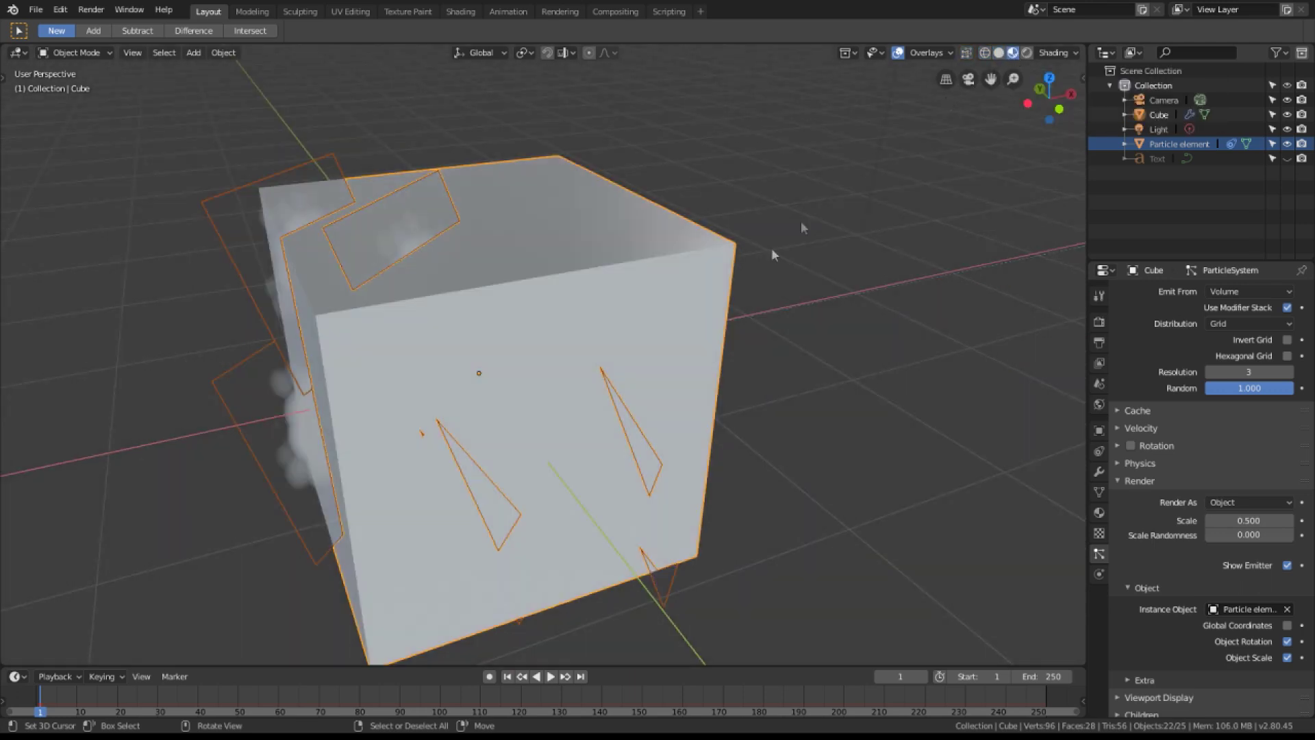
{"action": "mouse_move", "coordinate": [749, 271]}
{"action": "middle_mouse_down"}
{"action": "mouse_move", "coordinate": [651, 347]}
{"action": "mouse_move", "coordinate": [652, 329]}
{"action": "middle_mouse_up"}
{"action": "mouse_move", "coordinate": [516, 409]}
{"action": "middle_mouse_down"}
{"action": "mouse_move", "coordinate": [523, 381]}
{"action": "mouse_move", "coordinate": [531, 390]}
{"action": "middle_mouse_up"}
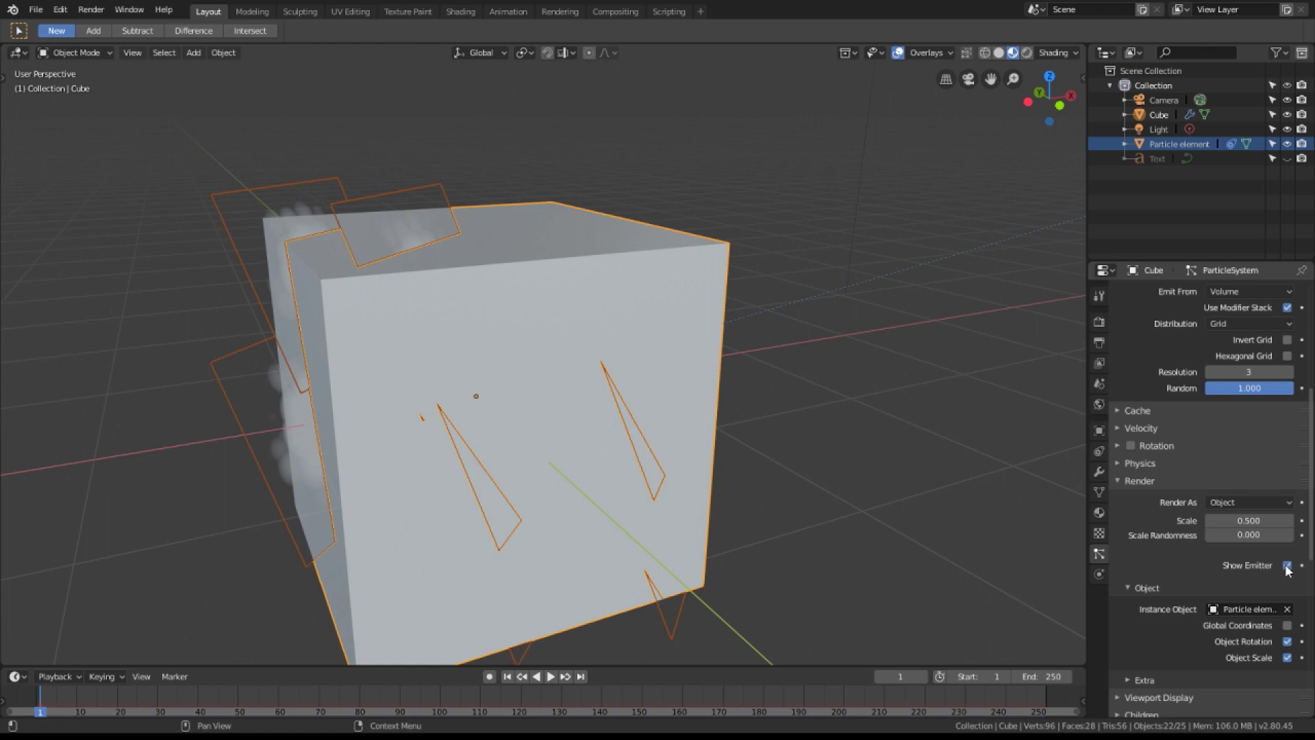
Set the cube's Viewport Display to show it as Bounds.
{"action": "left_click", "coordinate": [1099, 431]}
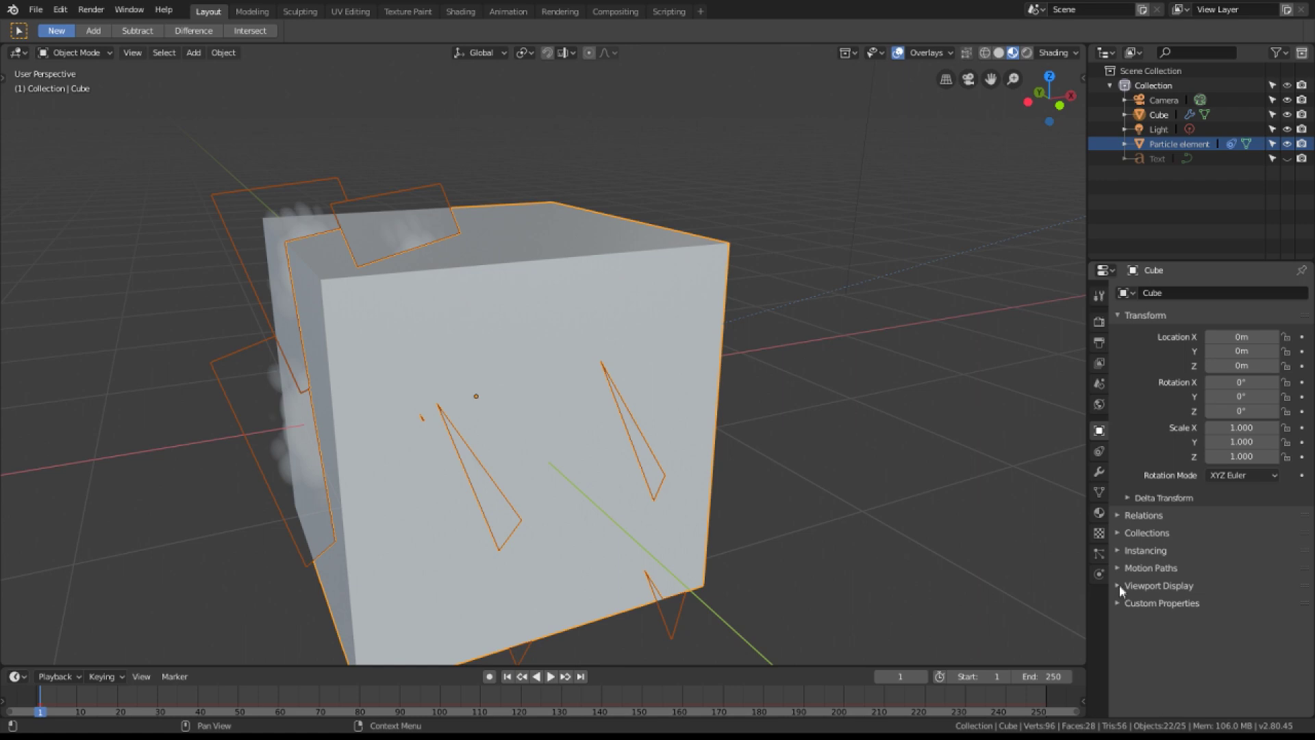
{"action": "left_click", "coordinate": [1119, 586]}
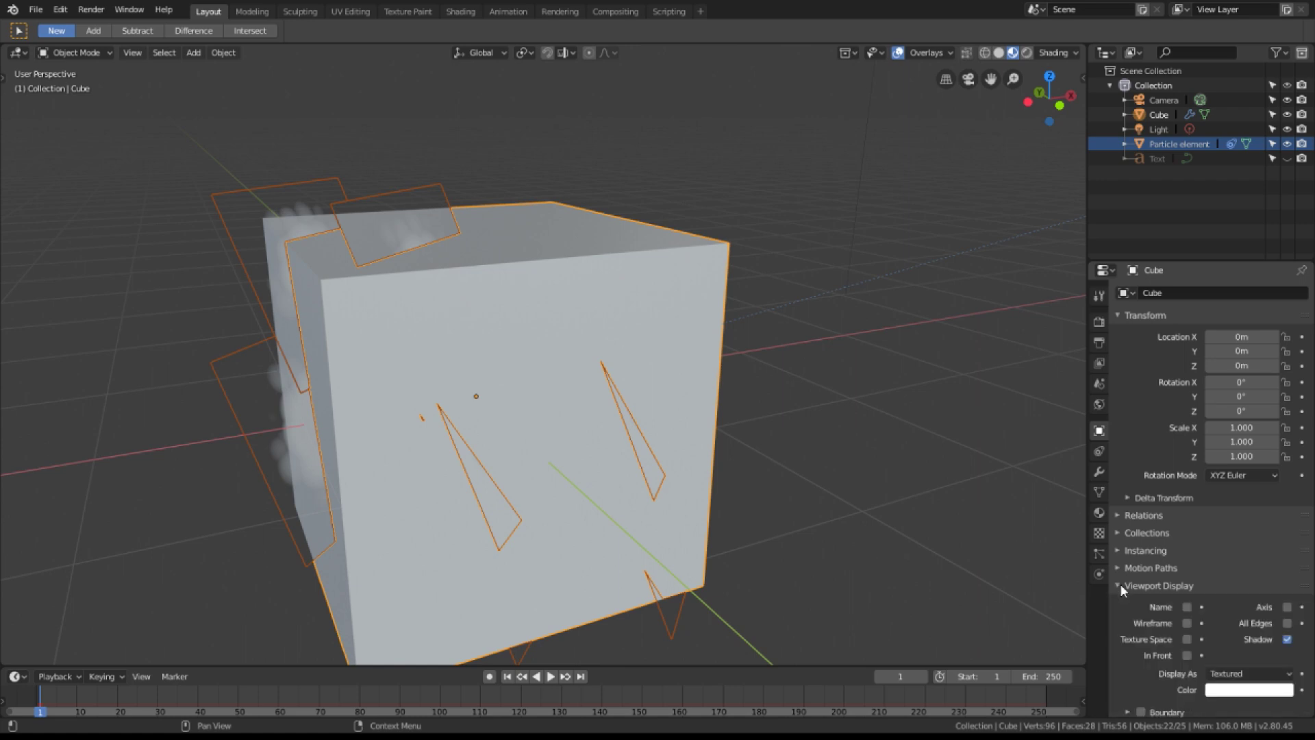
{"action": "left_click", "coordinate": [1235, 675]}
{"action": "left_click", "coordinate": [1229, 656]}
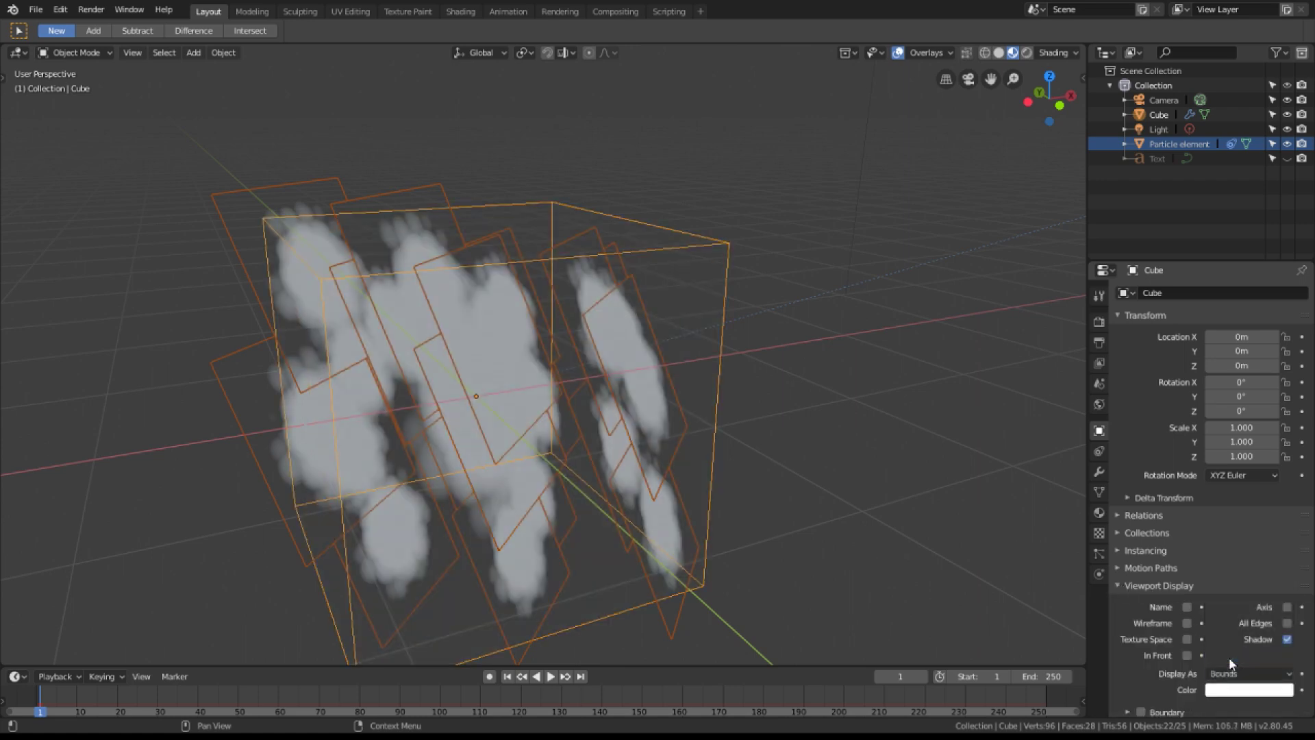
{"action": "middle_click_drag", "start_coordinate": [804, 429], "coordinate": [693, 383]}
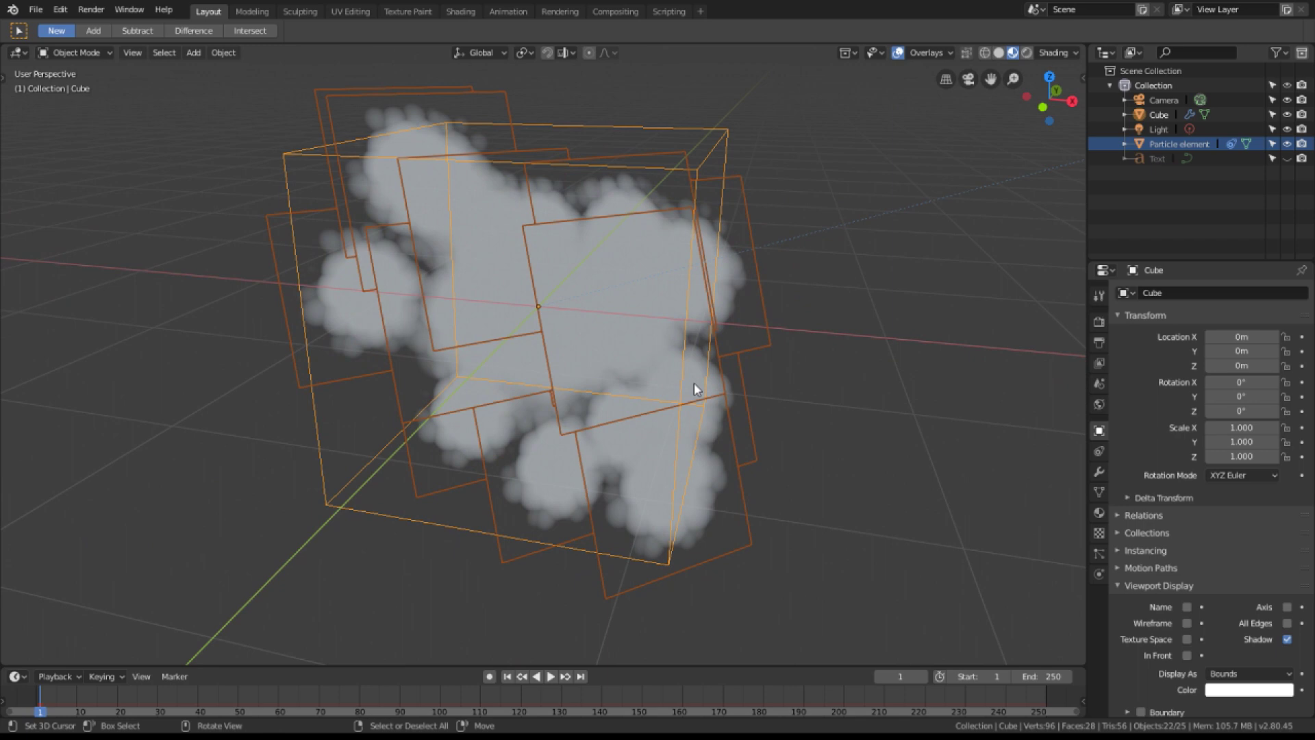
Look through the camera with Lock Camera to View enabled and frame the cloud.
{"action": "key", "text": "KP_0"}
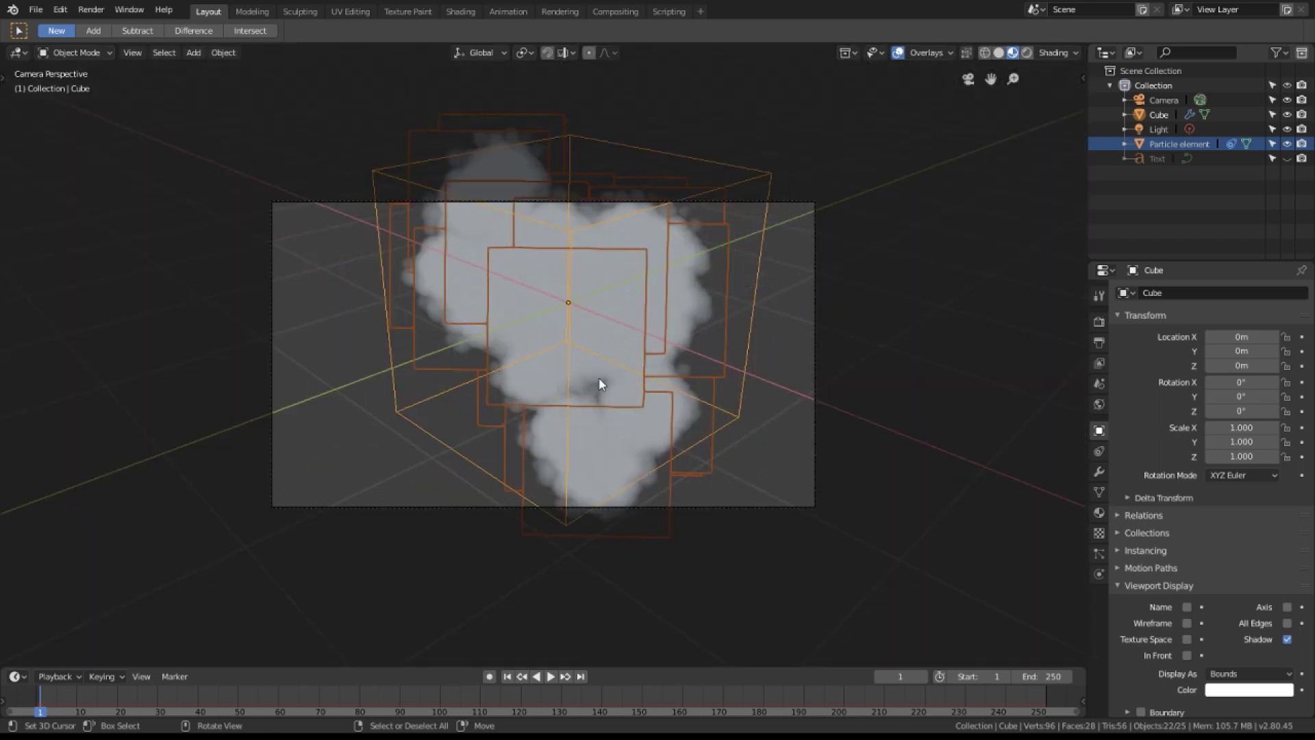
{"action": "key", "text": "n"}
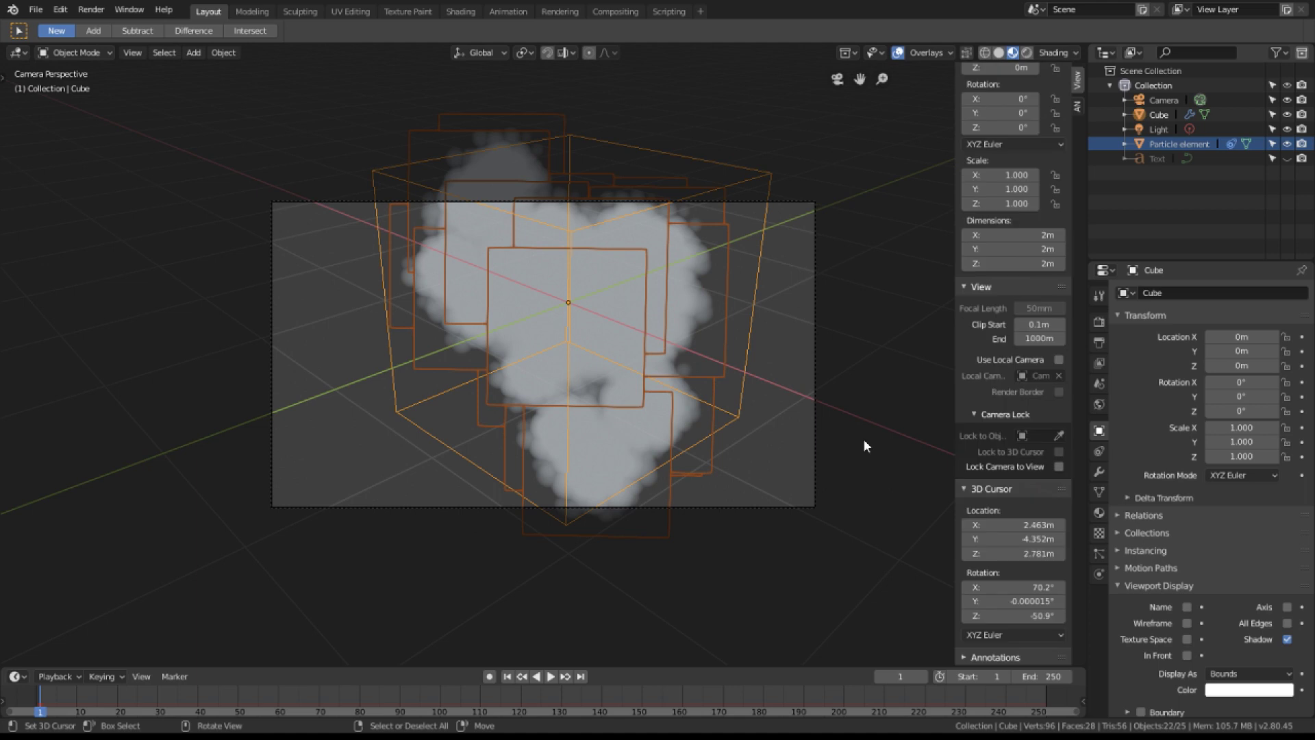
{"action": "left_click", "coordinate": [1059, 467]}
{"action": "mouse_move", "coordinate": [833, 361]}
{"action": "middle_mouse_down"}
{"action": "mouse_move", "coordinate": [607, 365]}
{"action": "mouse_move", "coordinate": [654, 368]}
{"action": "mouse_move", "coordinate": [670, 261]}
{"action": "mouse_move", "coordinate": [678, 293]}
{"action": "mouse_move", "coordinate": [754, 303]}
{"action": "mouse_move", "coordinate": [867, 291]}
{"action": "mouse_move", "coordinate": [897, 328]}
{"action": "mouse_move", "coordinate": [925, 309]}
{"action": "mouse_move", "coordinate": [824, 297]}
{"action": "mouse_move", "coordinate": [765, 309]}
{"action": "mouse_move", "coordinate": [776, 367]}
{"action": "mouse_move", "coordinate": [895, 362]}
{"action": "mouse_move", "coordinate": [768, 368]}
{"action": "mouse_move", "coordinate": [832, 368]}
{"action": "middle_mouse_up"}
Reframe the cloud in the maximized camera view, then split it into two stacked views.
{"action": "left_click_drag", "start_coordinate": [3, 47], "coordinate": [531, 77]}
{"action": "middle_click_drag", "start_coordinate": [252, 311], "coordinate": [363, 291]}
{"action": "key", "text": "n"}
{"action": "middle_click_drag", "start_coordinate": [784, 371], "coordinate": [780, 281]}
{"action": "key", "text": "ctrl+space"}
{"action": "middle_click_drag", "start_coordinate": [420, 391], "coordinate": [393, 362]}
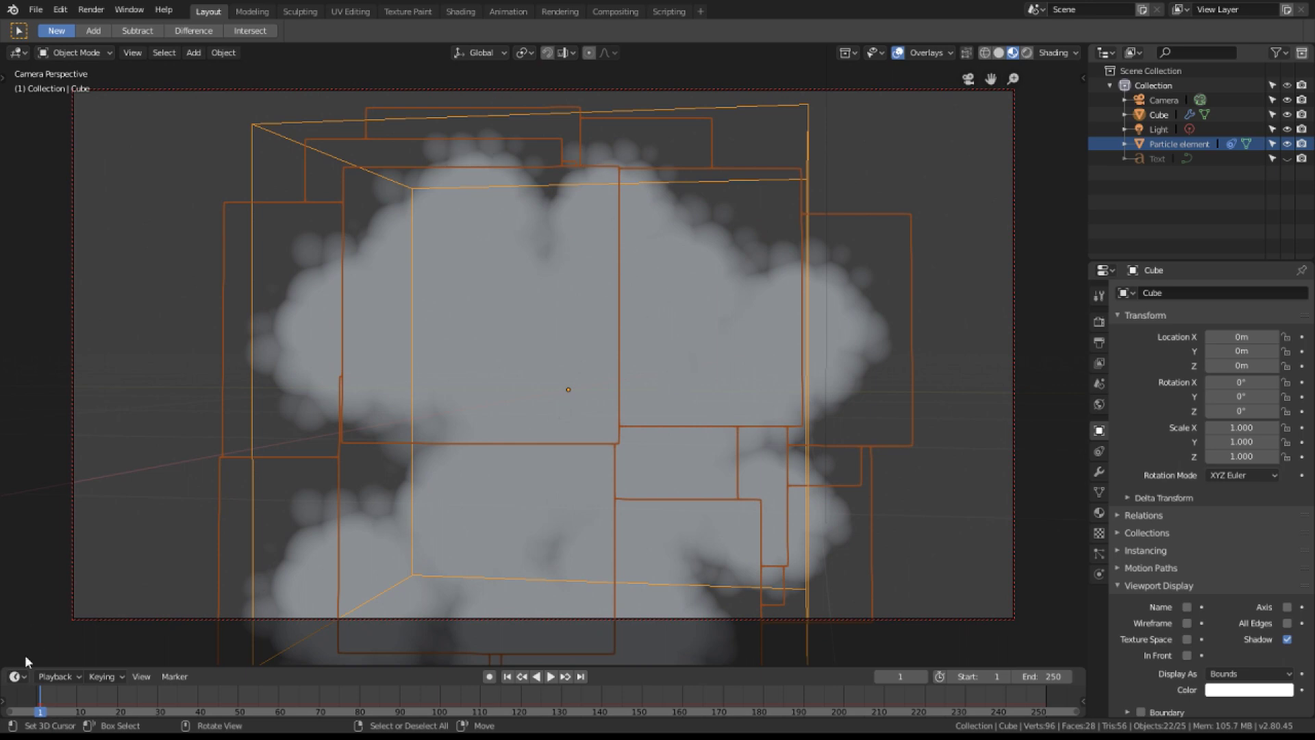
{"action": "left_click_drag", "start_coordinate": [6, 660], "coordinate": [28, 335]}
Turn the lower pane into a Shader Editor showing the Particle element's Cloud material nodes.
{"action": "left_click", "coordinate": [17, 345]}
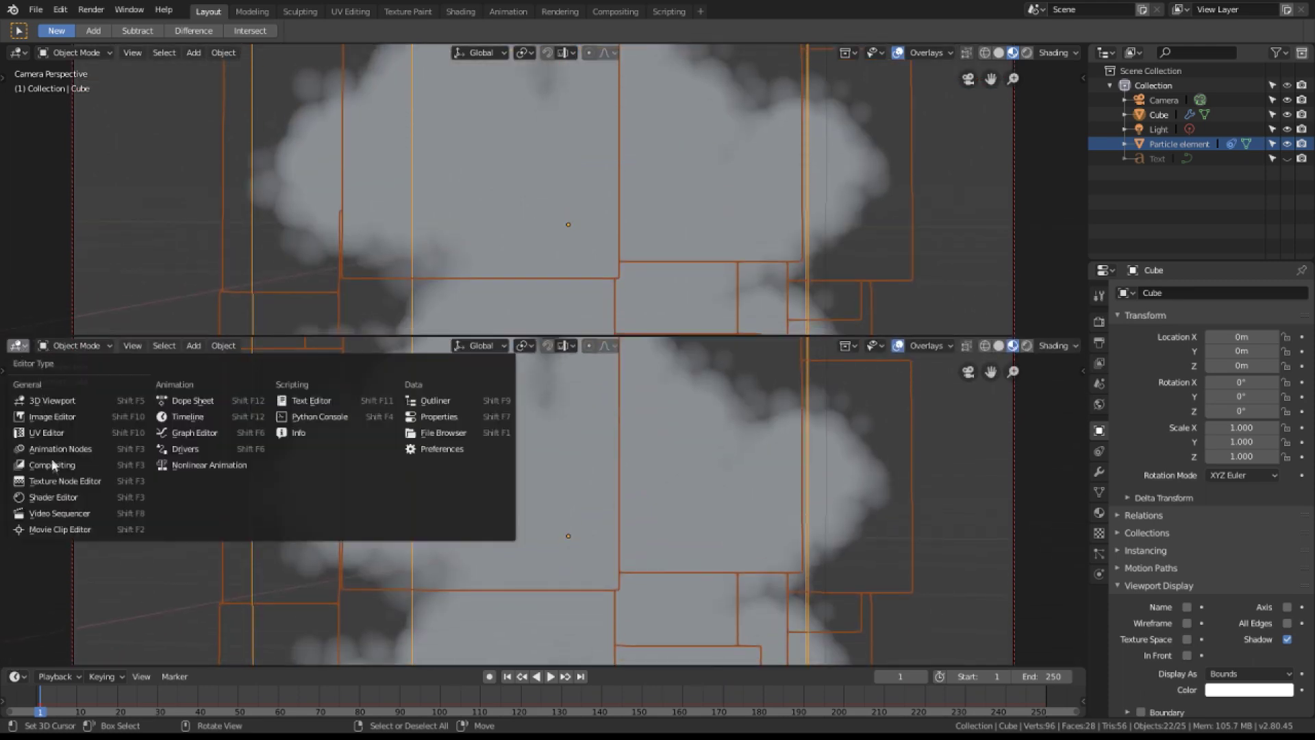
{"action": "left_click", "coordinate": [63, 500]}
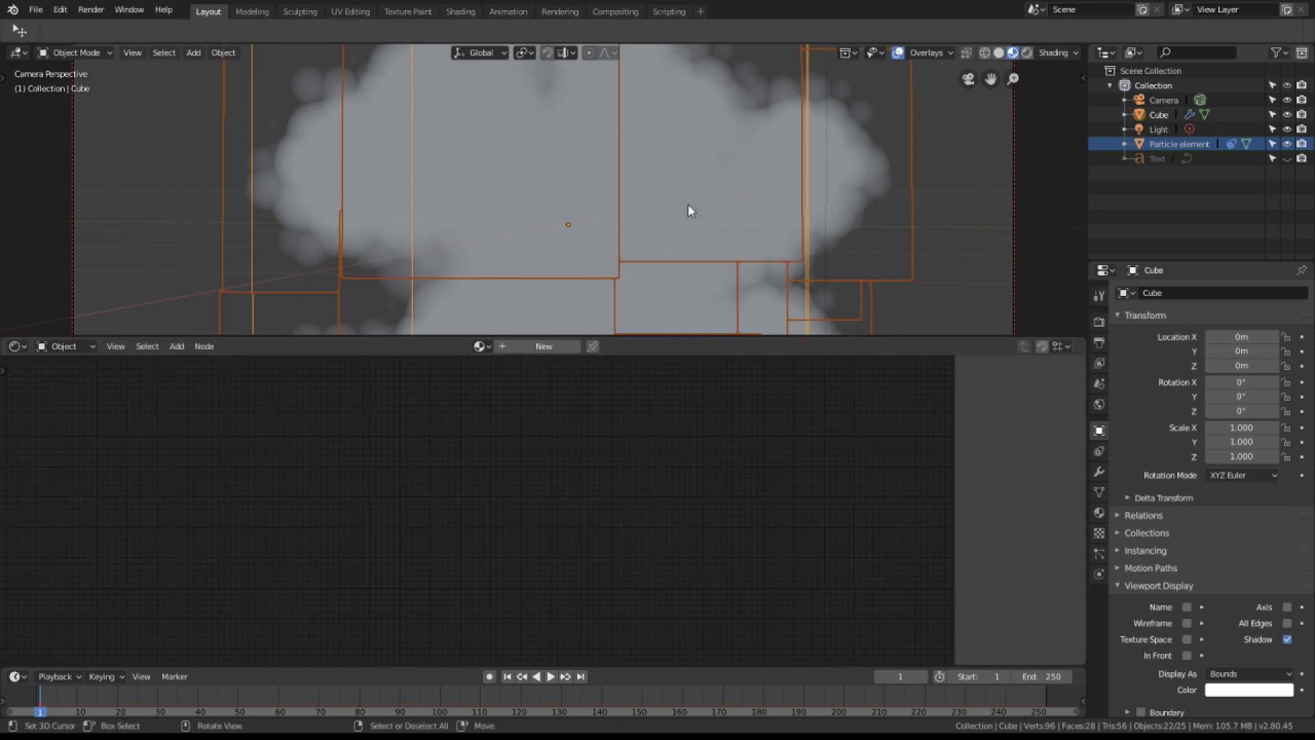
{"action": "middle_click_drag", "start_coordinate": [688, 203], "coordinate": [639, 236], "text": "ctrl"}
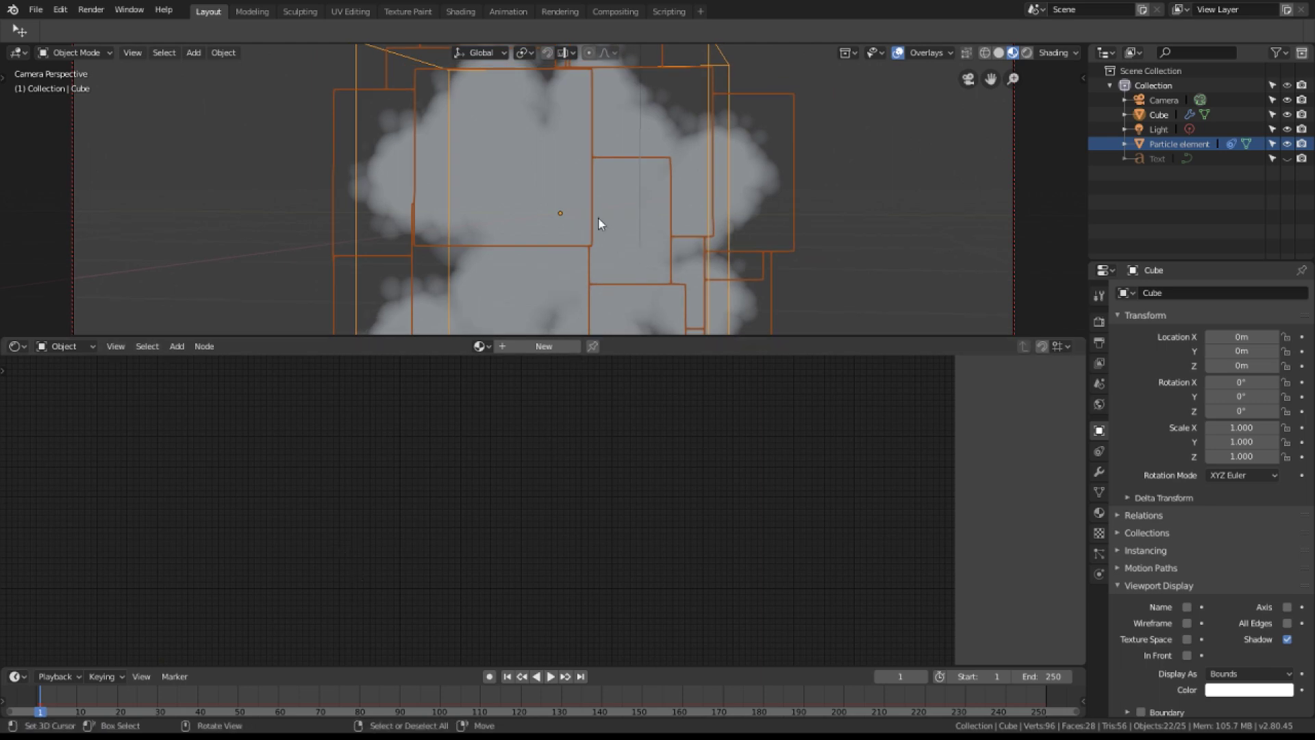
{"action": "left_click", "coordinate": [1137, 141]}
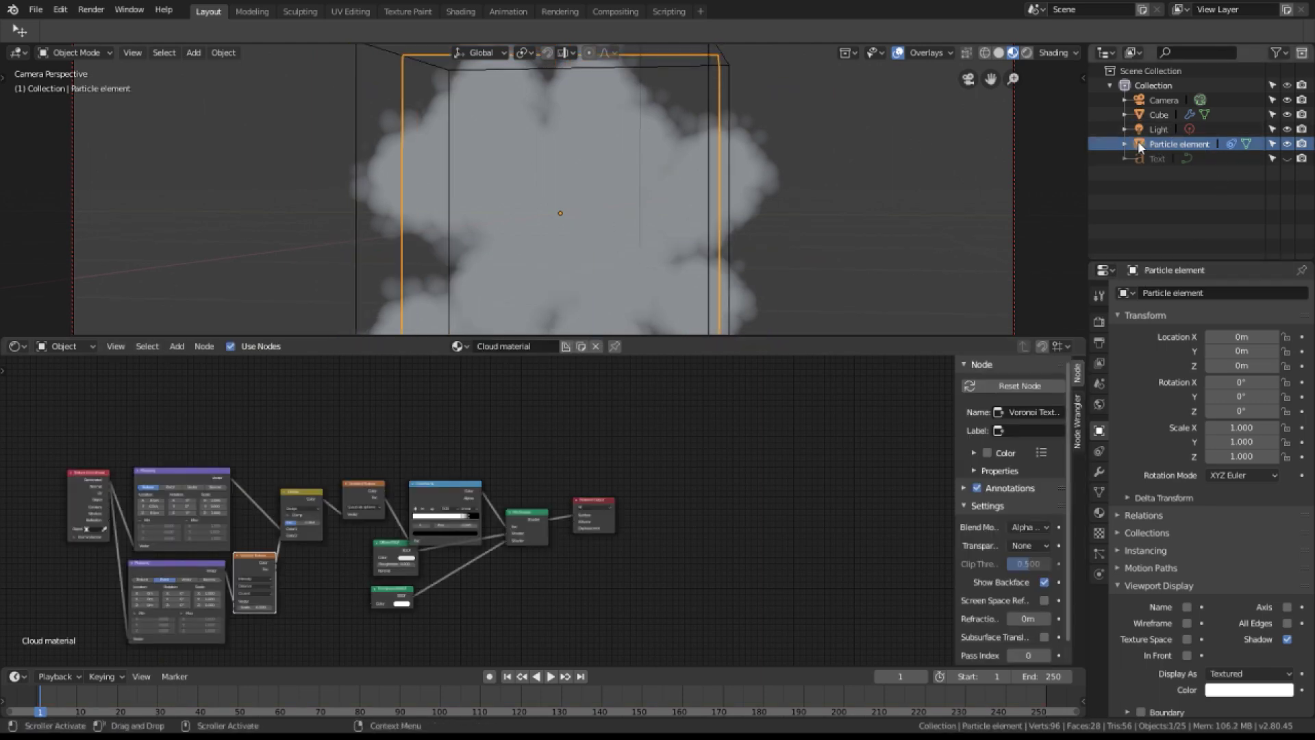
{"action": "key", "text": "Home"}
{"action": "scroll", "coordinate": [575, 441], "scroll_direction": "up", "scroll_amount": 5}
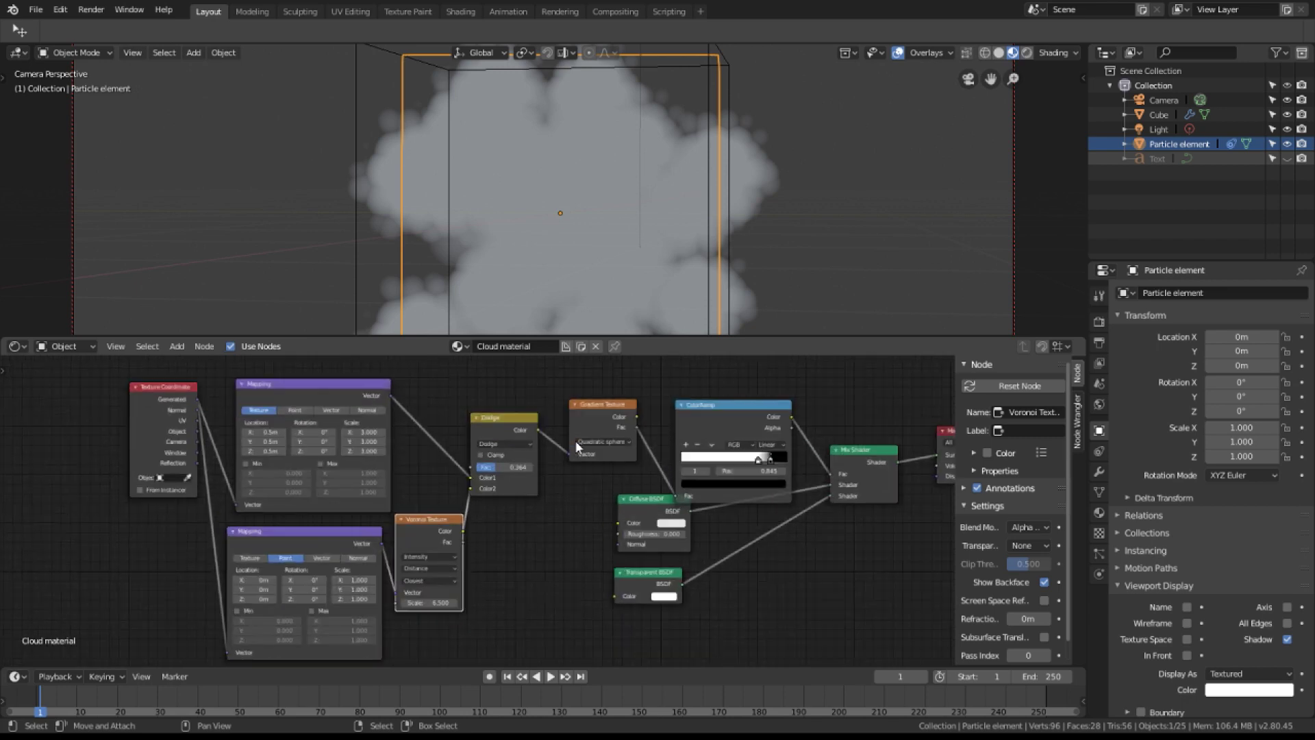
{"action": "middle_click_drag", "start_coordinate": [576, 442], "coordinate": [650, 459]}
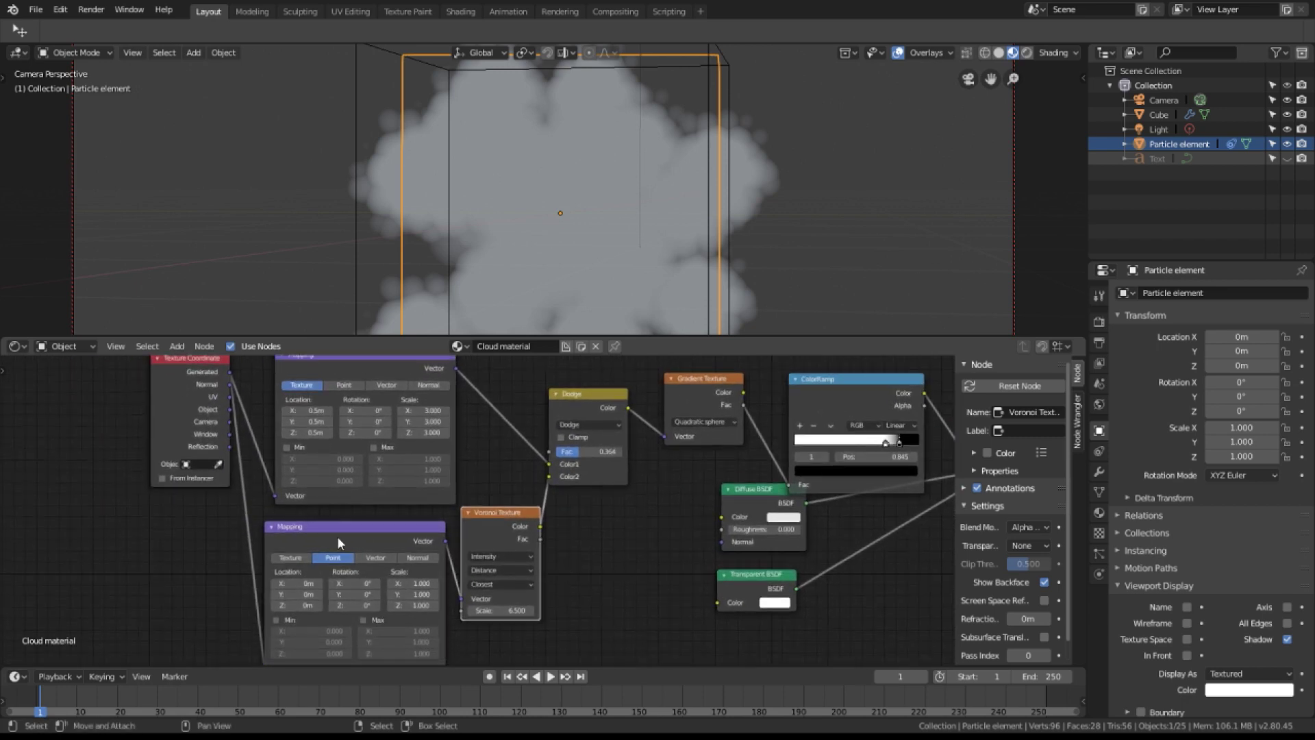
{"action": "middle_click_drag", "start_coordinate": [410, 602], "coordinate": [419, 546]}
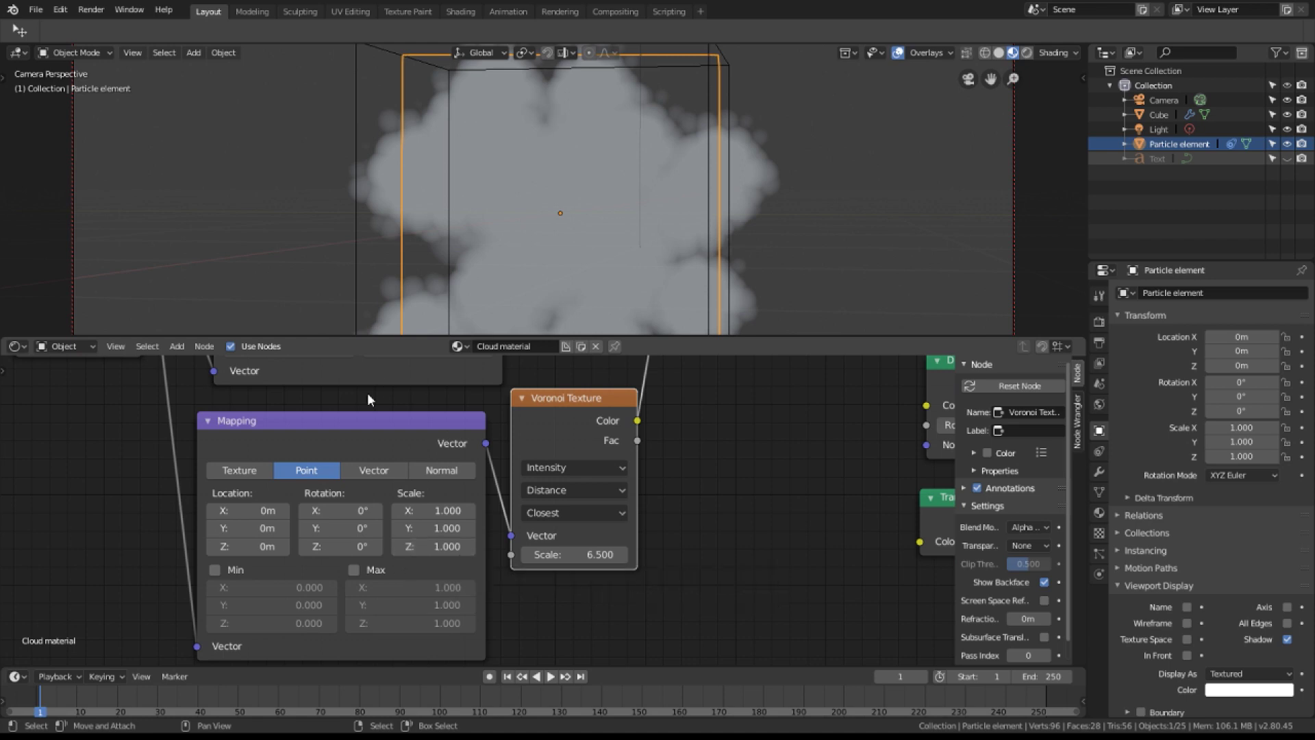
Set the lower Mapping node's Z scale to 0.67.
{"action": "left_click_drag", "start_coordinate": [538, 410], "coordinate": [526, 411]}
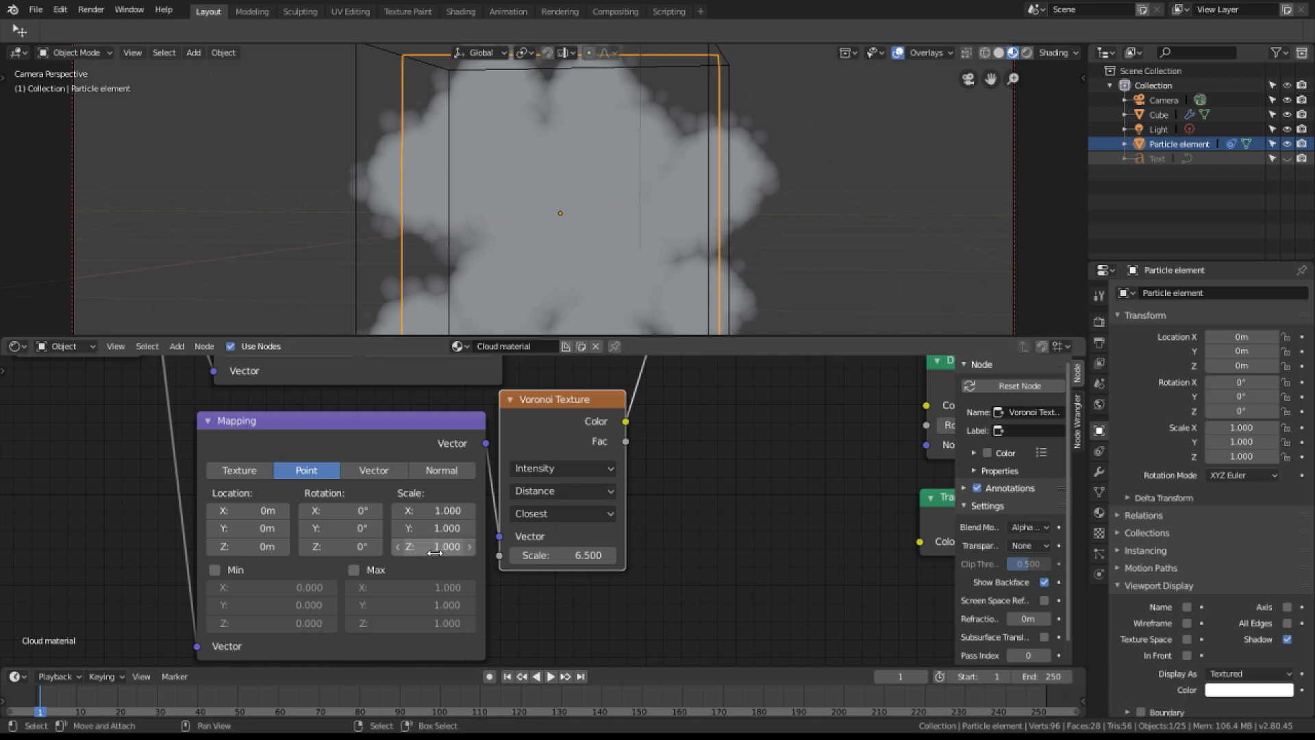
{"action": "scroll", "coordinate": [435, 546], "scroll_direction": "up", "scroll_amount": 1, "text": "ctrl"}
{"action": "mouse_move", "coordinate": [434, 547]}
{"action": "left_mouse_down"}
{"action": "mouse_move", "coordinate": [449, 546]}
{"action": "mouse_move", "coordinate": [428, 545]}
{"action": "left_mouse_up"}
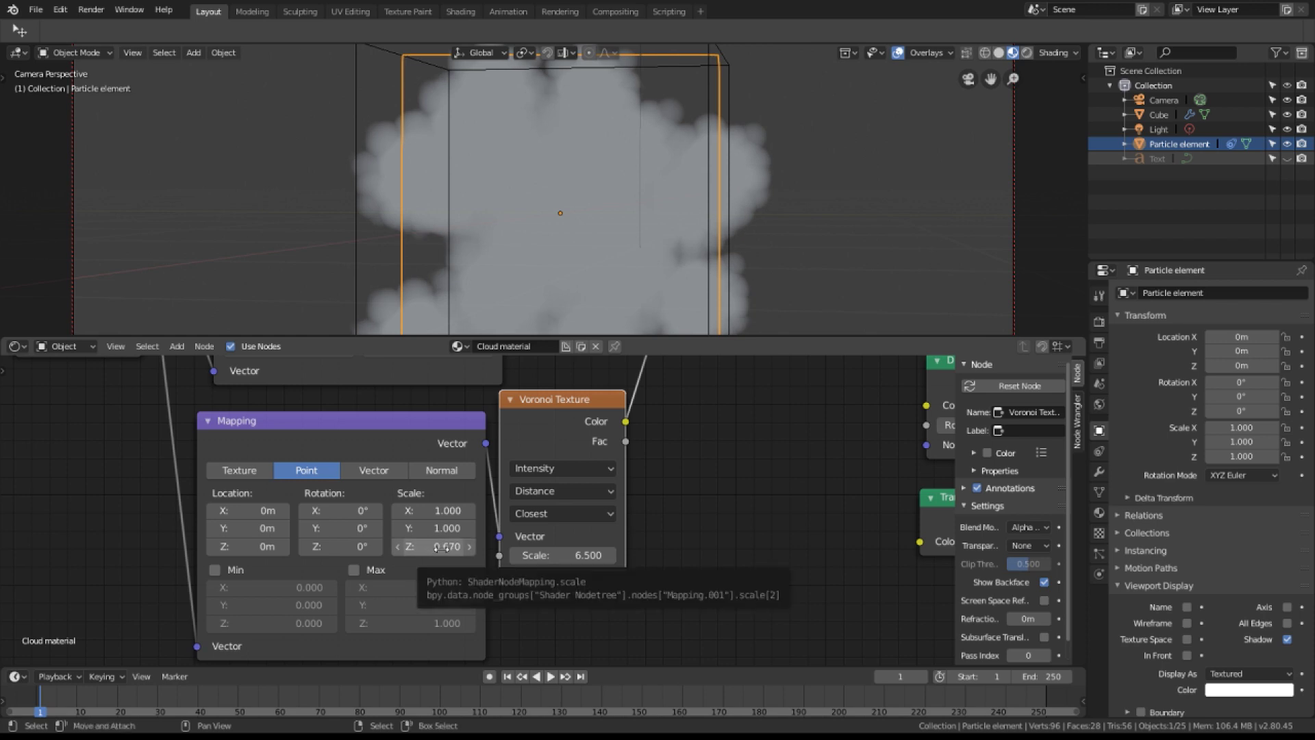
{"action": "left_click", "coordinate": [434, 547]}
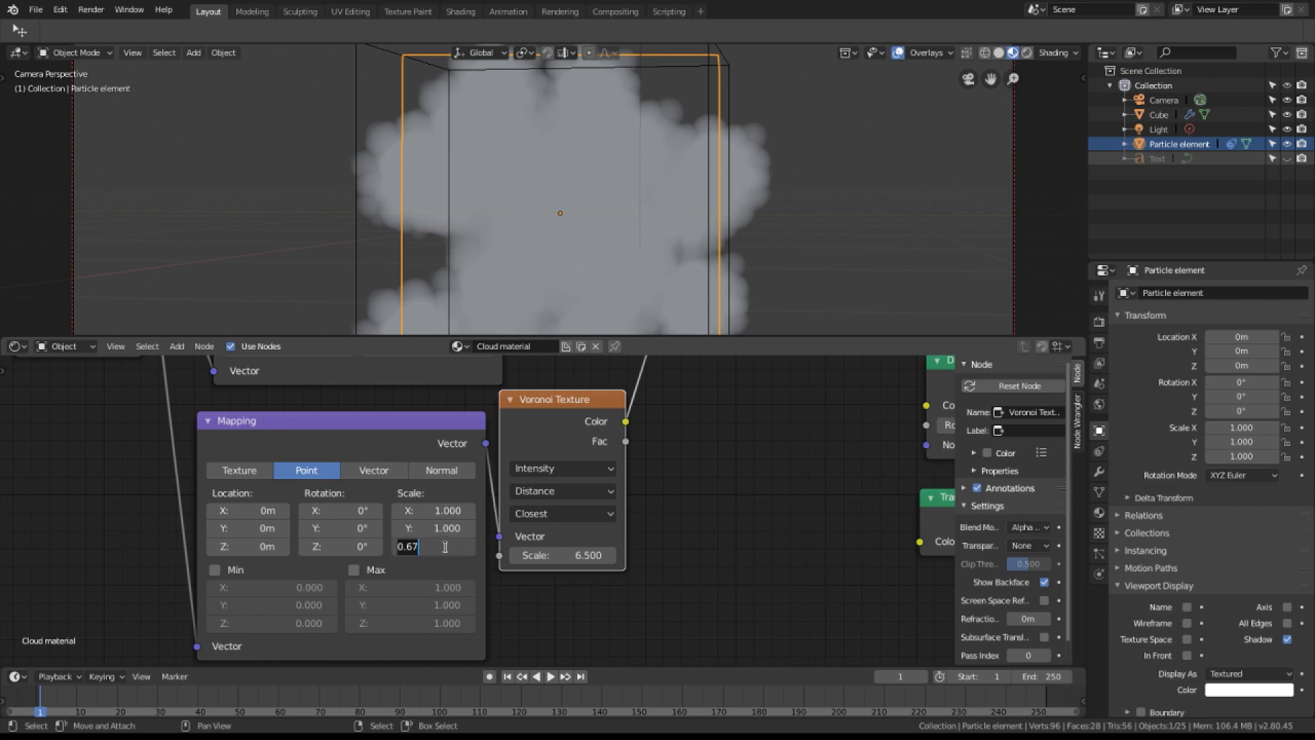
{"action": "key", "text": "Return"}
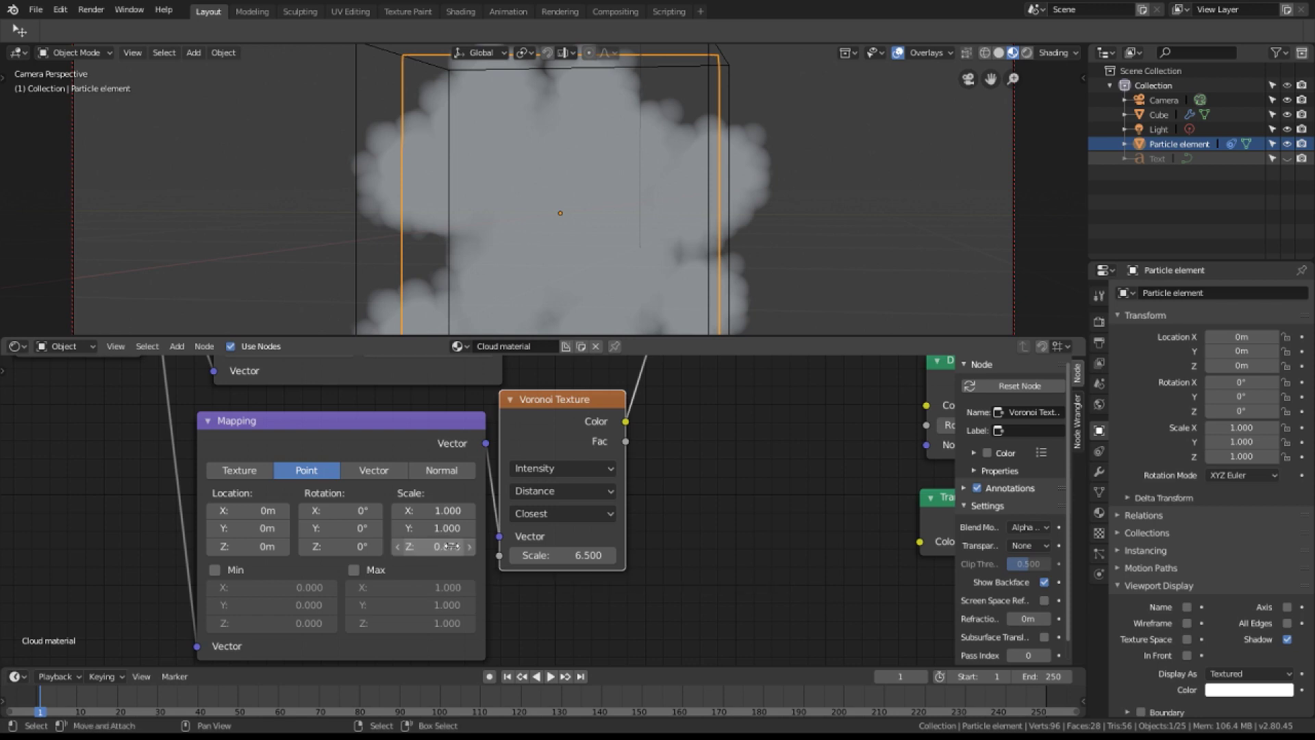
Add a driver to the Mapping Z scale with its variable reading the Particle element.
{"action": "right_click", "coordinate": [450, 546]}
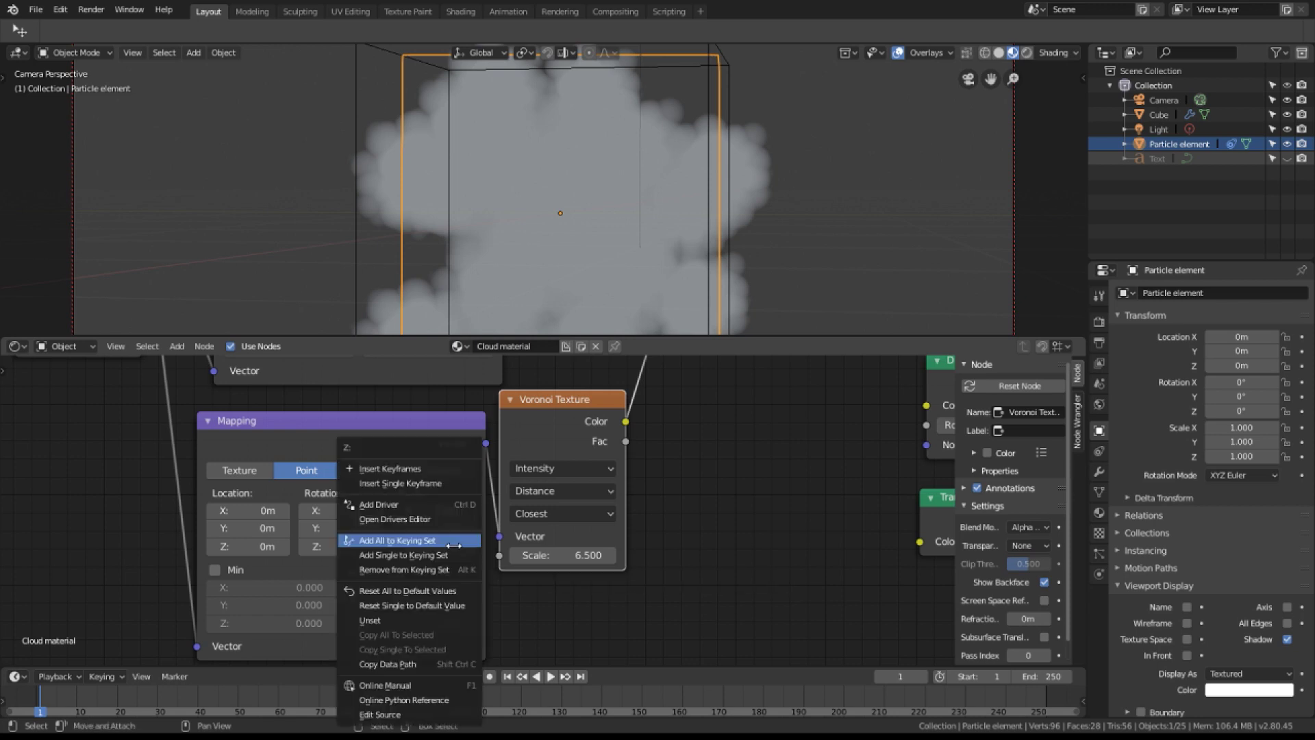
{"action": "left_click", "coordinate": [429, 504]}
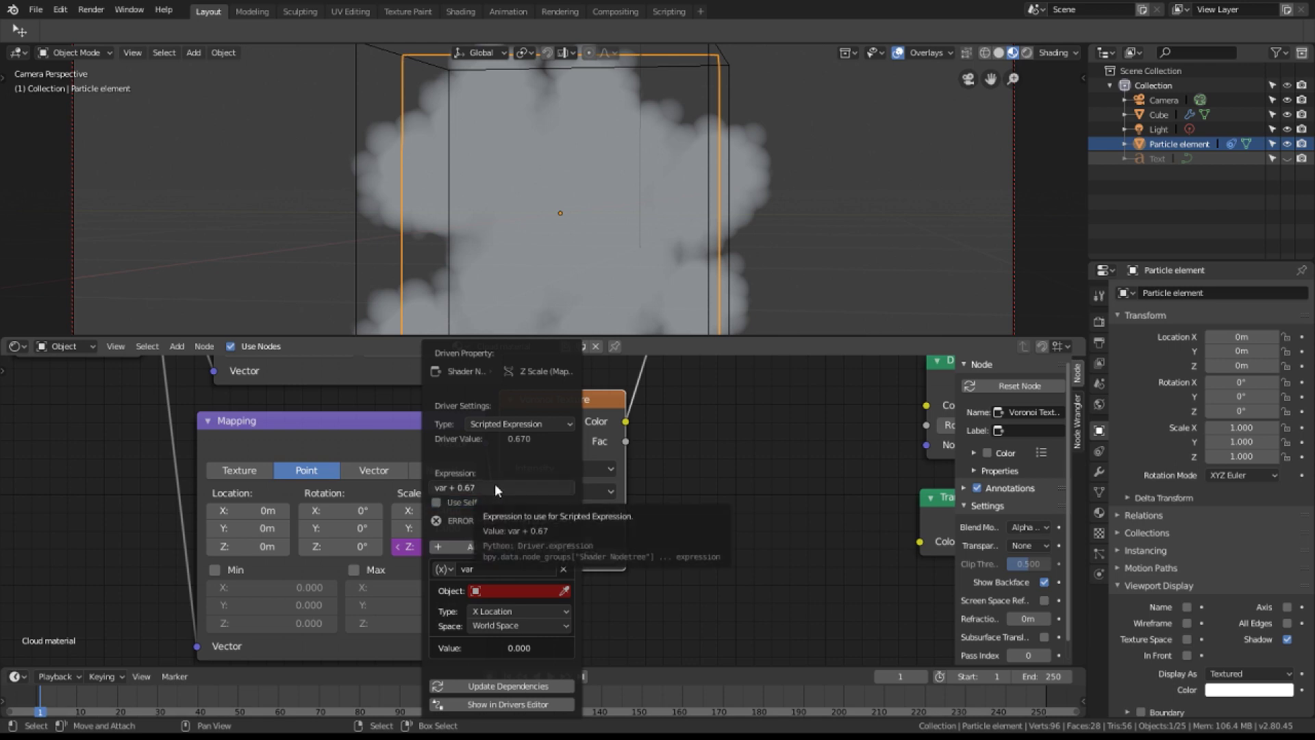
{"action": "left_click", "coordinate": [498, 589]}
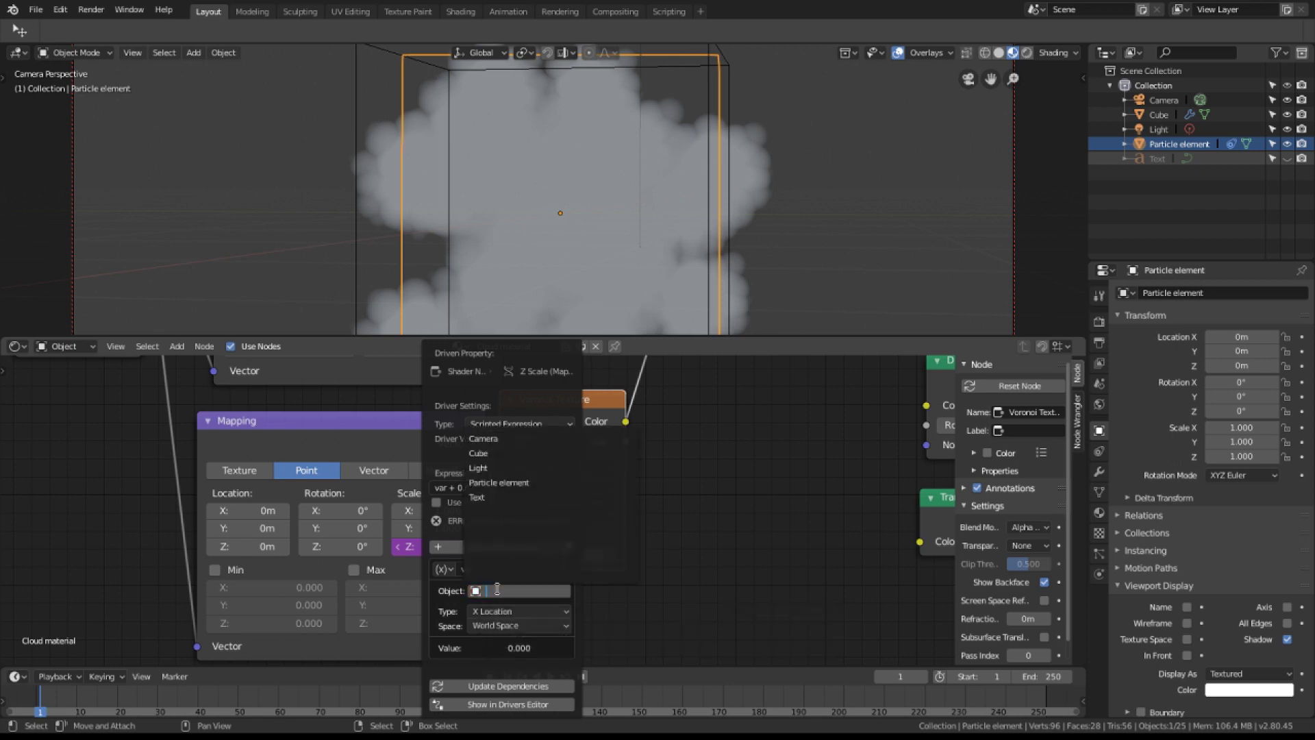
{"action": "left_click", "coordinate": [499, 483]}
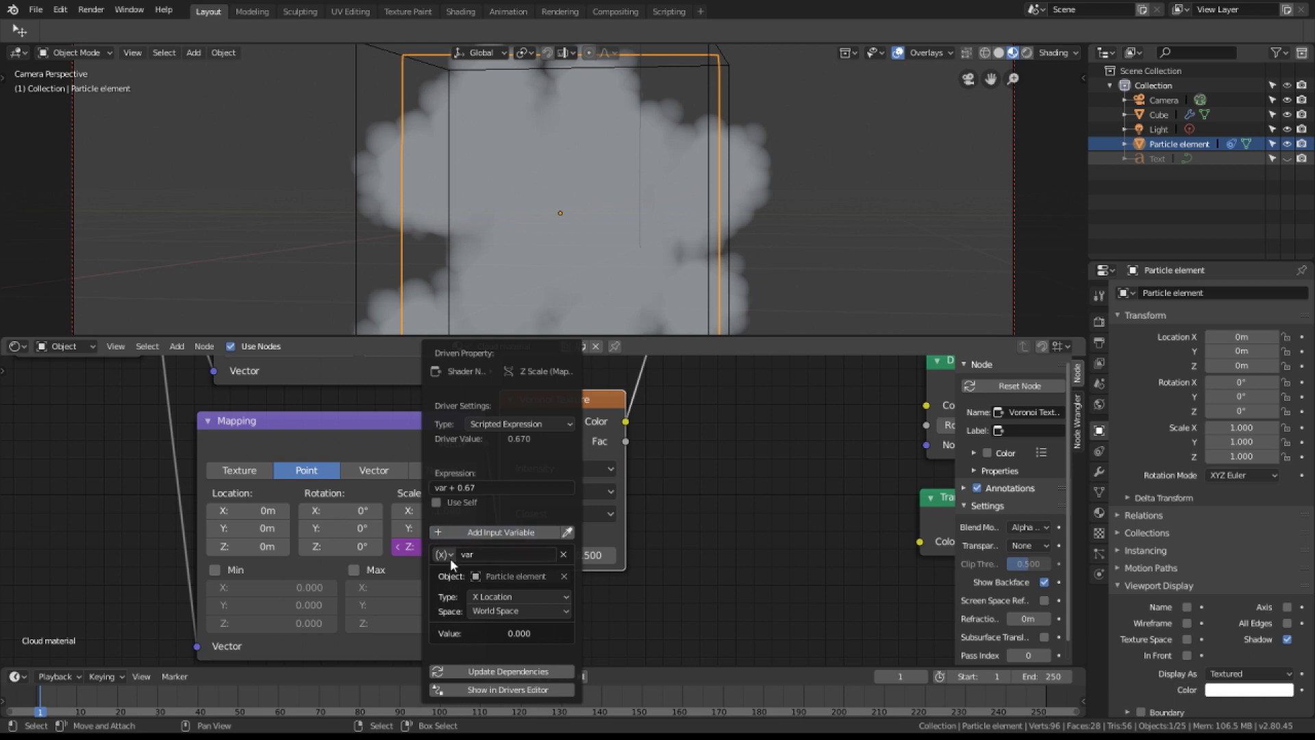
Rename the driver variable to EmitVar and set the expression to EmitVar.
{"action": "left_click", "coordinate": [489, 555]}
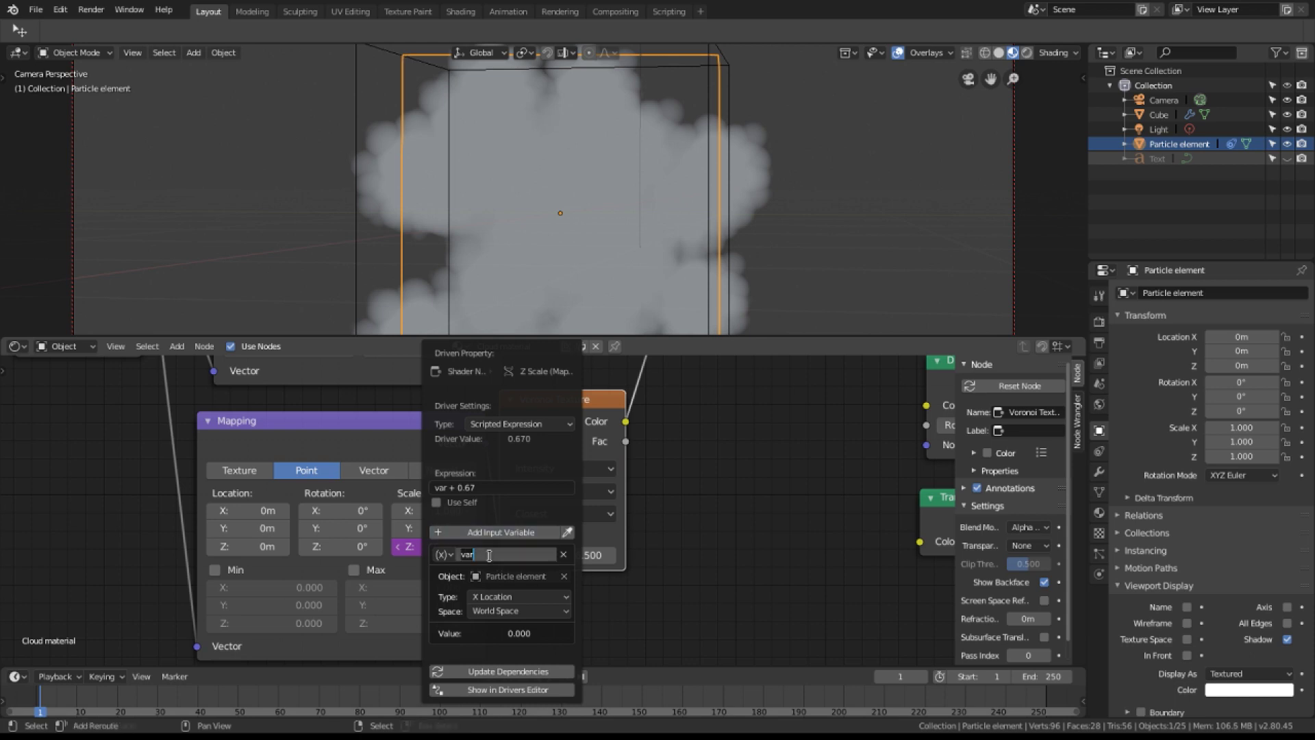
{"action": "type", "text": "EmitVar"}
{"action": "key", "text": "Return"}
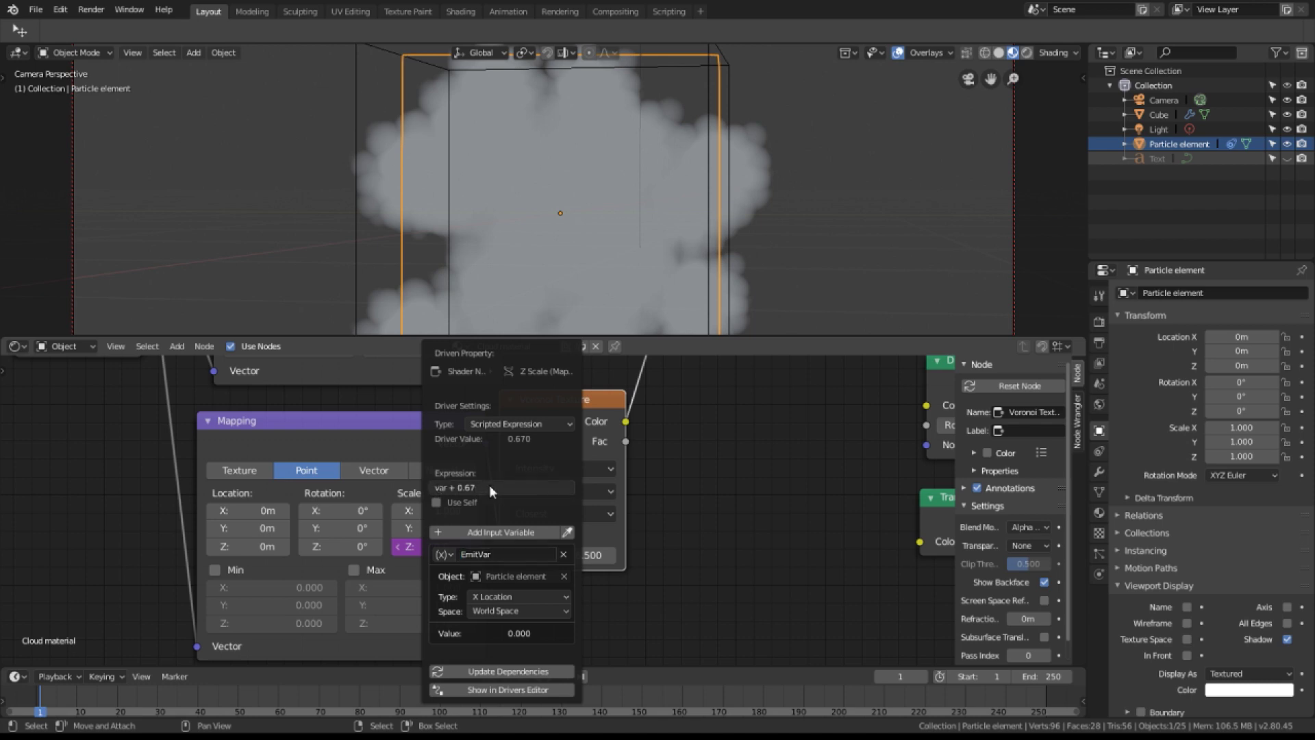
{"action": "left_click", "coordinate": [471, 486]}
{"action": "key", "text": "ctrl+a"}
{"action": "type", "text": "EmitVar"}
Add a Transform Channel variable named CameraVar reading the Camera's X location.
{"action": "left_click", "coordinate": [509, 532]}
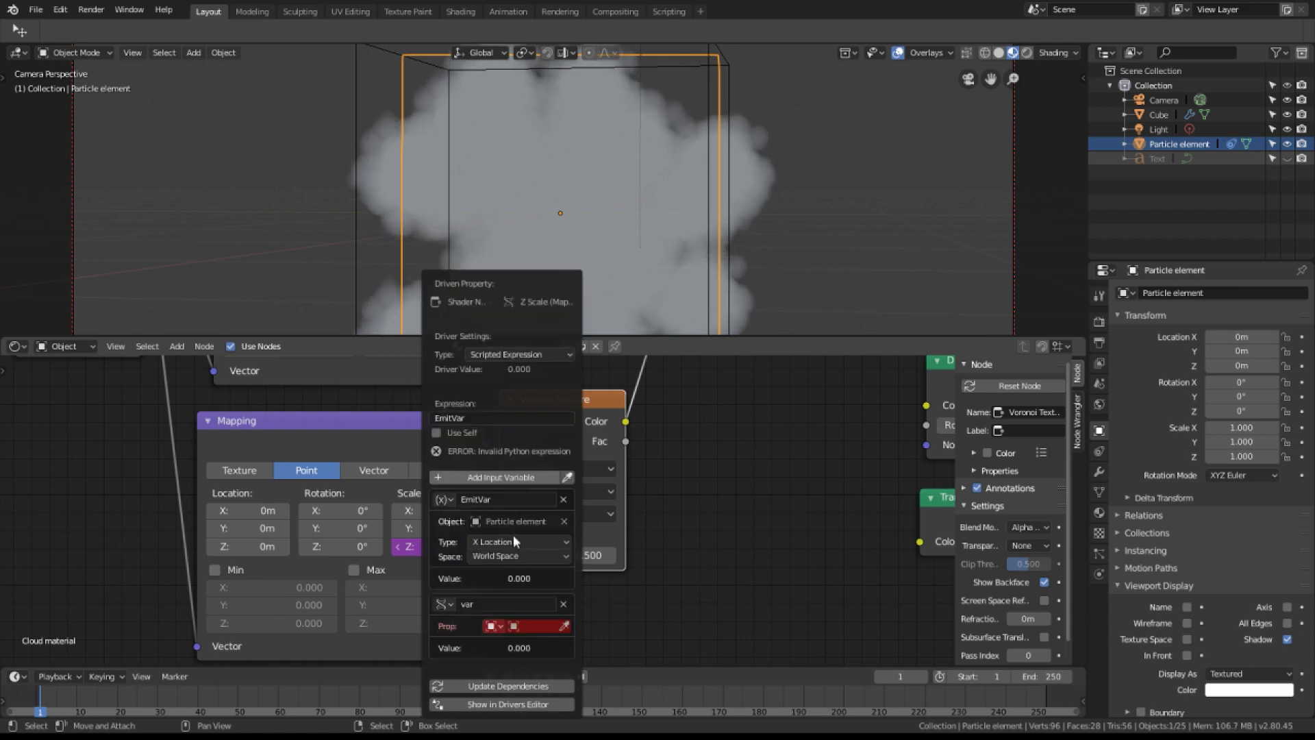
{"action": "left_click", "coordinate": [507, 478]}
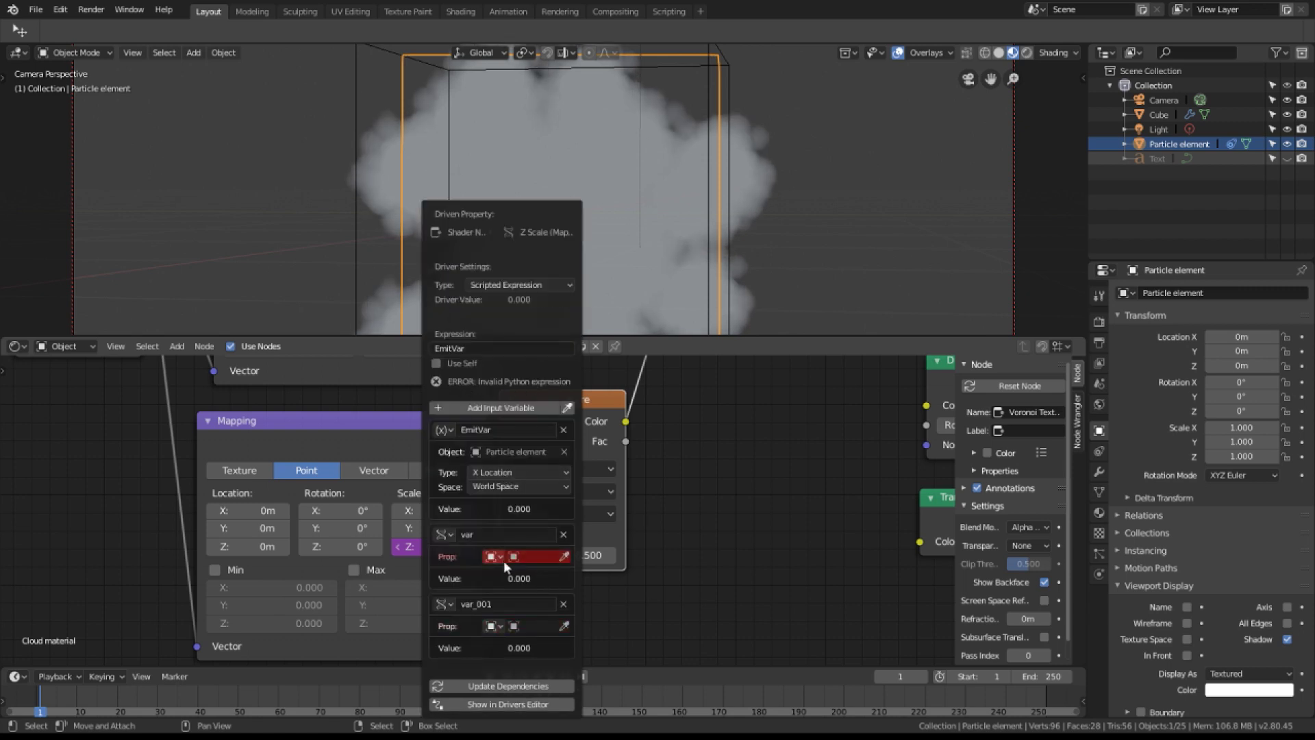
{"action": "left_click", "coordinate": [445, 534]}
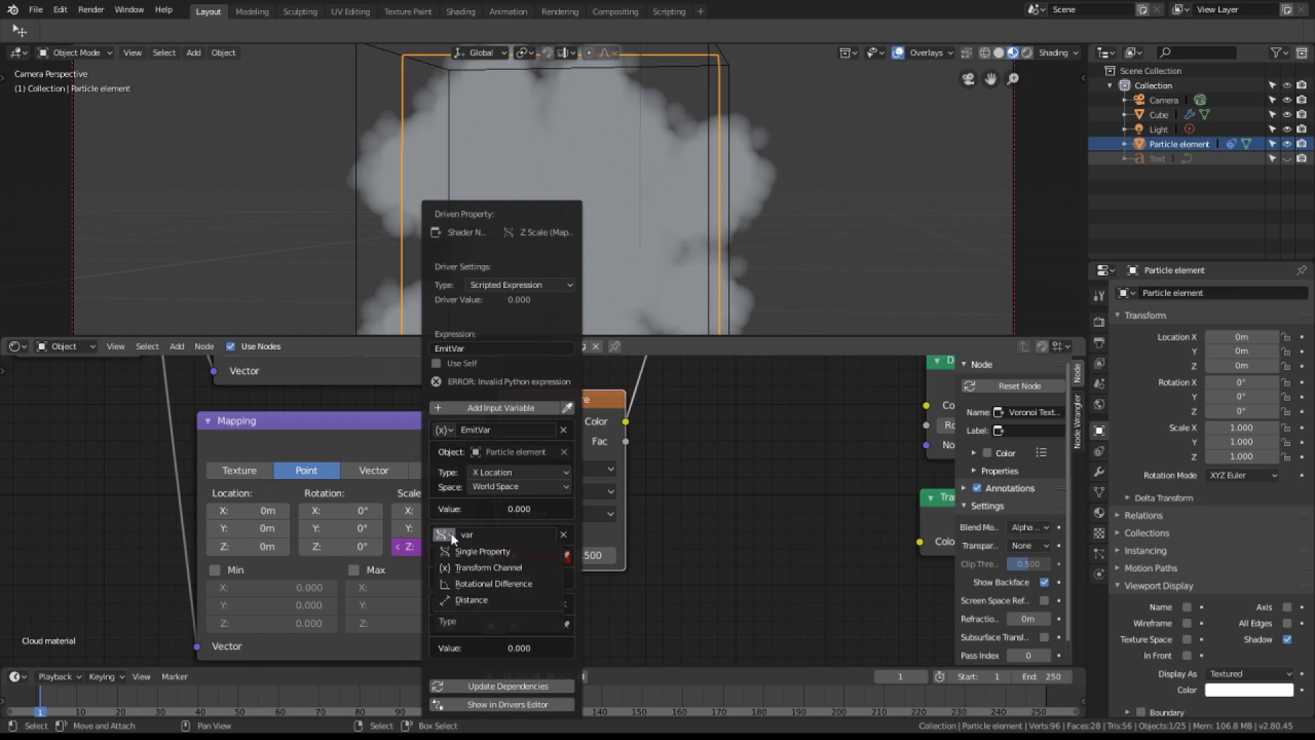
{"action": "left_click", "coordinate": [454, 569]}
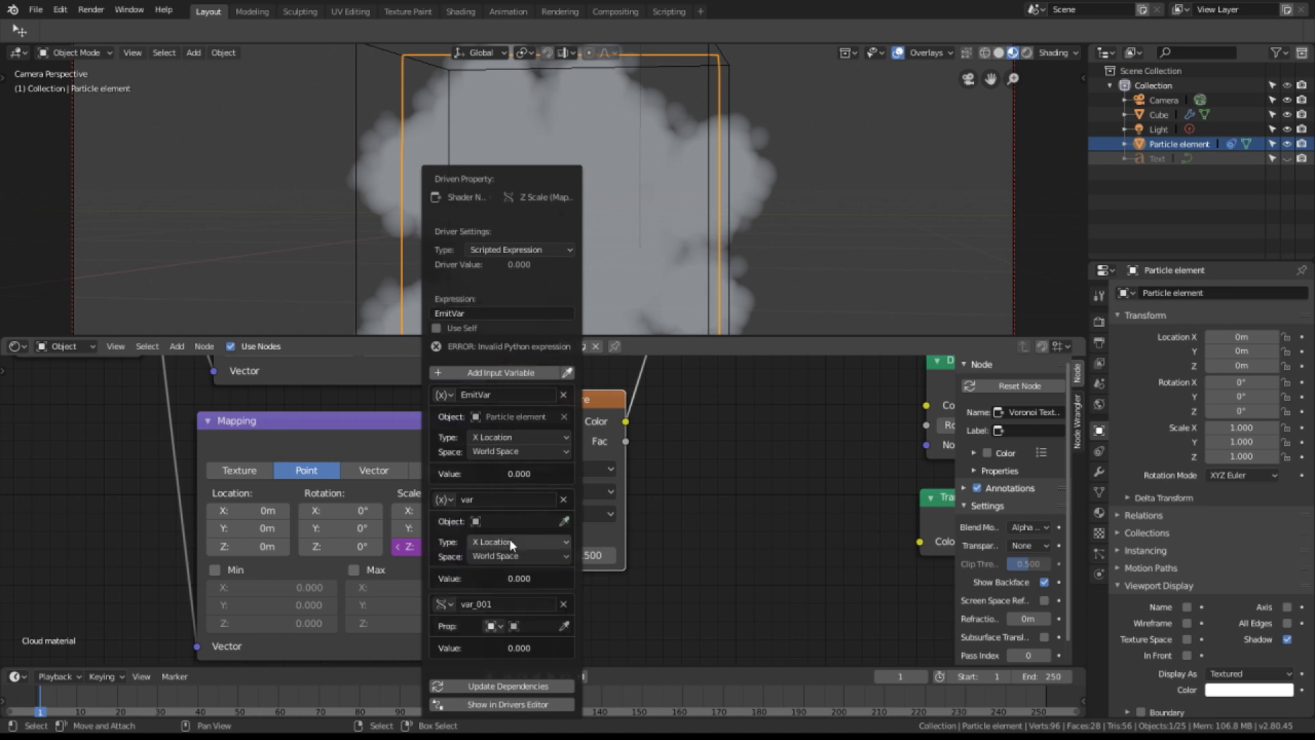
{"action": "left_click", "coordinate": [506, 520]}
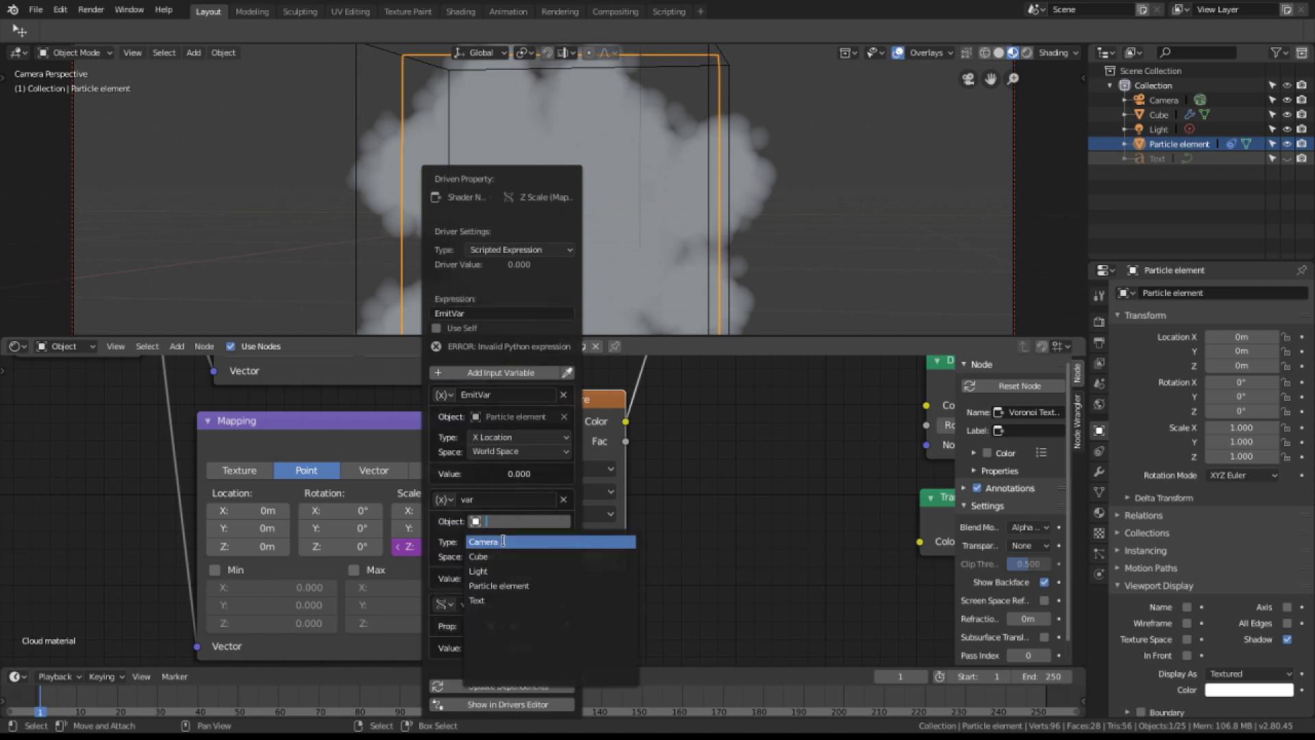
{"action": "left_click", "coordinate": [502, 541]}
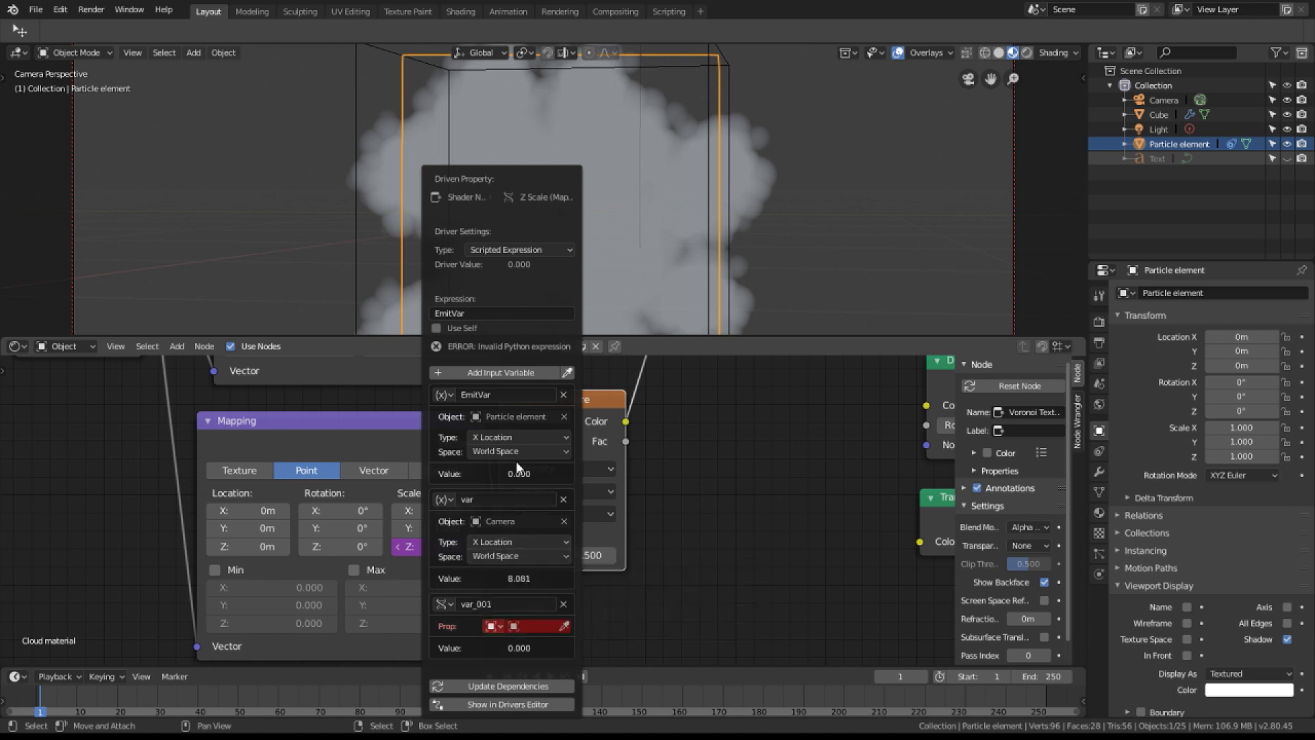
{"action": "left_click", "coordinate": [482, 498]}
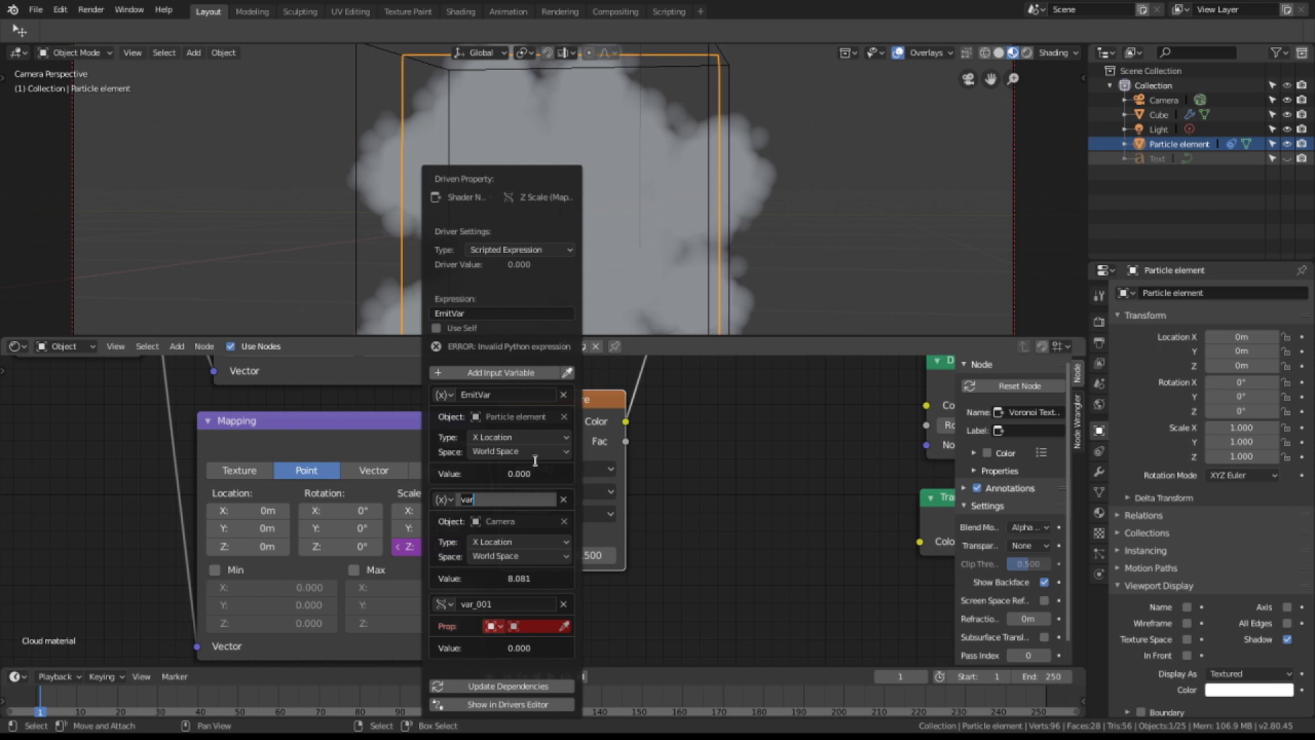
{"action": "type", "text": "CameraVar"}
{"action": "key", "text": "Home"}
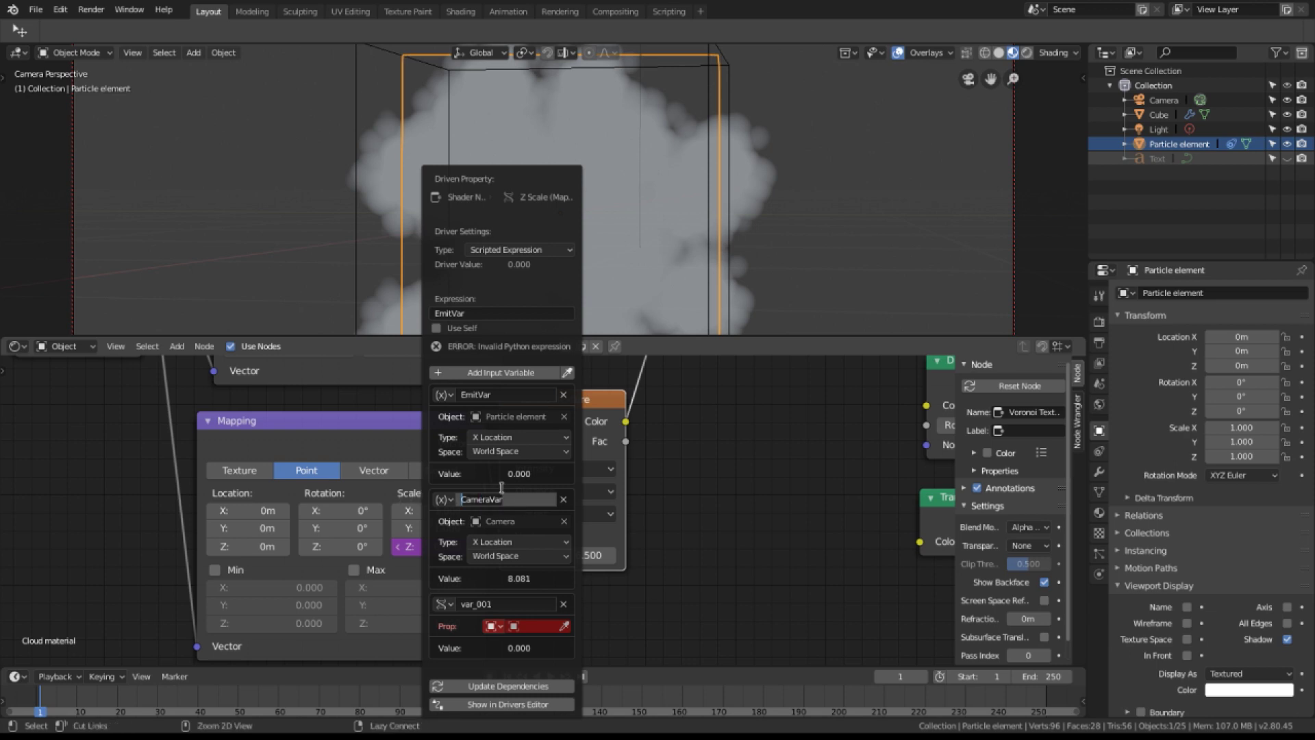
Set the driver expression to EmitVar + CameraVar and delete the unused var_001.
{"action": "left_click", "coordinate": [483, 313]}
{"action": "double_click", "coordinate": [488, 312]}
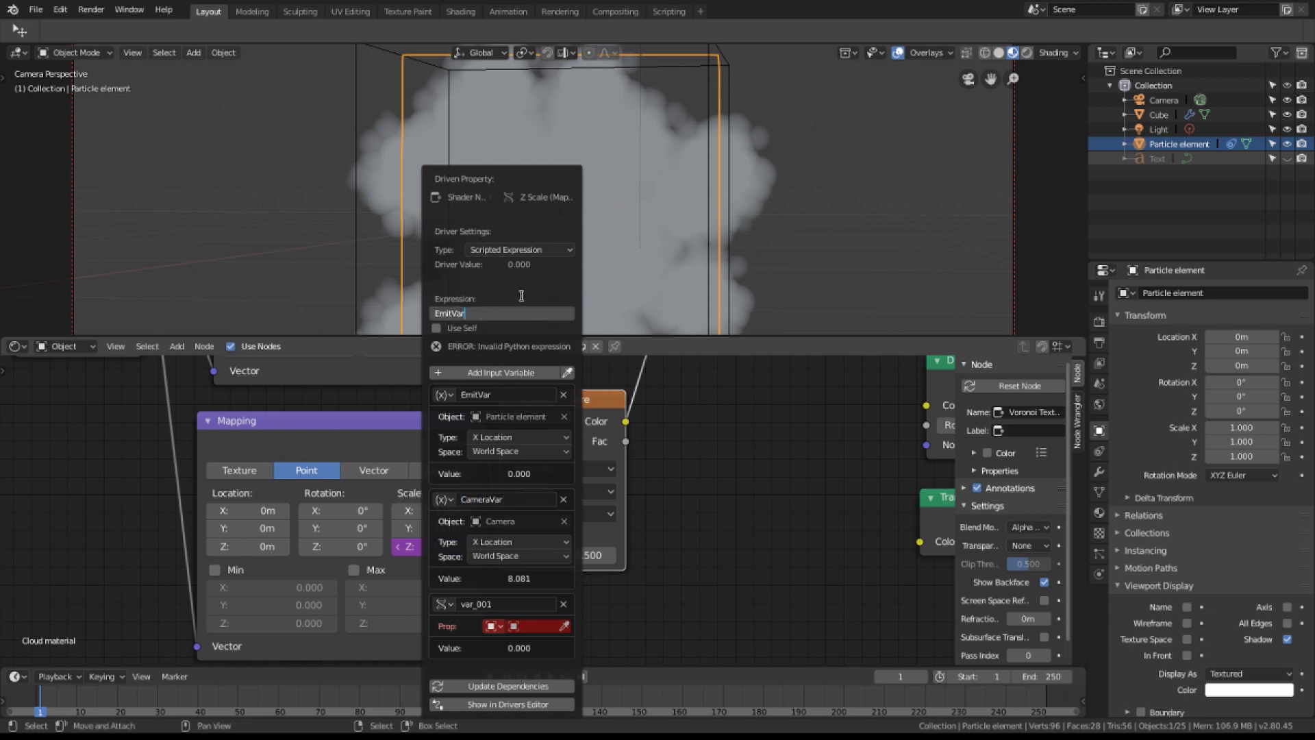
{"action": "type", "text": "+ "}
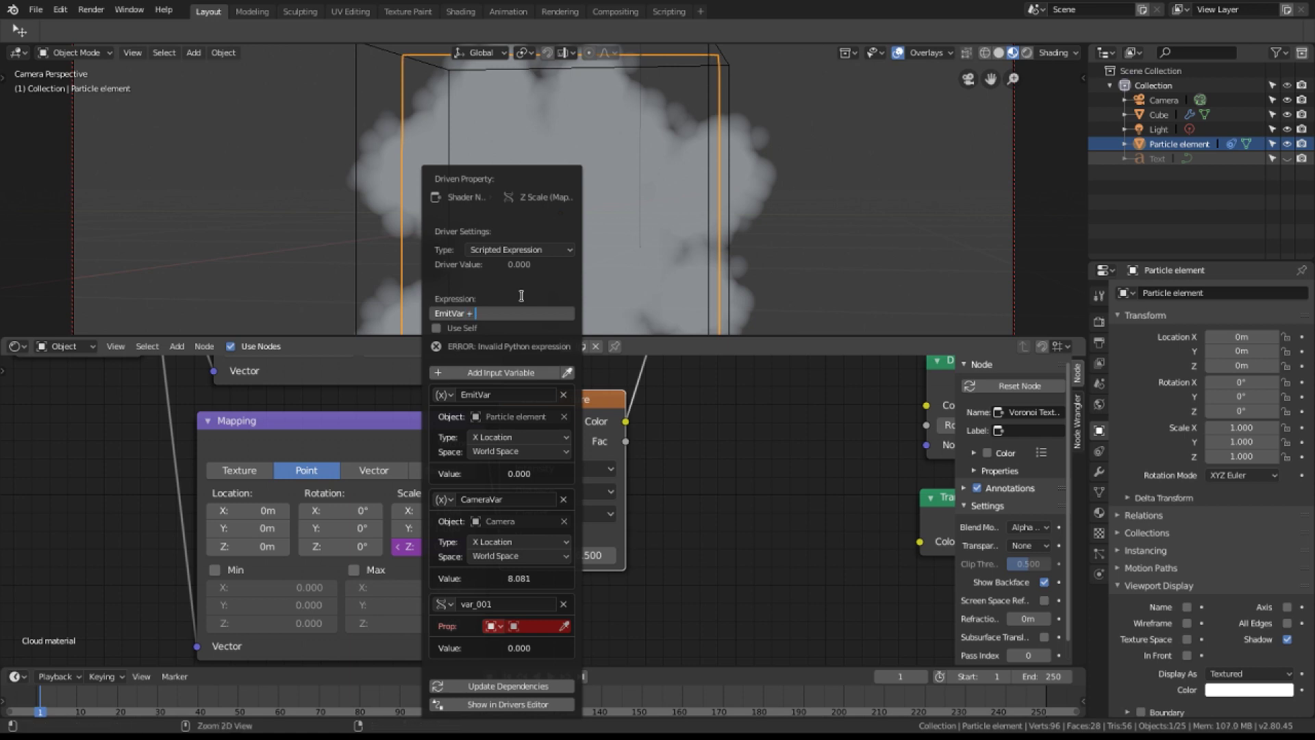
{"action": "type", "text": "CameraVar"}
{"action": "key", "text": "Return"}
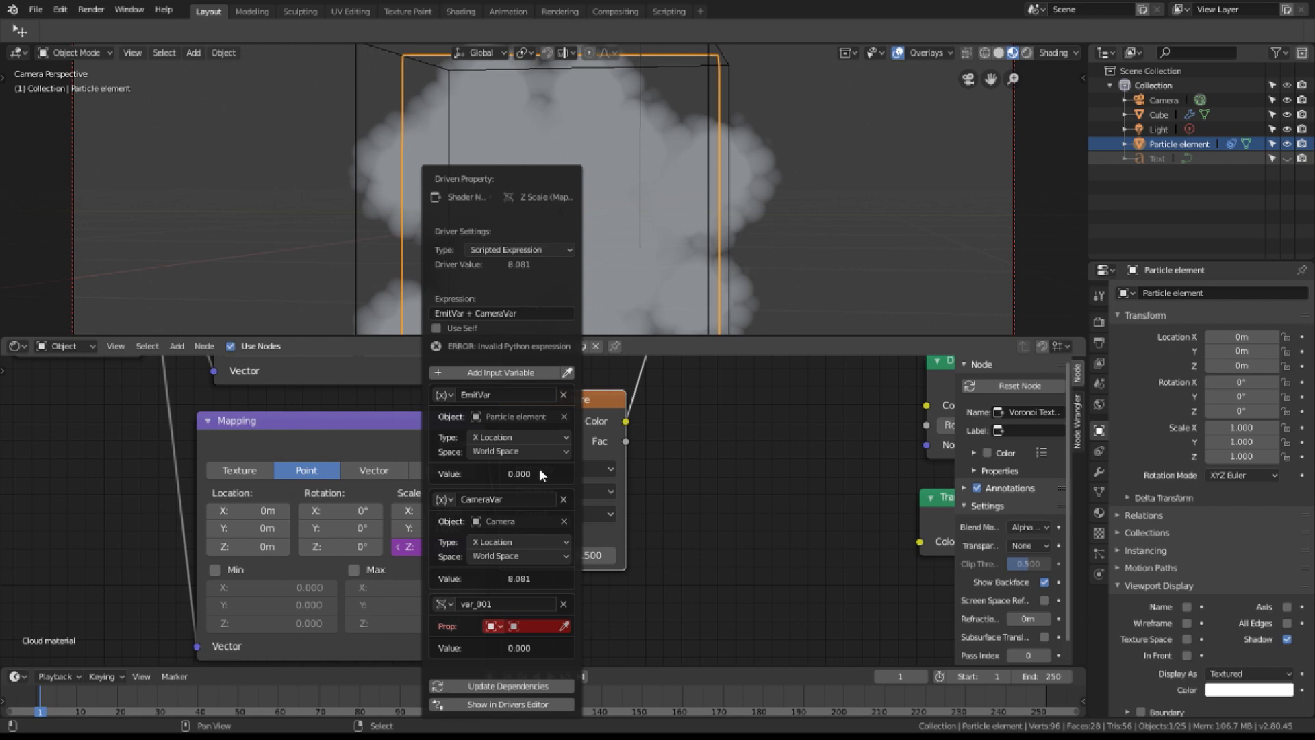
{"action": "left_click", "coordinate": [563, 602]}
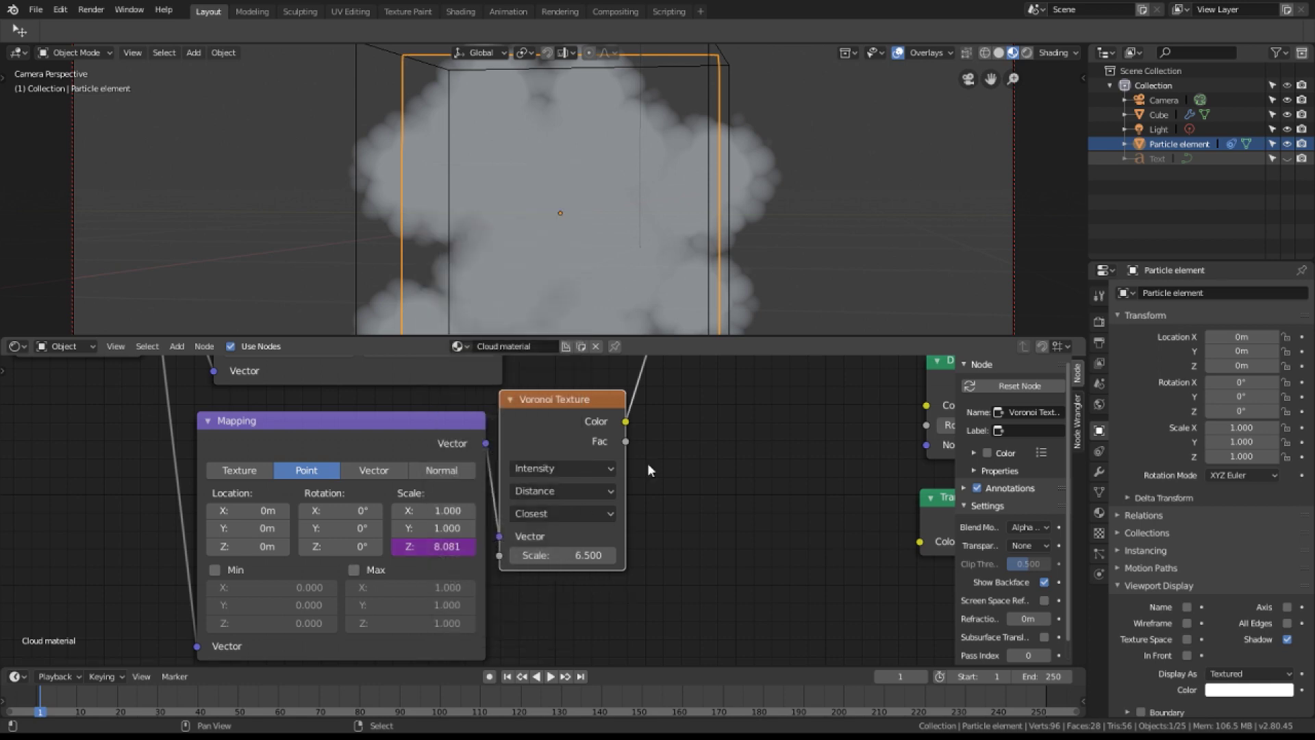
Play the animation to frame 58 and reopen the driven Z scale's options, now 5.831.
{"action": "key", "text": "space"}
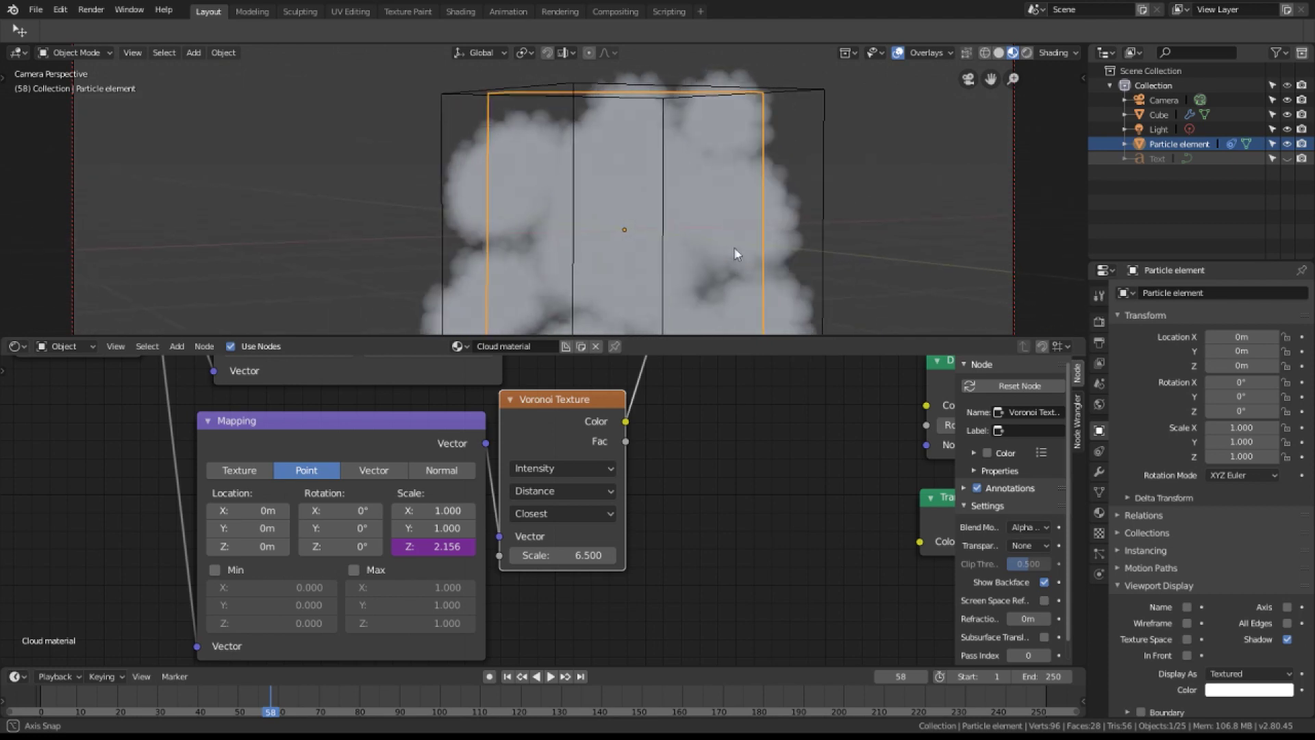
{"action": "left_click", "coordinate": [436, 546]}
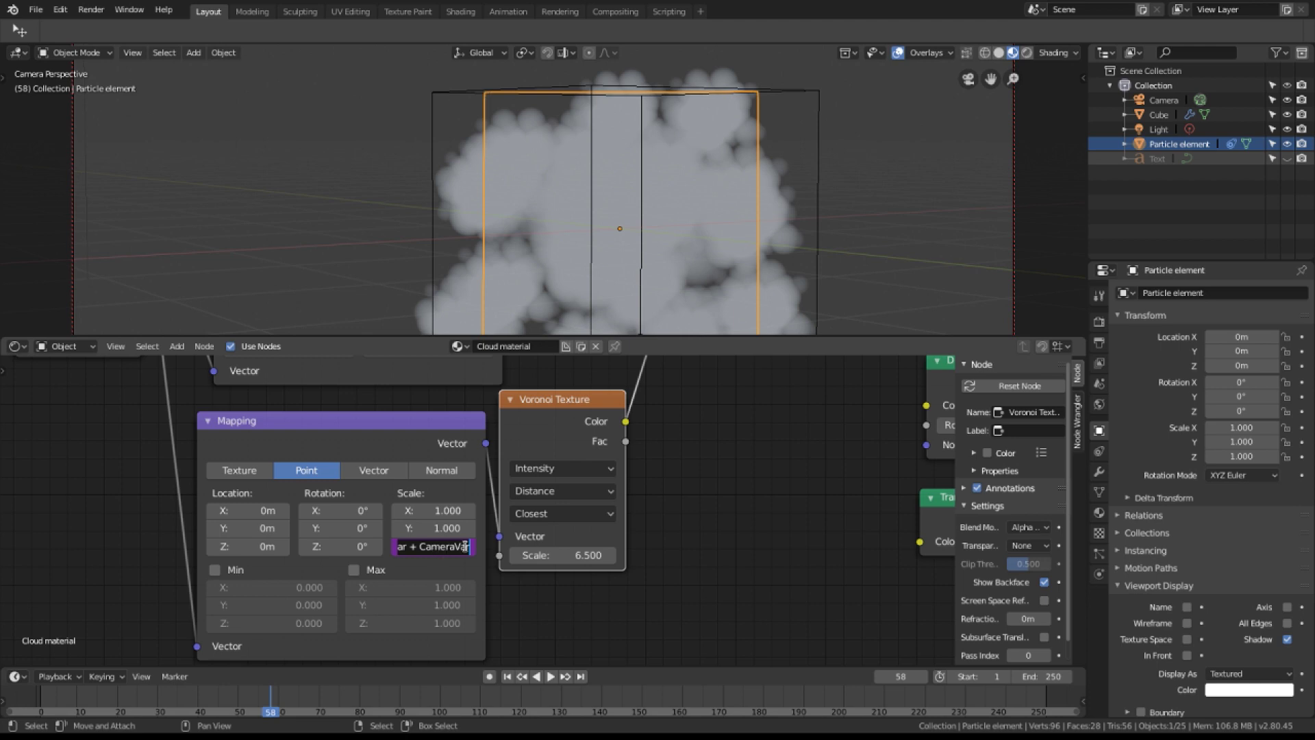
{"action": "key", "text": "Escape"}
{"action": "right_click", "coordinate": [436, 547]}
Change the driver expression to (EmitVar + CameraVar)/20 and update dependencies, giving 0.292.
{"action": "left_click", "coordinate": [409, 508]}
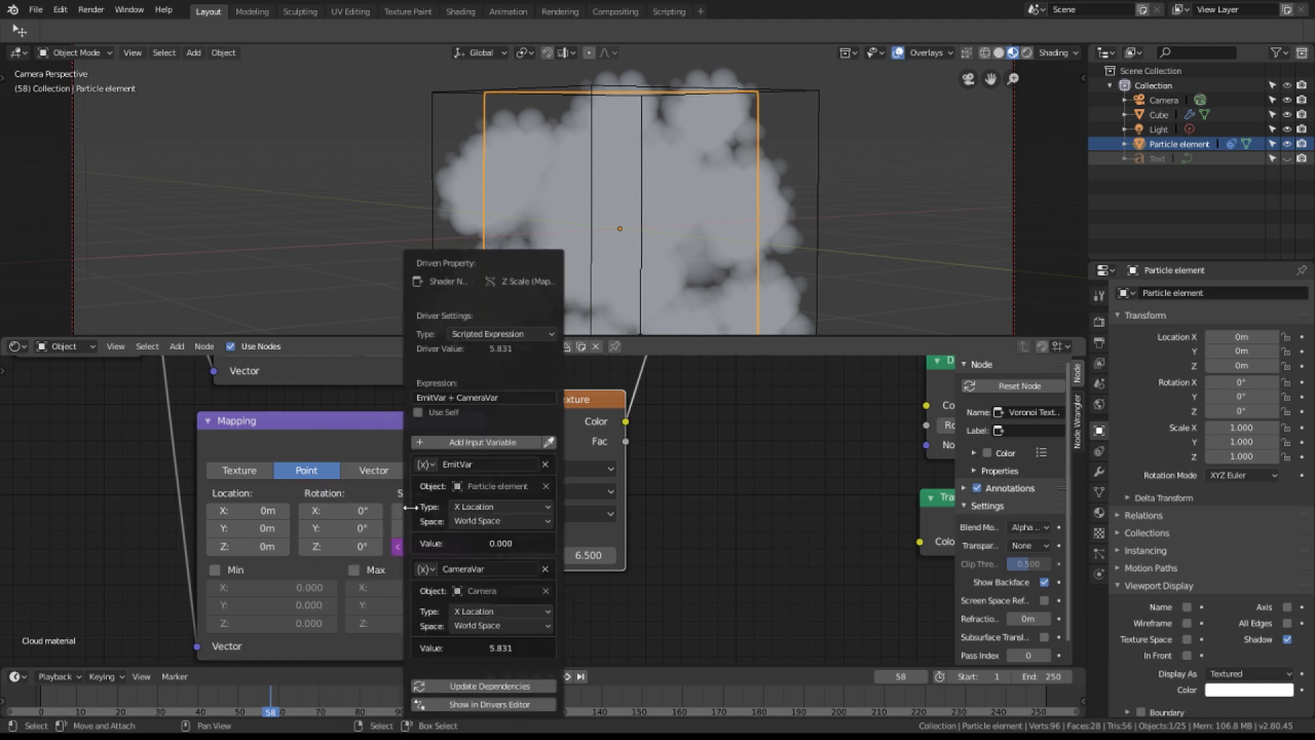
{"action": "left_click", "coordinate": [510, 398]}
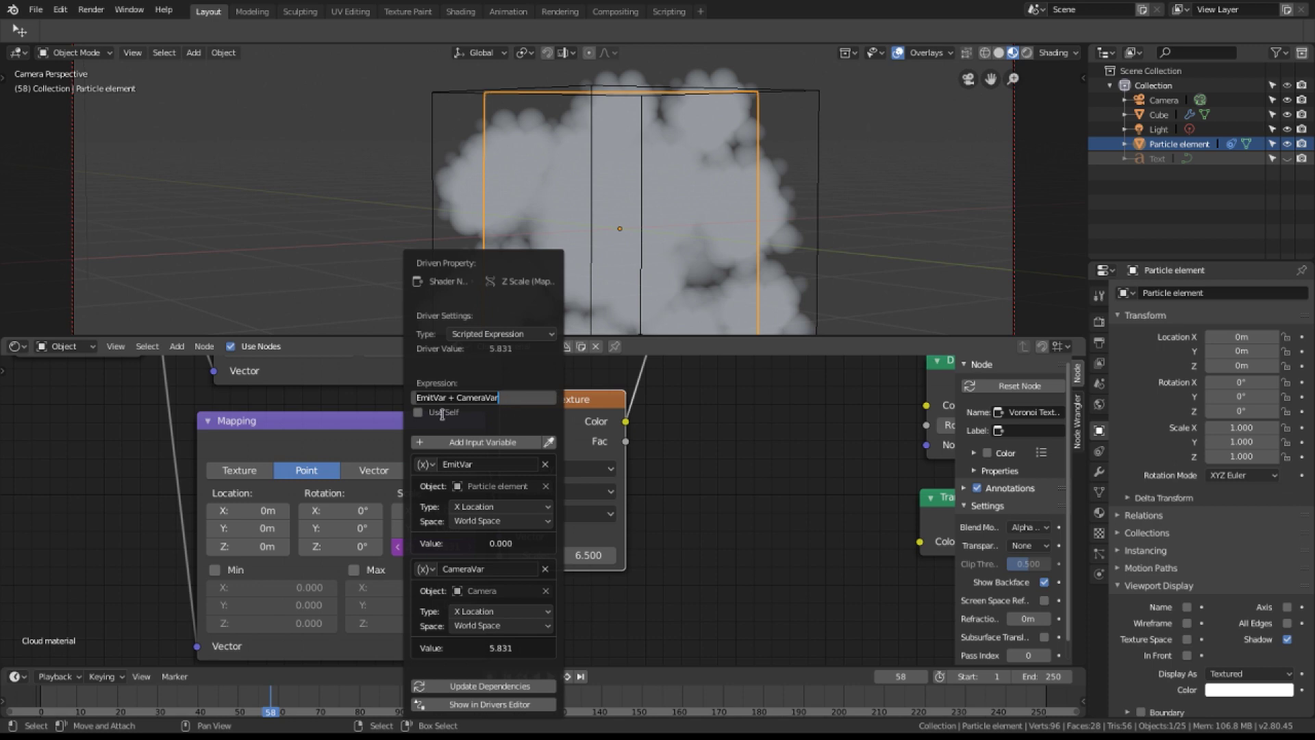
{"action": "key", "text": "Home"}
{"action": "type", "text": "("}
{"action": "key", "text": "ctrl+Right"}
{"action": "key", "text": "Return"}
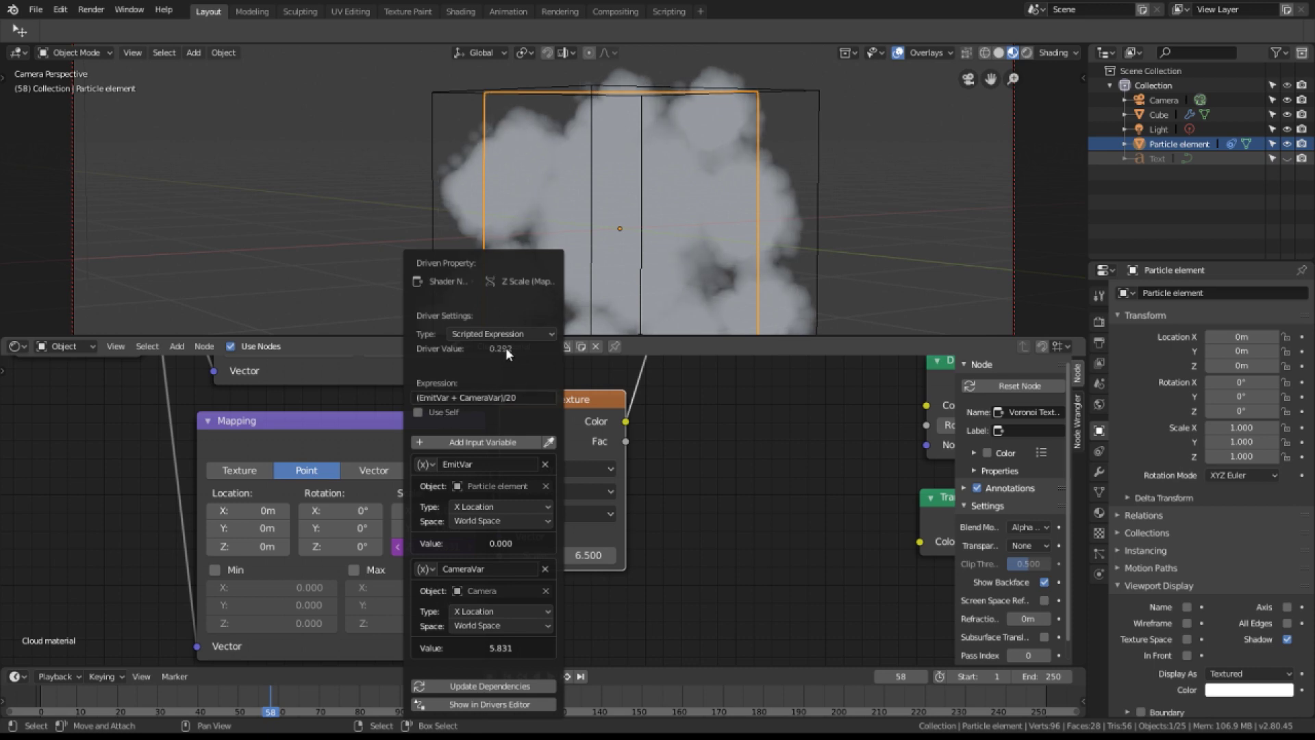
{"action": "left_click", "coordinate": [486, 686]}
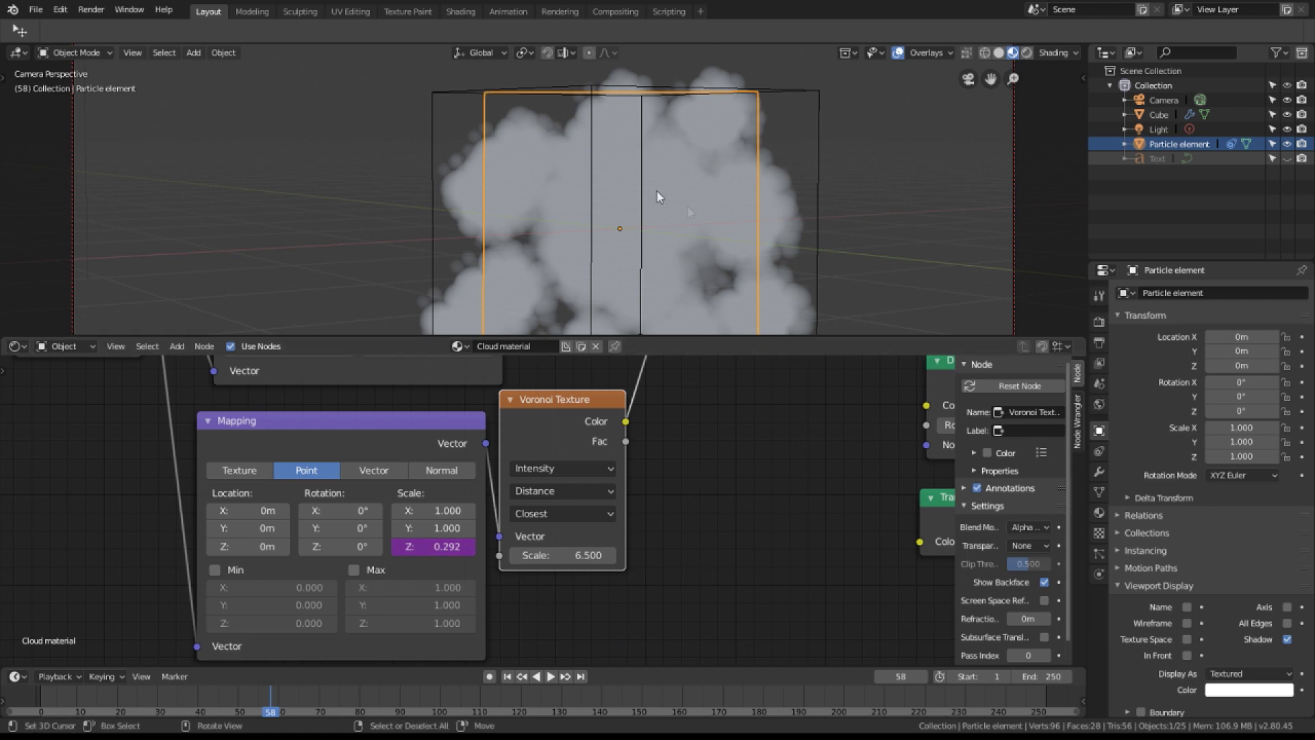
Orbit the camera around the cloud box, dropping the driven Z scale to about 0.152.
{"action": "middle_click_drag", "start_coordinate": [693, 214], "coordinate": [630, 204]}
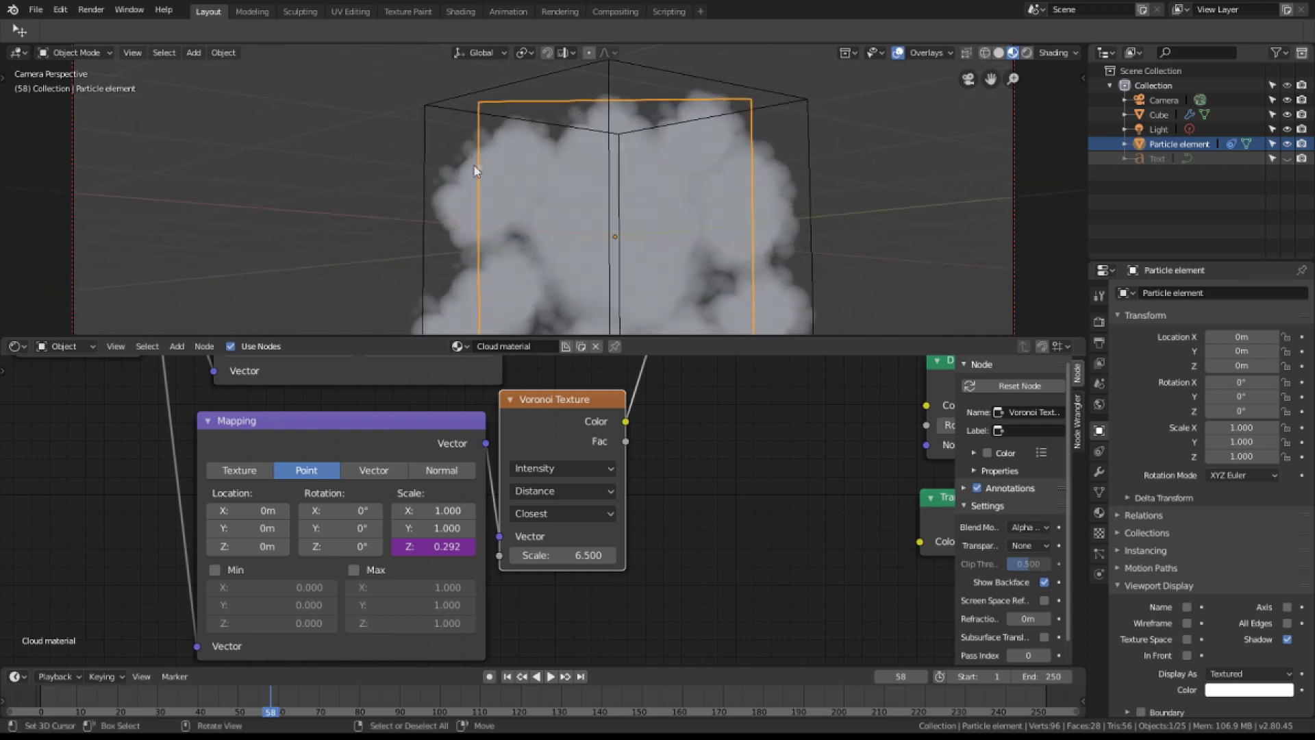
{"action": "middle_click_drag", "start_coordinate": [476, 150], "coordinate": [620, 217]}
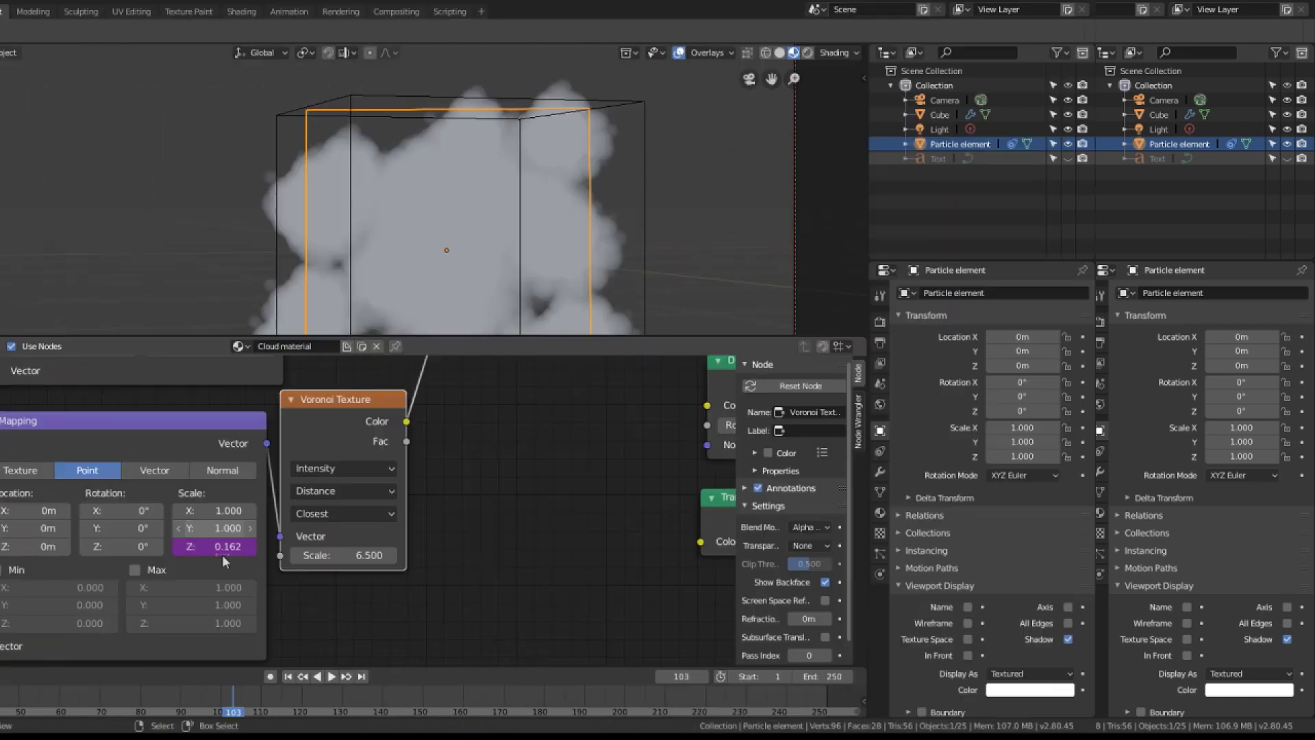
{"action": "left_click_drag", "start_coordinate": [444, 546], "coordinate": [439, 549]}
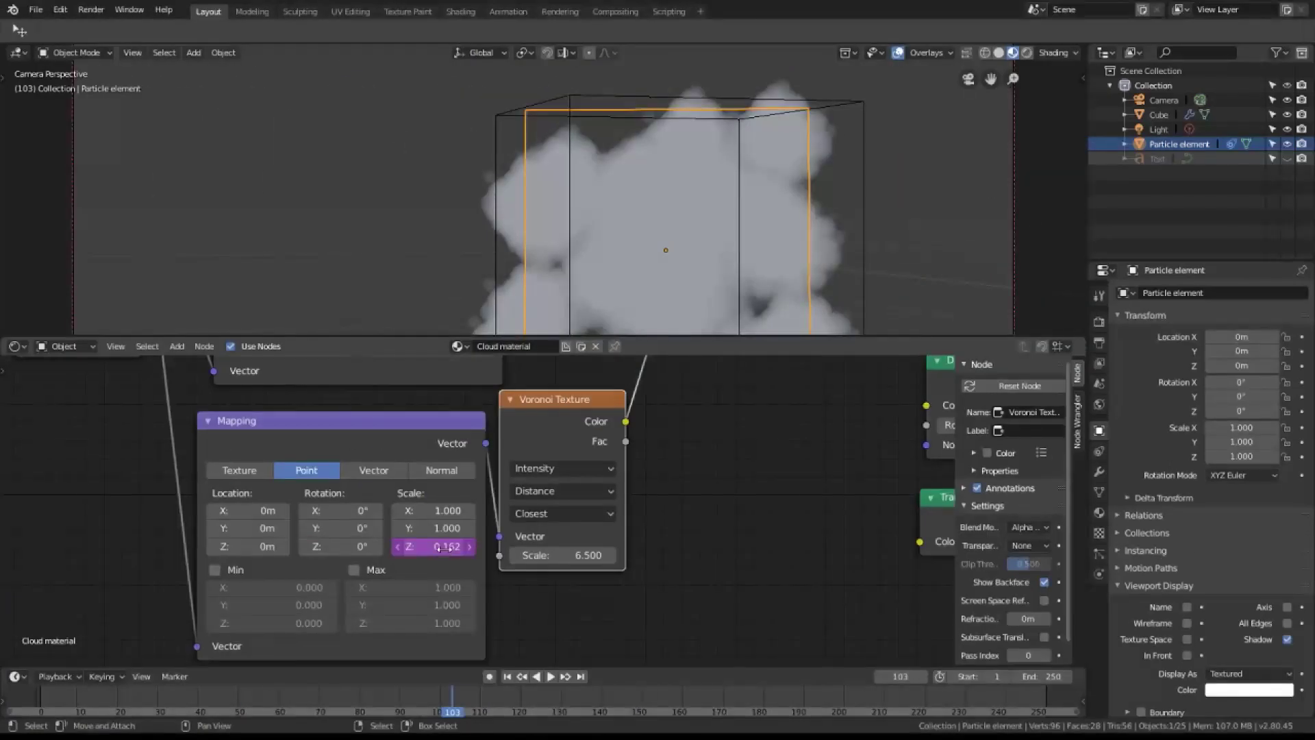
Set the driver expression to (EmitVar + CameraVar)/20 + frame/80 and play the animation.
{"action": "left_click", "coordinate": [441, 547]}
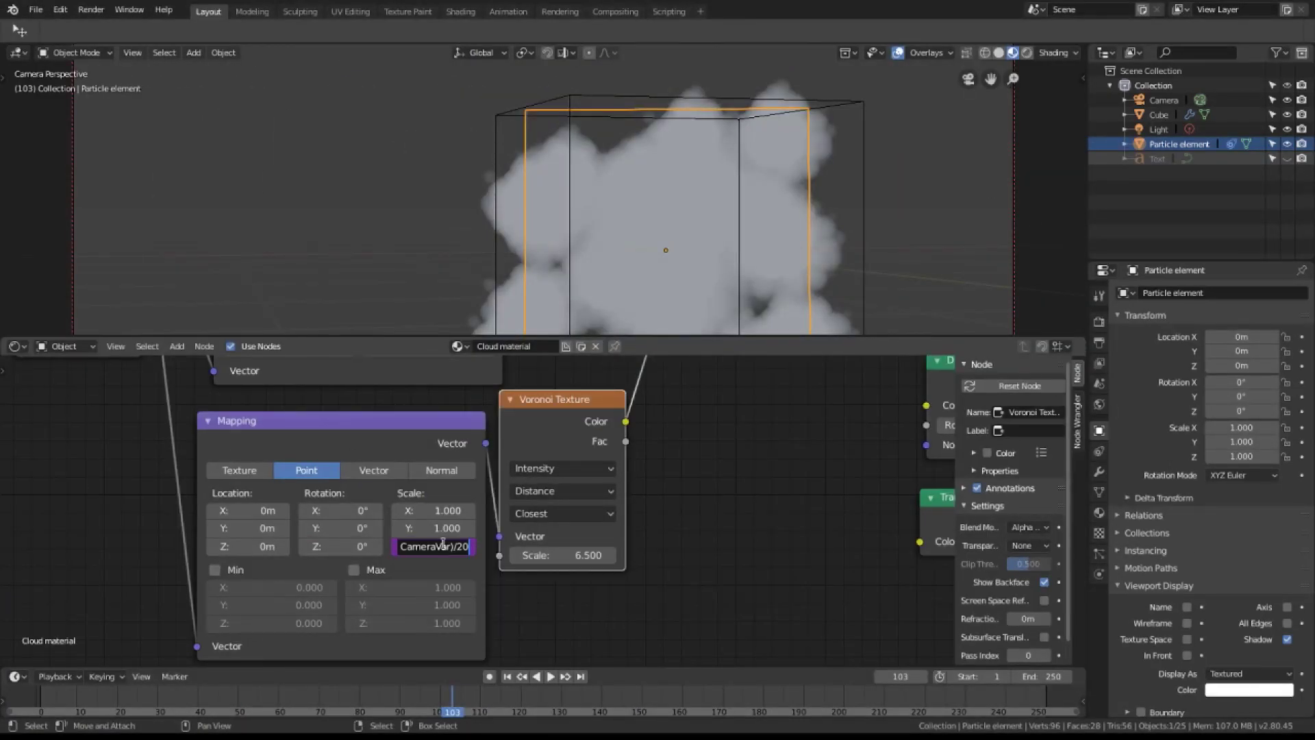
{"action": "right_click", "coordinate": [446, 546]}
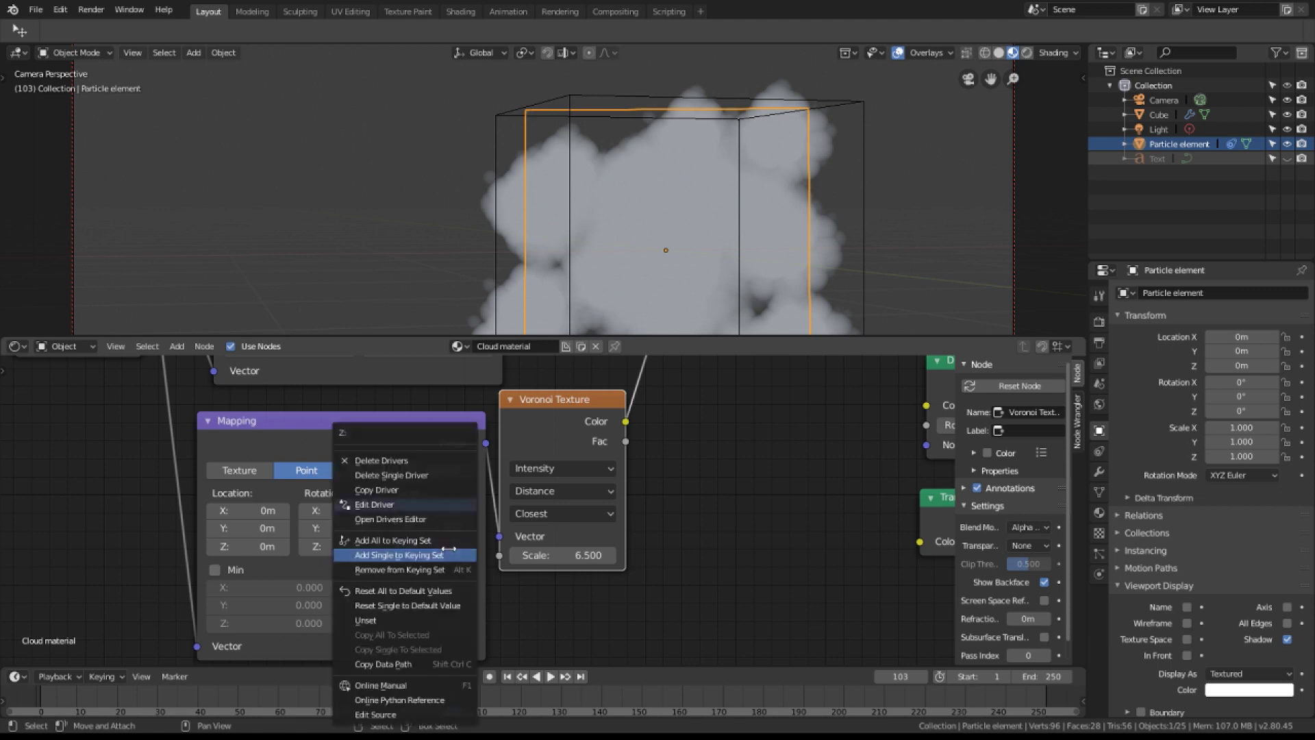
{"action": "left_click", "coordinate": [406, 506]}
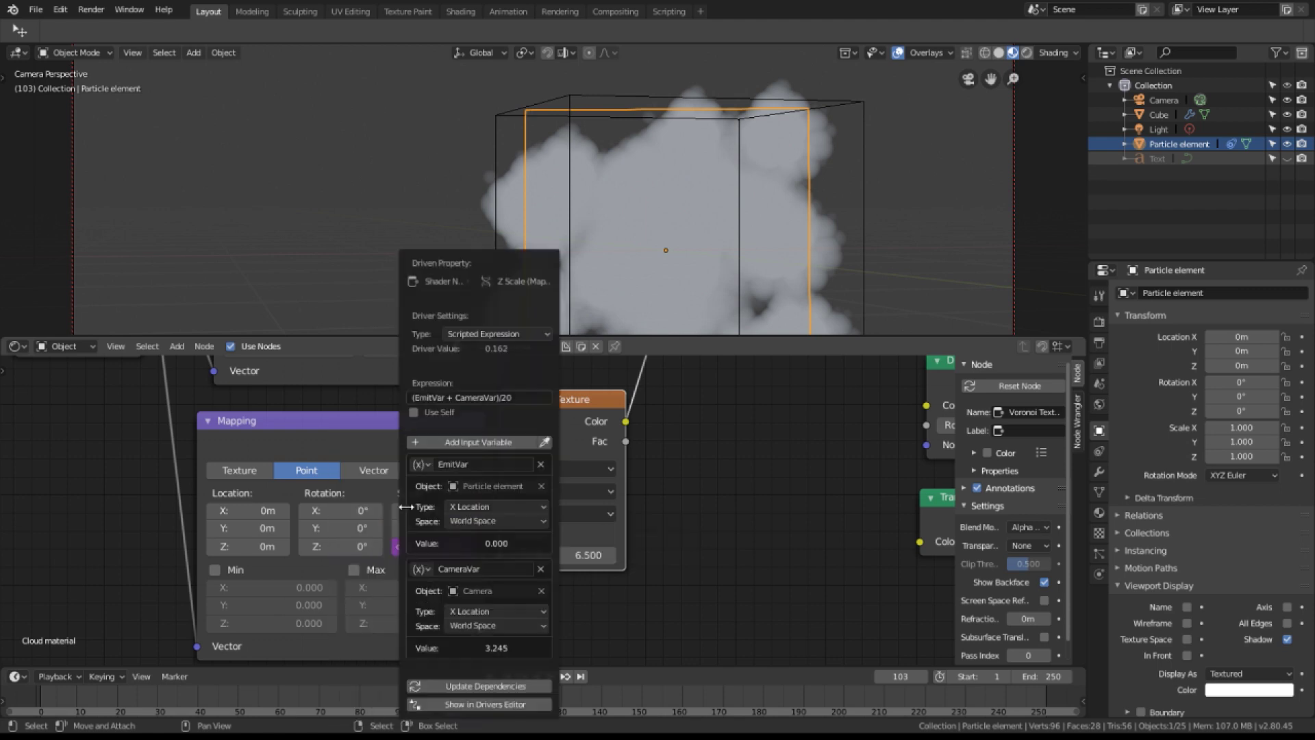
{"action": "left_click", "coordinate": [520, 397]}
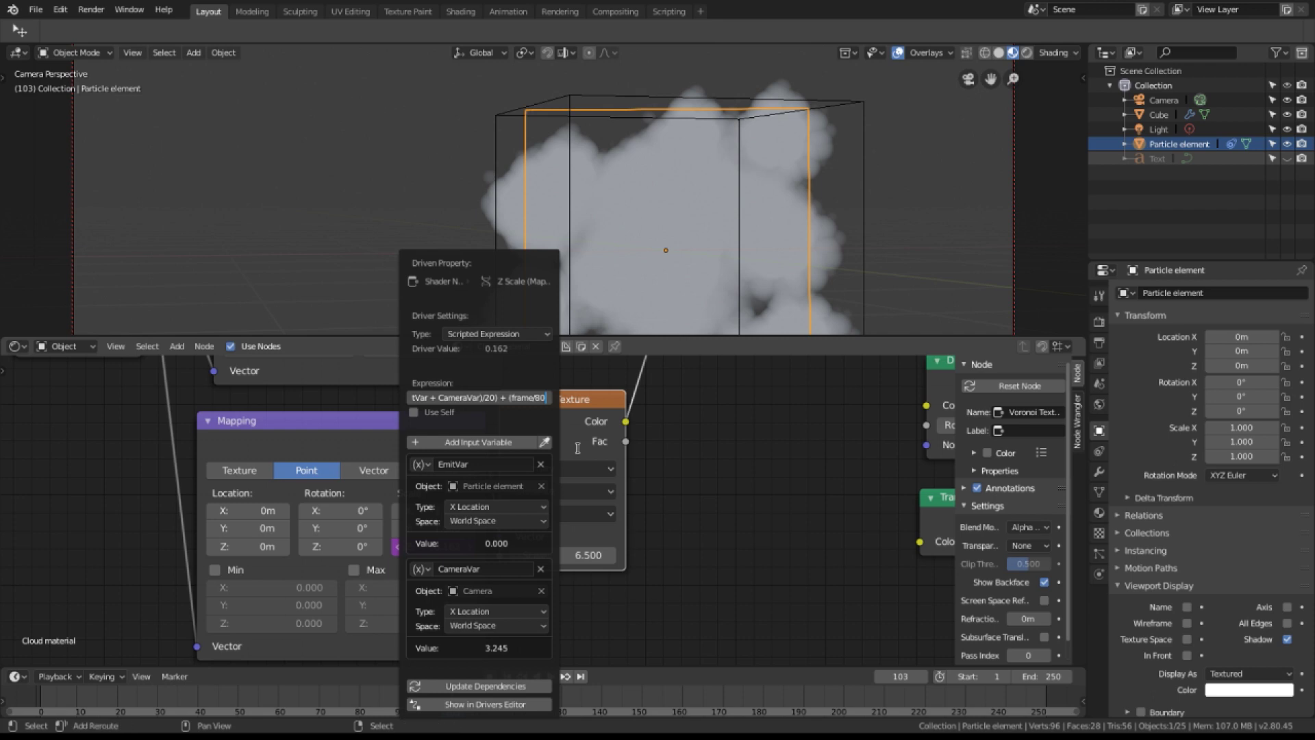
{"action": "key", "text": "Return"}
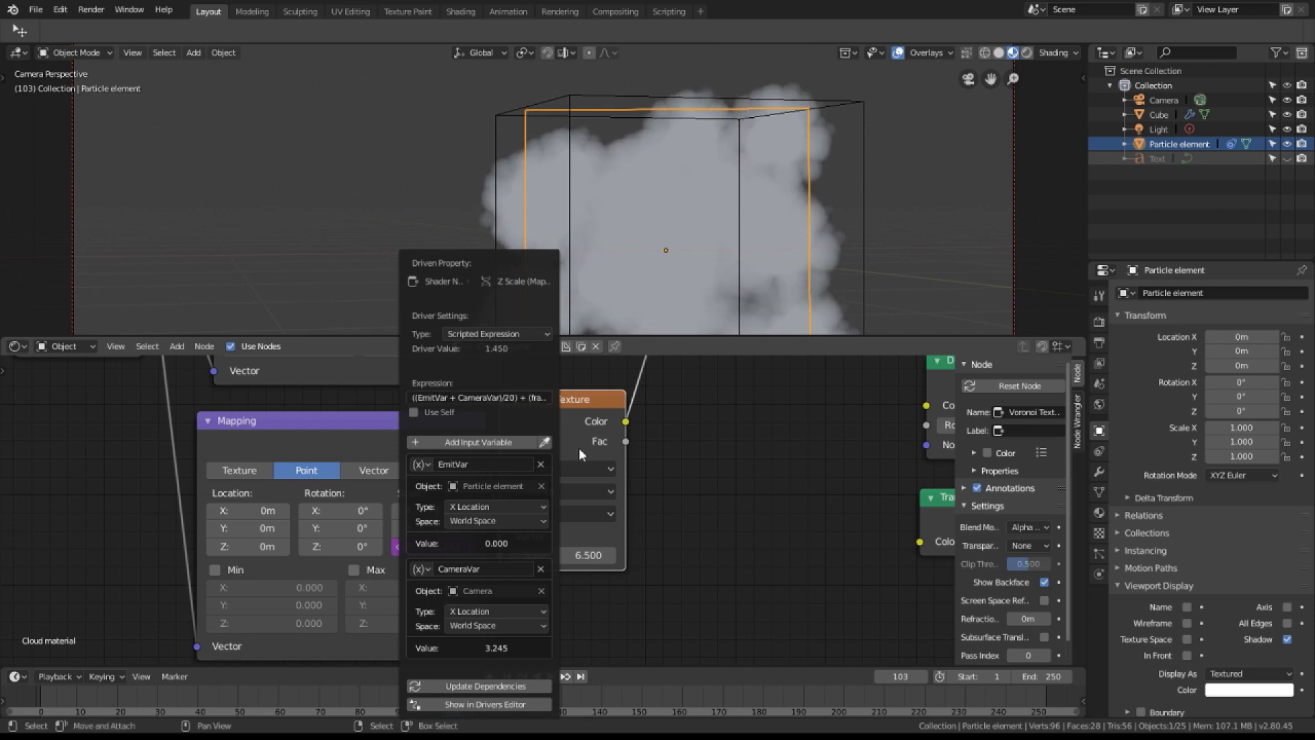
{"action": "key", "text": "space"}
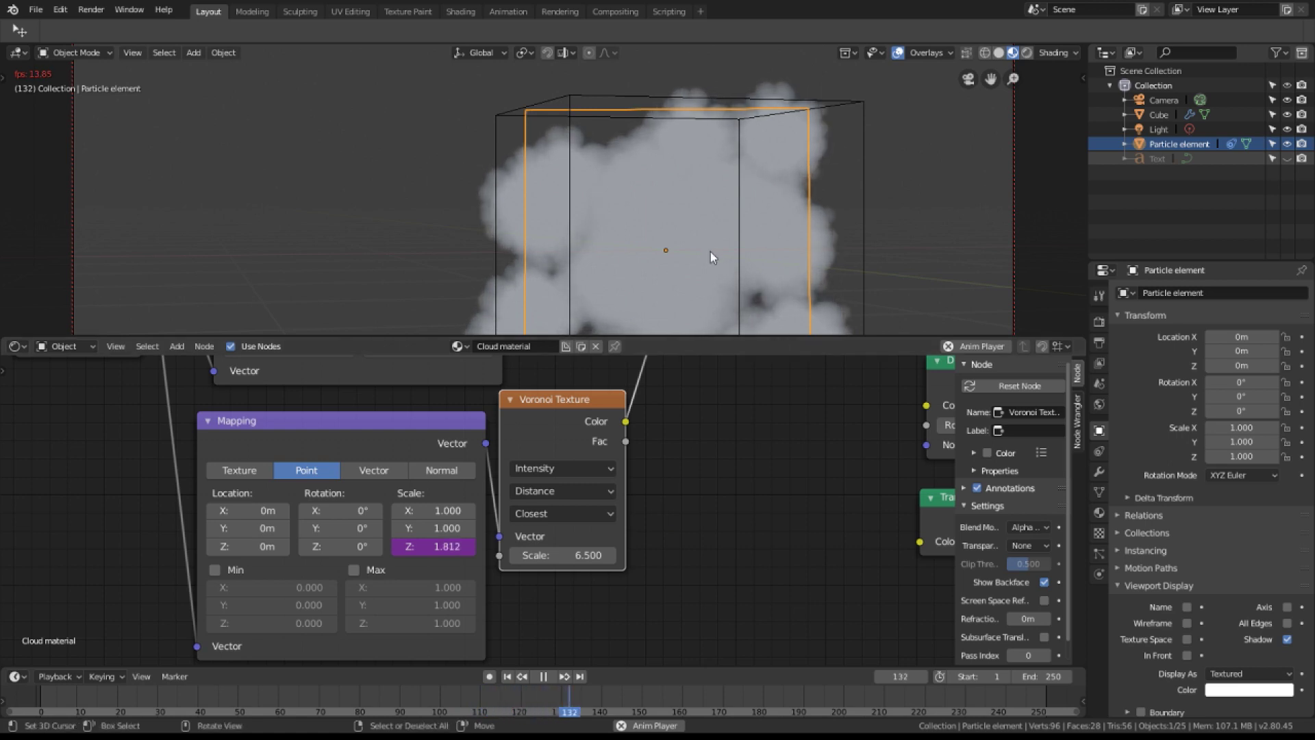
Orbit around the cloud box during playback, inspect the Mapping Z scale driver expression, then restart playback.
{"action": "middle_click_drag", "start_coordinate": [710, 252], "coordinate": [747, 244]}
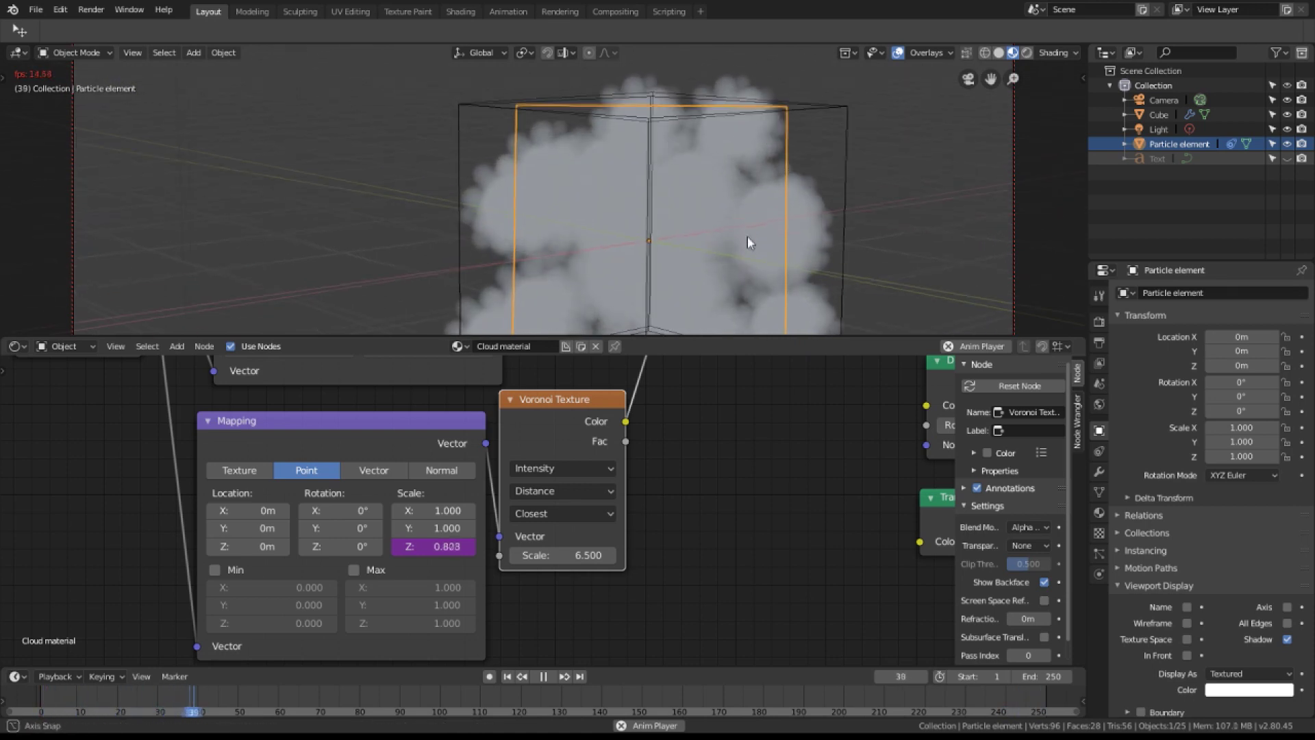
{"action": "middle_click_drag", "start_coordinate": [726, 247], "coordinate": [770, 228]}
{"action": "middle_click_drag", "start_coordinate": [651, 207], "coordinate": [662, 155]}
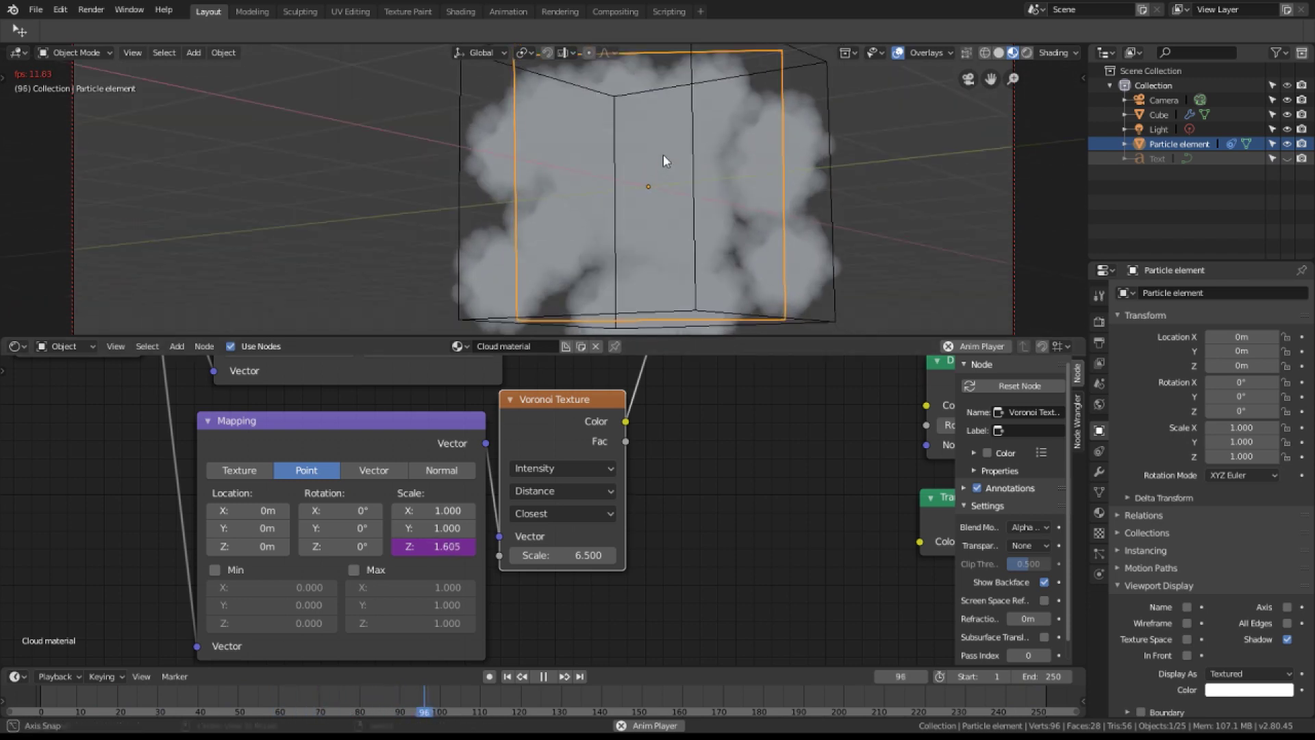
{"action": "left_click", "coordinate": [432, 547]}
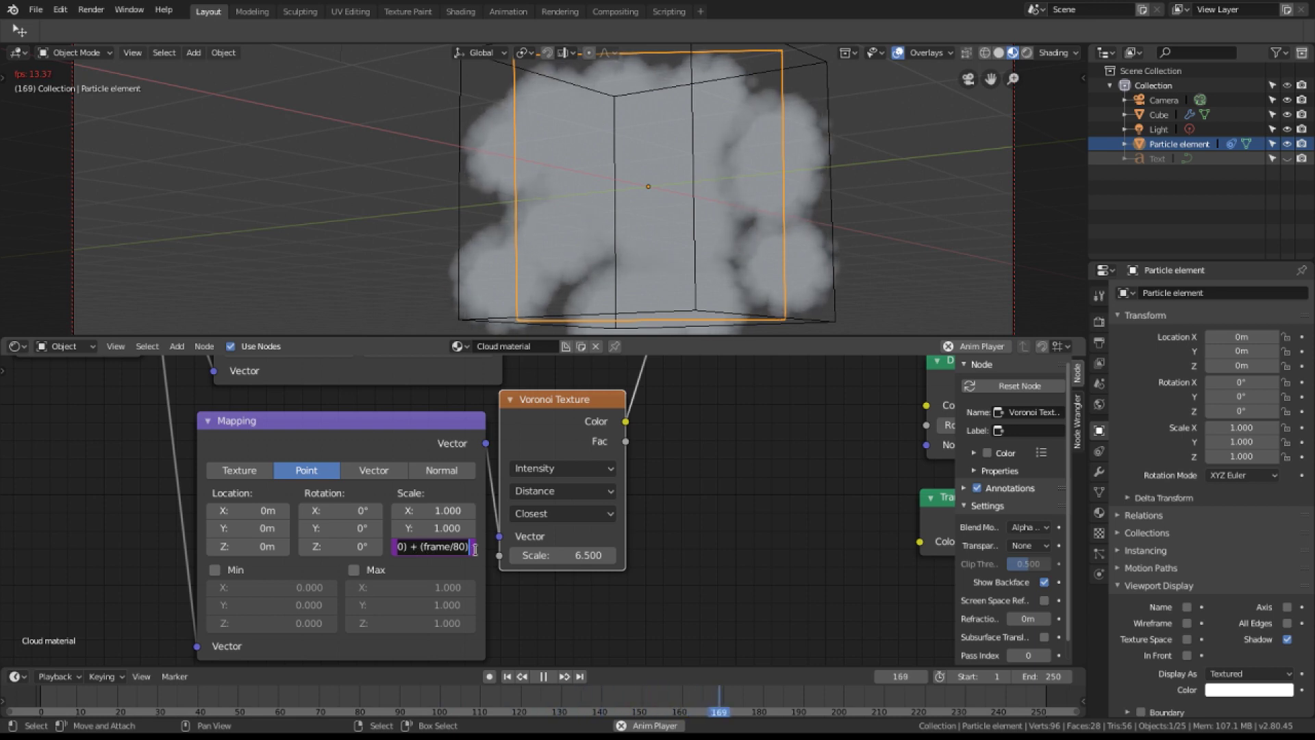
{"action": "key", "text": "Escape"}
{"action": "key", "text": "space"}
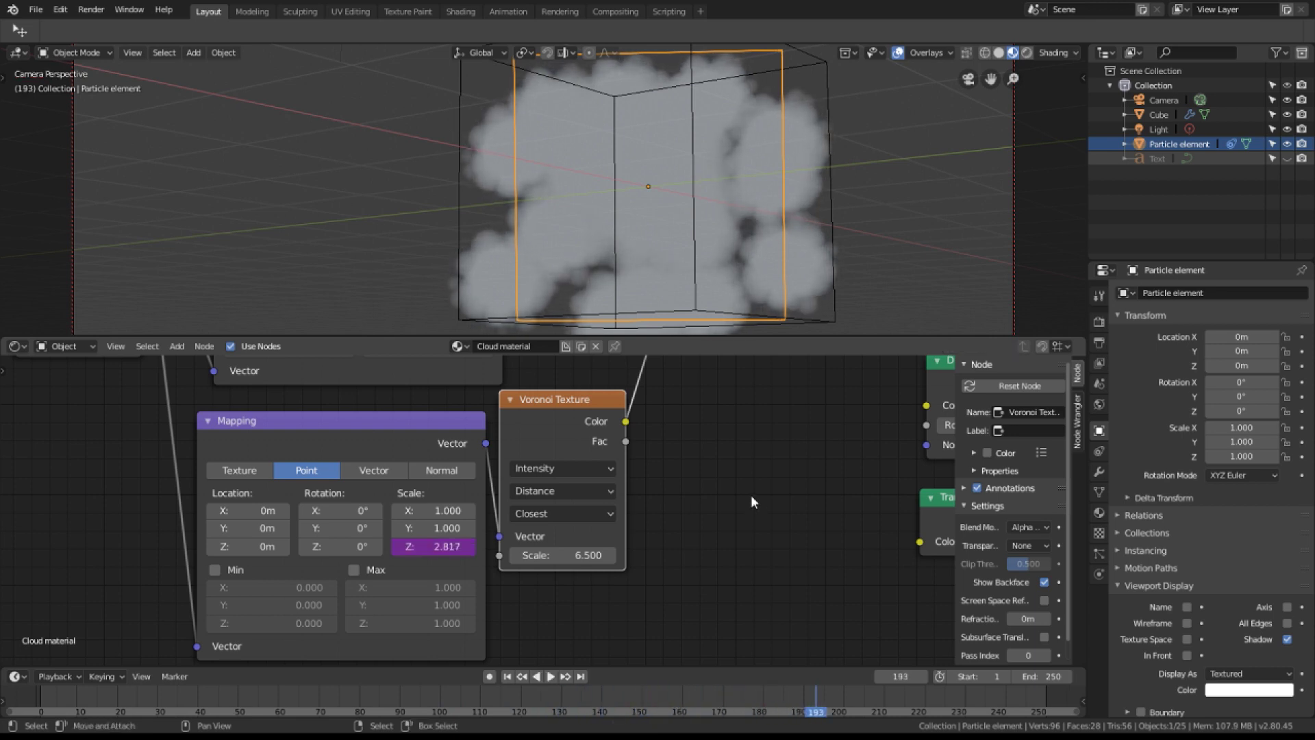
{"action": "key", "text": "space"}
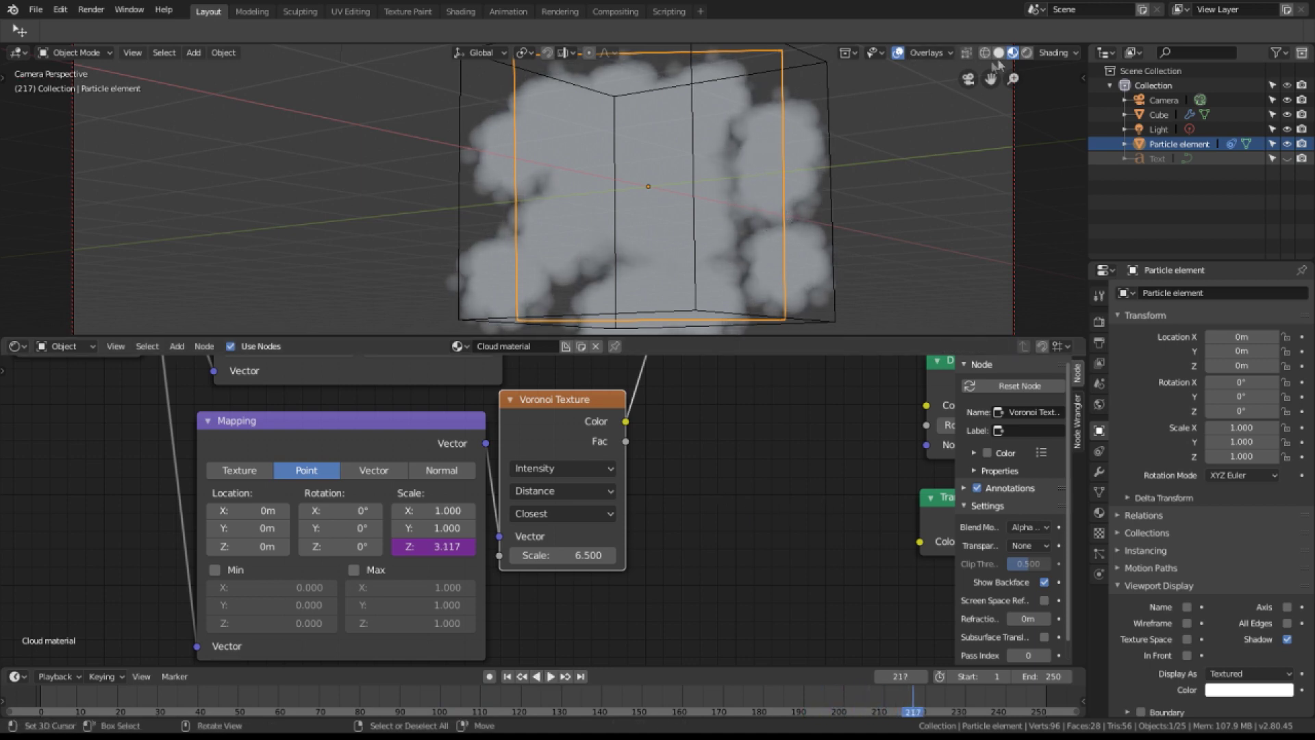
Switch the viewport to Rendered shading with overlays turned off and orbit the clouds.
{"action": "left_click", "coordinate": [1026, 53]}
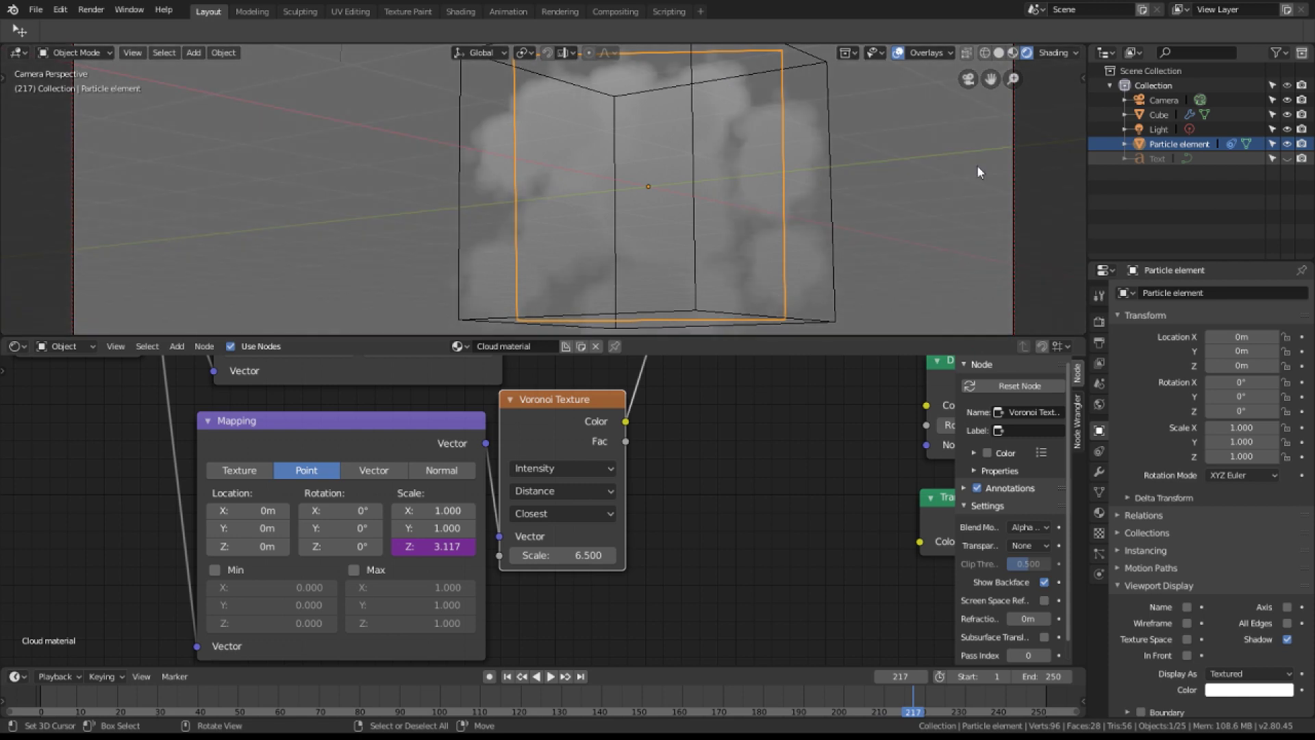
{"action": "left_click", "coordinate": [898, 52]}
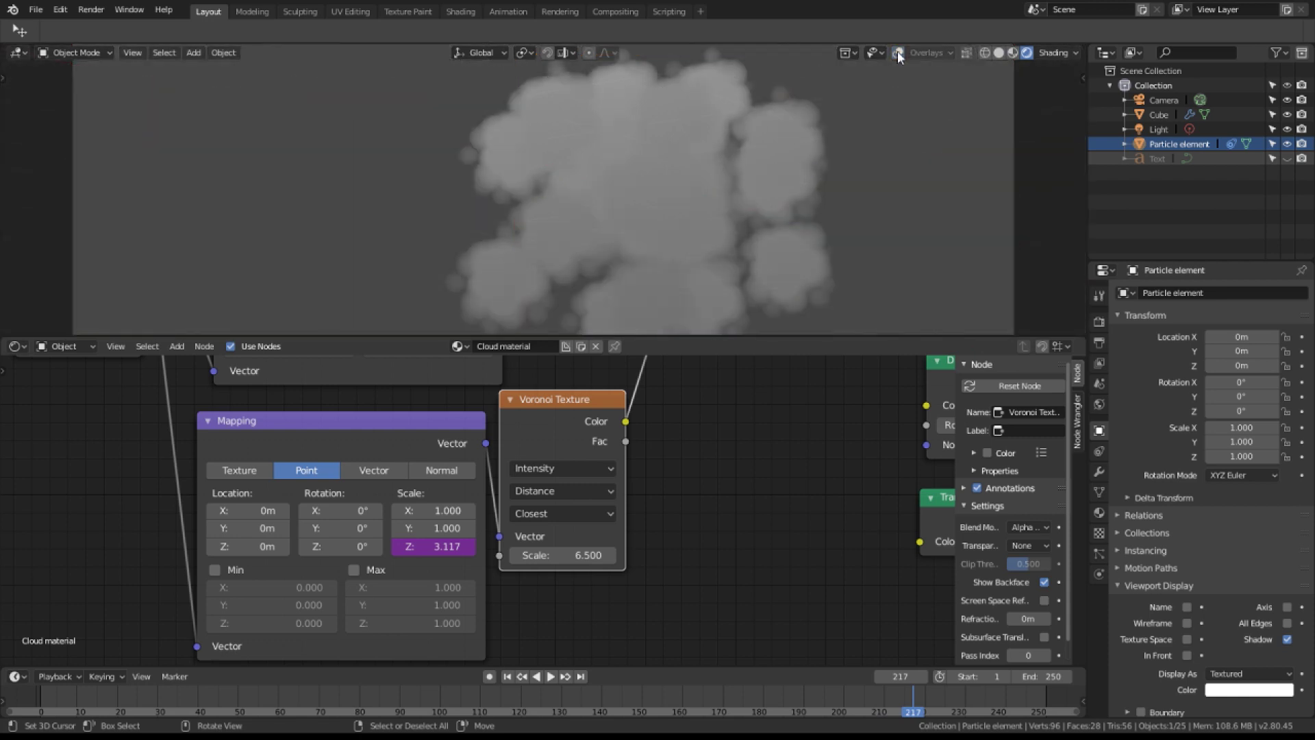
{"action": "middle_click_drag", "start_coordinate": [872, 167], "coordinate": [826, 195]}
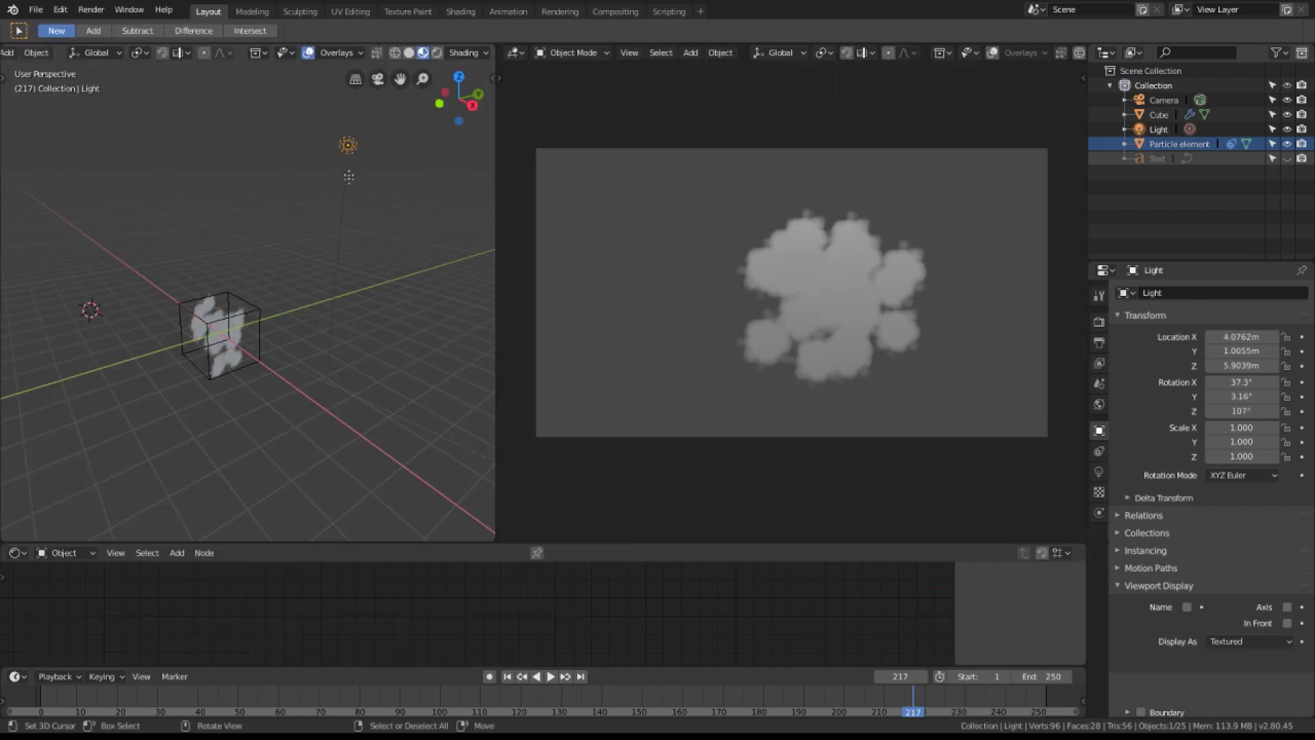
Move the light lower in the scene, re-angling the view between moves.
{"action": "key", "text": "g"}
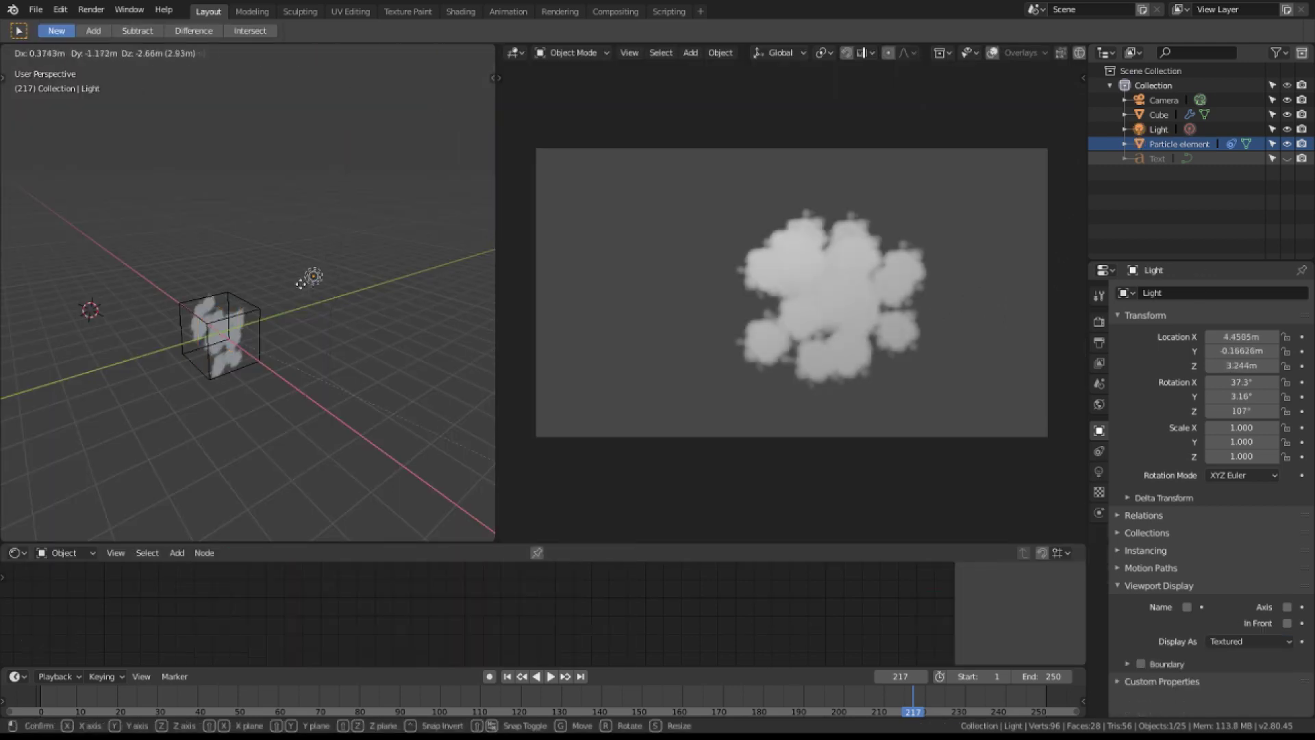
{"action": "left_click", "coordinate": [263, 290]}
{"action": "middle_click_drag", "start_coordinate": [263, 290], "coordinate": [328, 294]}
{"action": "left_click", "coordinate": [278, 338]}
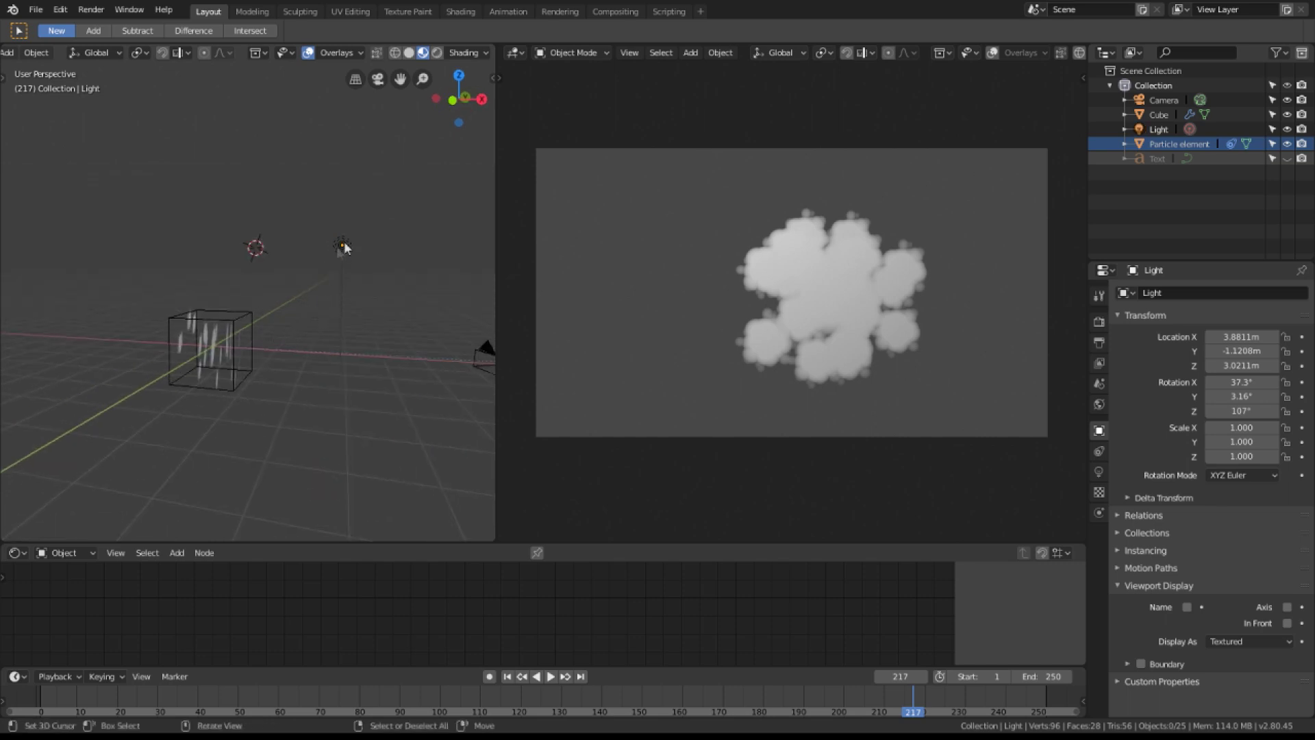
{"action": "left_click_drag", "start_coordinate": [338, 257], "coordinate": [349, 281]}
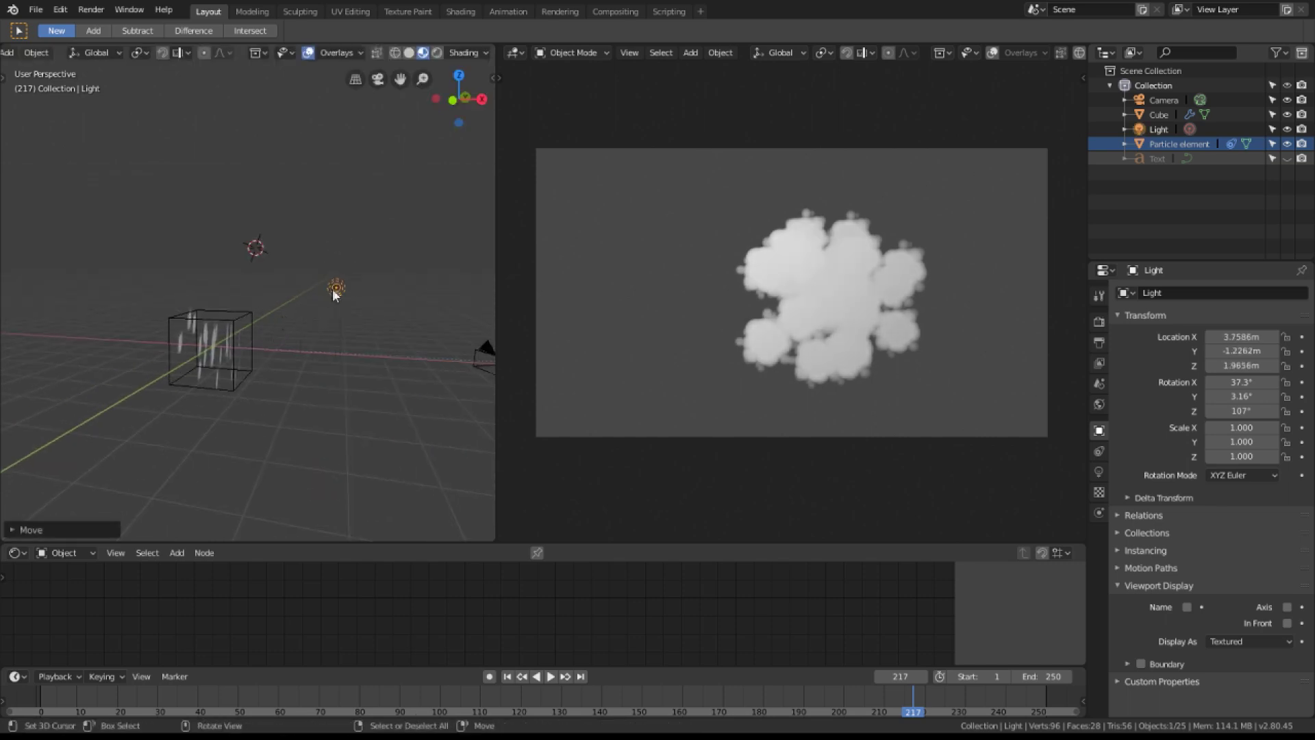
{"action": "left_click", "coordinate": [291, 336]}
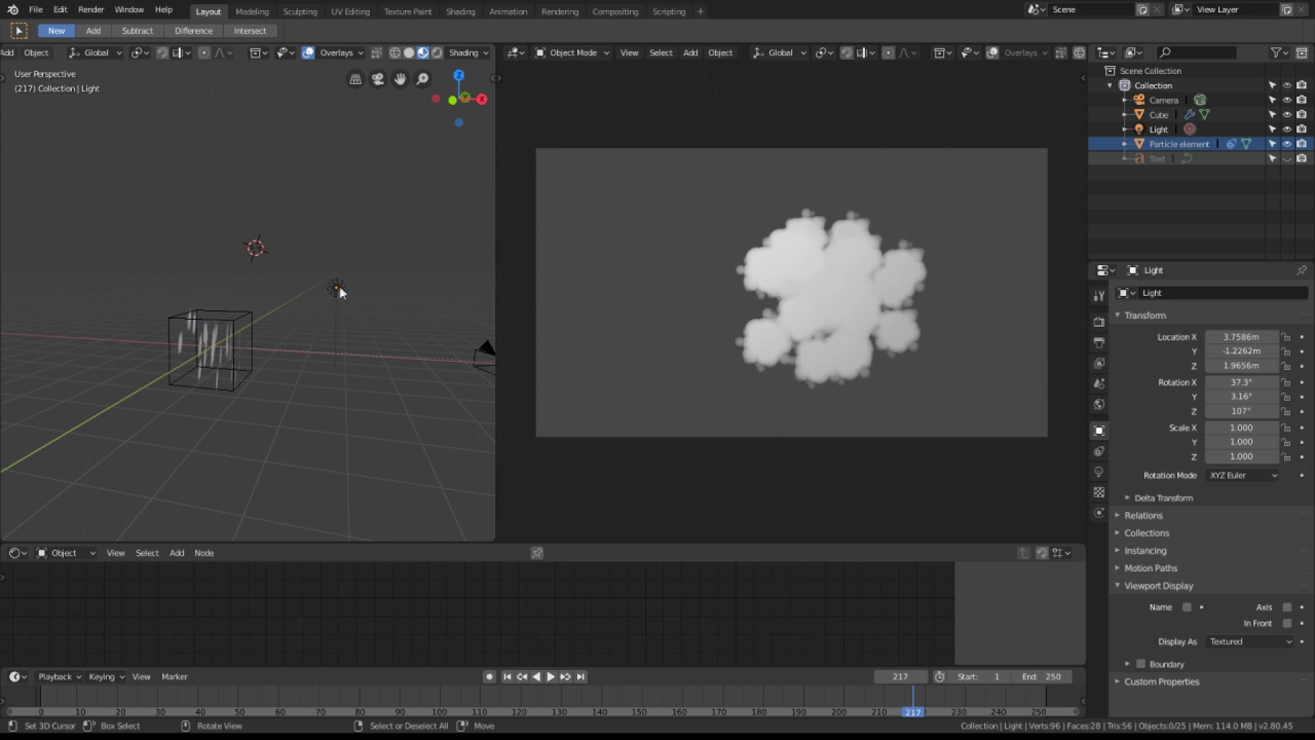
Bring the light into the cube, ending near X 1.69, Y -1.86, Z 0.77.
{"action": "left_click_drag", "start_coordinate": [338, 295], "coordinate": [240, 317]}
{"action": "middle_click_drag", "start_coordinate": [302, 323], "coordinate": [403, 301]}
{"action": "left_click", "coordinate": [392, 244]}
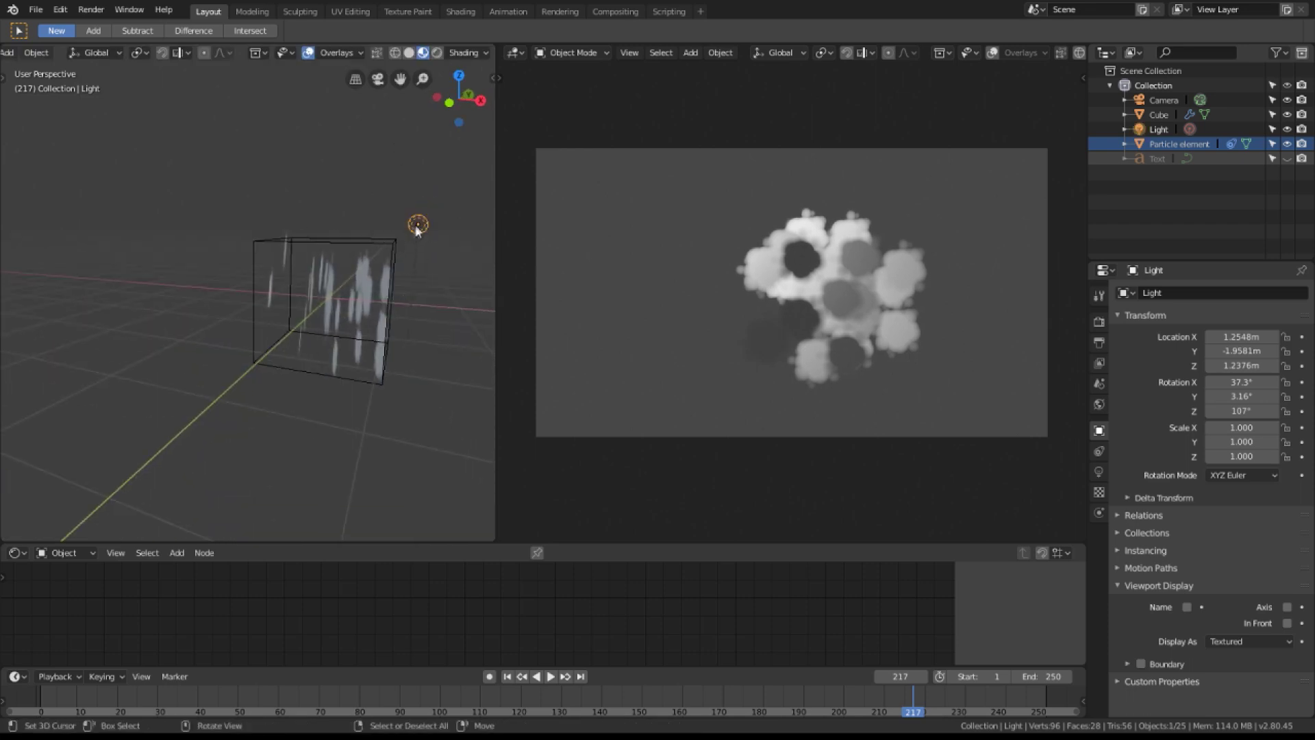
{"action": "left_click_drag", "start_coordinate": [414, 233], "coordinate": [425, 296]}
{"action": "middle_click_drag", "start_coordinate": [425, 296], "coordinate": [402, 401]}
Enlarge the node editor and show a particle plane's Cloud material Dodge and ColorRamp nodes.
{"action": "left_click", "coordinate": [344, 307]}
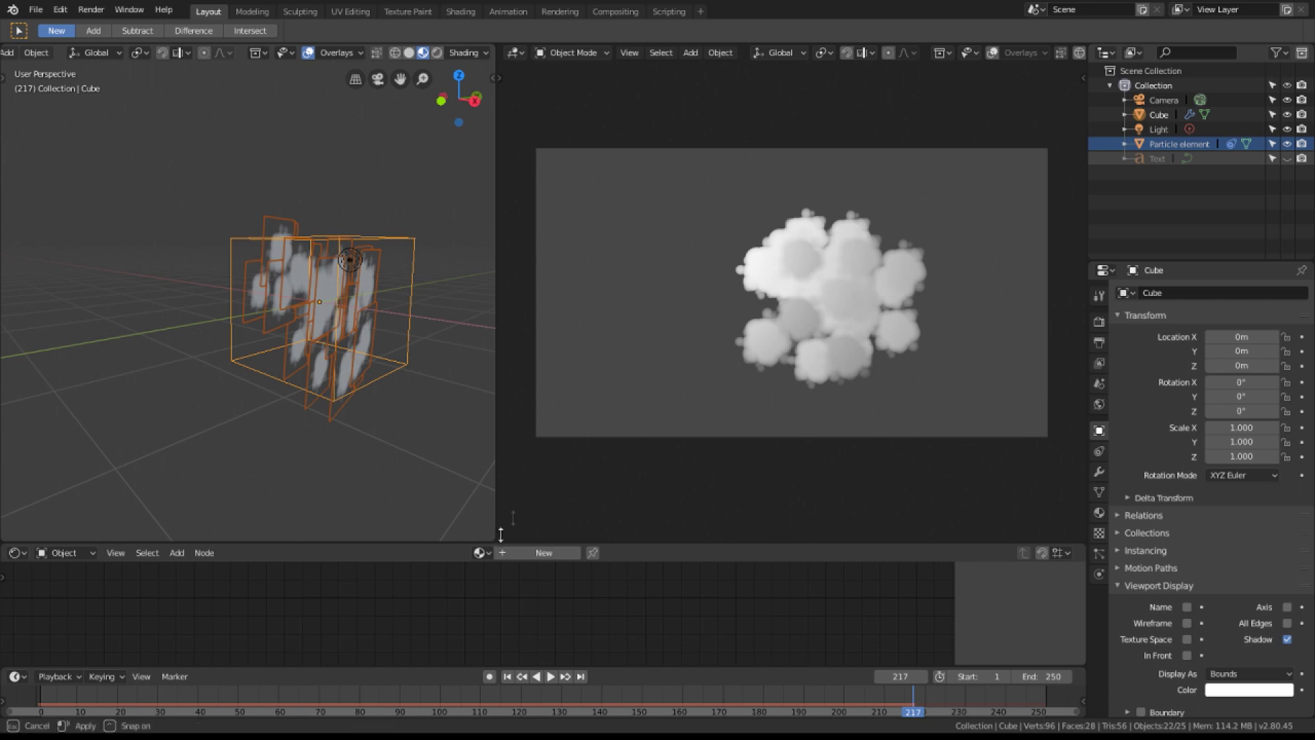
{"action": "left_click_drag", "start_coordinate": [497, 541], "coordinate": [498, 337]}
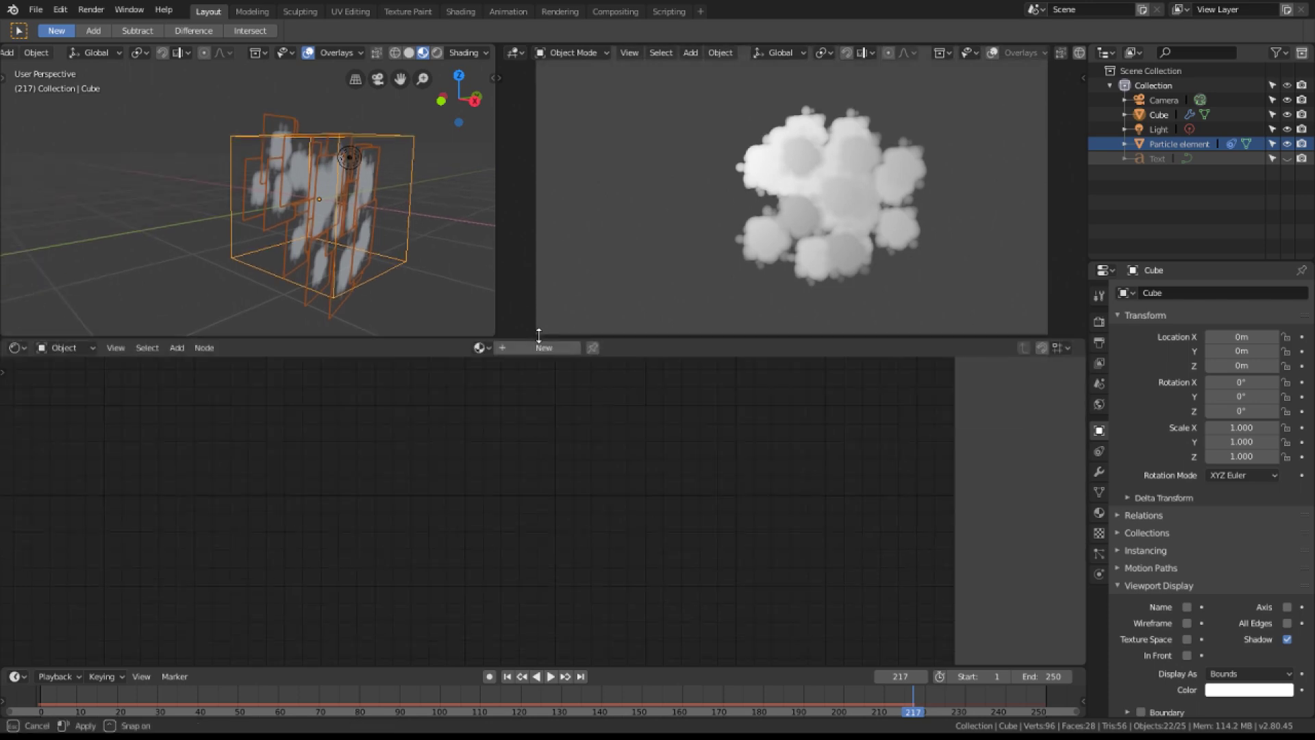
{"action": "left_click", "coordinate": [326, 214]}
{"action": "middle_click_drag", "start_coordinate": [574, 522], "coordinate": [91, 697]}
Shift the dark ColorRamp stop to 1.000 and lower the Dodge factor to 0.189.
{"action": "left_click_drag", "start_coordinate": [715, 465], "coordinate": [749, 471]}
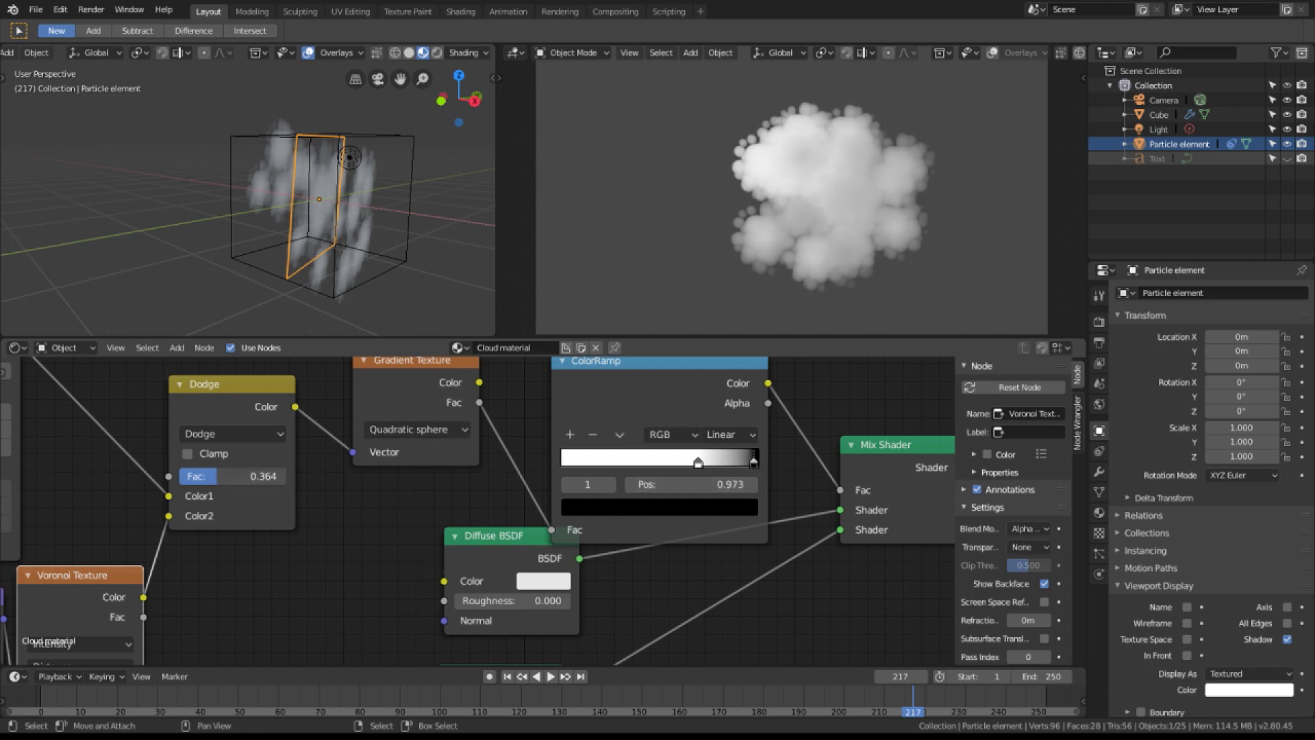
{"action": "left_click_drag", "start_coordinate": [218, 476], "coordinate": [214, 476]}
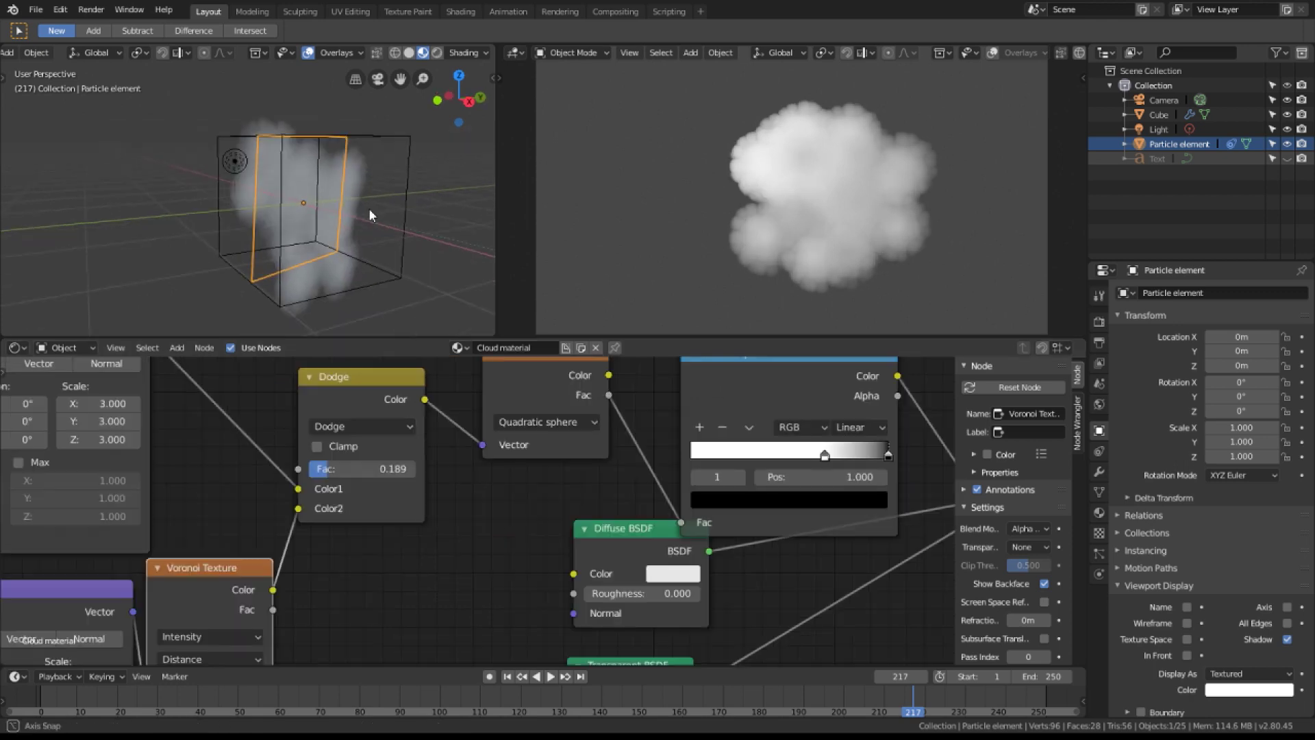
{"action": "scroll", "coordinate": [368, 208], "scroll_direction": "up", "scroll_amount": 10}
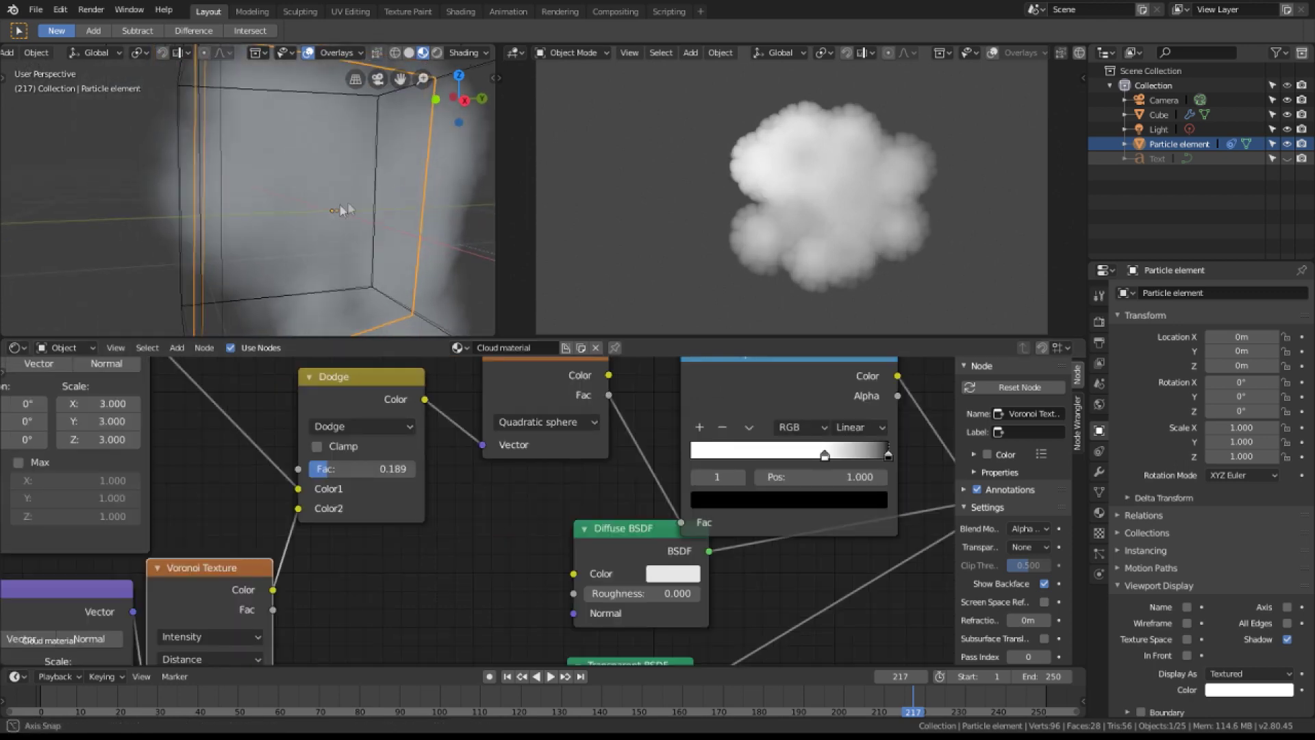
{"action": "scroll", "coordinate": [351, 207], "scroll_direction": "up", "scroll_amount": 5}
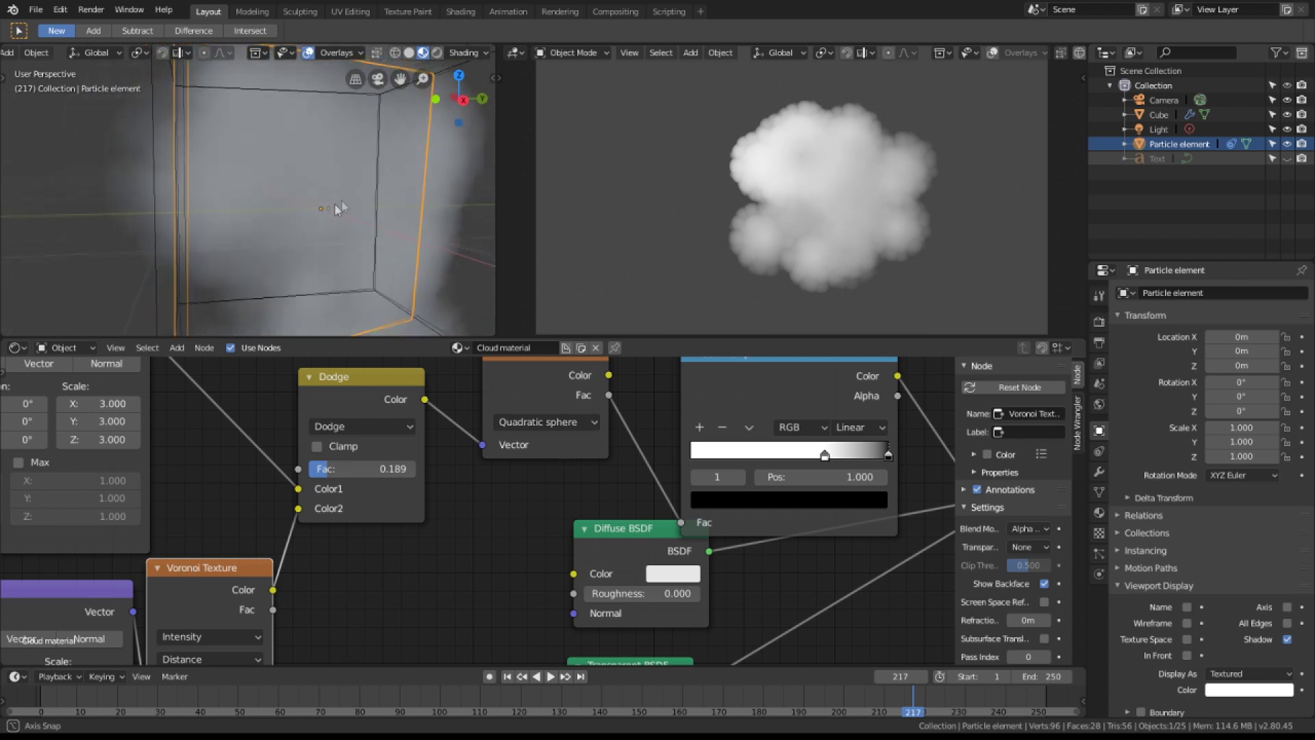
{"action": "middle_click_drag", "start_coordinate": [346, 206], "coordinate": [425, 175]}
{"action": "scroll", "coordinate": [425, 174], "scroll_direction": "down", "scroll_amount": 8}
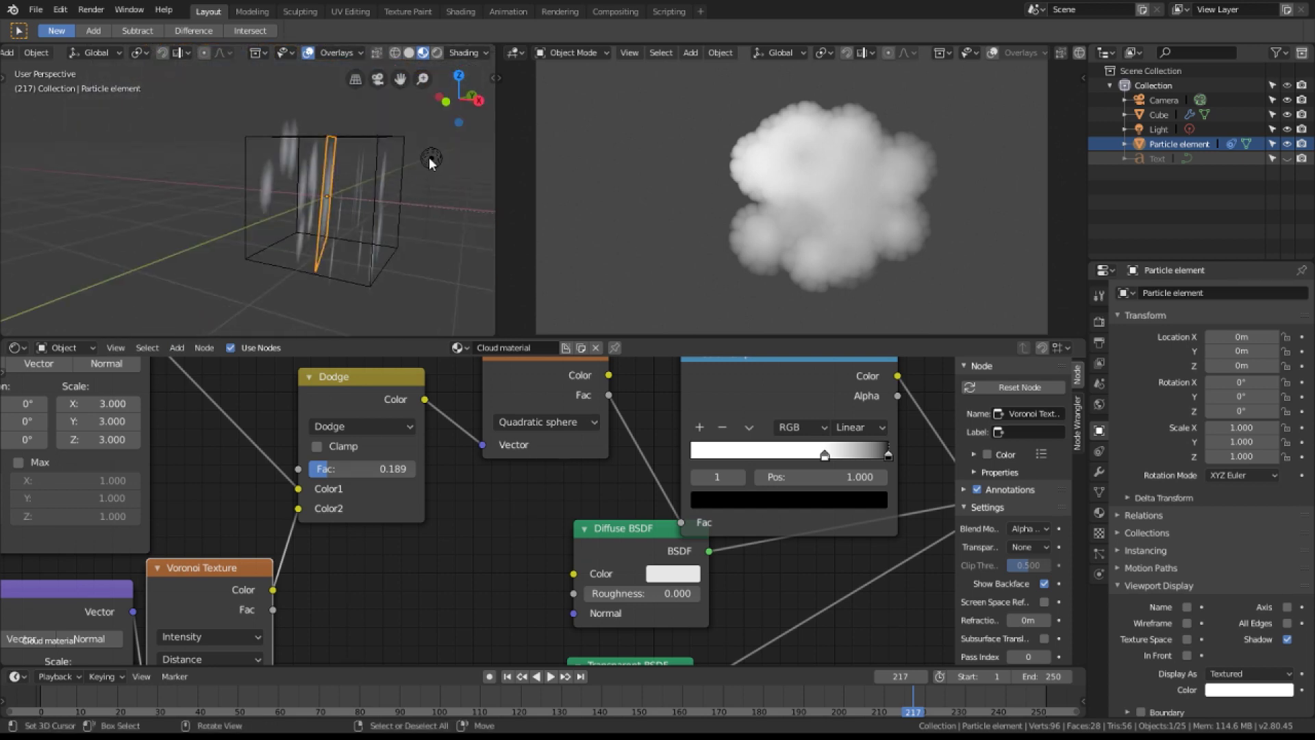
Reposition the existing light slightly near the cloud box.
{"action": "left_click", "coordinate": [430, 158]}
{"action": "key", "text": "g"}
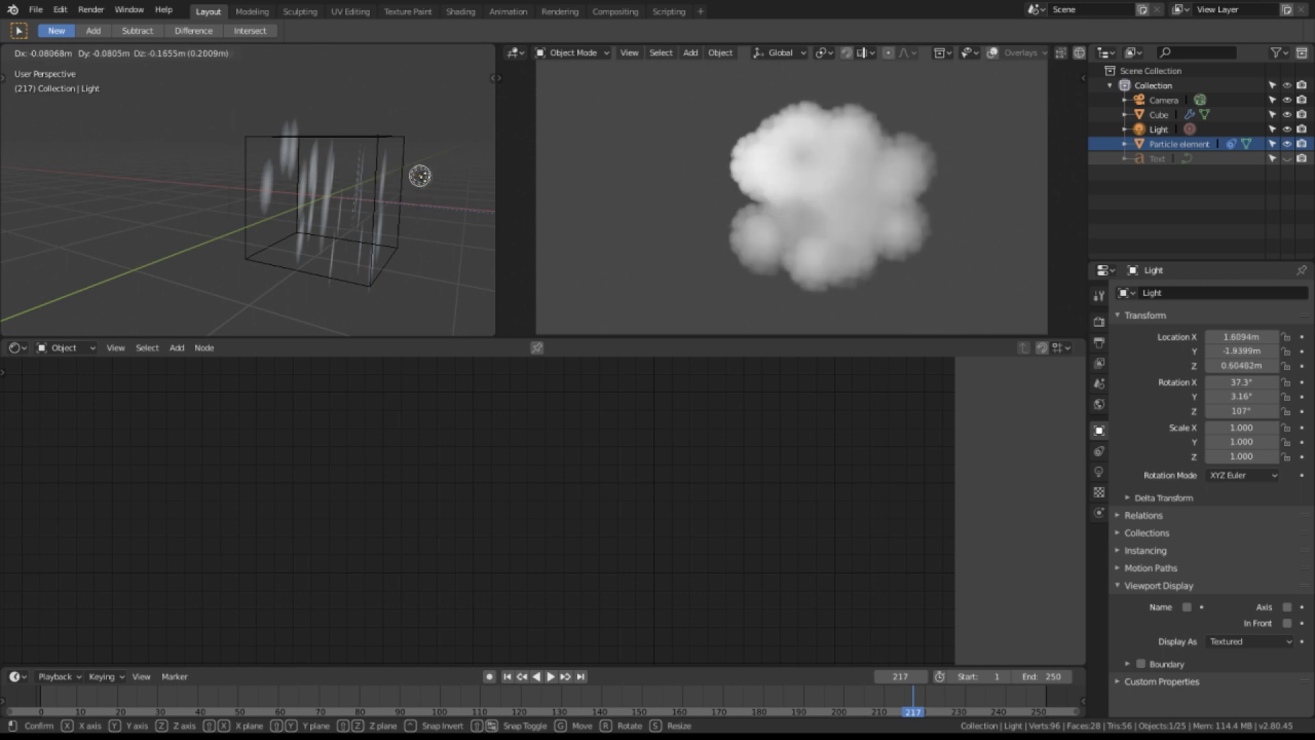
{"action": "left_click", "coordinate": [425, 179]}
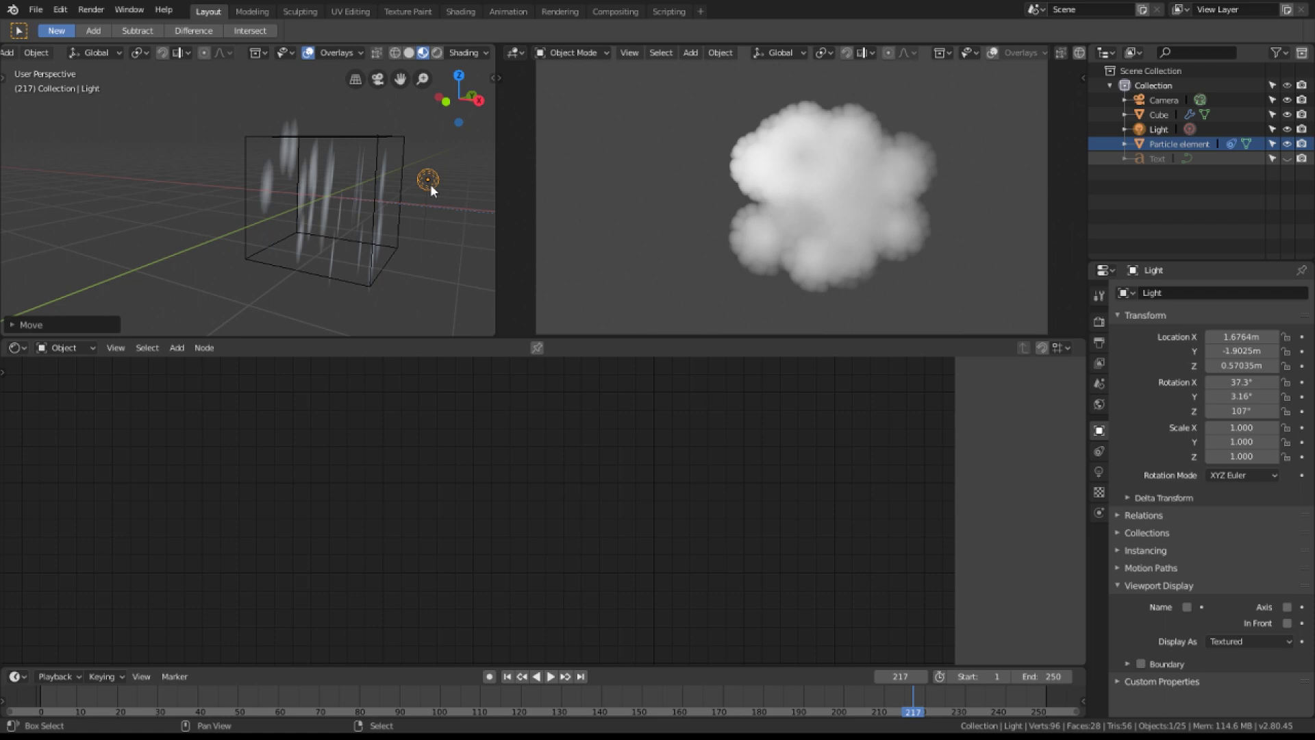
Duplicate the light as Light.001, colour it red, and give it a 1m custom distance.
{"action": "key", "text": "shift+d"}
{"action": "left_click", "coordinate": [349, 235]}
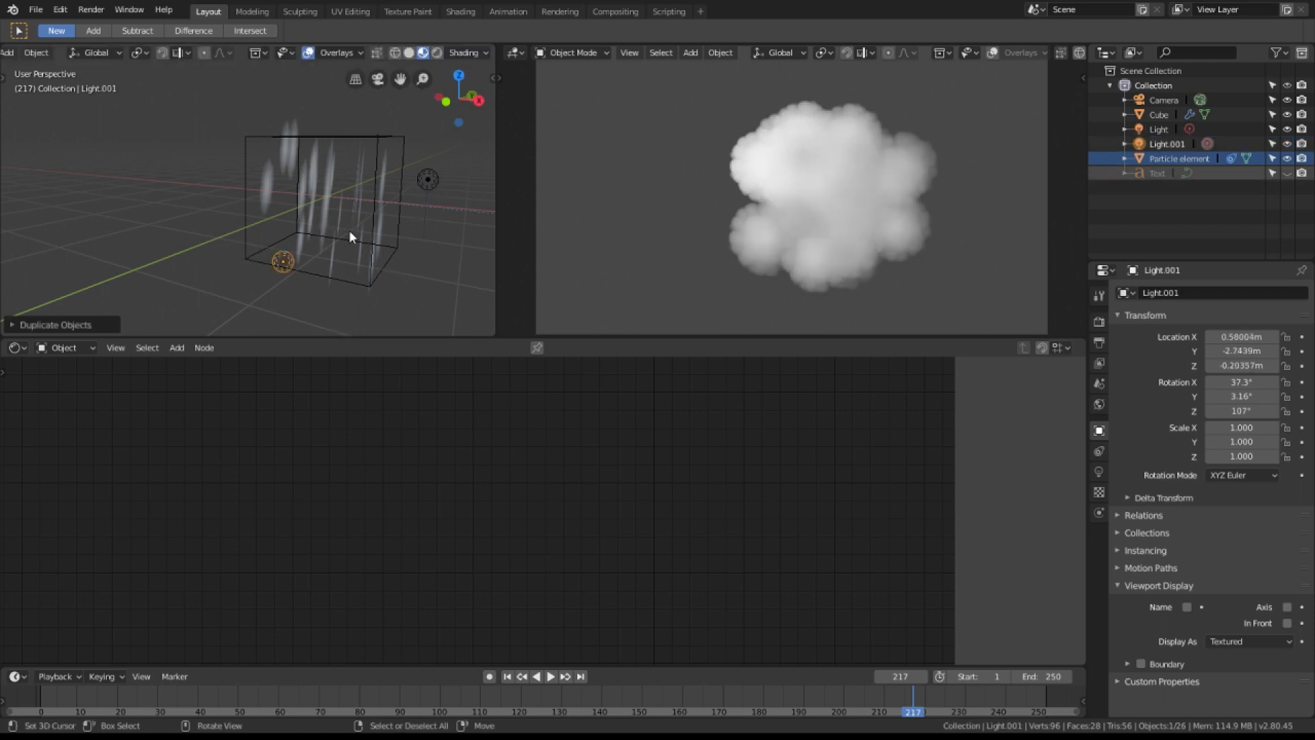
{"action": "left_click", "coordinate": [1098, 473]}
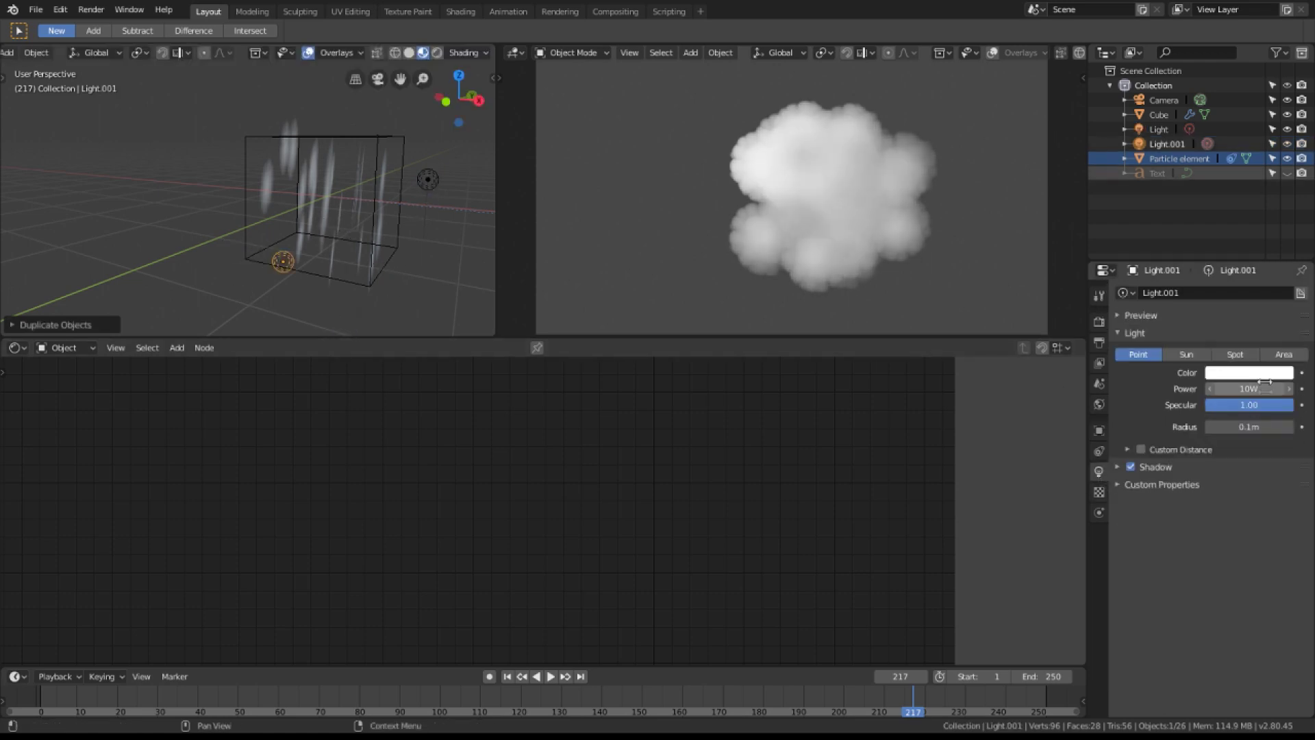
{"action": "left_click", "coordinate": [1251, 376]}
{"action": "left_click", "coordinate": [1281, 270]}
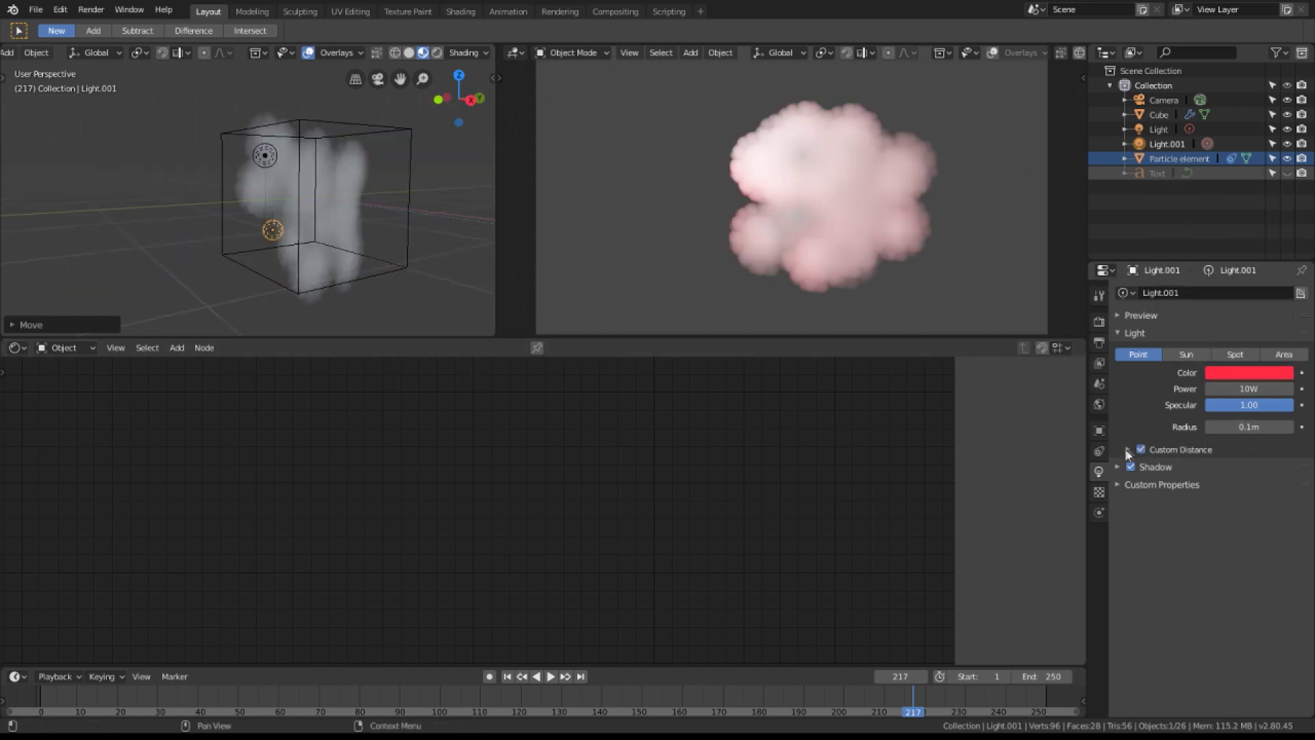
{"action": "left_click", "coordinate": [1127, 450]}
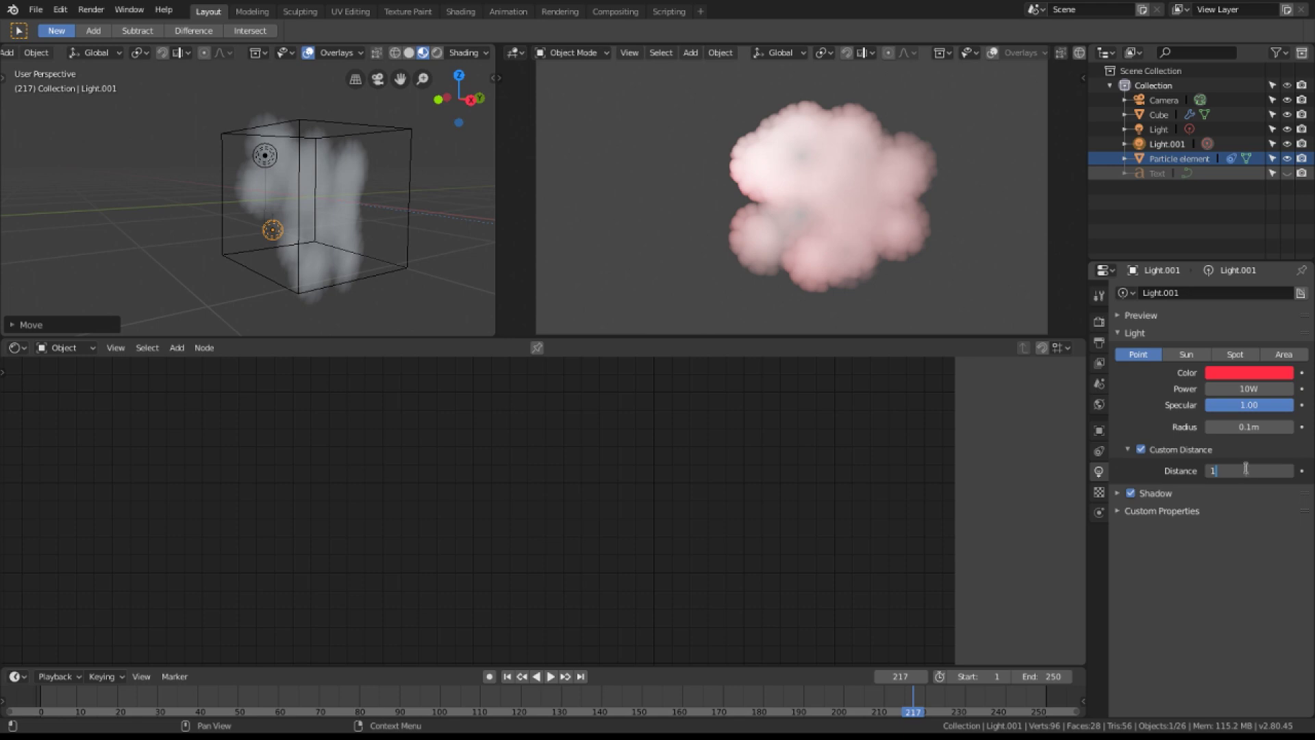
{"action": "key", "text": "Return"}
Move the red light into the cloud cube and orbit to check the pink glow.
{"action": "key", "text": "g"}
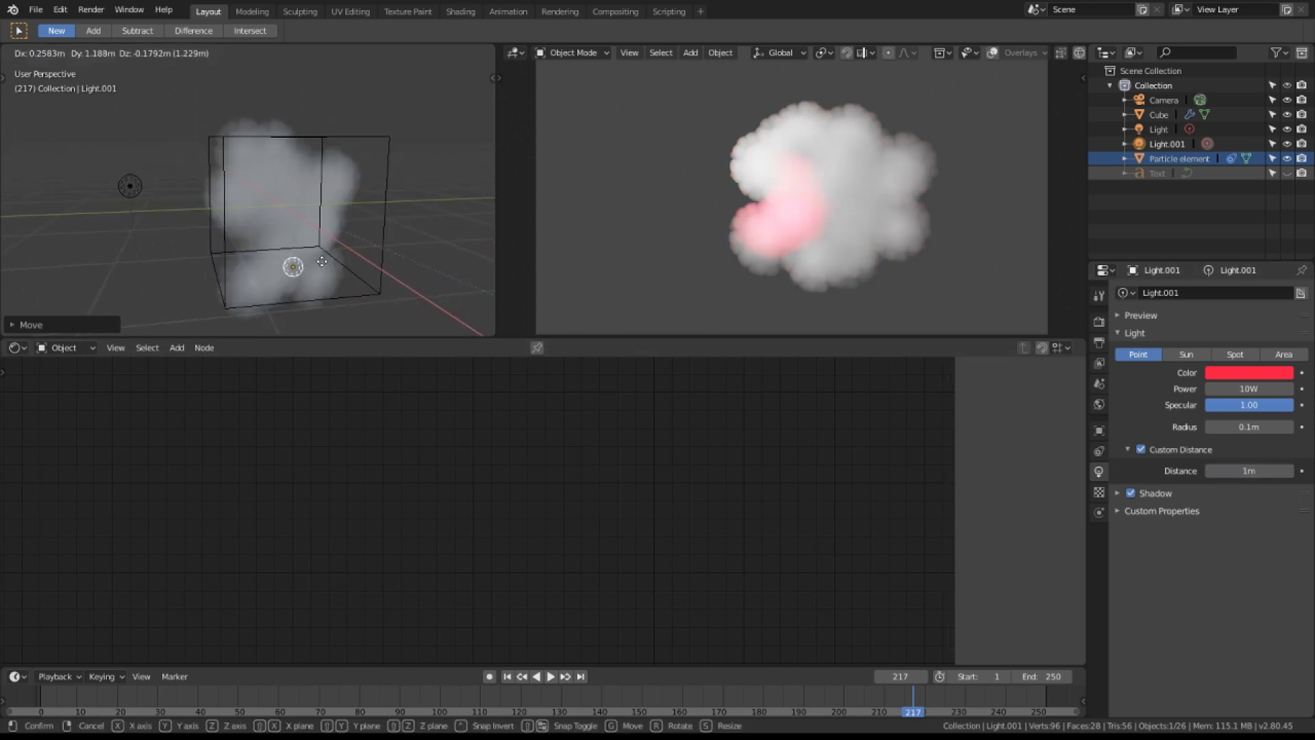
{"action": "left_click", "coordinate": [274, 238]}
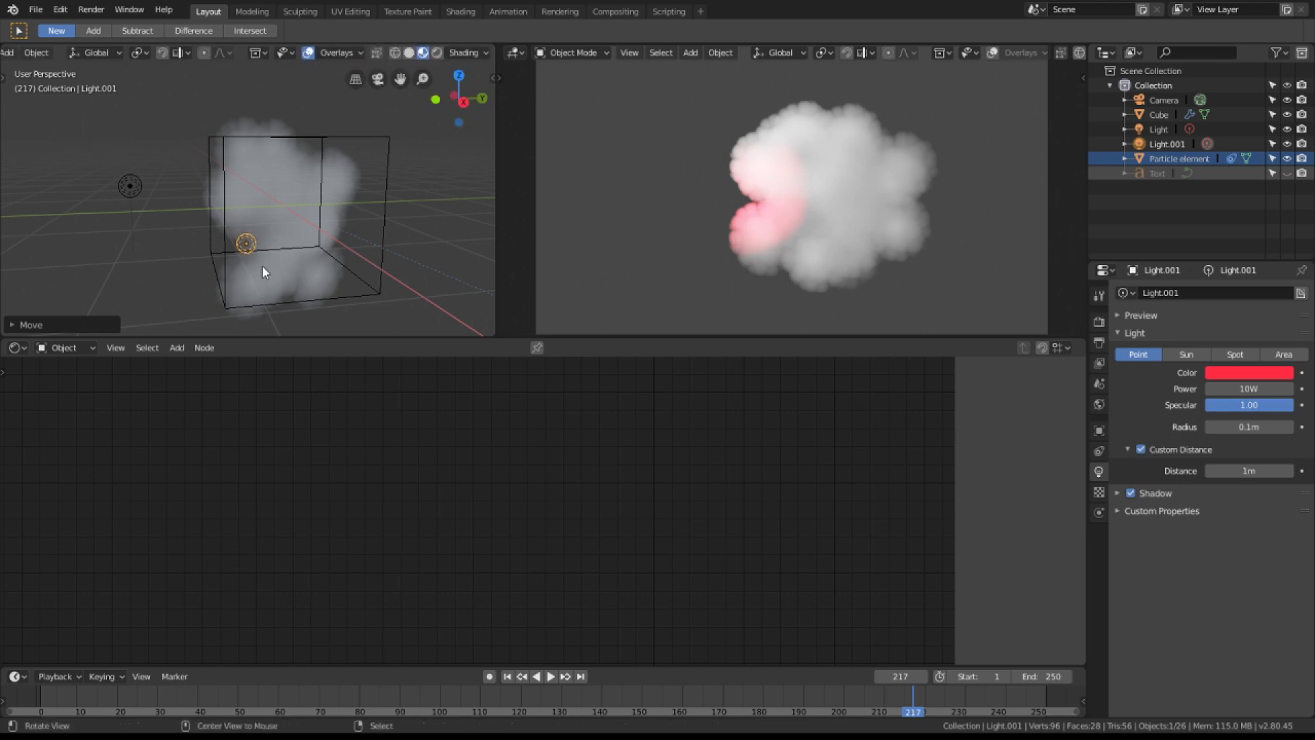
{"action": "mouse_move", "coordinate": [265, 262]}
{"action": "middle_mouse_down"}
{"action": "mouse_move", "coordinate": [352, 272]}
{"action": "mouse_move", "coordinate": [286, 254]}
{"action": "middle_mouse_up"}
{"action": "mouse_move", "coordinate": [857, 274]}
{"action": "middle_mouse_down"}
{"action": "mouse_move", "coordinate": [754, 257]}
{"action": "mouse_move", "coordinate": [1040, 265]}
{"action": "mouse_move", "coordinate": [873, 273]}
{"action": "middle_mouse_up"}
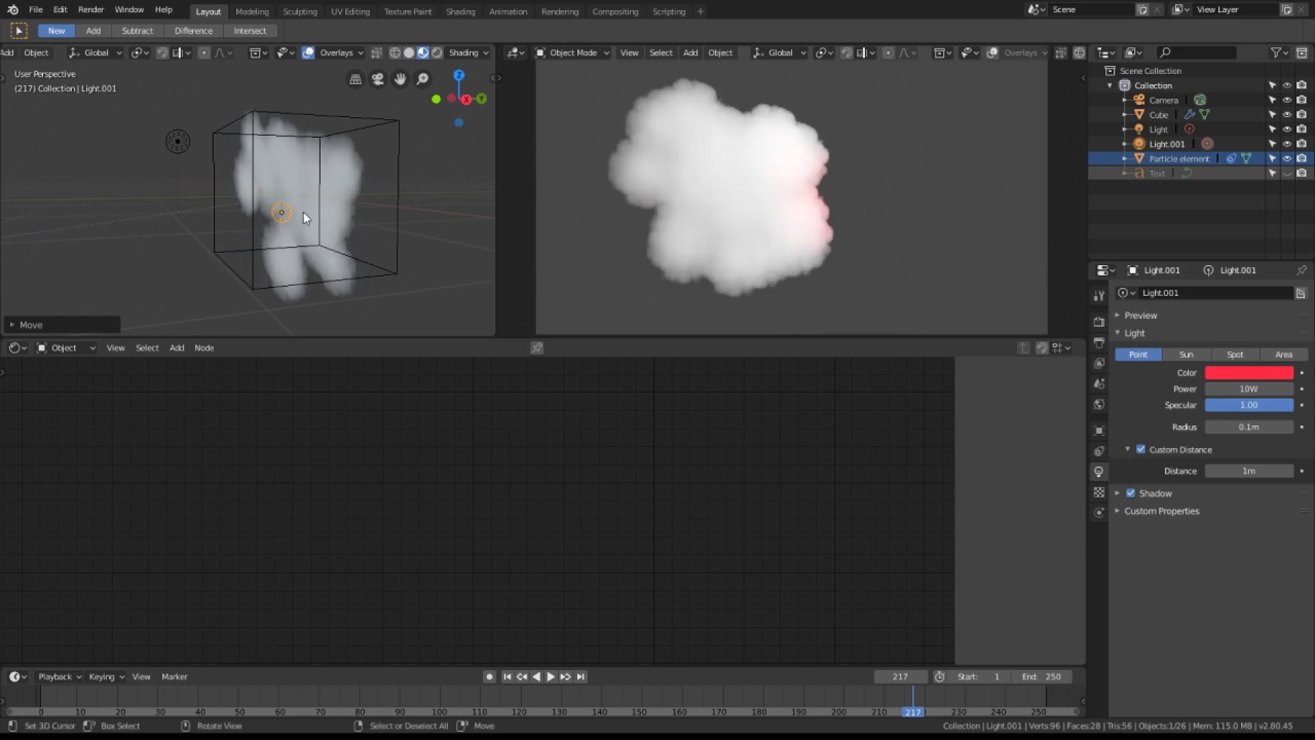